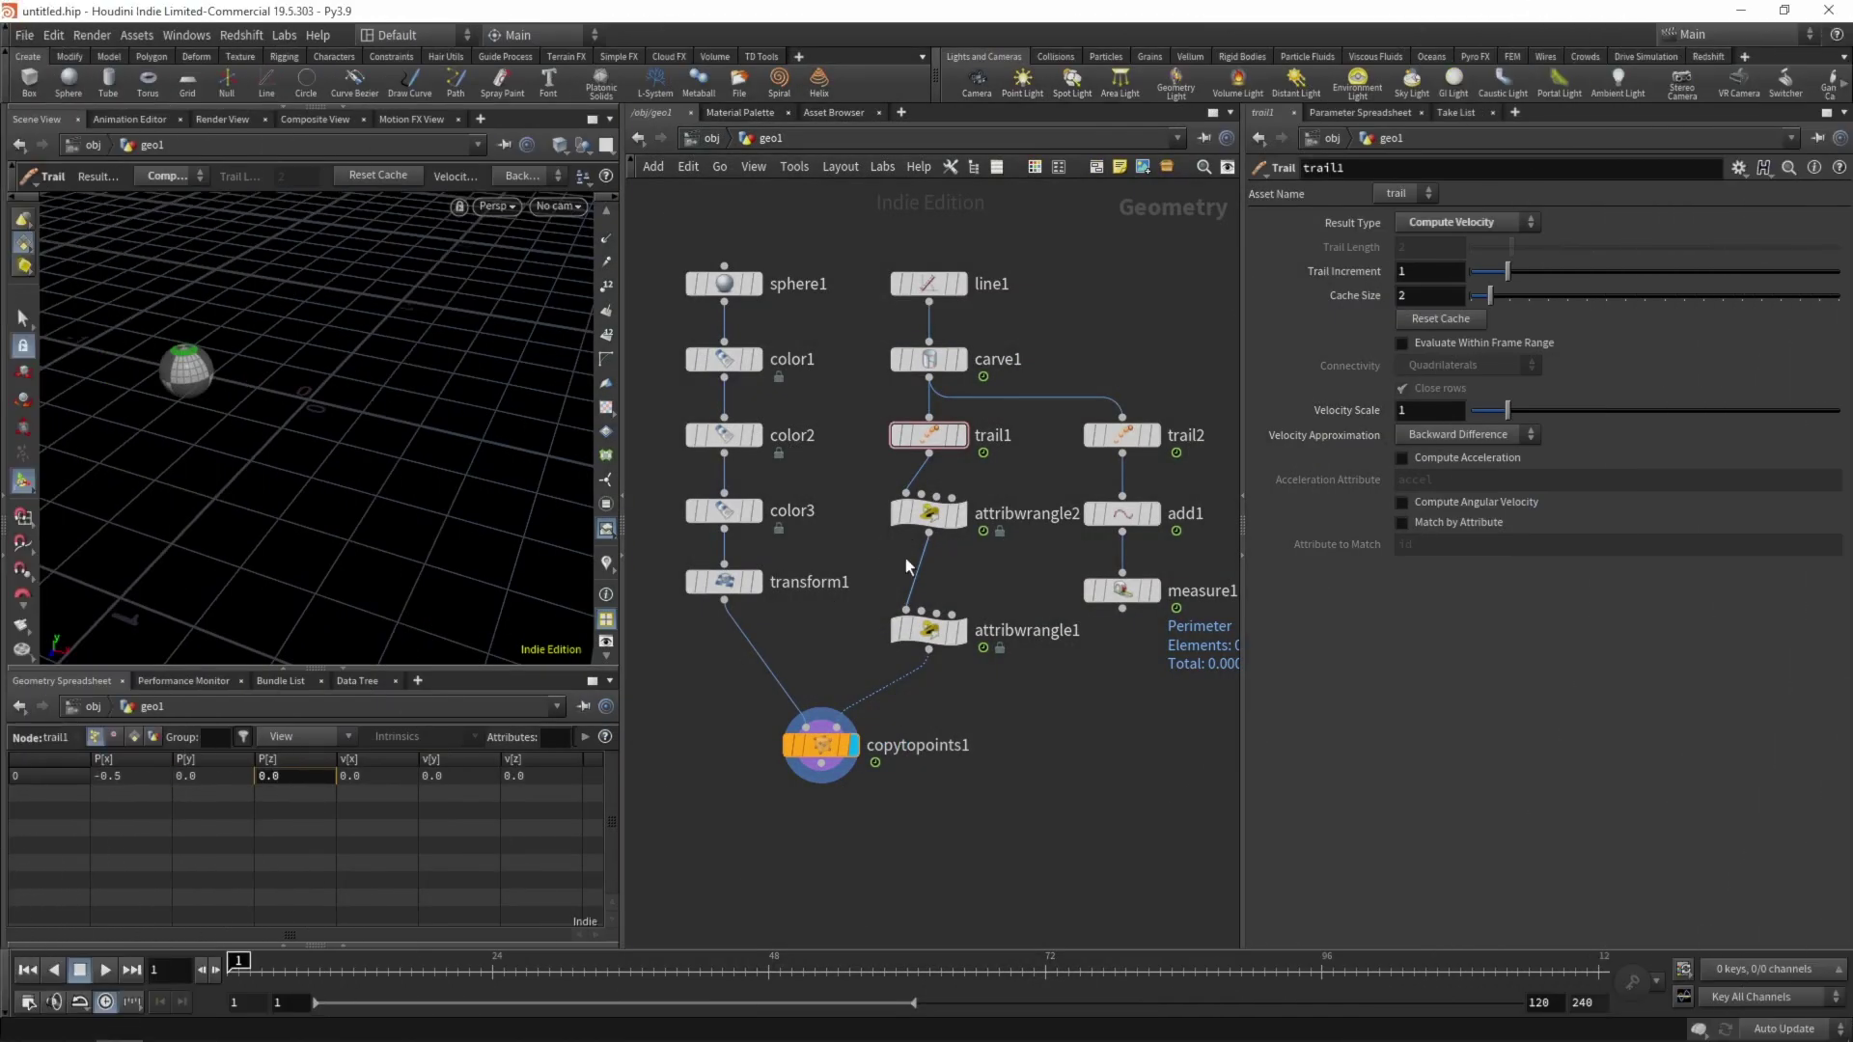
# Move the timeline to frame 52 and cut attribwrangle1 out of the geo1 network
pyautogui.click(927, 630)
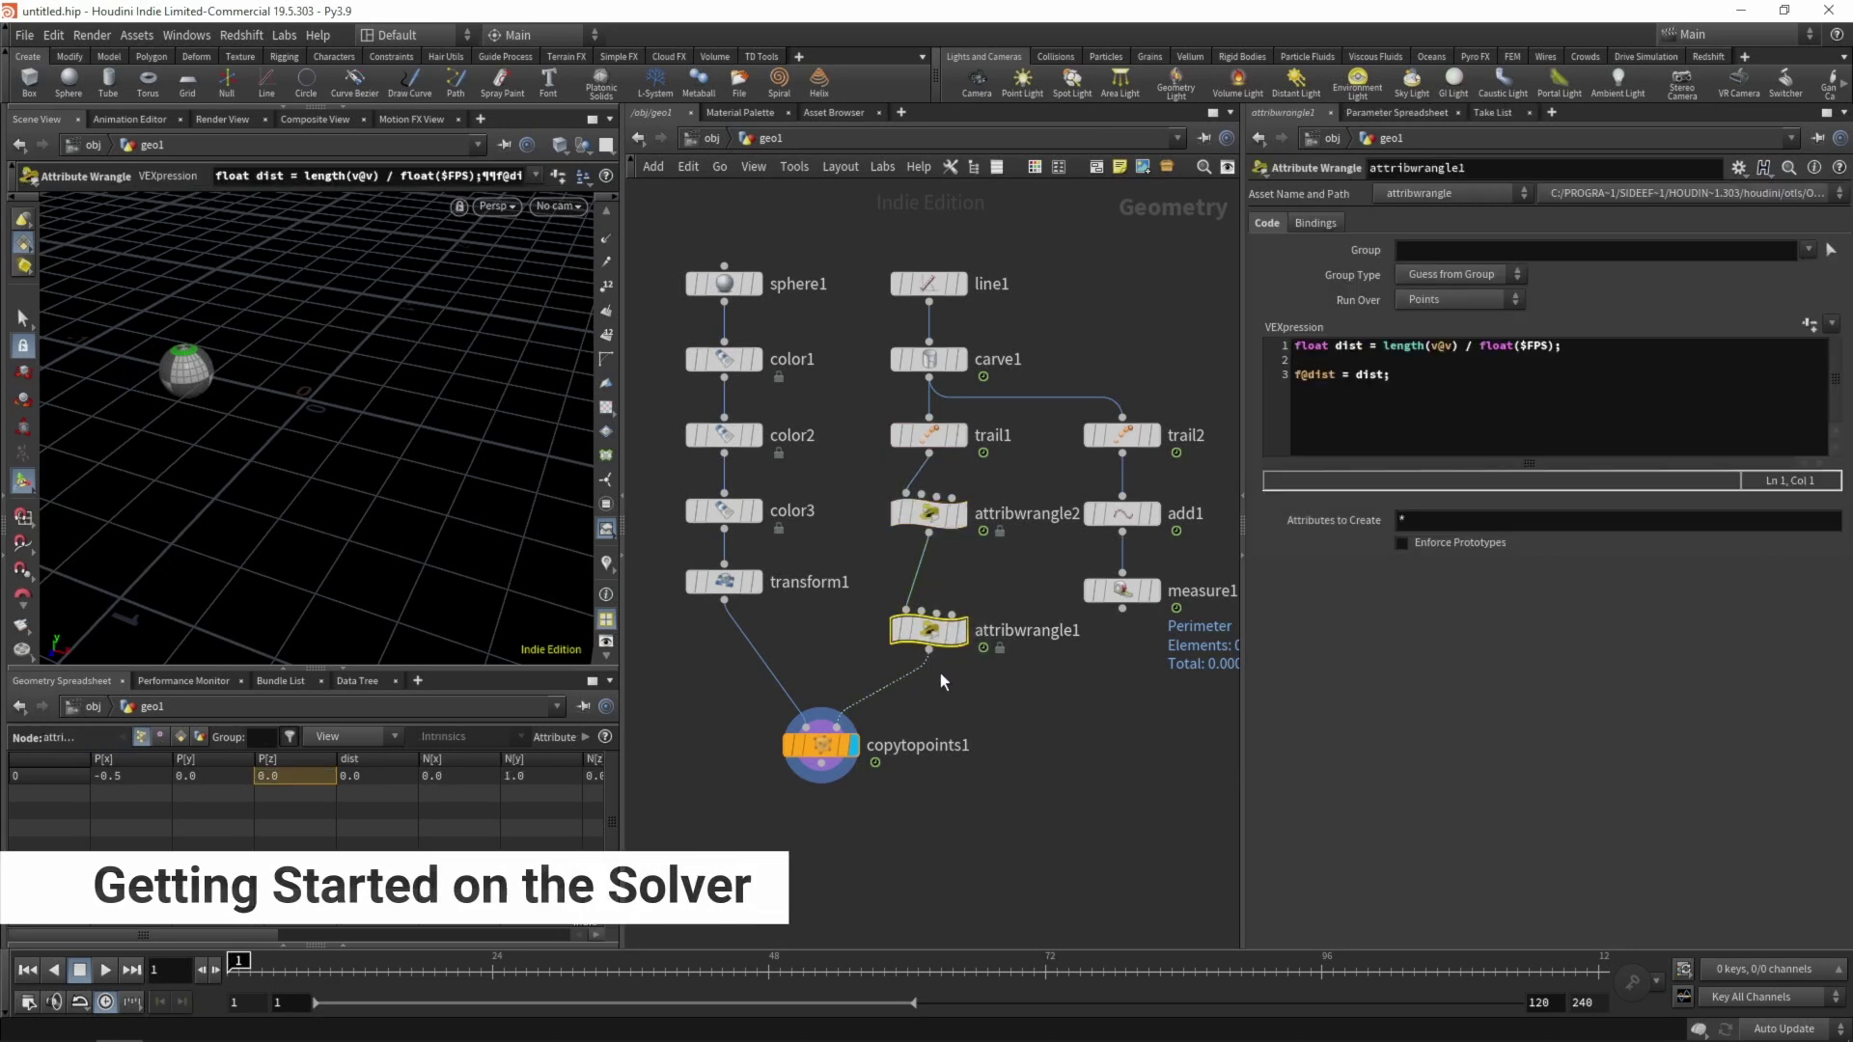
pyautogui.moveTo(286, 960); pyautogui.dragTo(815, 926)
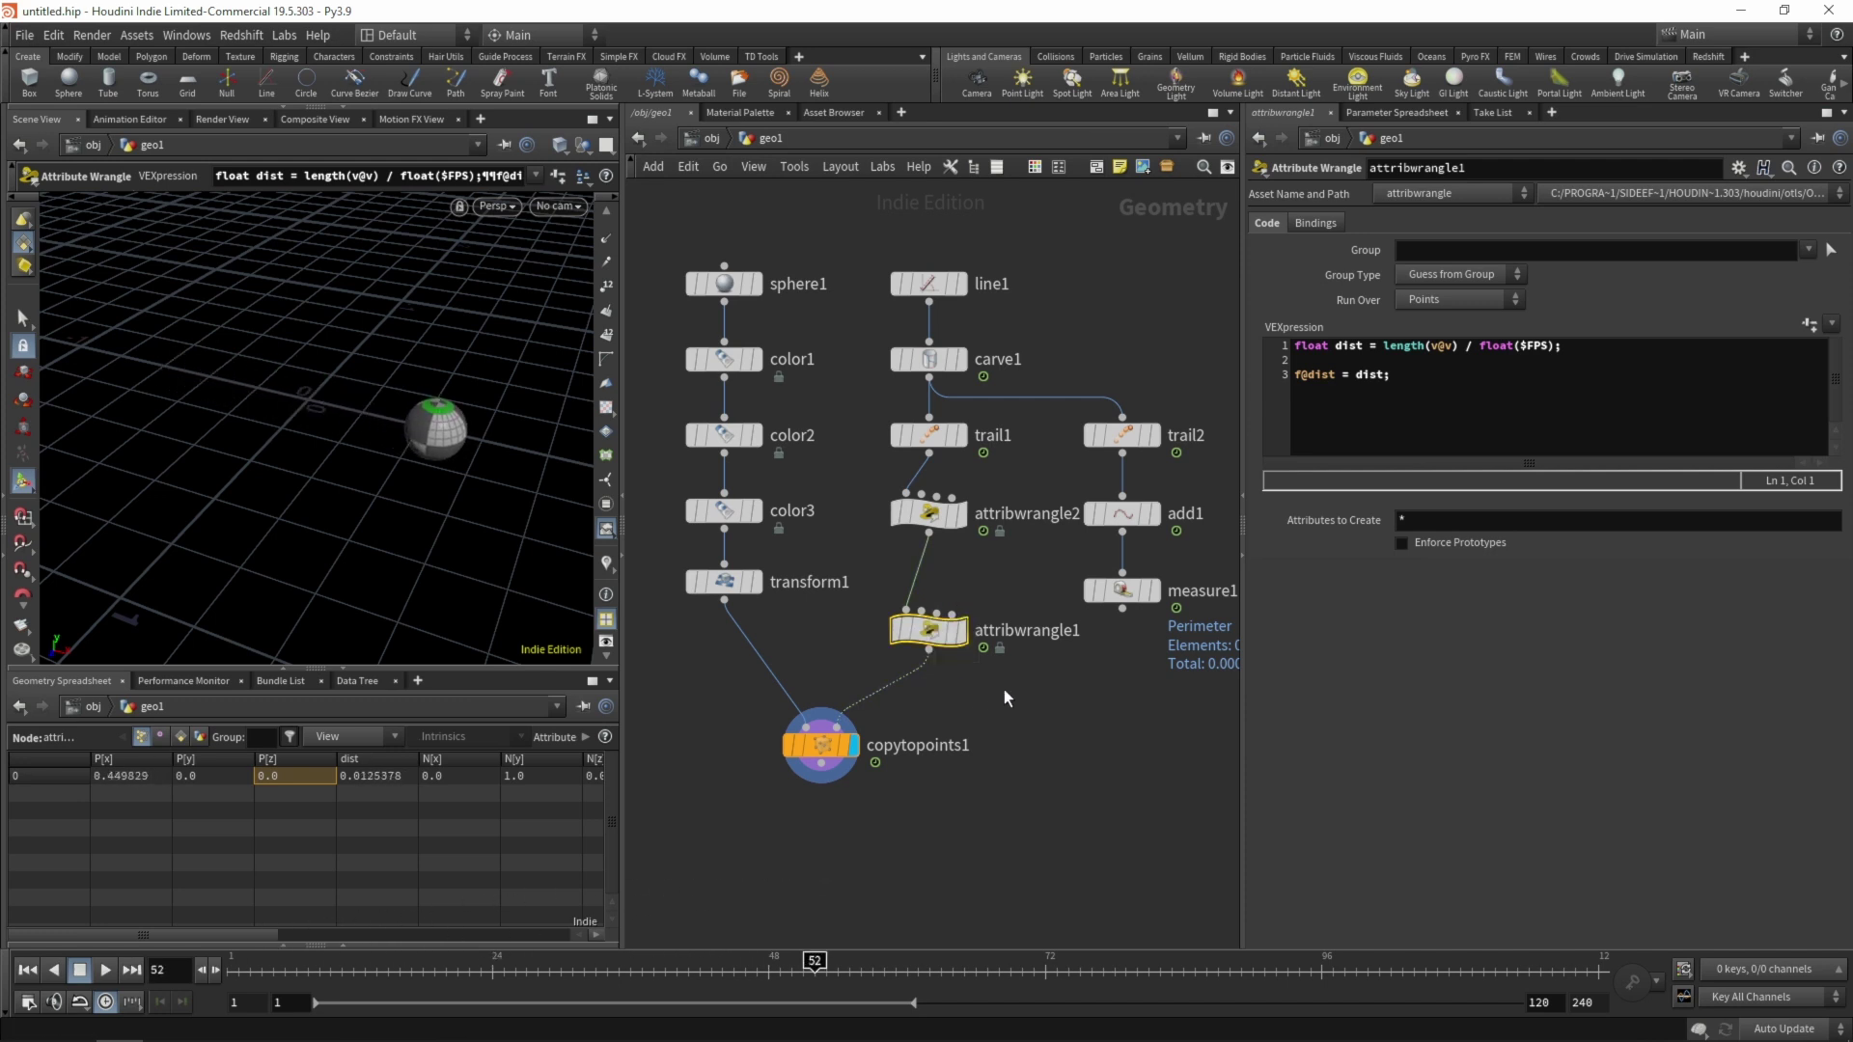
pyautogui.hotkey('ctrl', 'x')
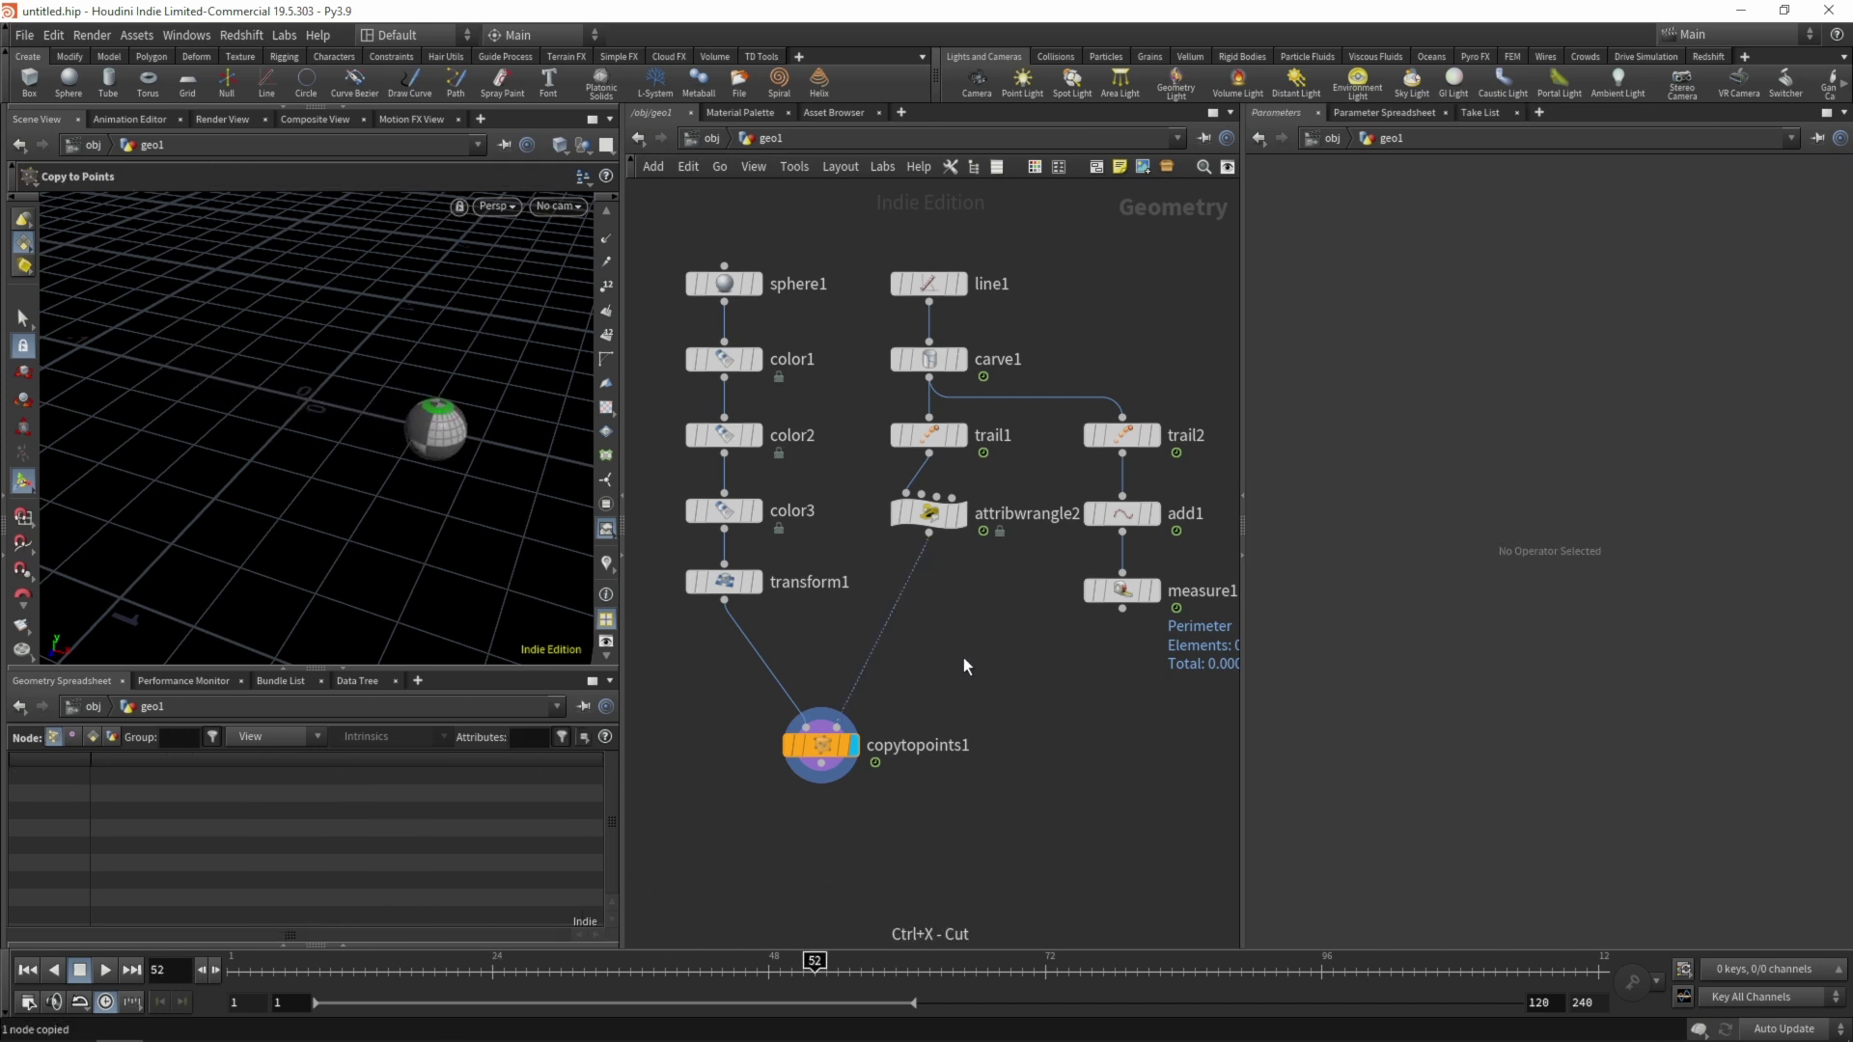
# Insert a Solver node on the connection between attribwrangle2 and copytopoints1
pyautogui.press('Tab')
pyautogui.write('attrib')
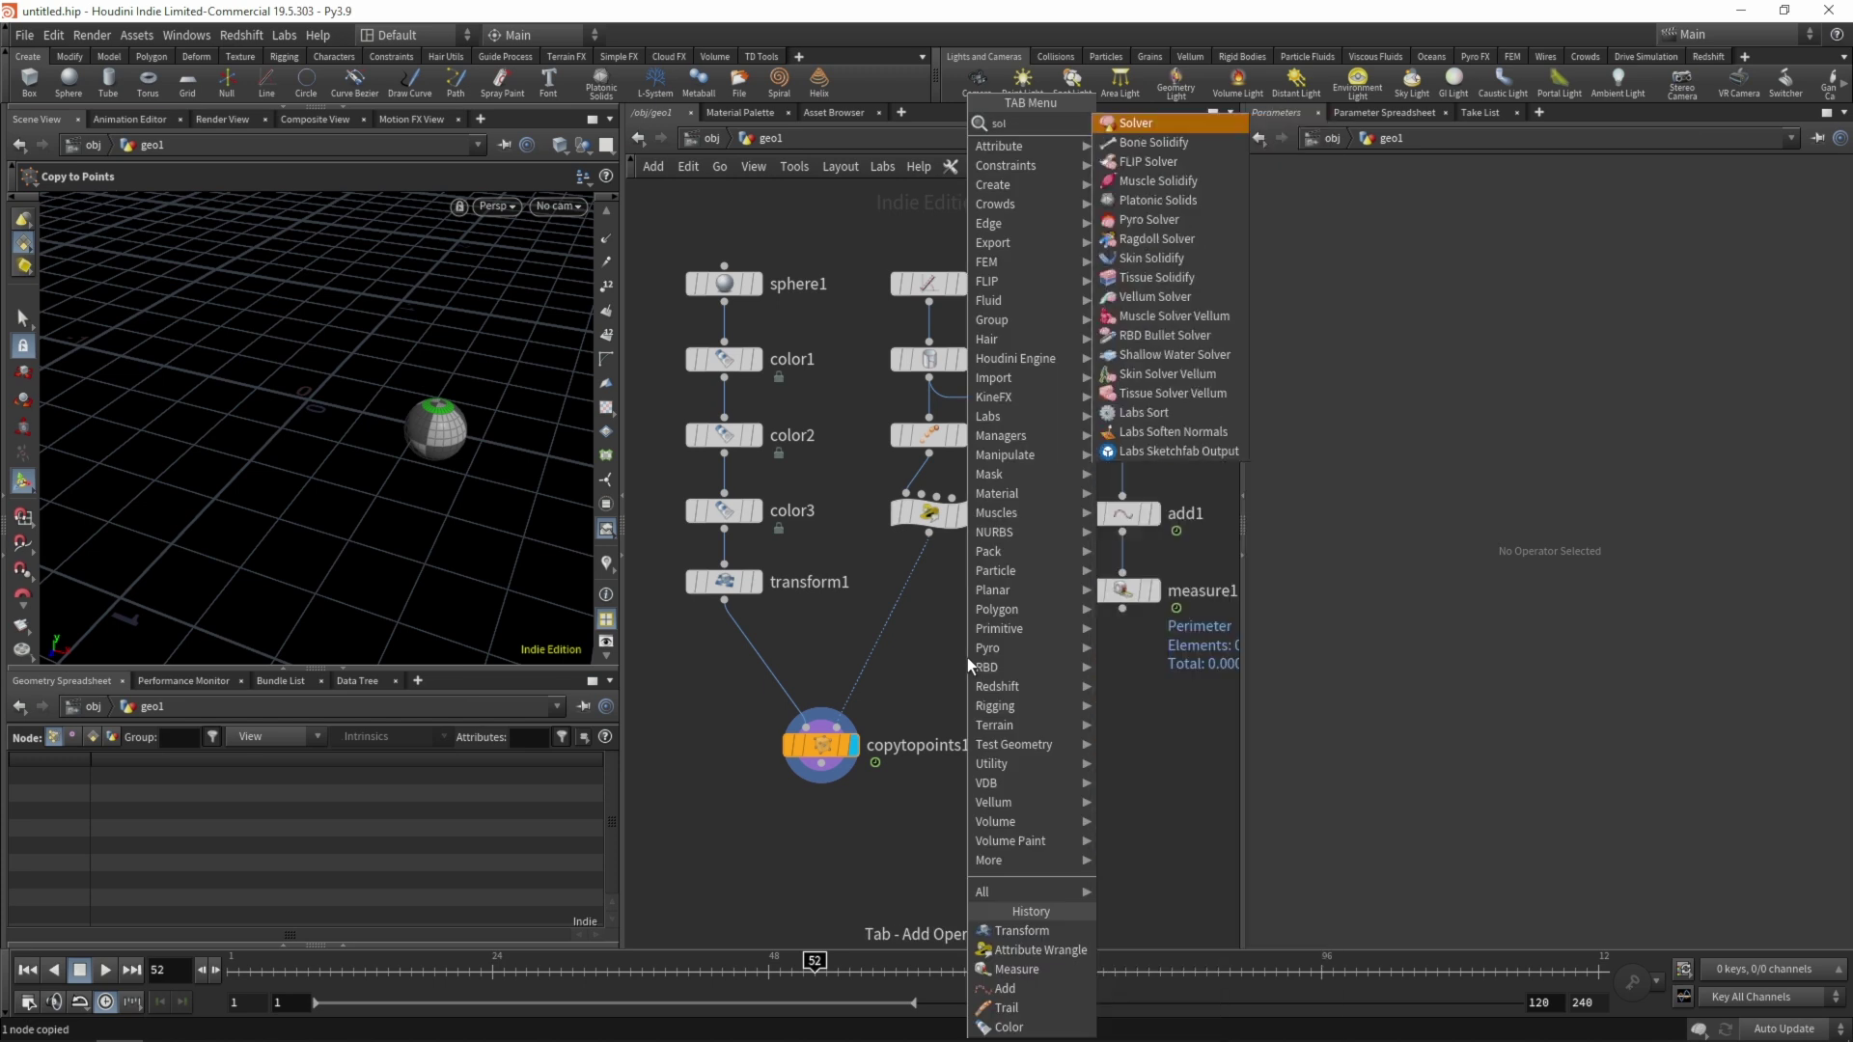
pyautogui.press('Return')
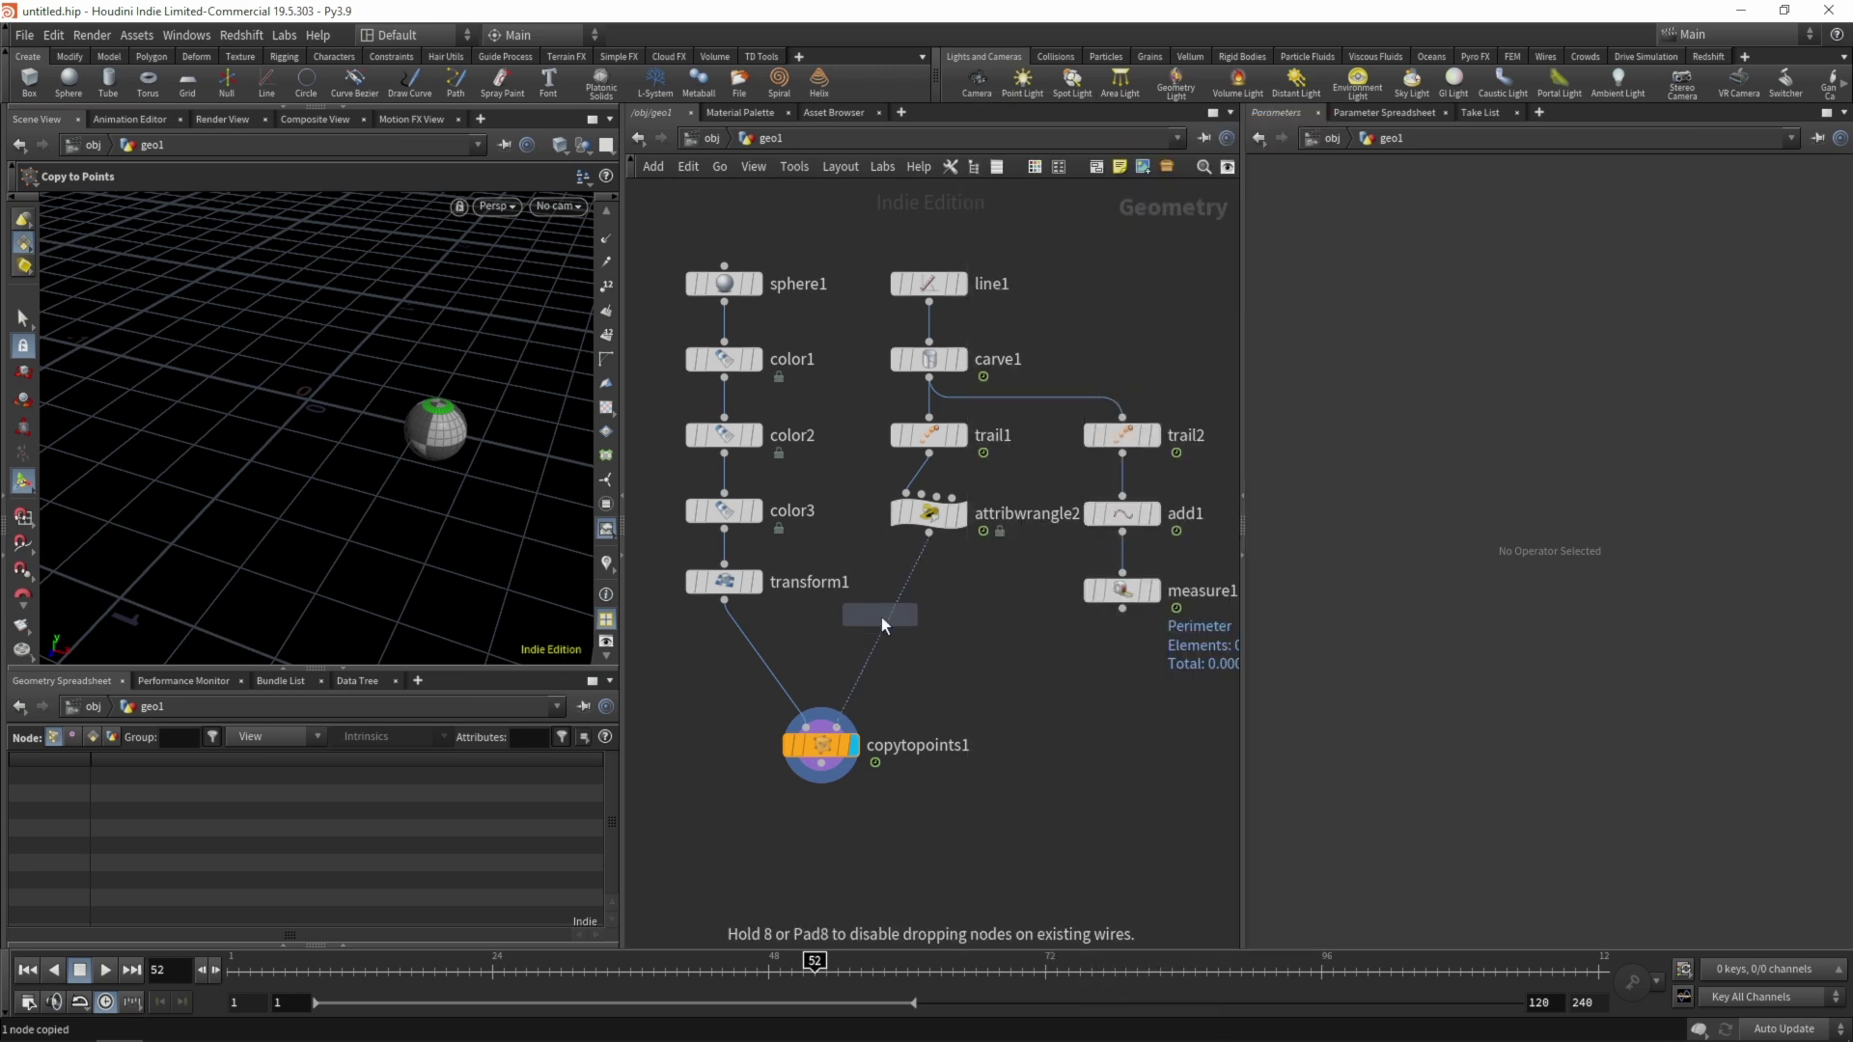
pyautogui.click(929, 652)
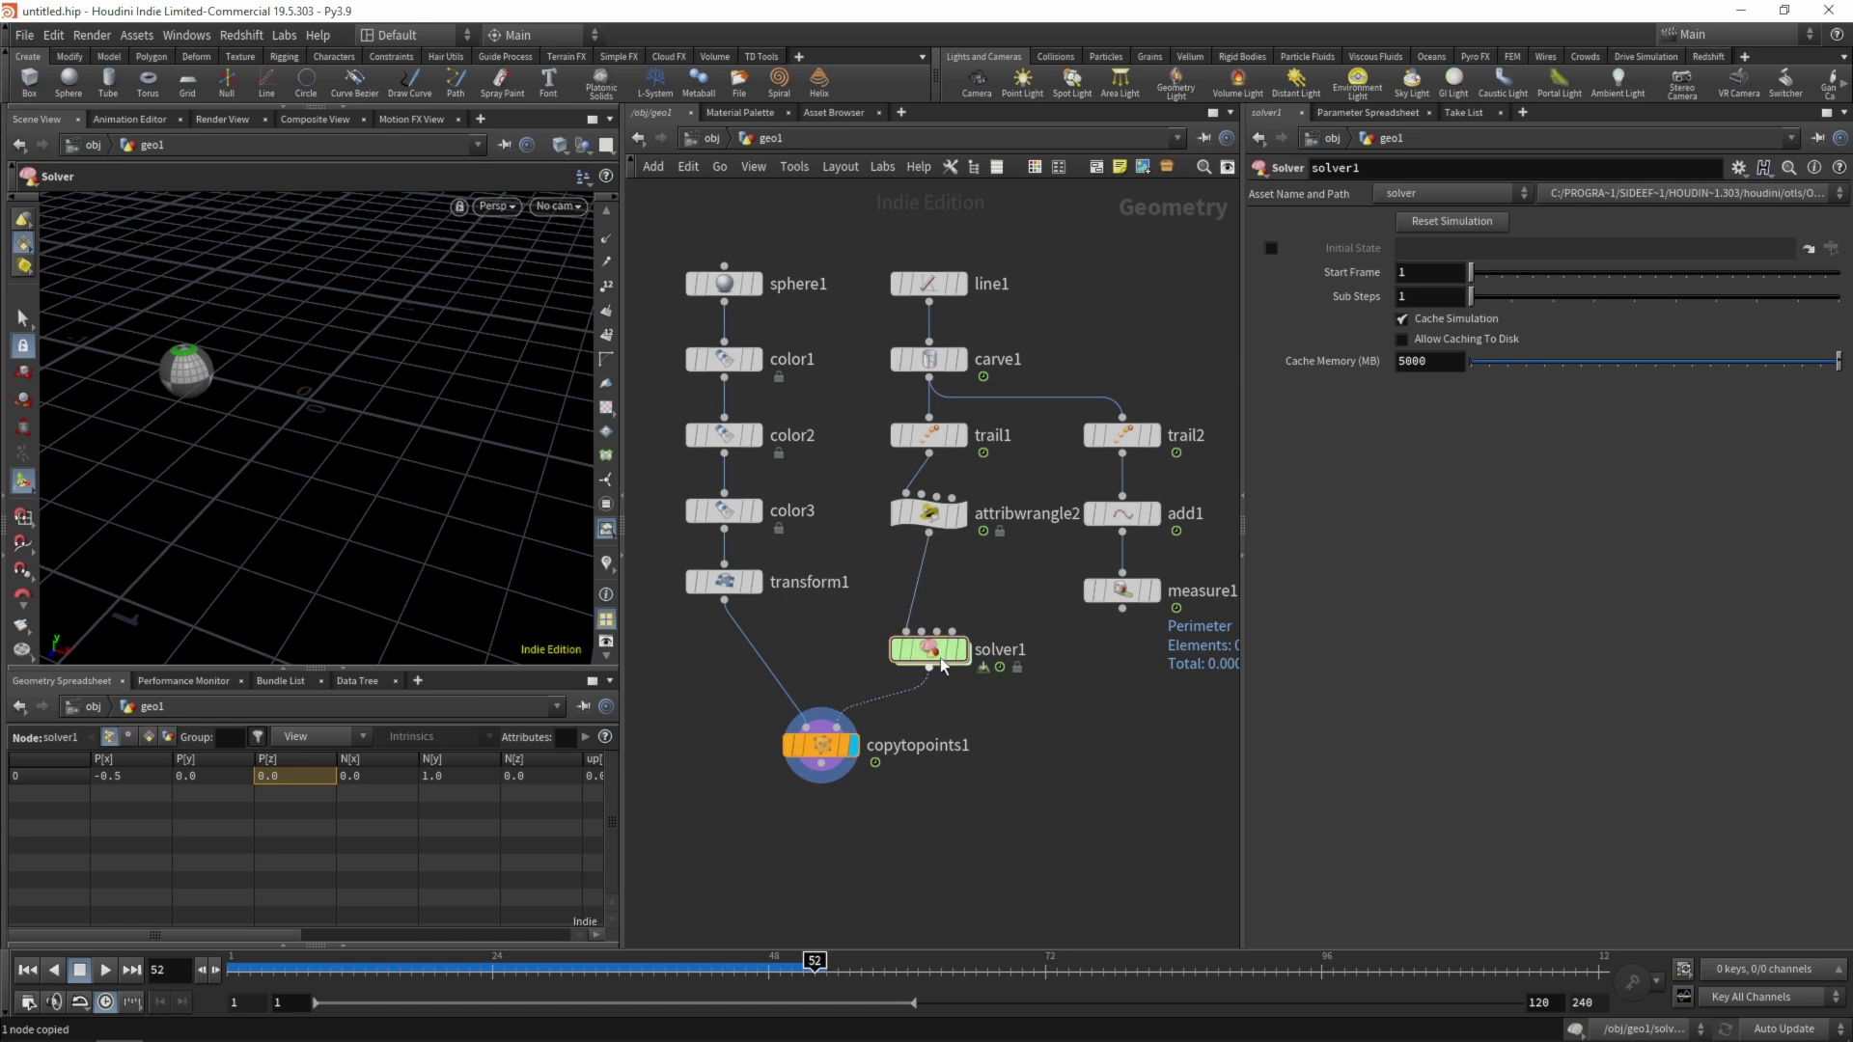
# Inside solver1, move OUT lower, paste the cut attribute wrangle above it and connect Input_1 to the wrangle's first input
pyautogui.doubleClick(931, 650)
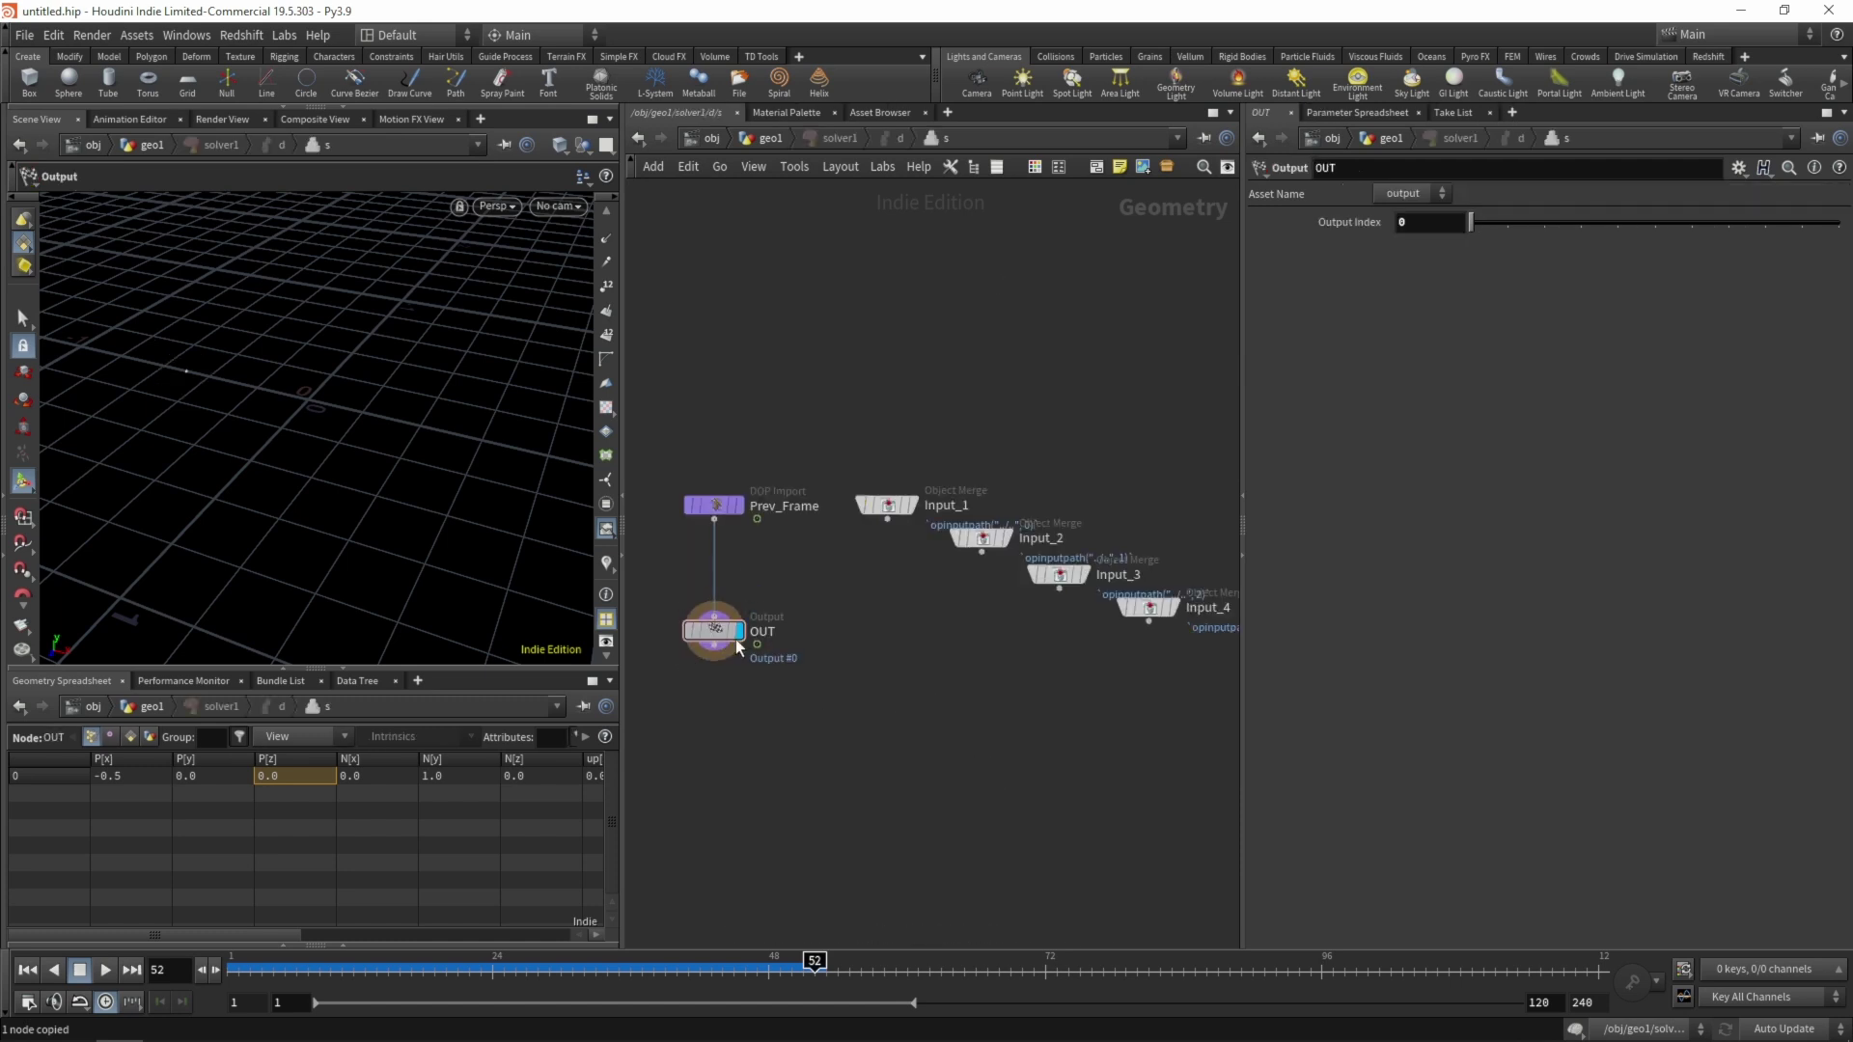
pyautogui.moveTo(729, 628); pyautogui.dragTo(900, 836)
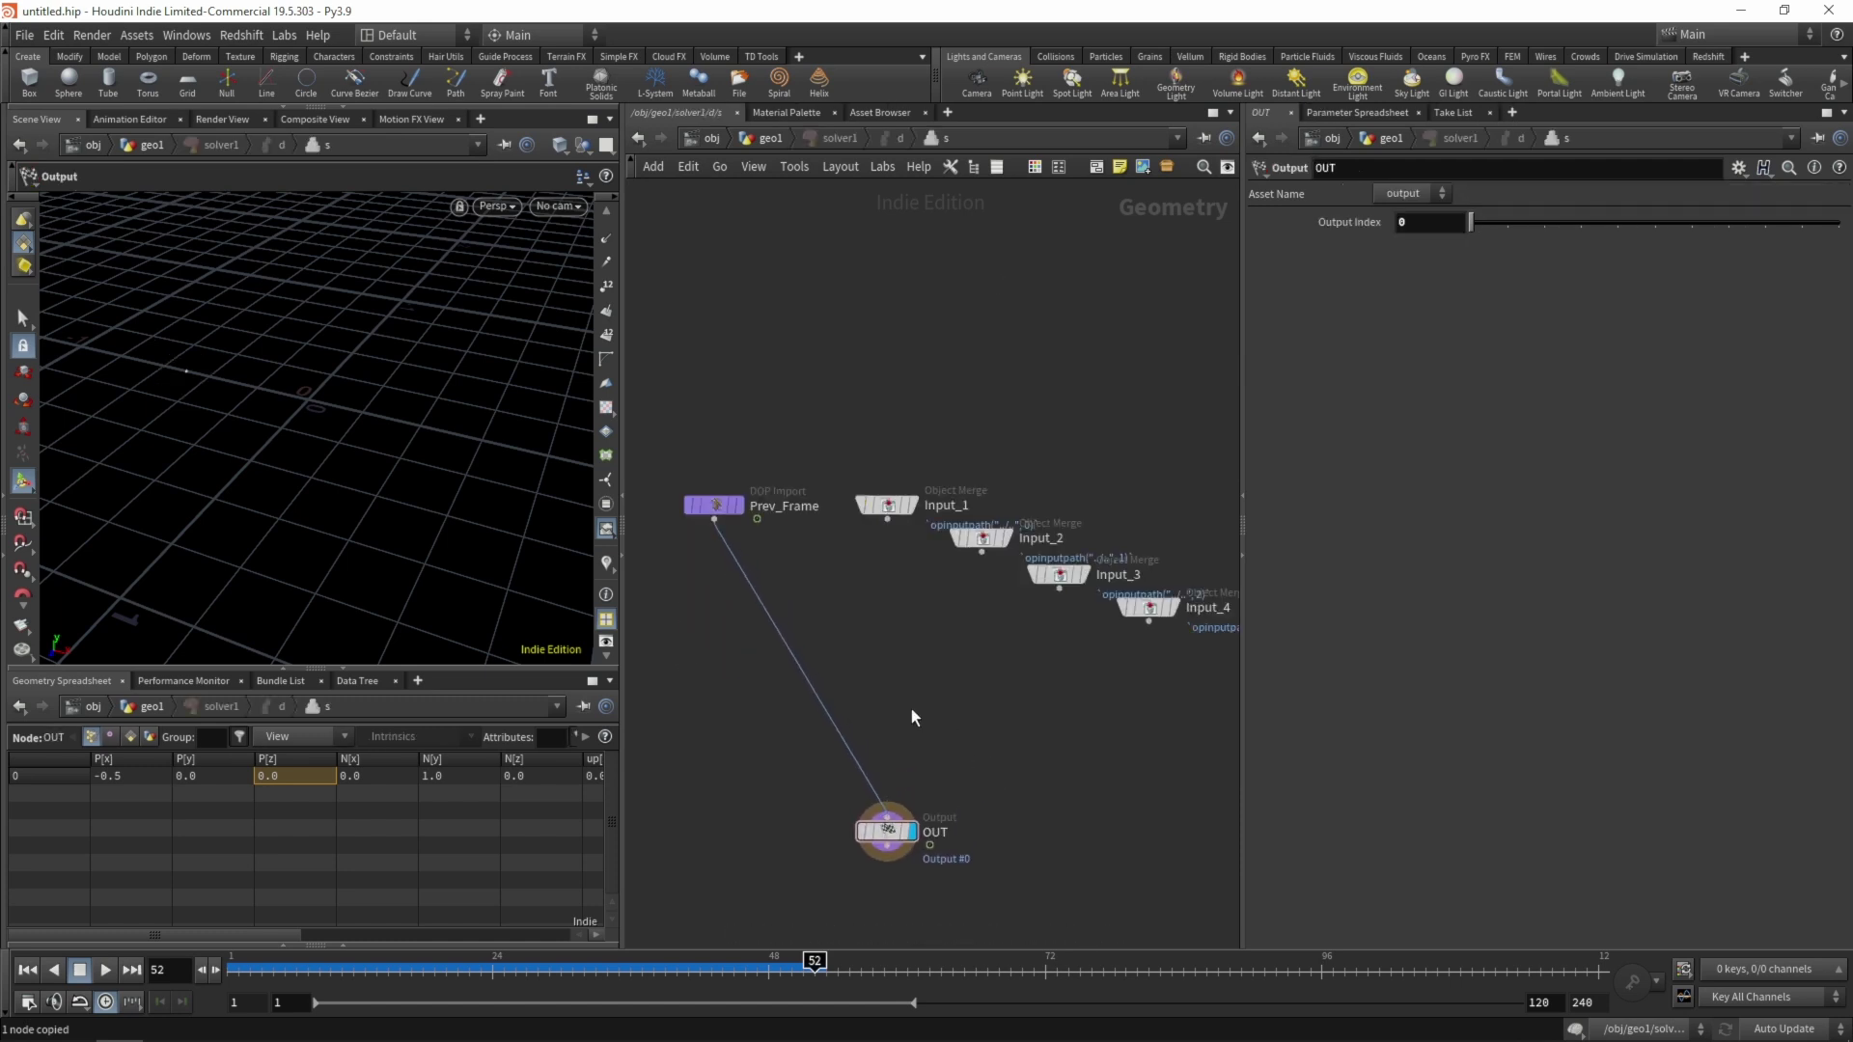
pyautogui.hotkey('ctrl', 'v')
pyautogui.moveTo(890, 712); pyautogui.dragTo(890, 688)
pyautogui.moveTo(887, 519); pyautogui.dragTo(874, 670)
pyautogui.moveTo(873, 681)
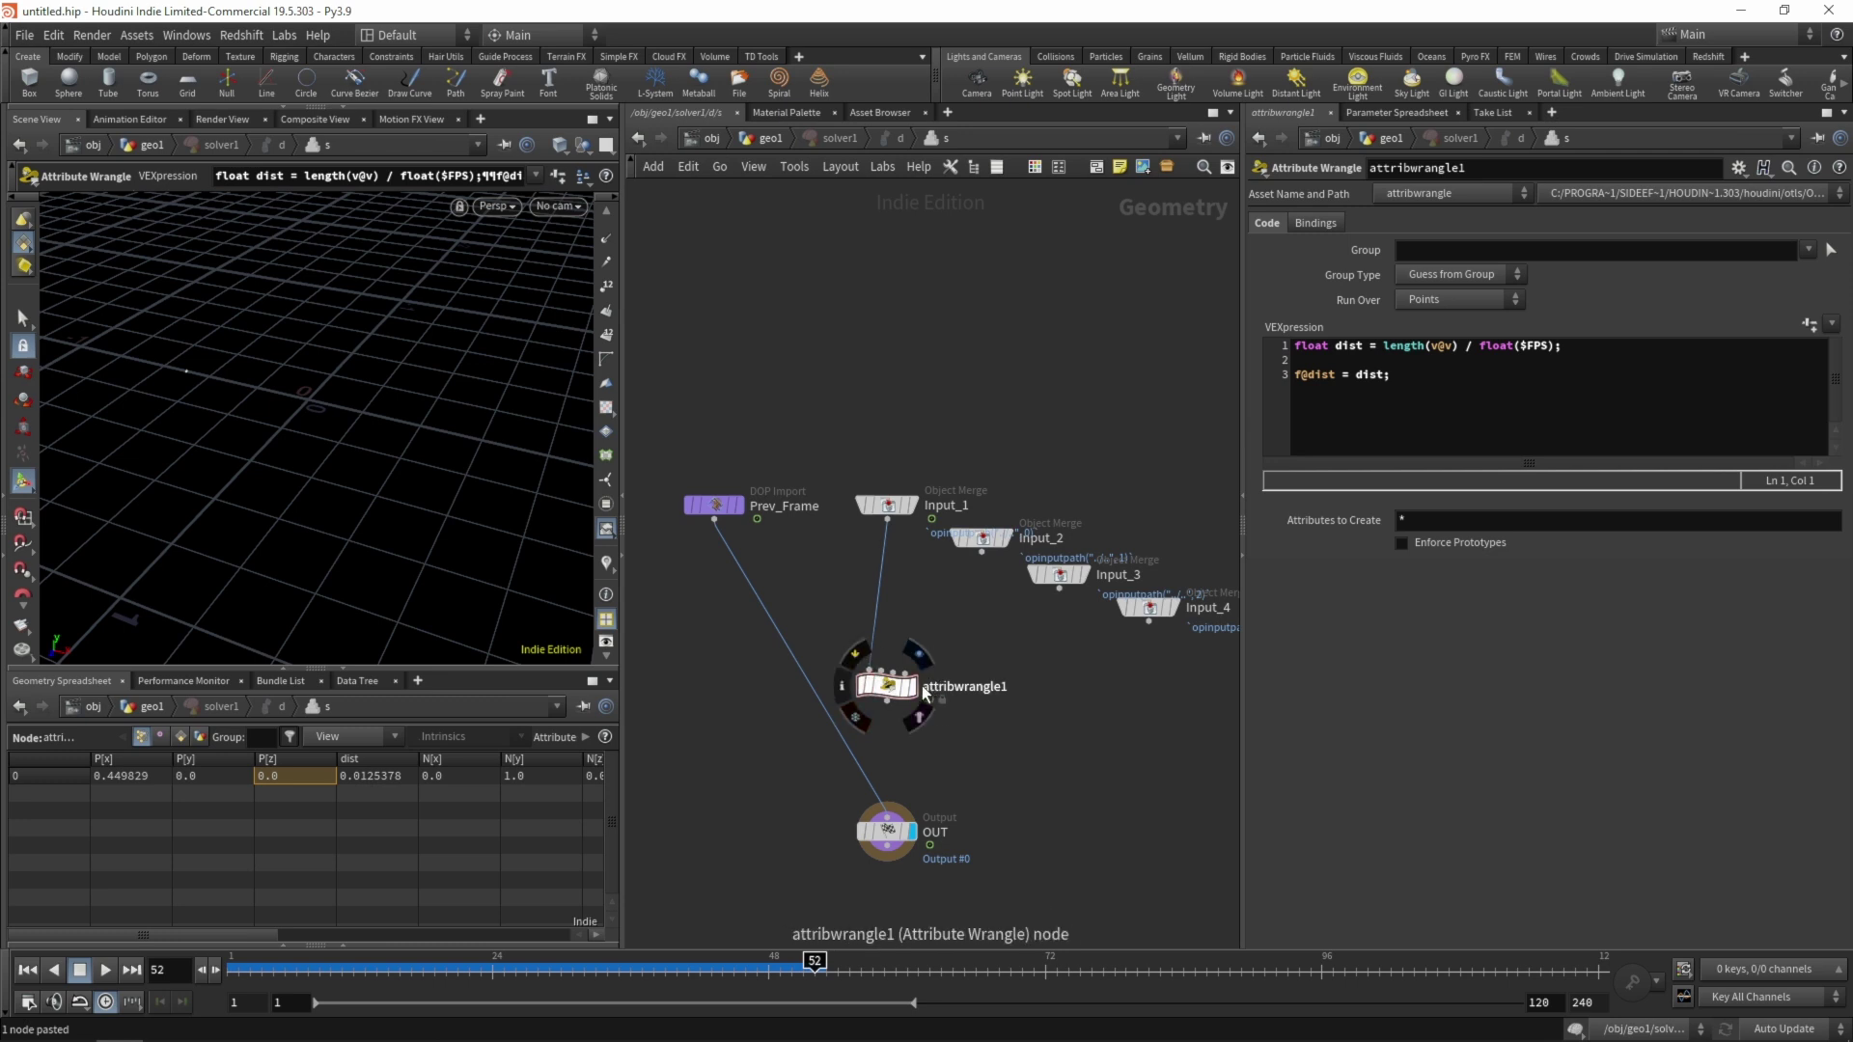
pyautogui.click(886, 686)
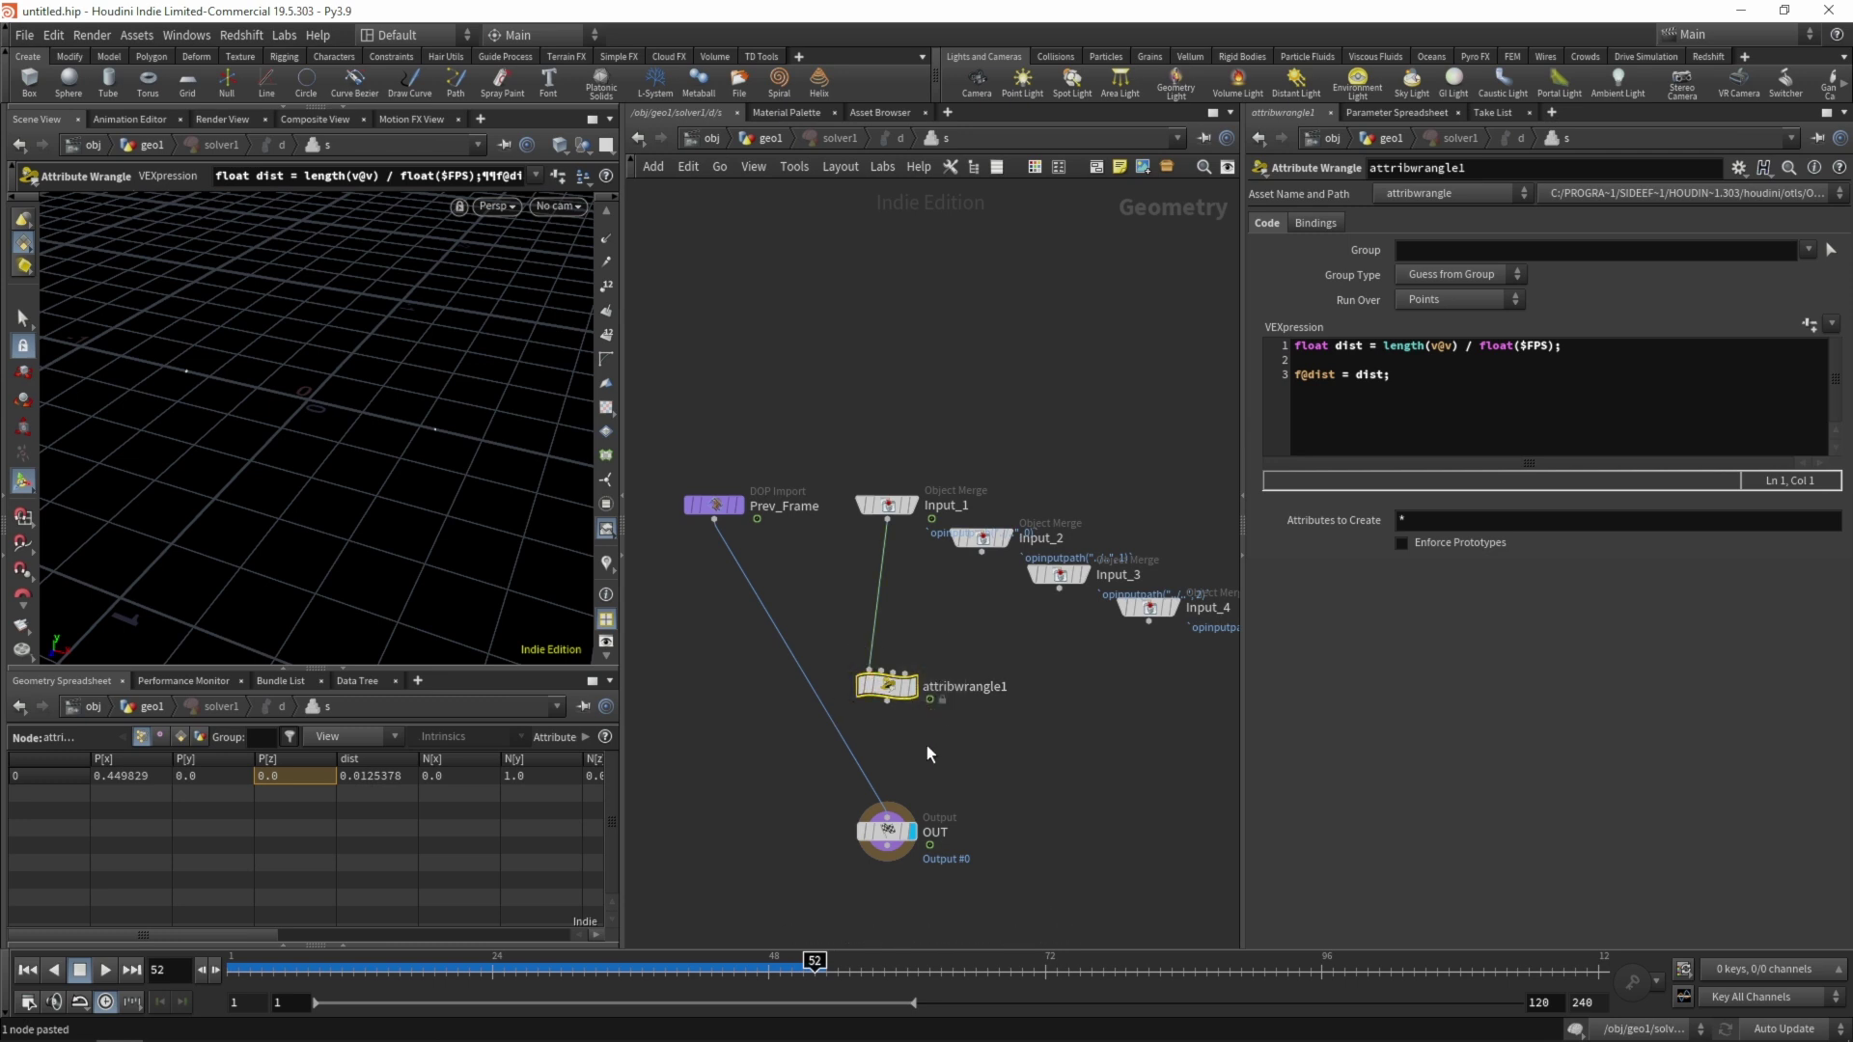
# Connect Prev_Frame to the attribute wrangle's second input and the wrangle's output to OUT
pyautogui.moveTo(714, 519); pyautogui.dragTo(880, 671)
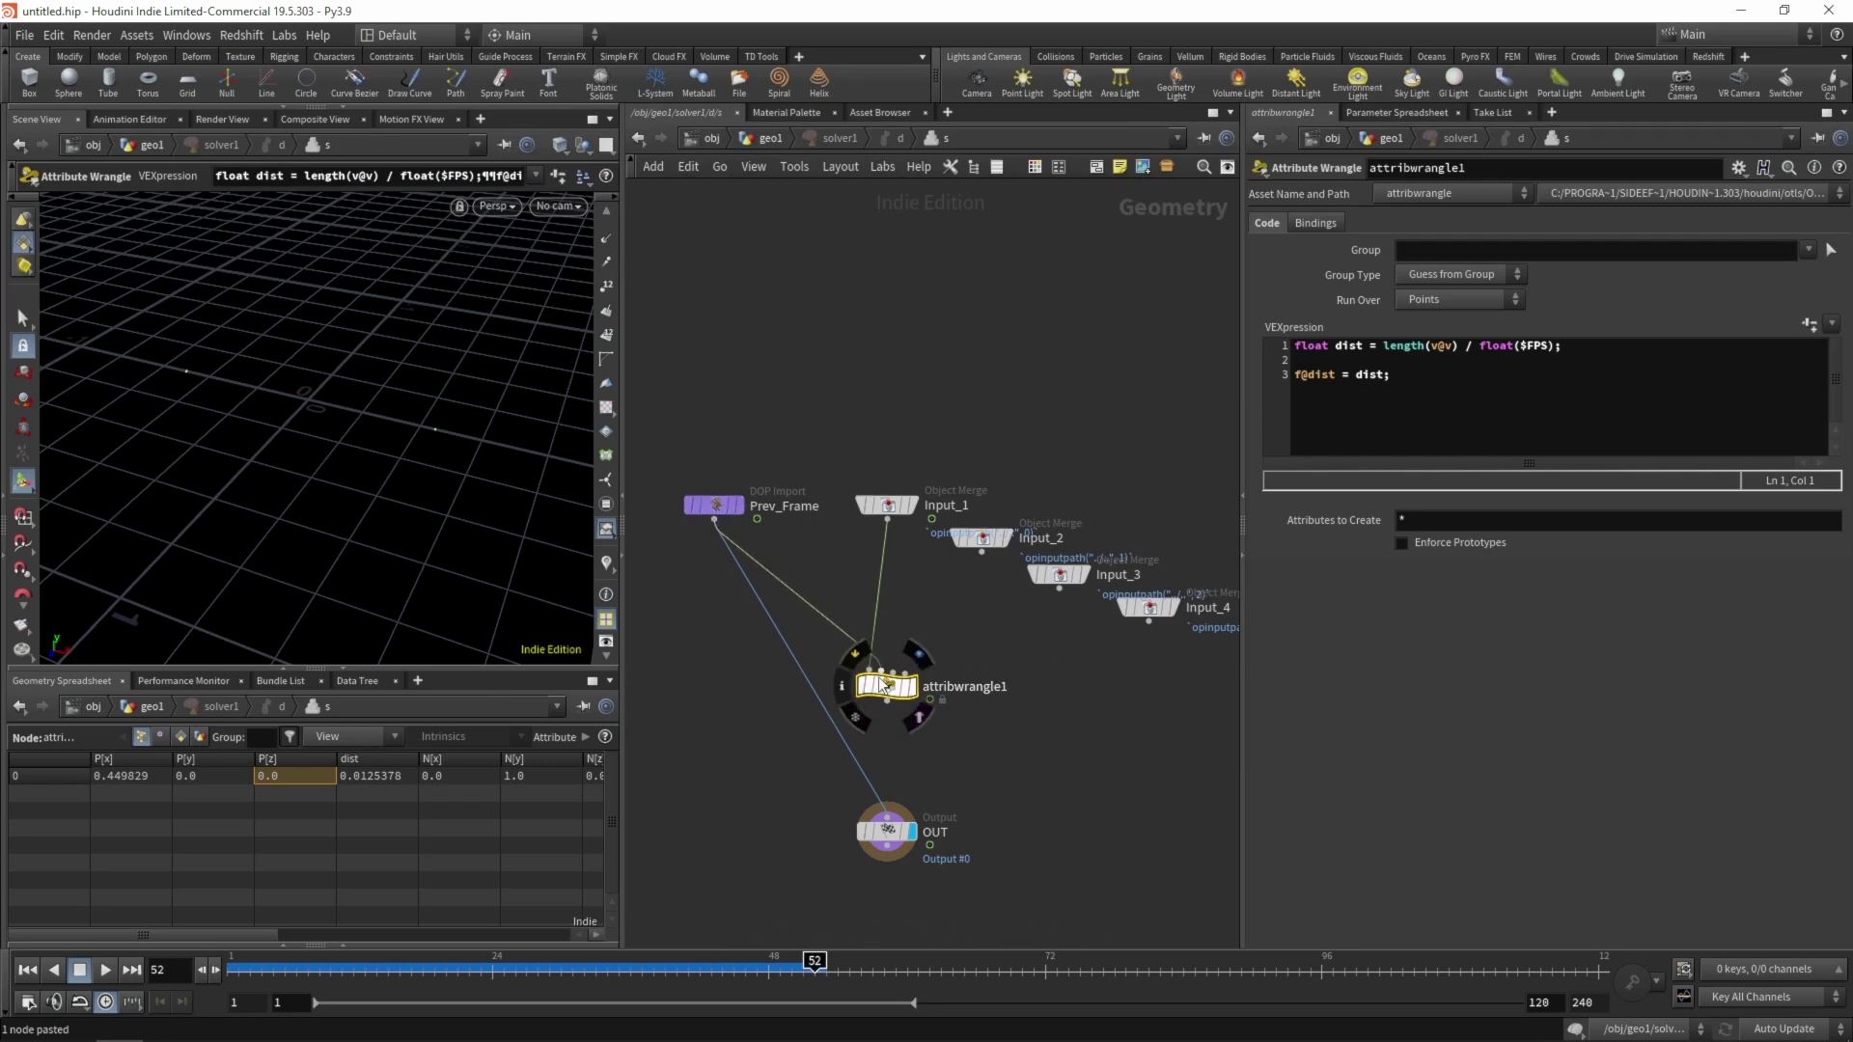
pyautogui.moveTo(848, 745); pyautogui.dragTo(886, 701)
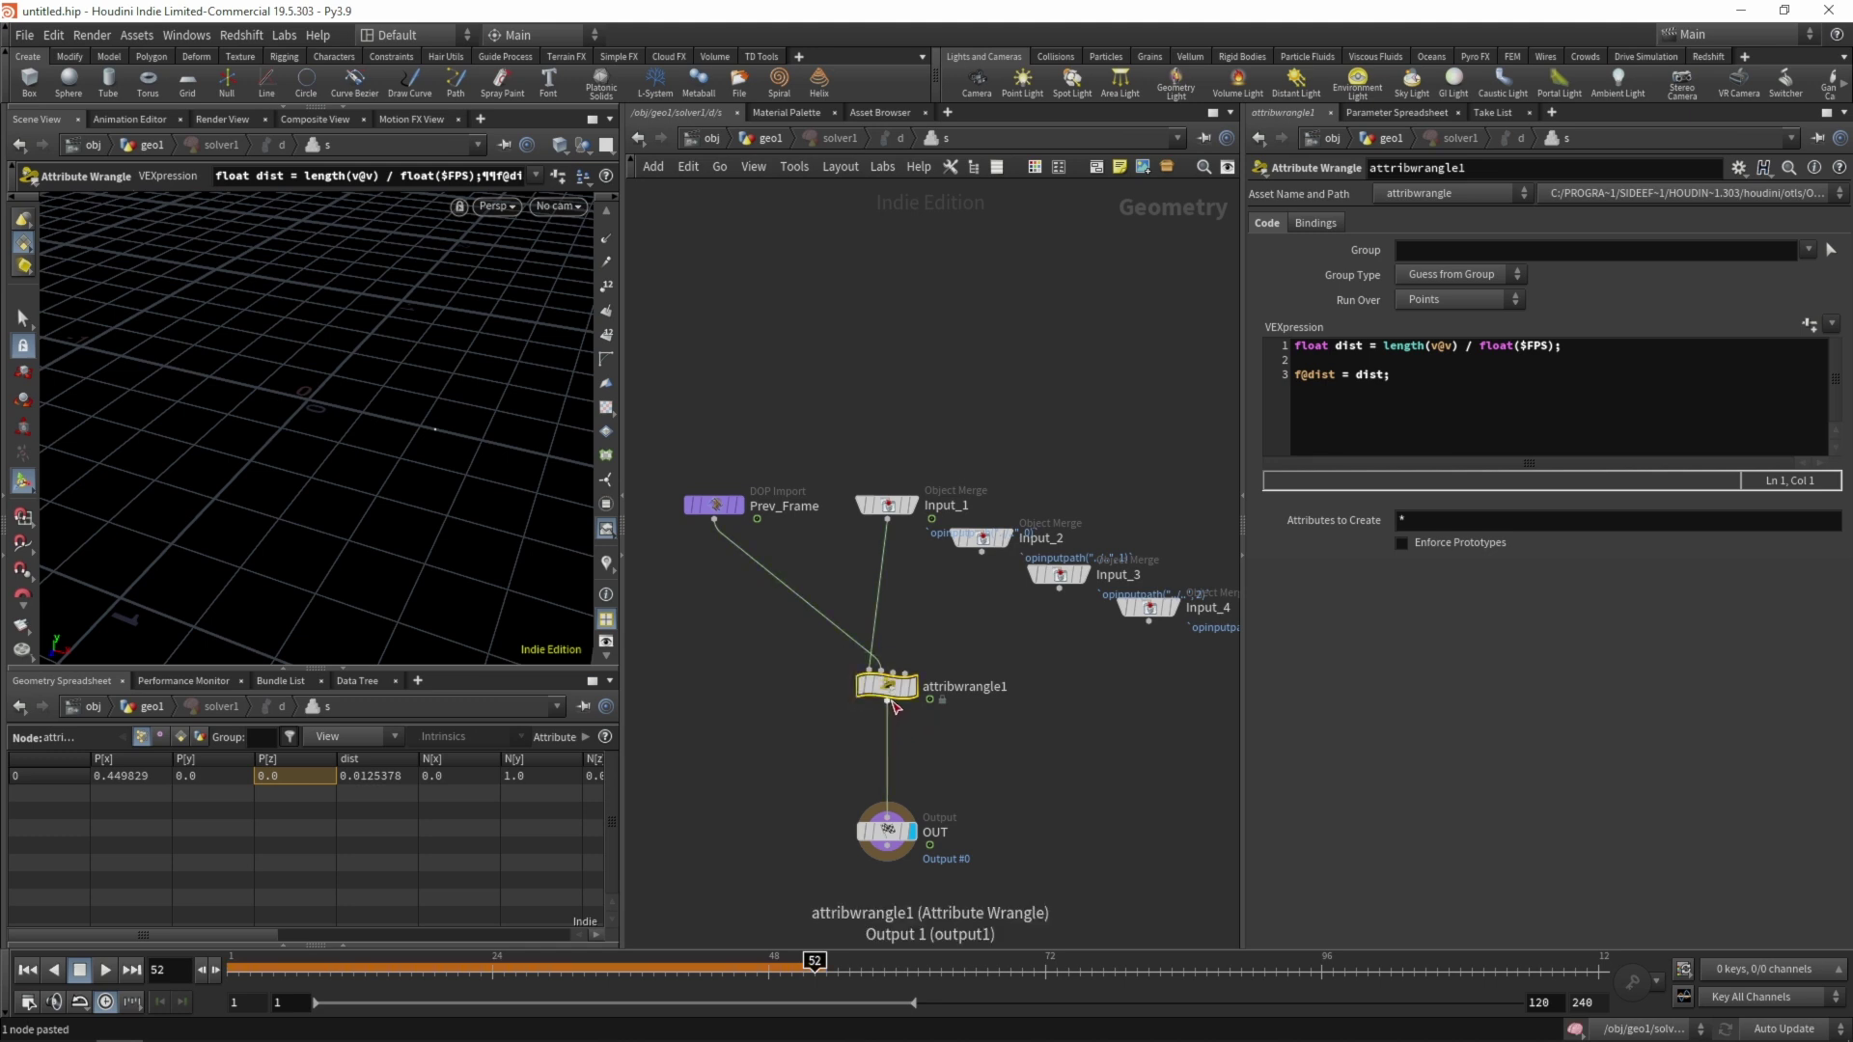
pyautogui.moveTo(892, 687)
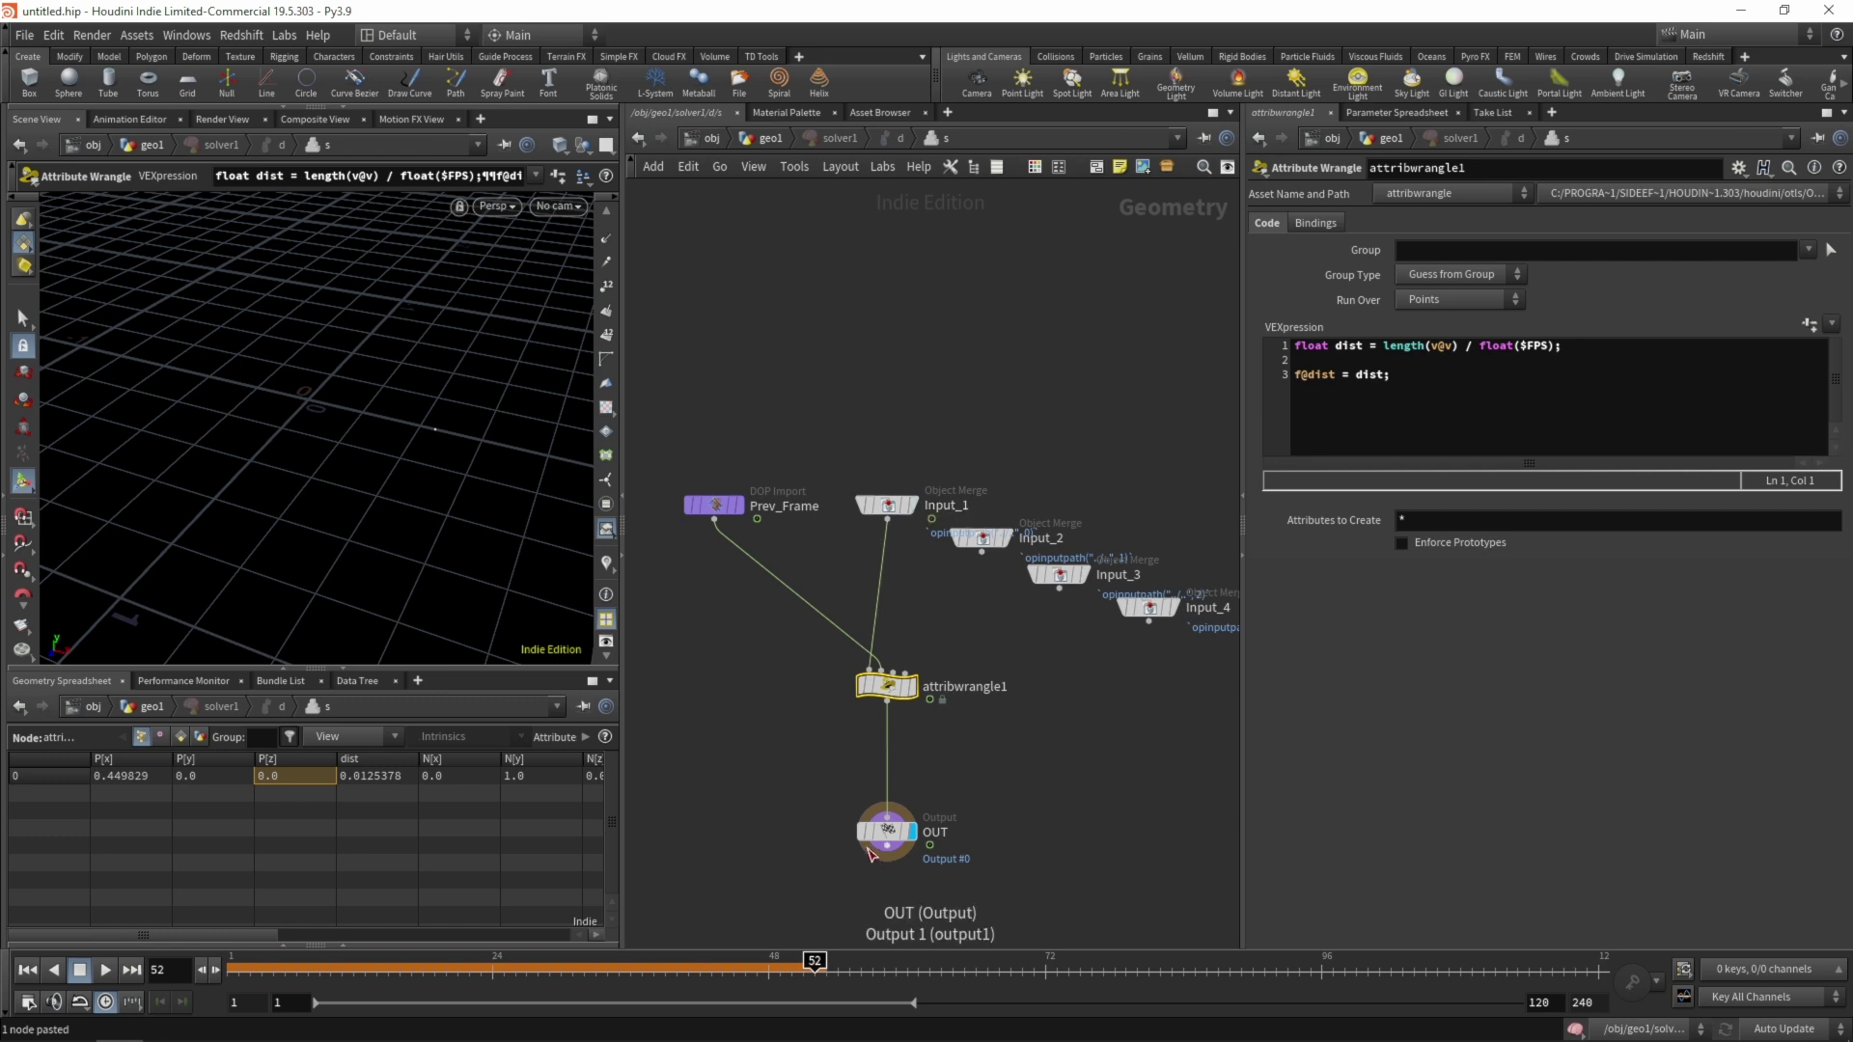
# Return to frame 1 and add vector N = point(1, "N", i@ptnum); as the first line of the wrangle's code
pyautogui.hotkey('ctrl', 'Up')
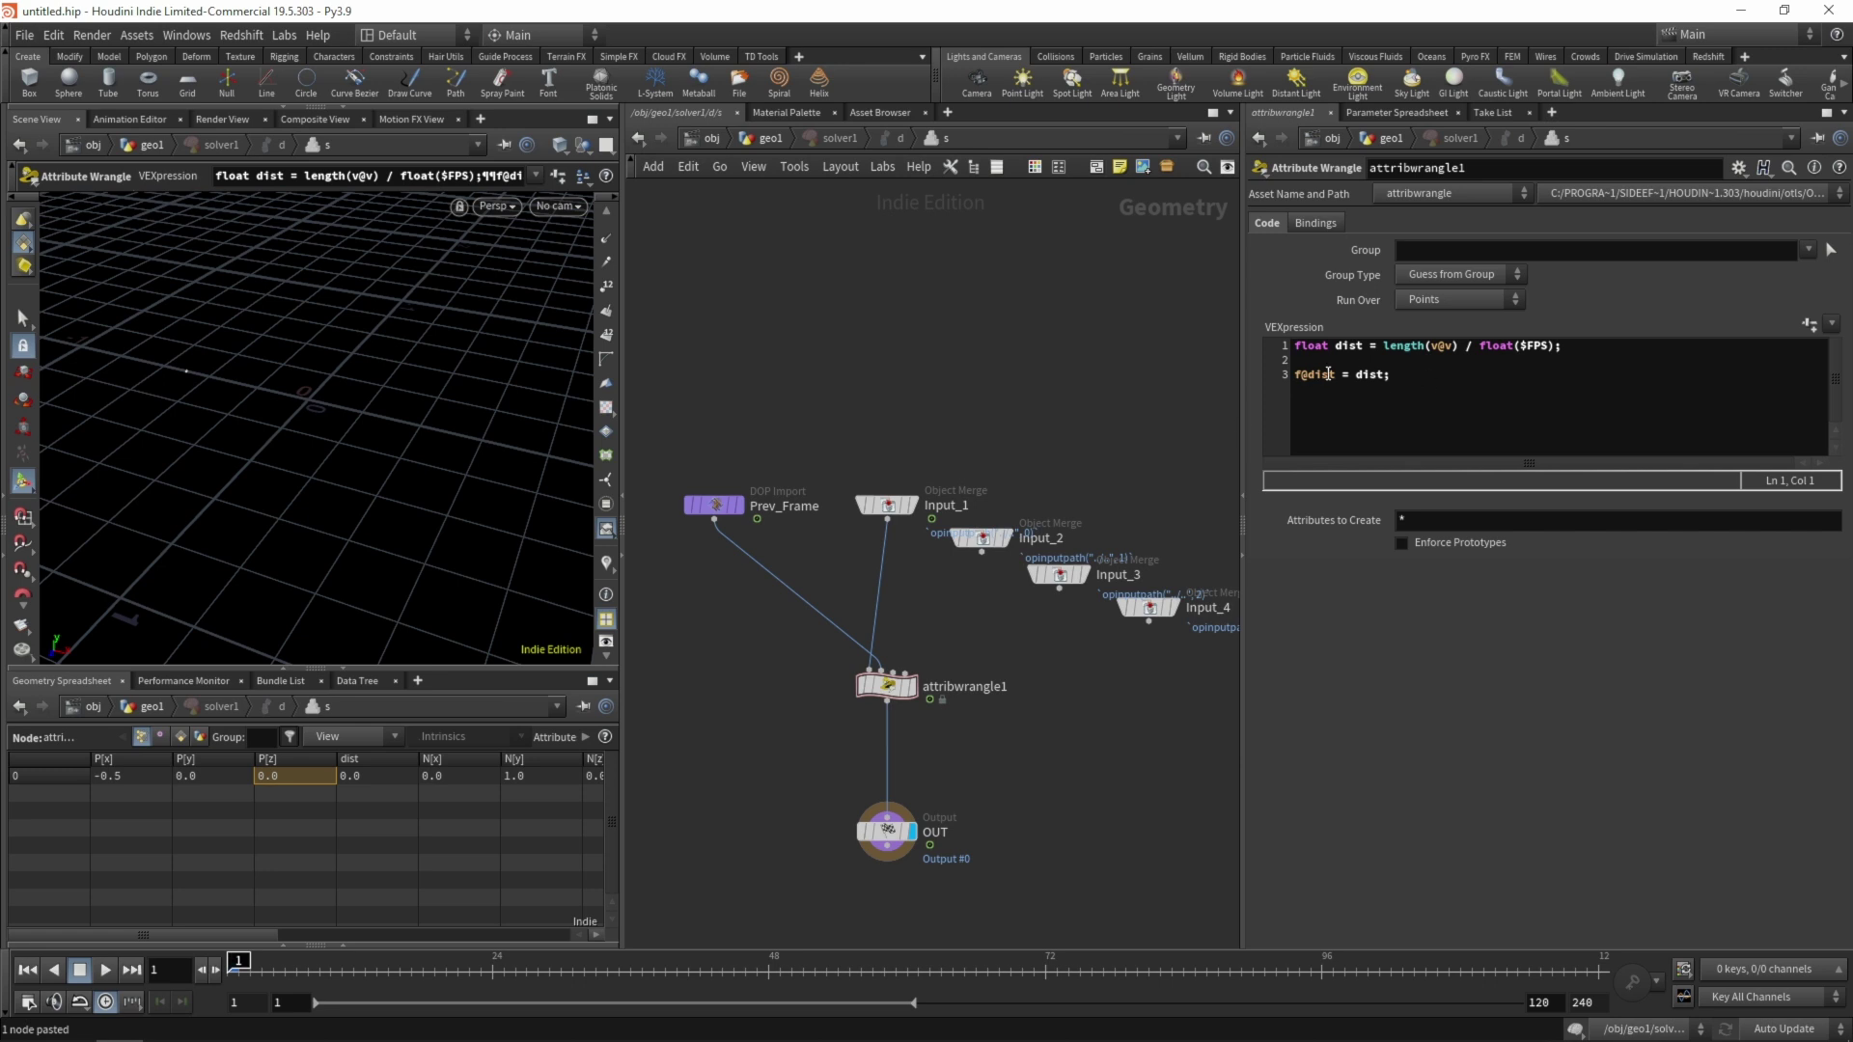
pyautogui.click(1310, 481)
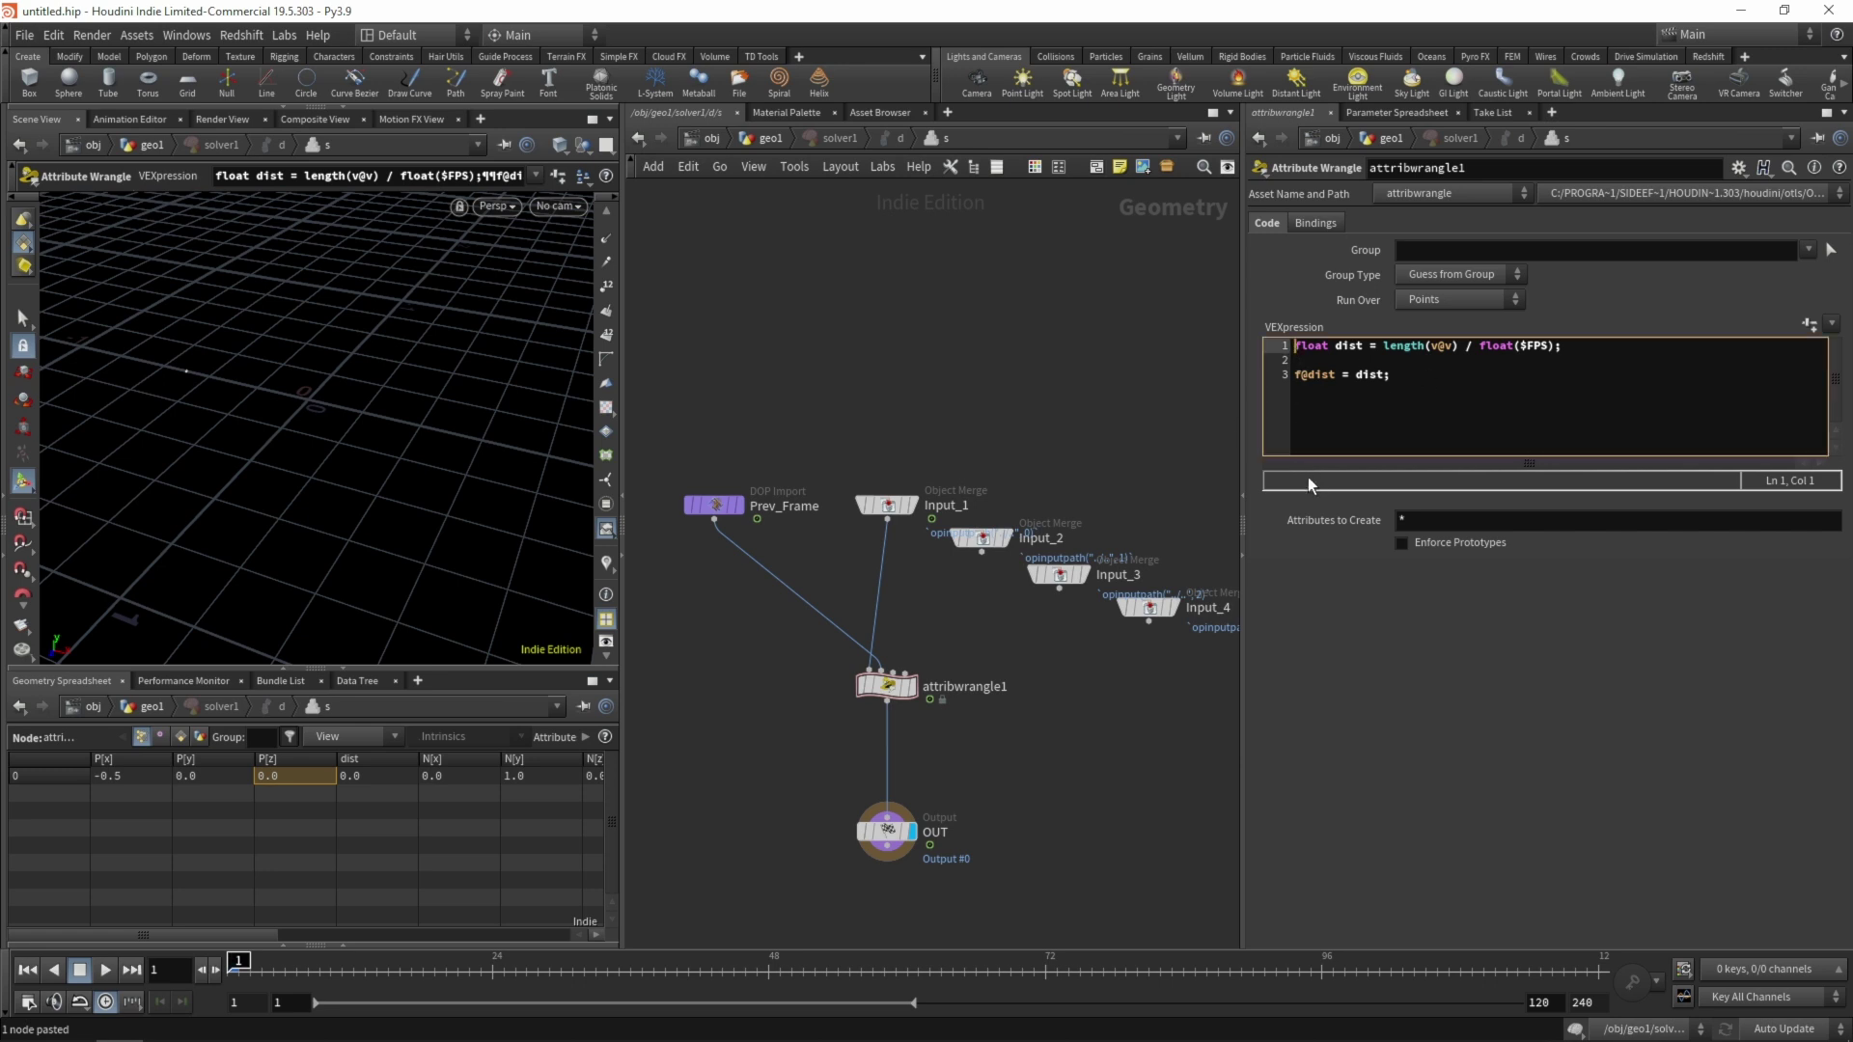
pyautogui.press('Return')
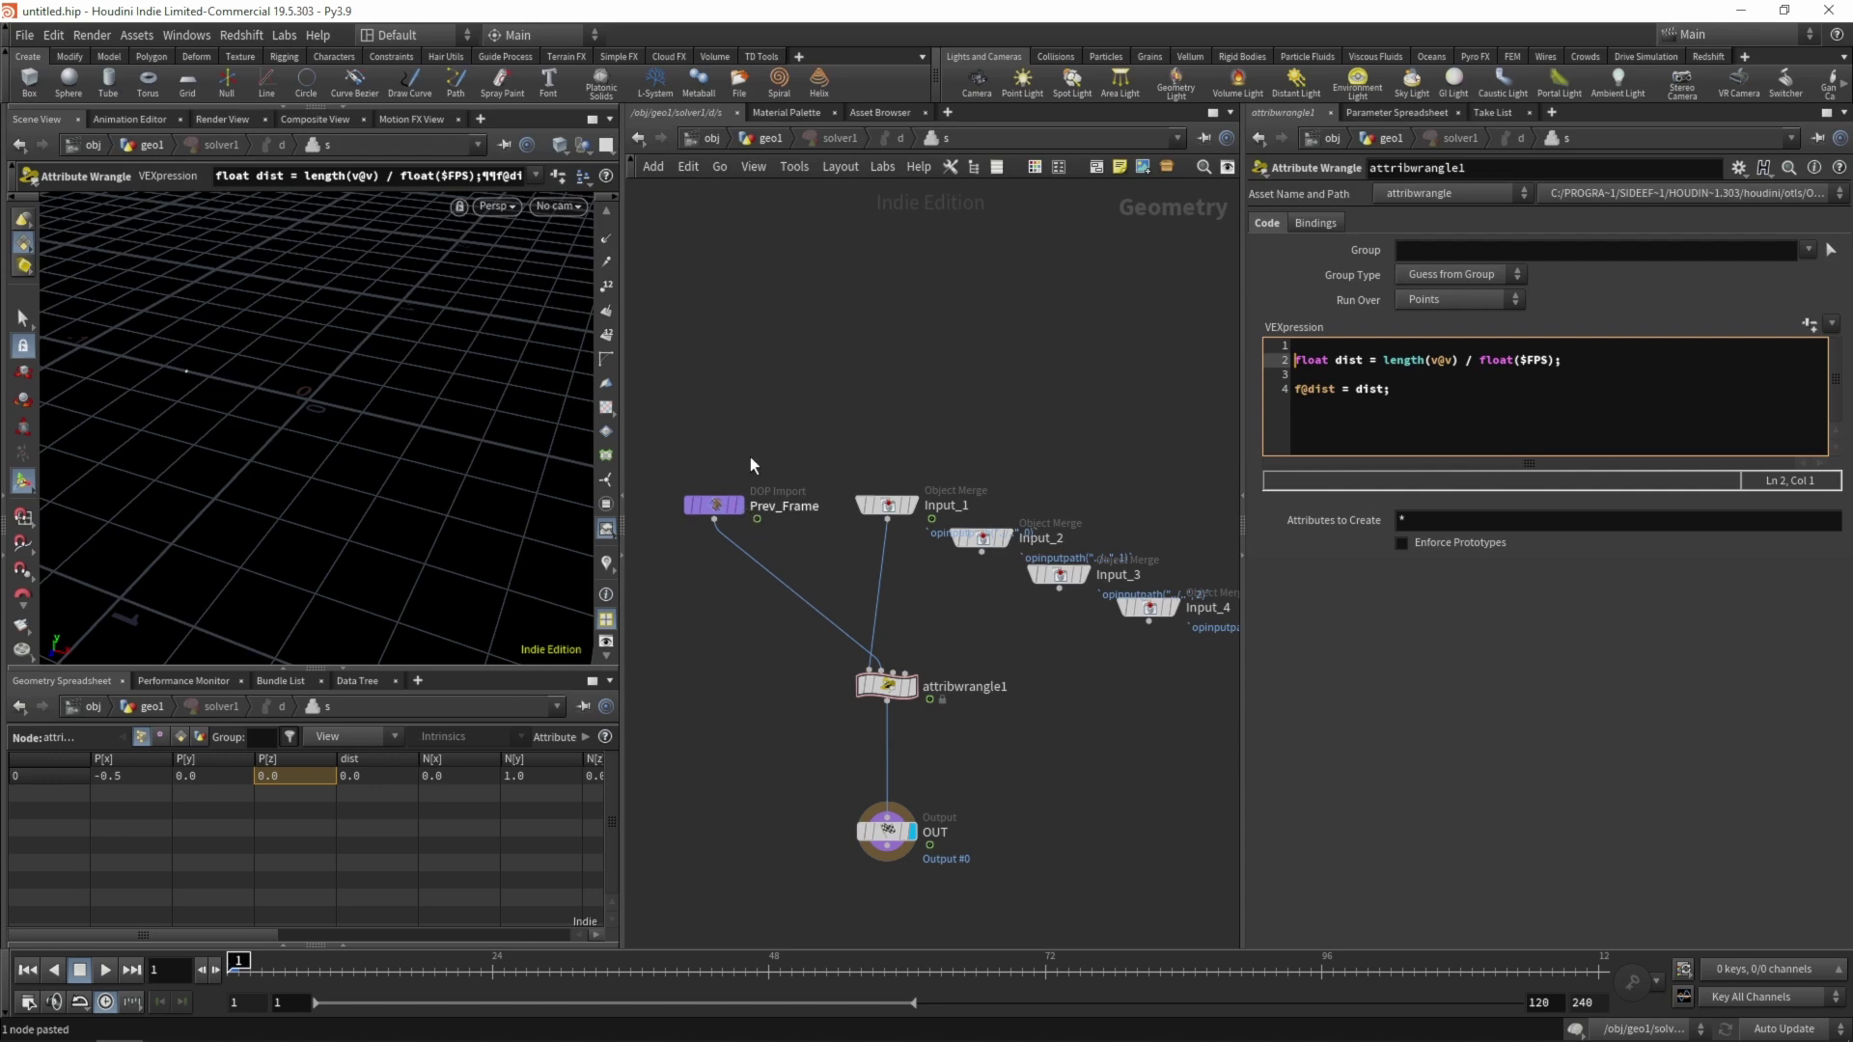
pyautogui.click(1315, 347)
pyautogui.write('vector ')
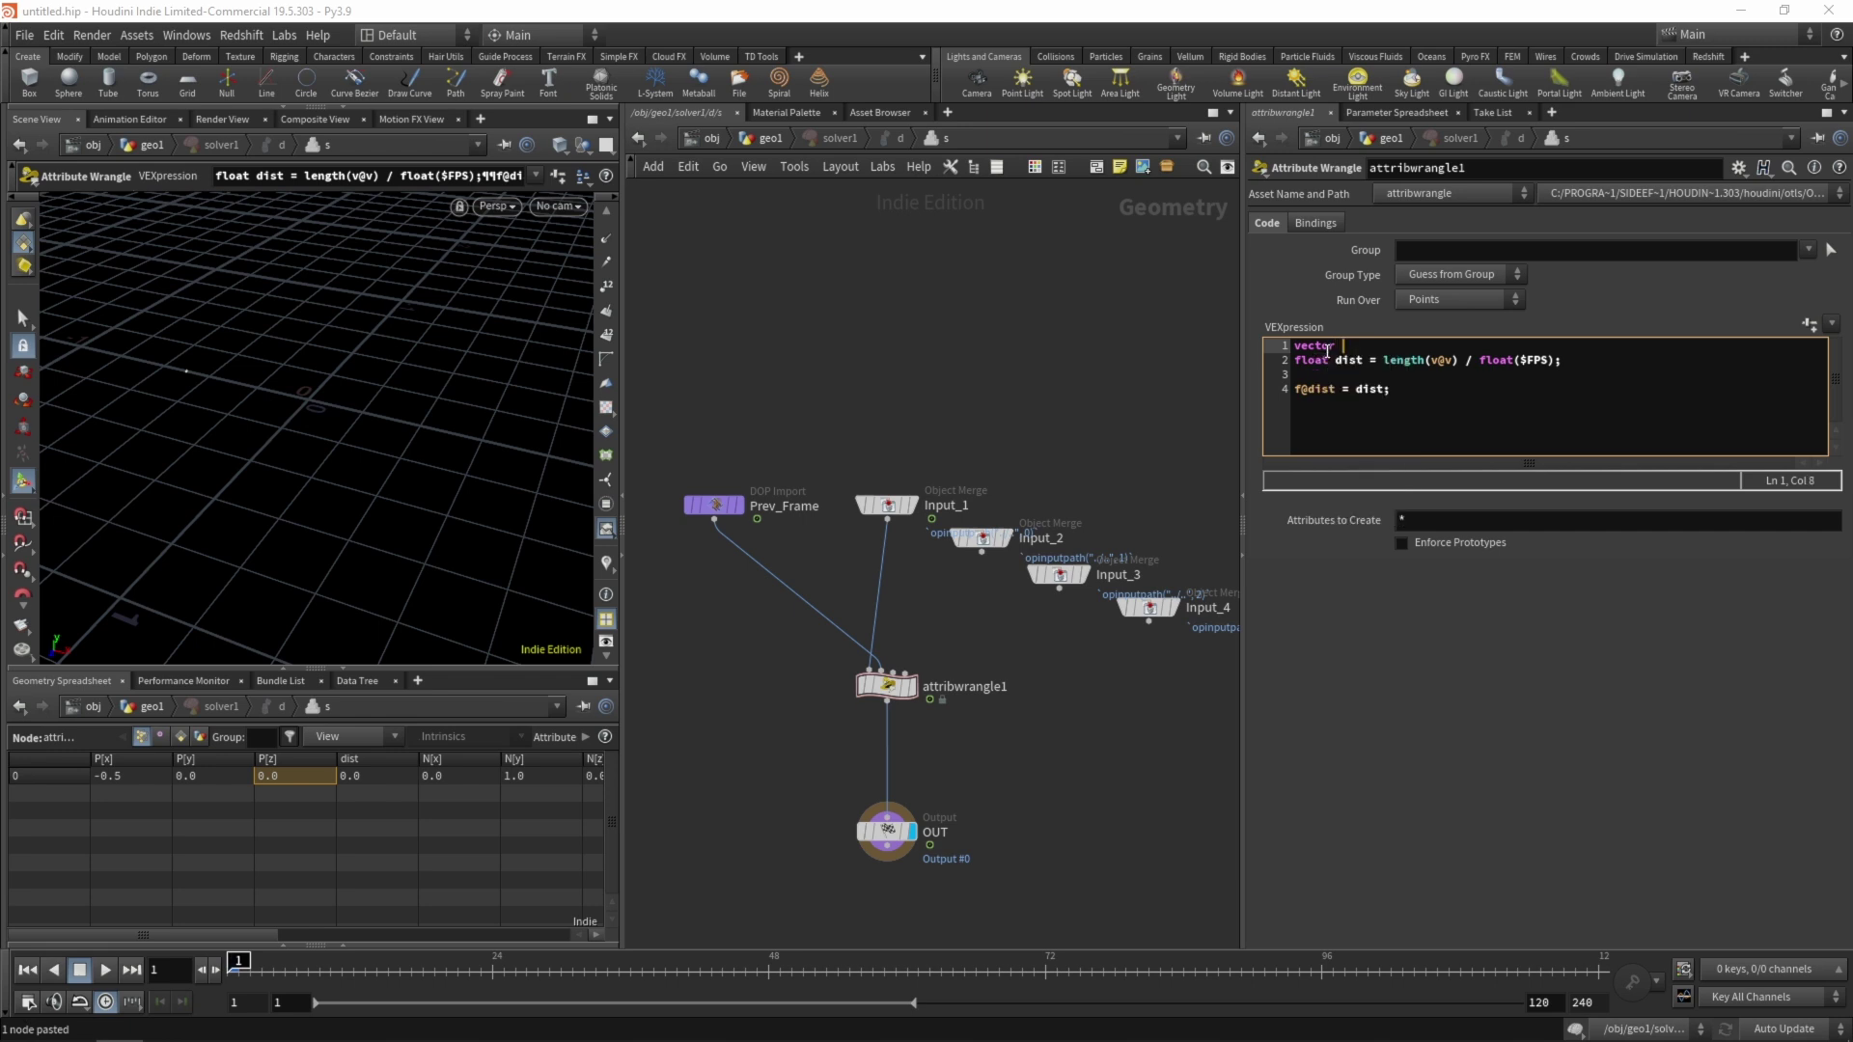
pyautogui.write('N = point(')
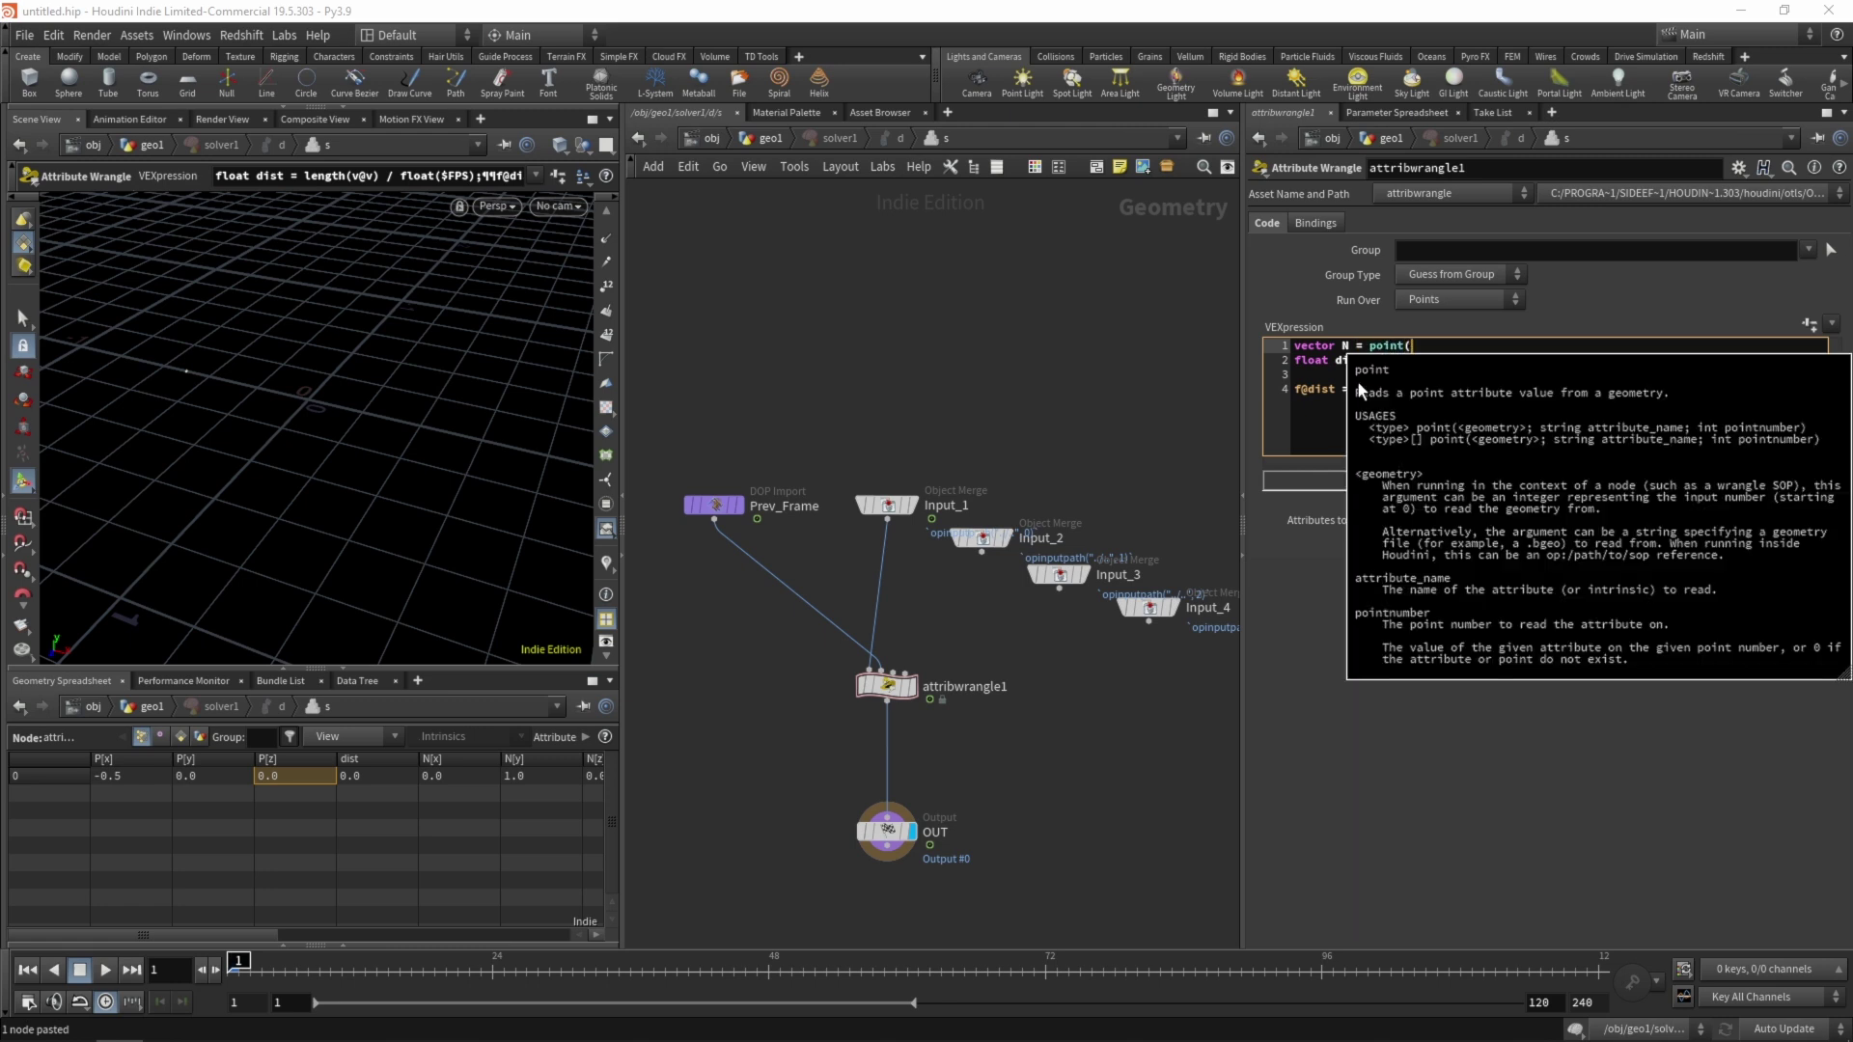
pyautogui.write('1,')
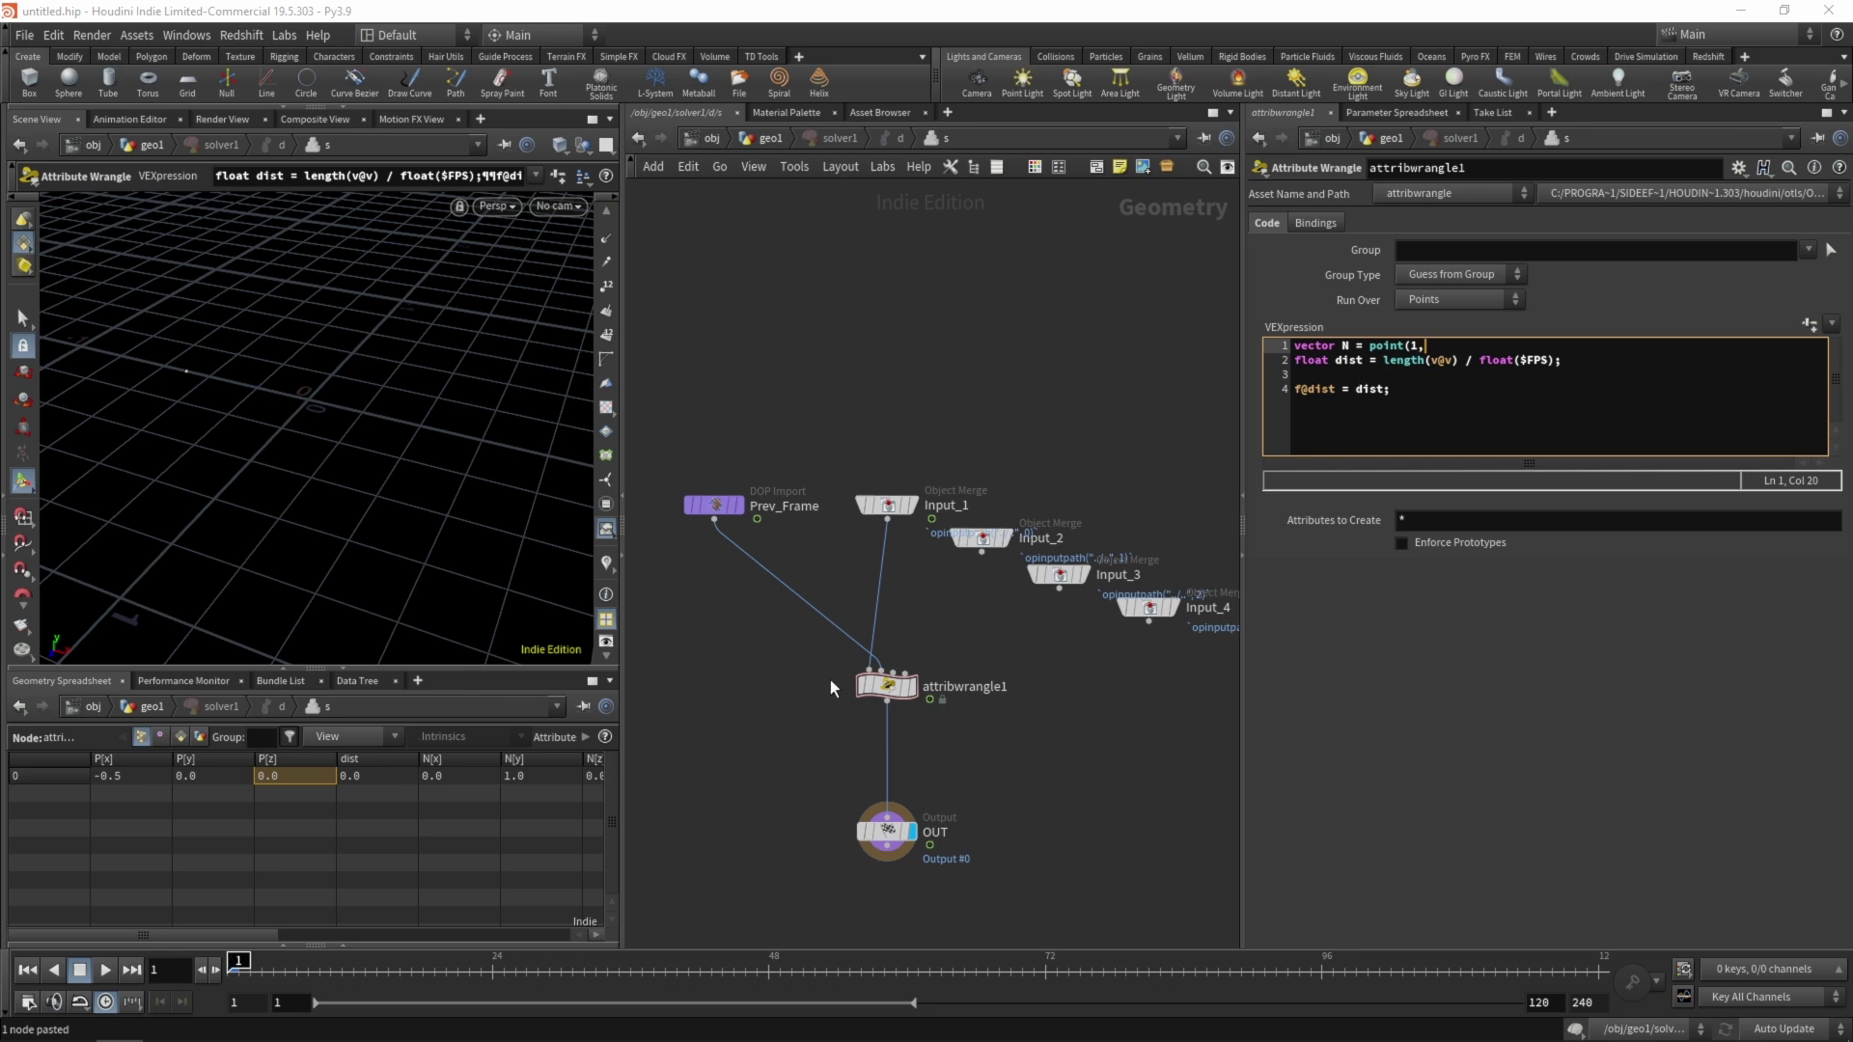
pyautogui.write(' "N", i@ptnum);')
# Add the line float = dist / circ; below f@dist = dist; in the wrangle's code
pyautogui.click(1573, 360)
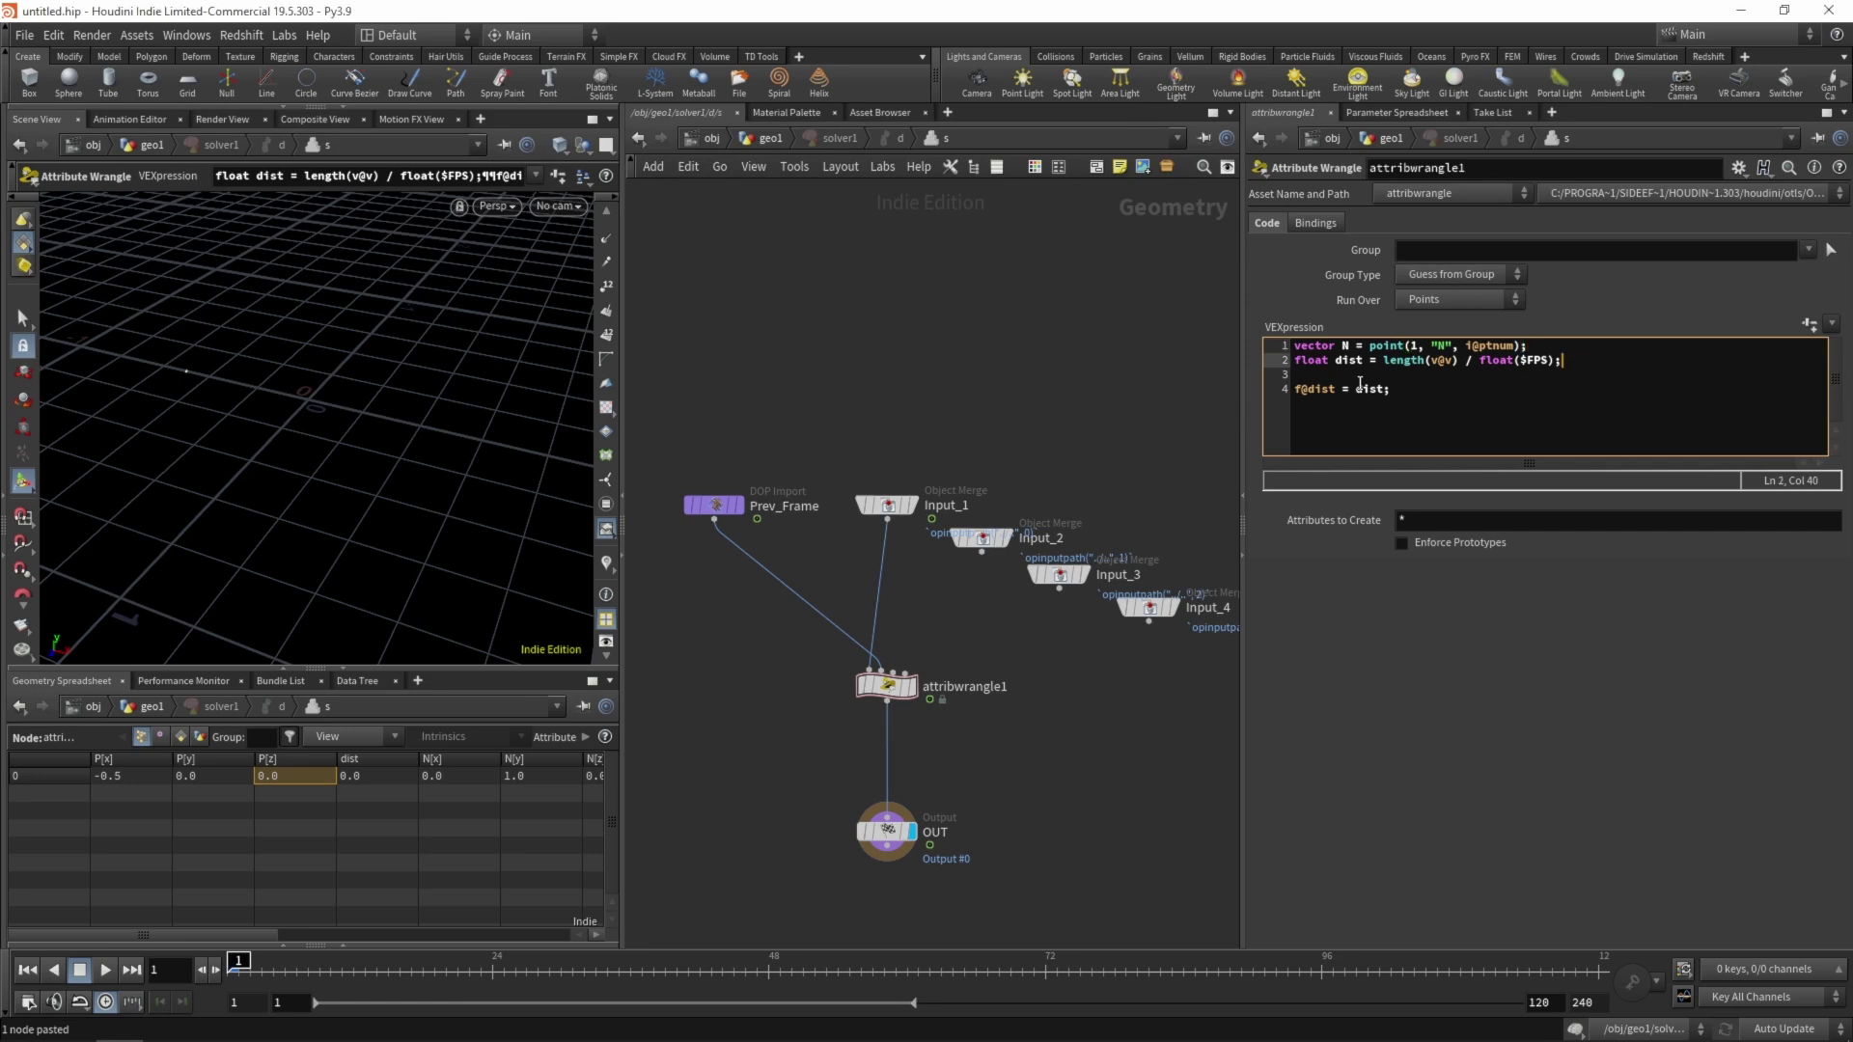
pyautogui.moveTo(1337, 360); pyautogui.dragTo(1432, 363)
pyautogui.click(1400, 391)
pyautogui.press('Return')
pyautogui.press('Return')
pyautogui.write('float ')
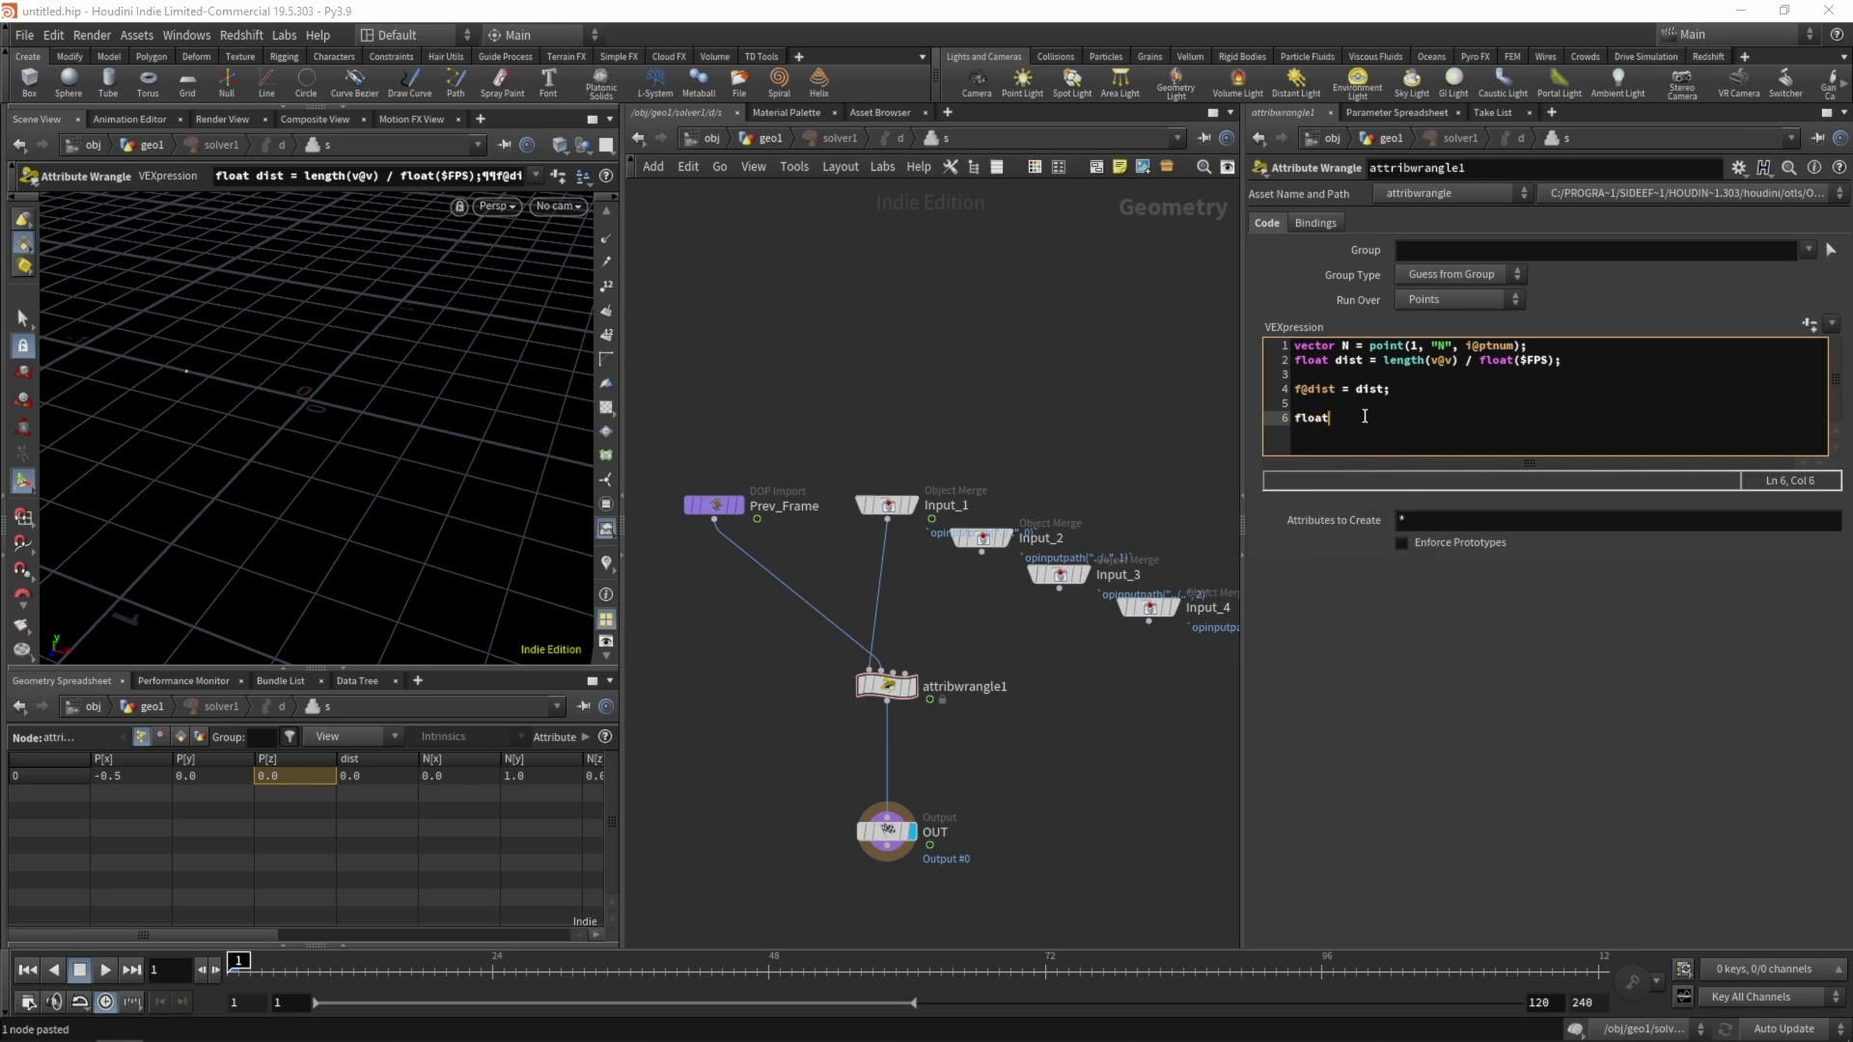
pyautogui.write('= dist /')
pyautogui.write('circ;')
# Add the line float circ = 2 * $PI * f@pscale; directly below the dist declaration
pyautogui.click(1566, 365)
pyautogui.press('Return')
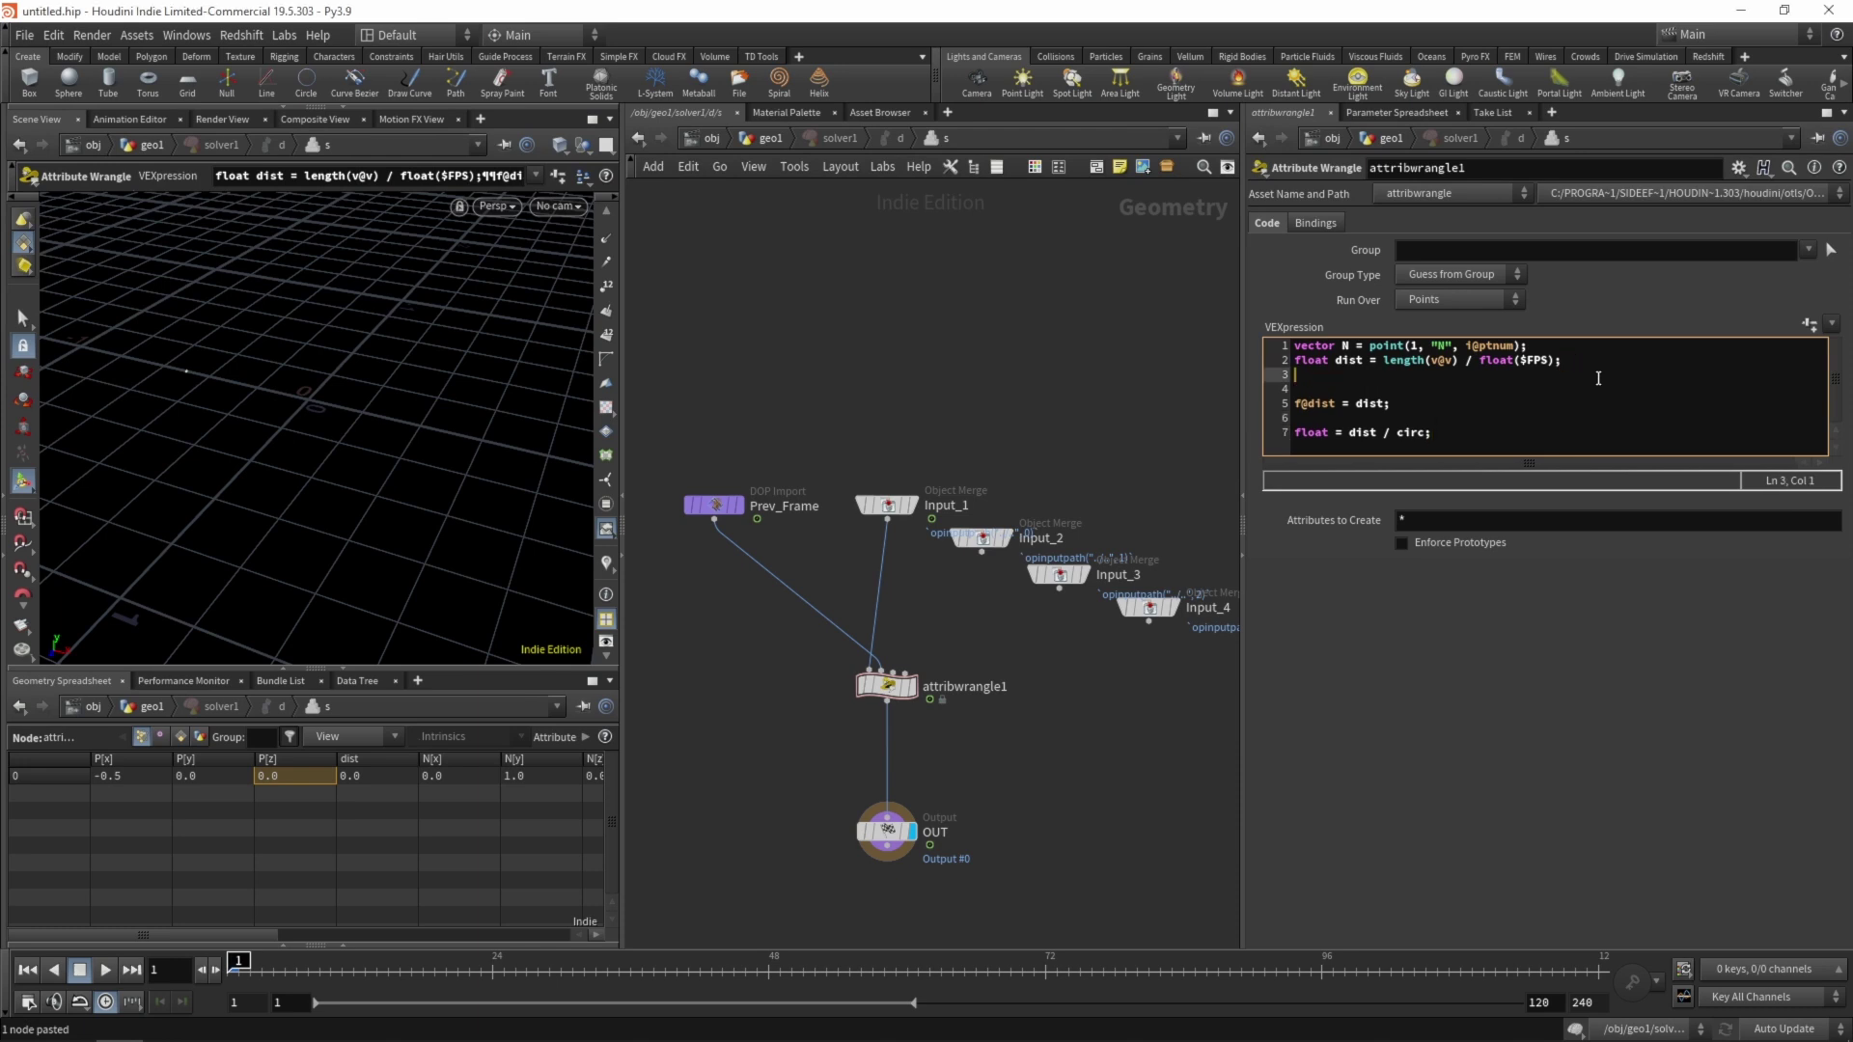
pyautogui.write('float')
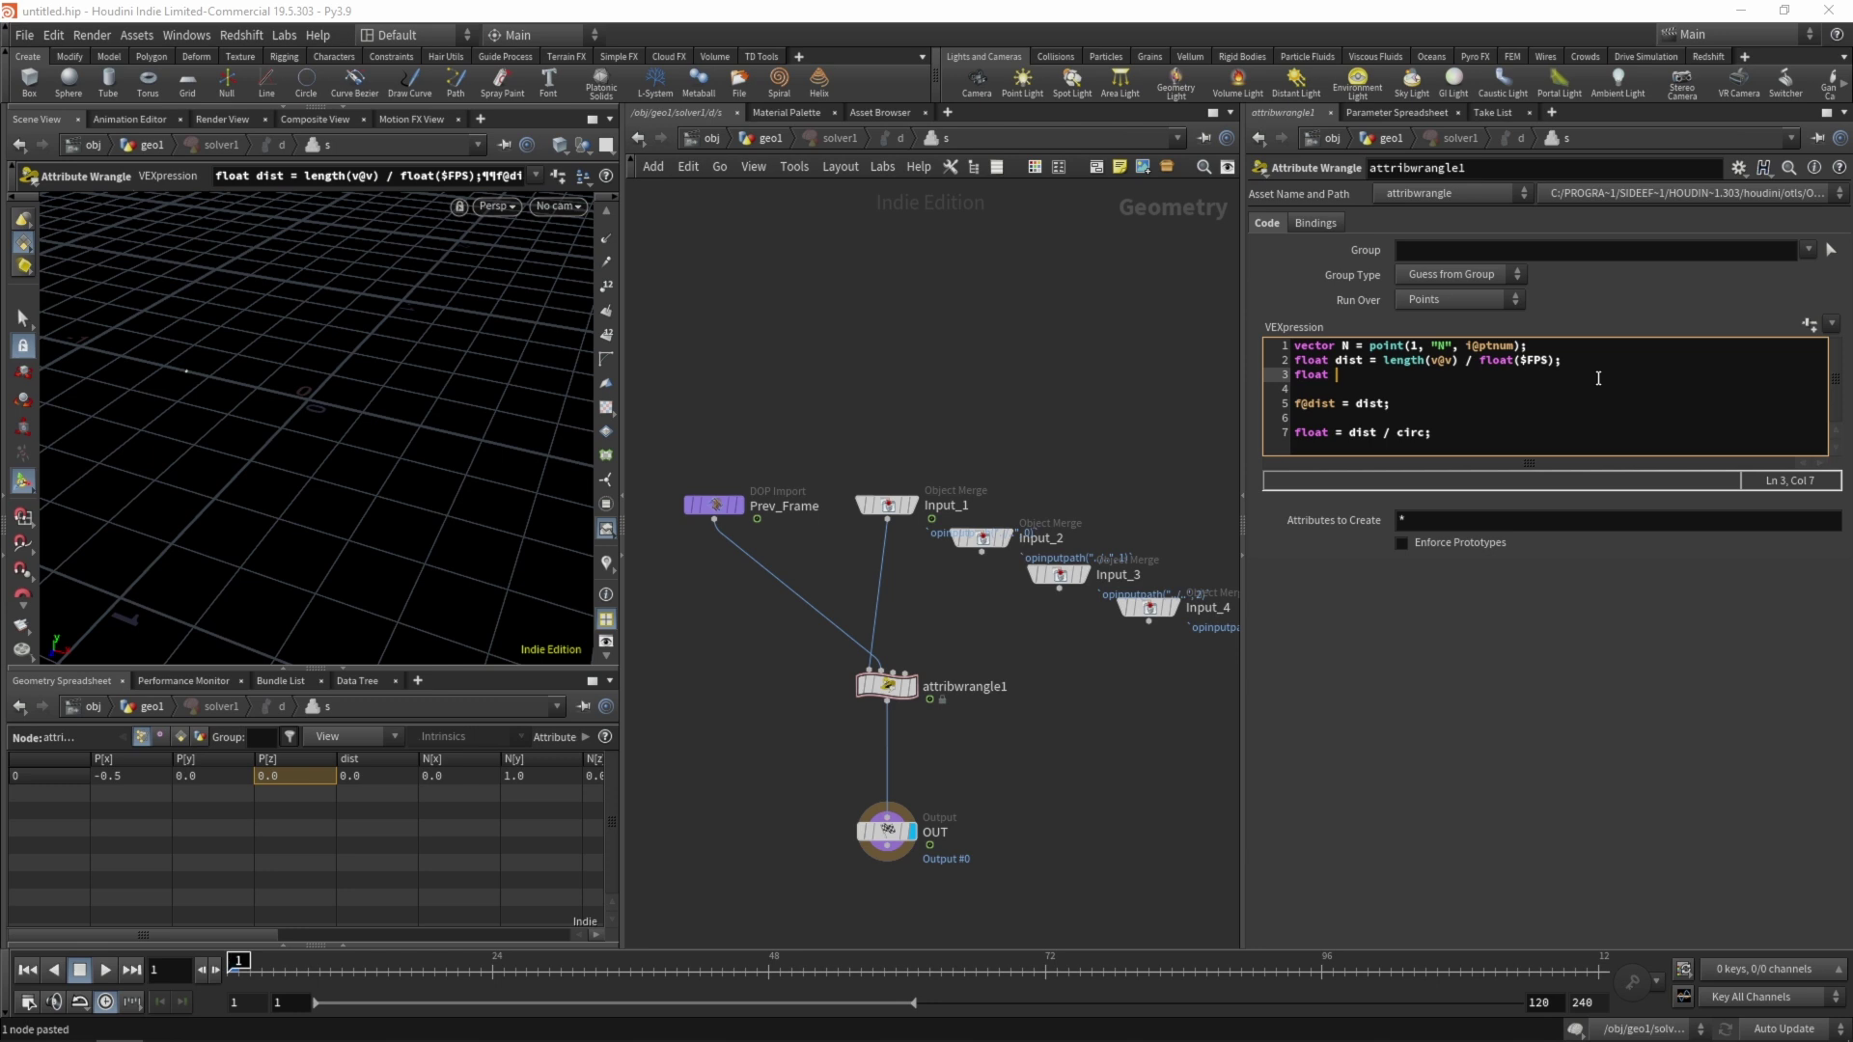
pyautogui.write(' circ = 2 * $PI * ra')
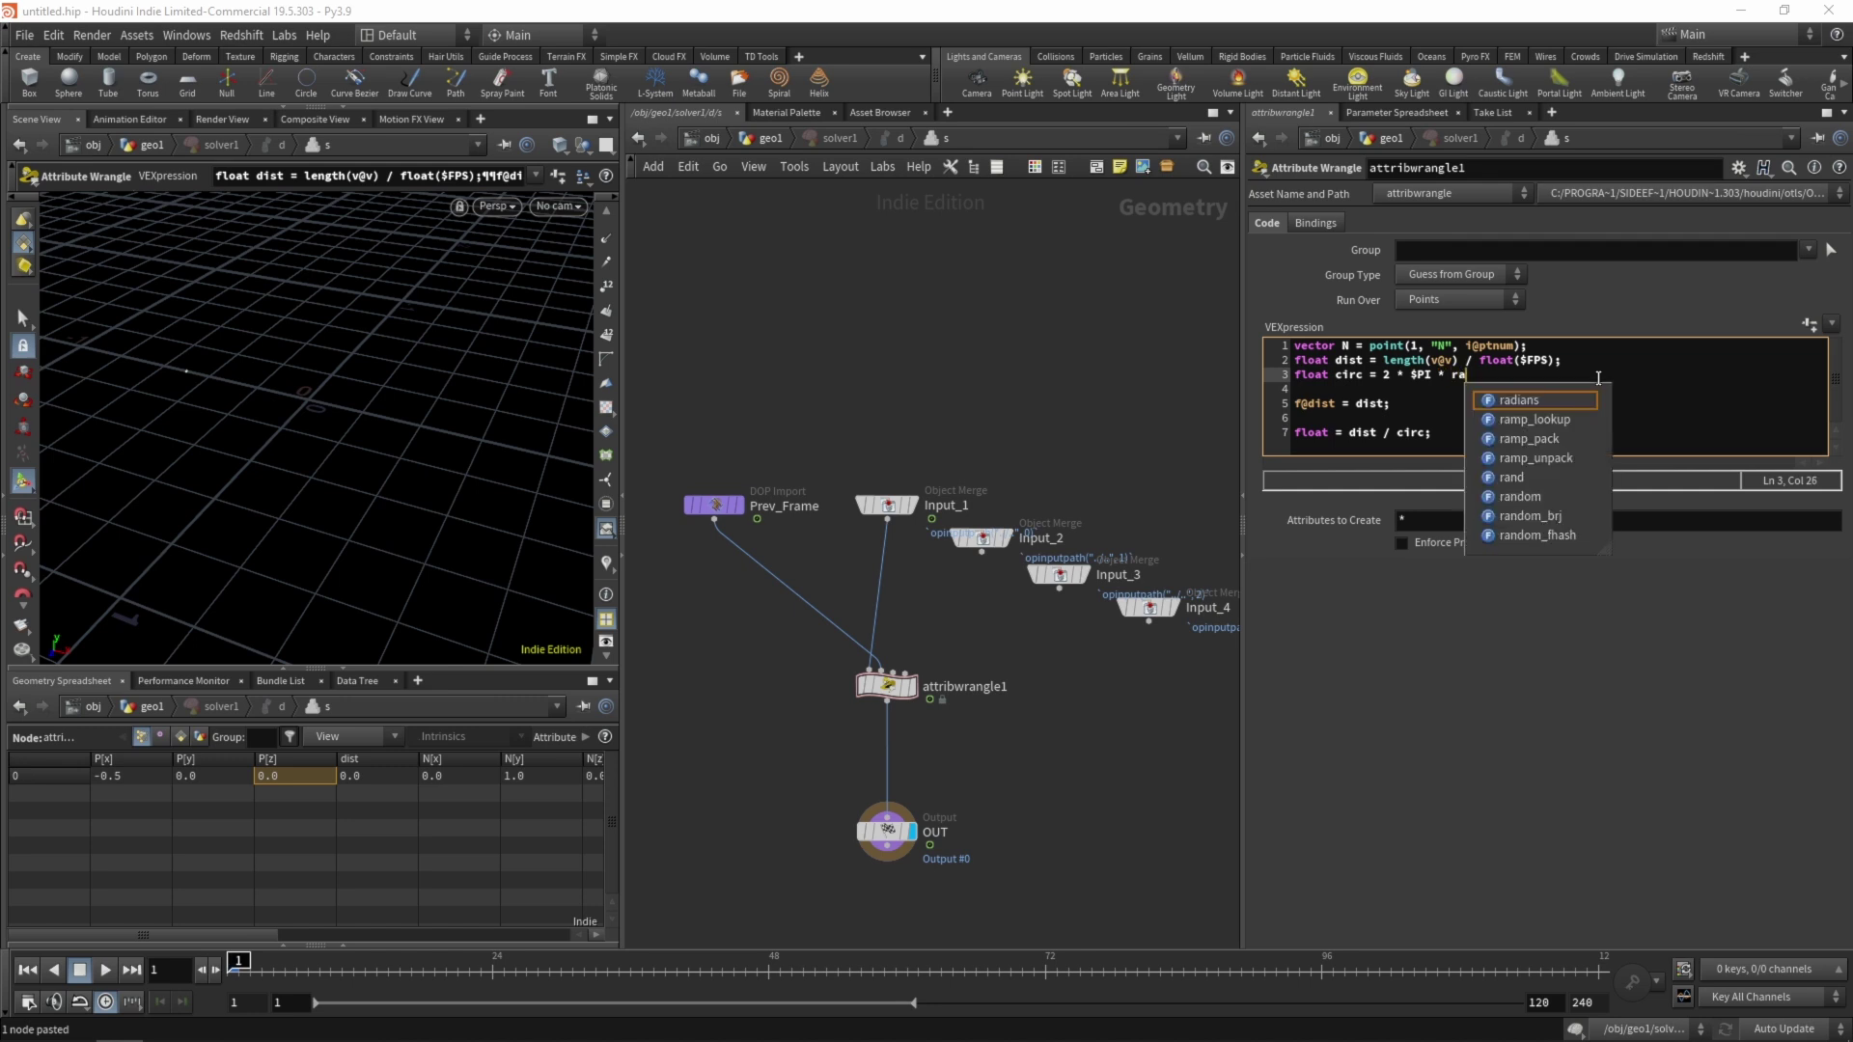
pyautogui.write('dius')
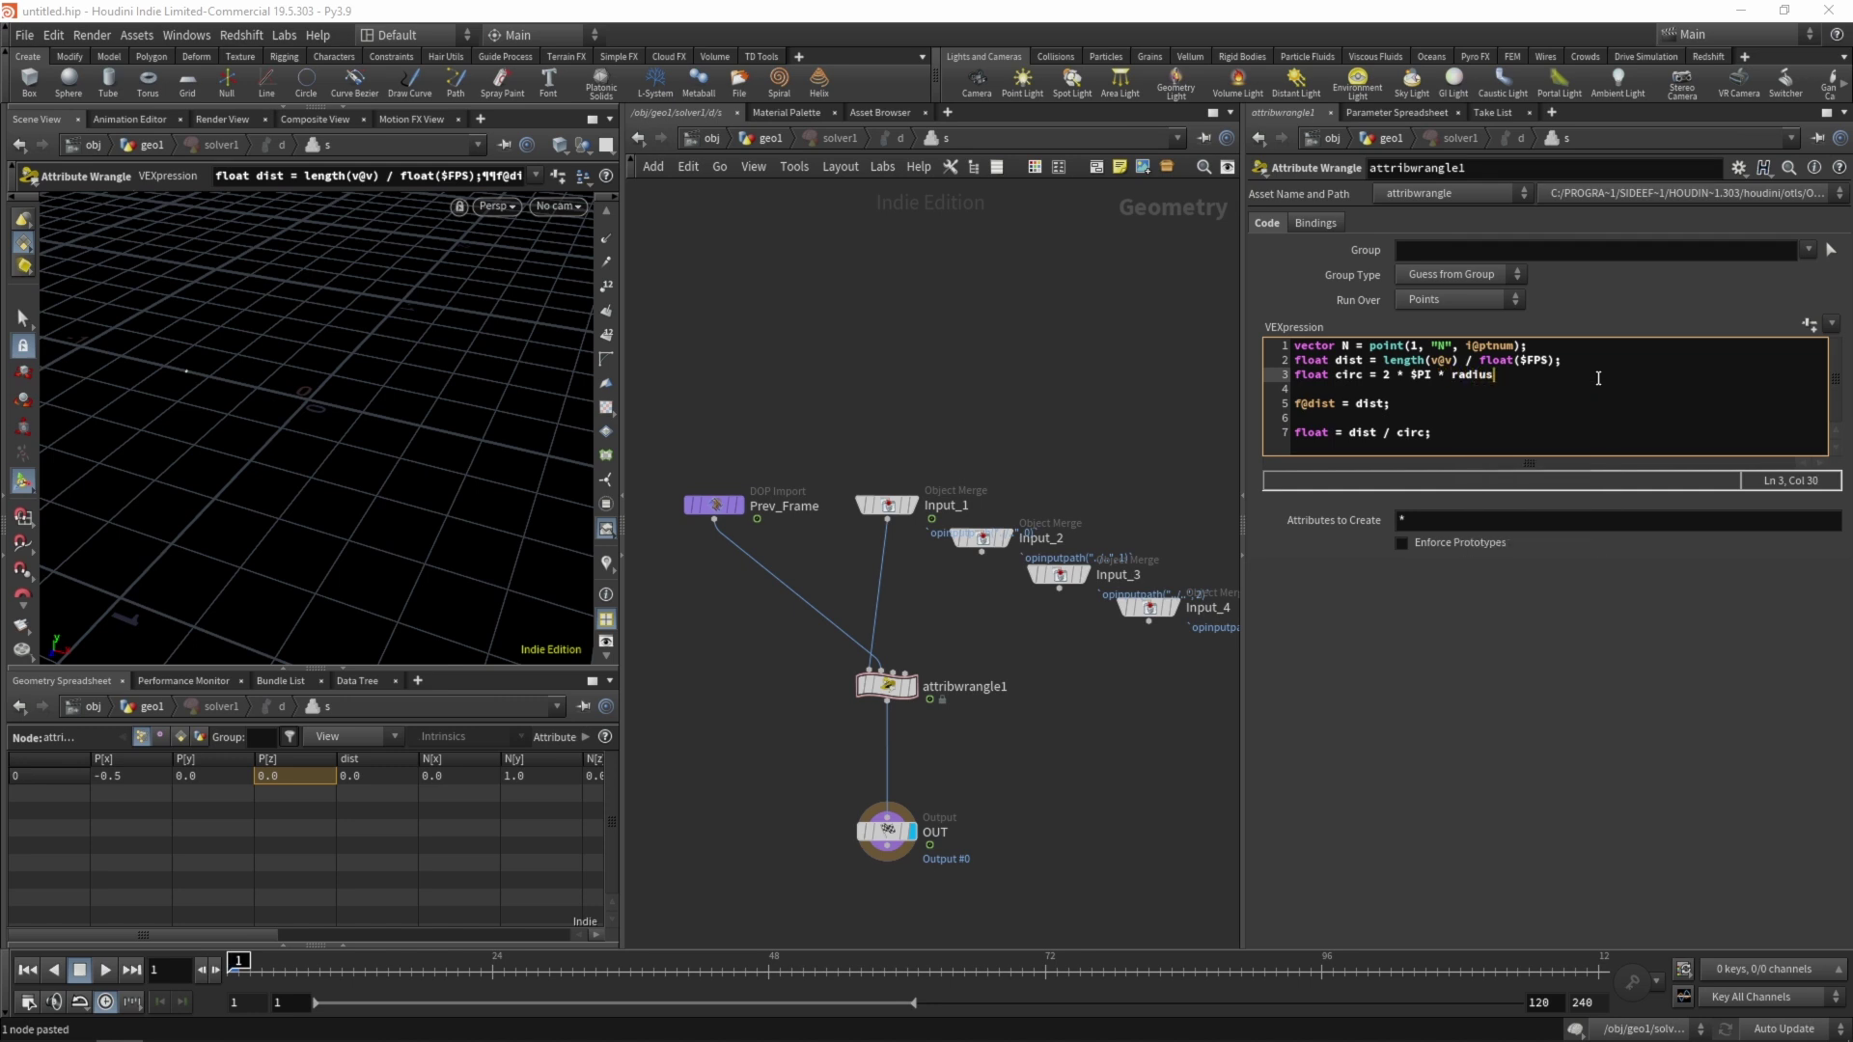
pyautogui.write(';')
pyautogui.moveTo(1452, 377); pyautogui.dragTo(1496, 379)
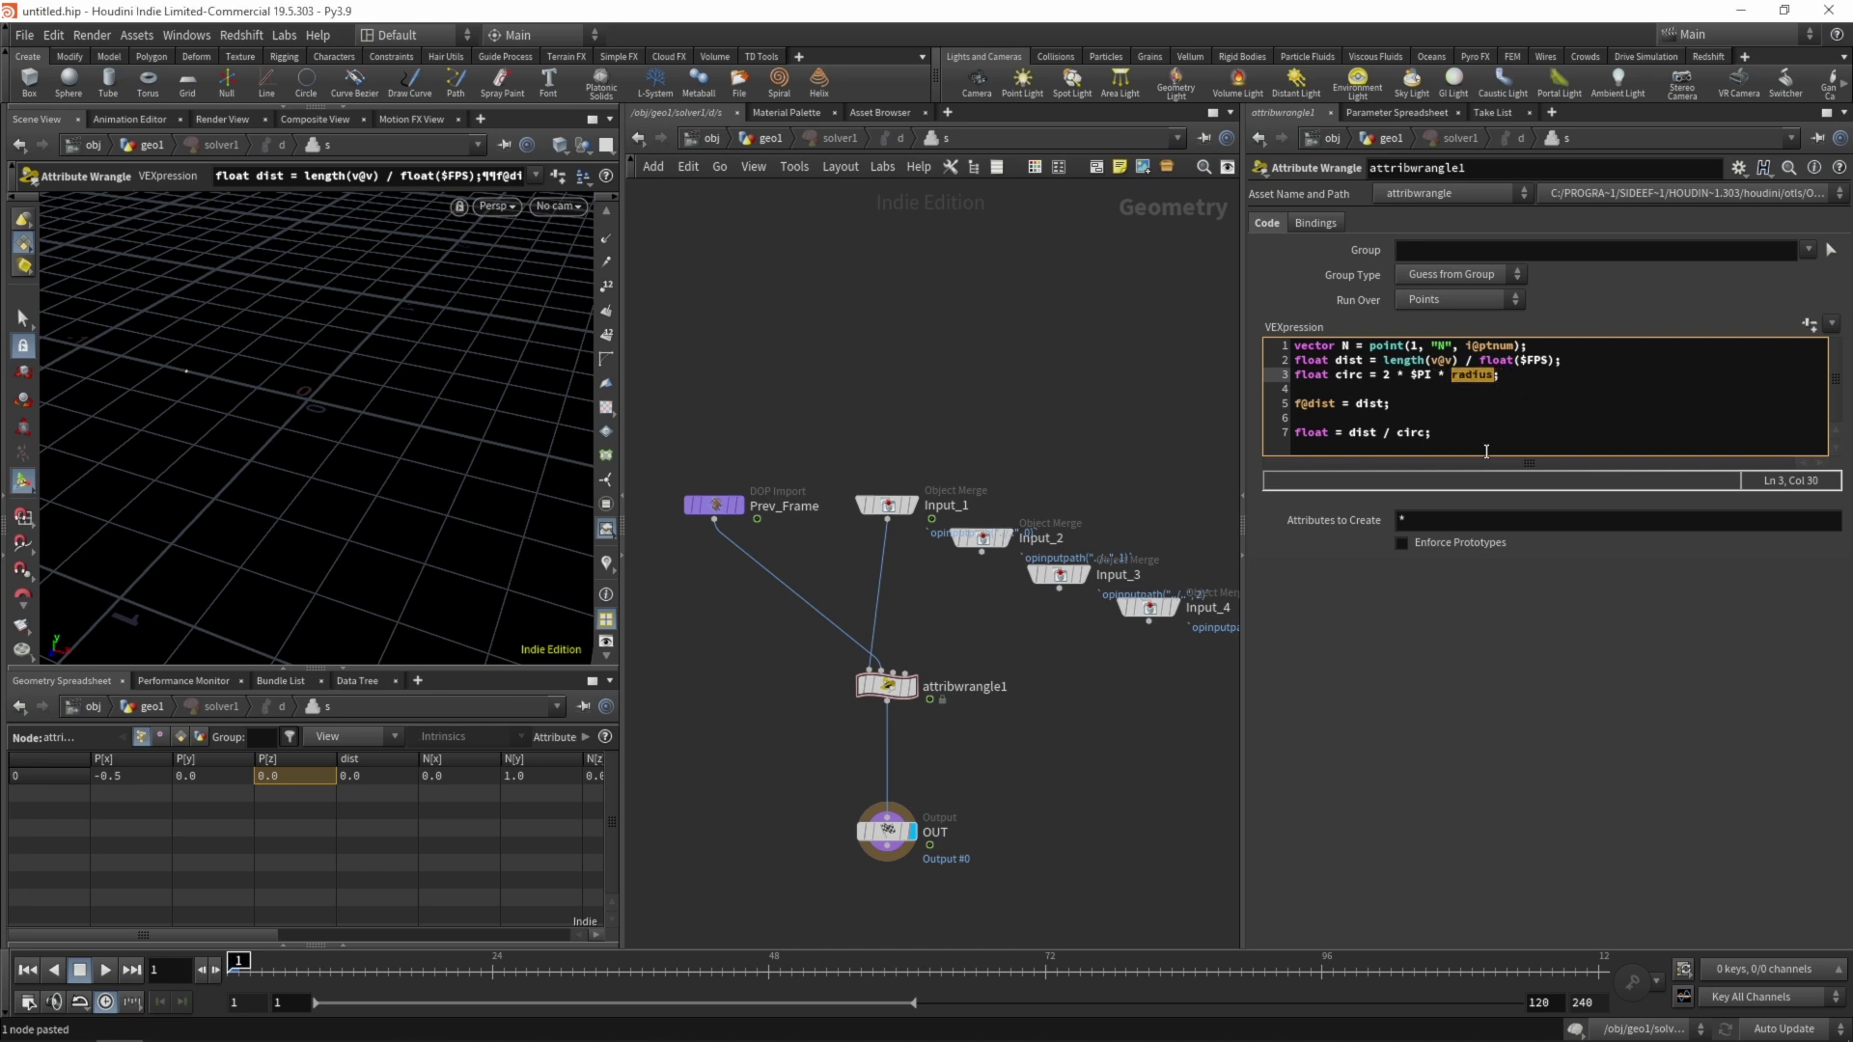
pyautogui.press('BackSpace')
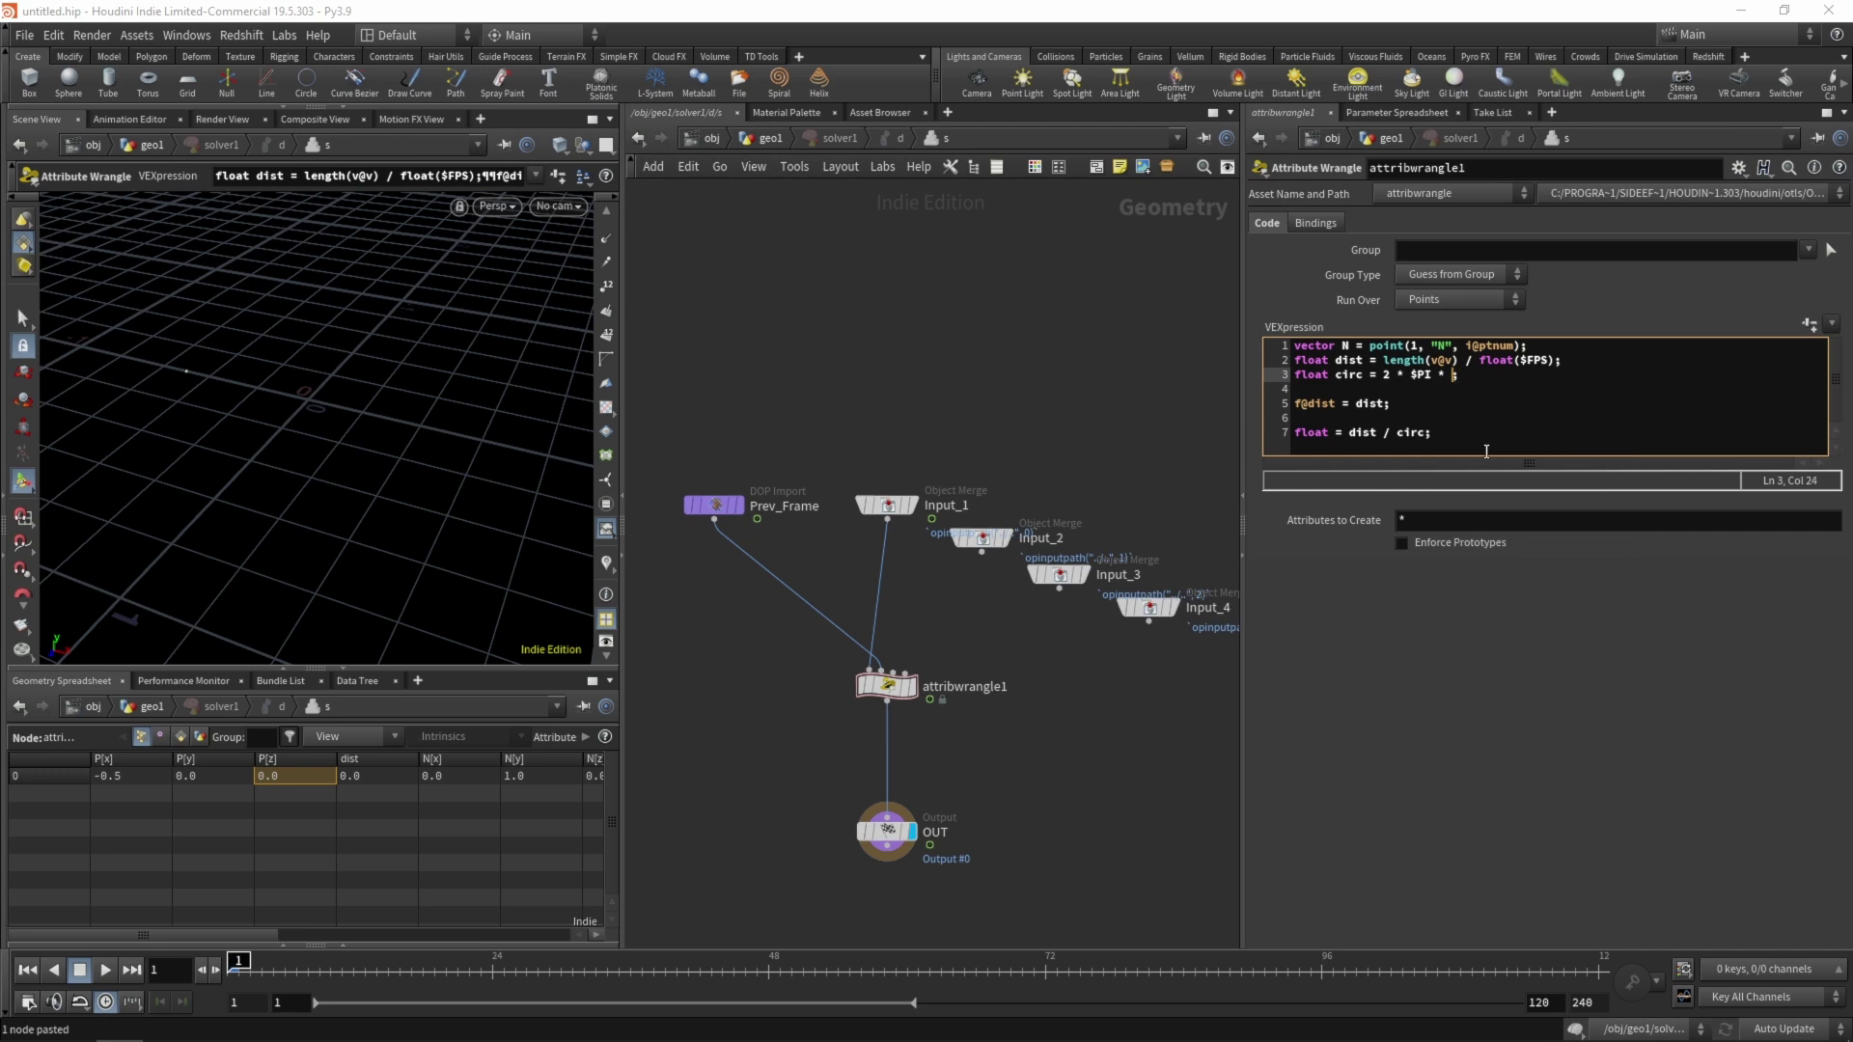
pyautogui.write('f@pscale')
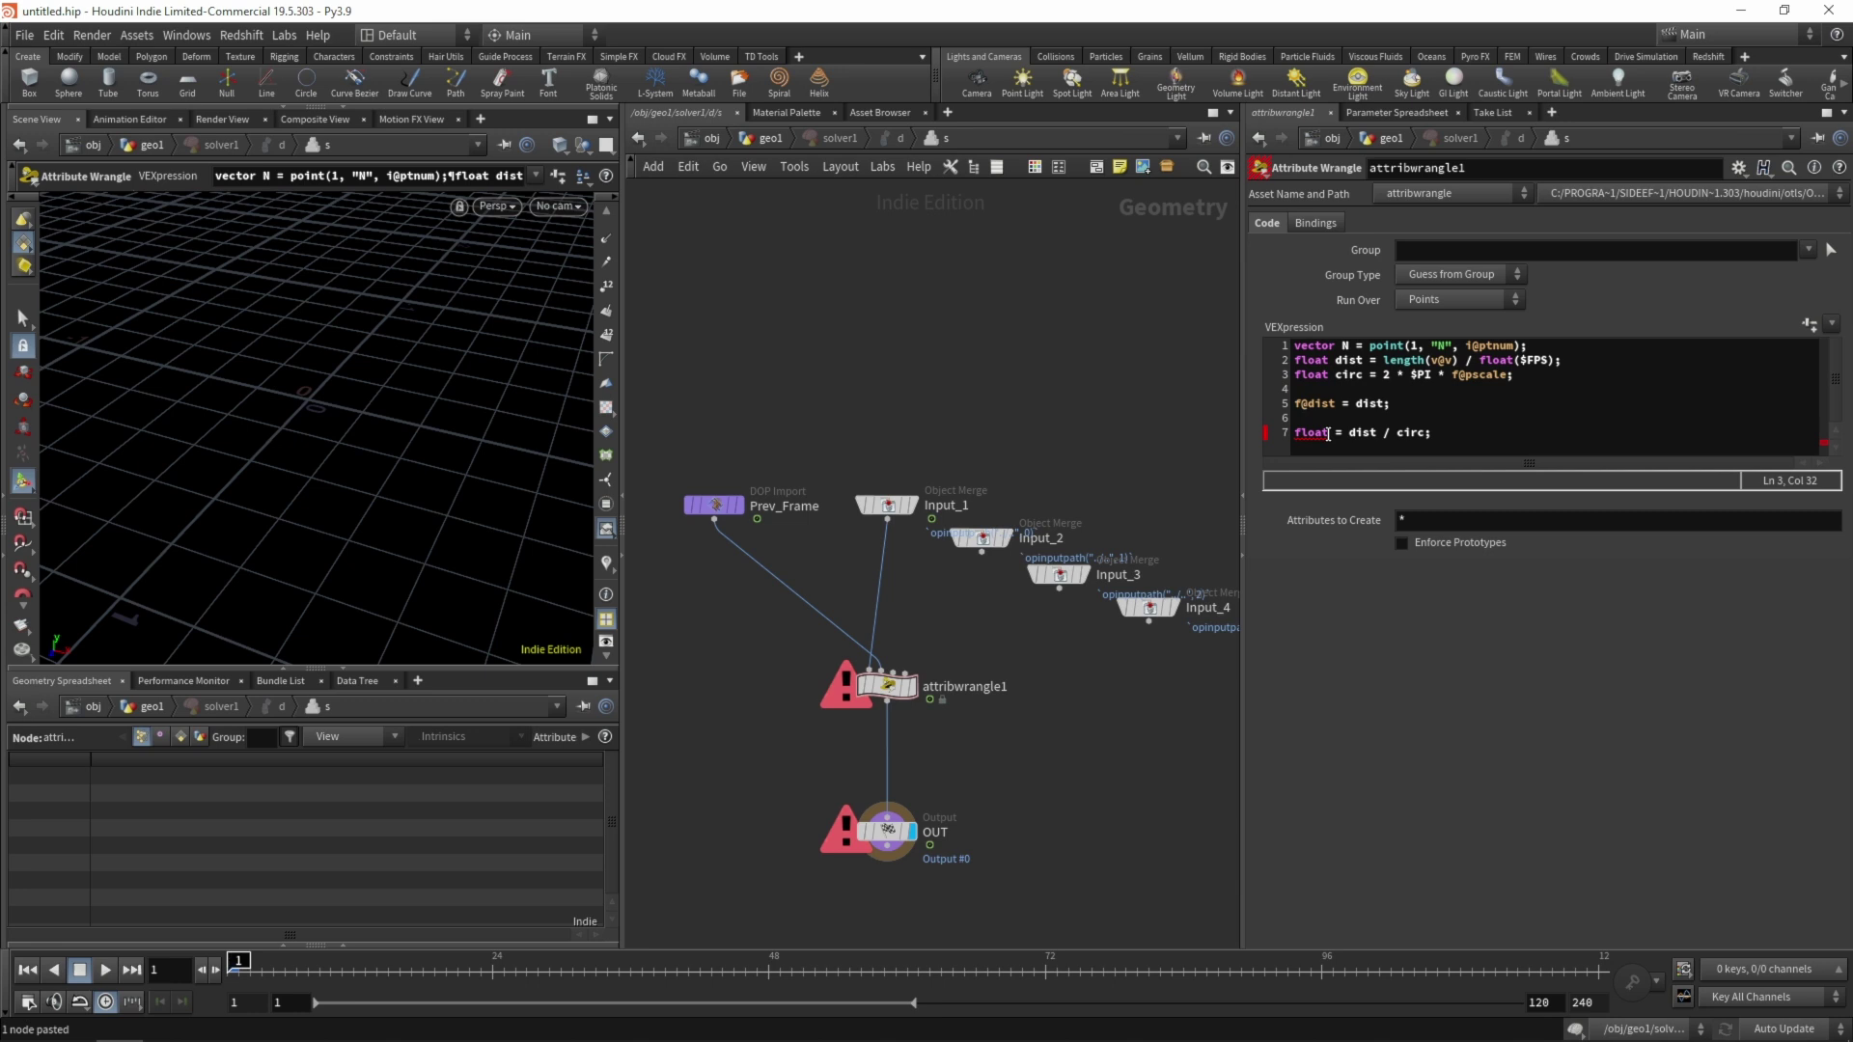
# Name the float variable that holds dist / circ amount and apply the code
pyautogui.click(1330, 433)
pyautogui.write('amount')
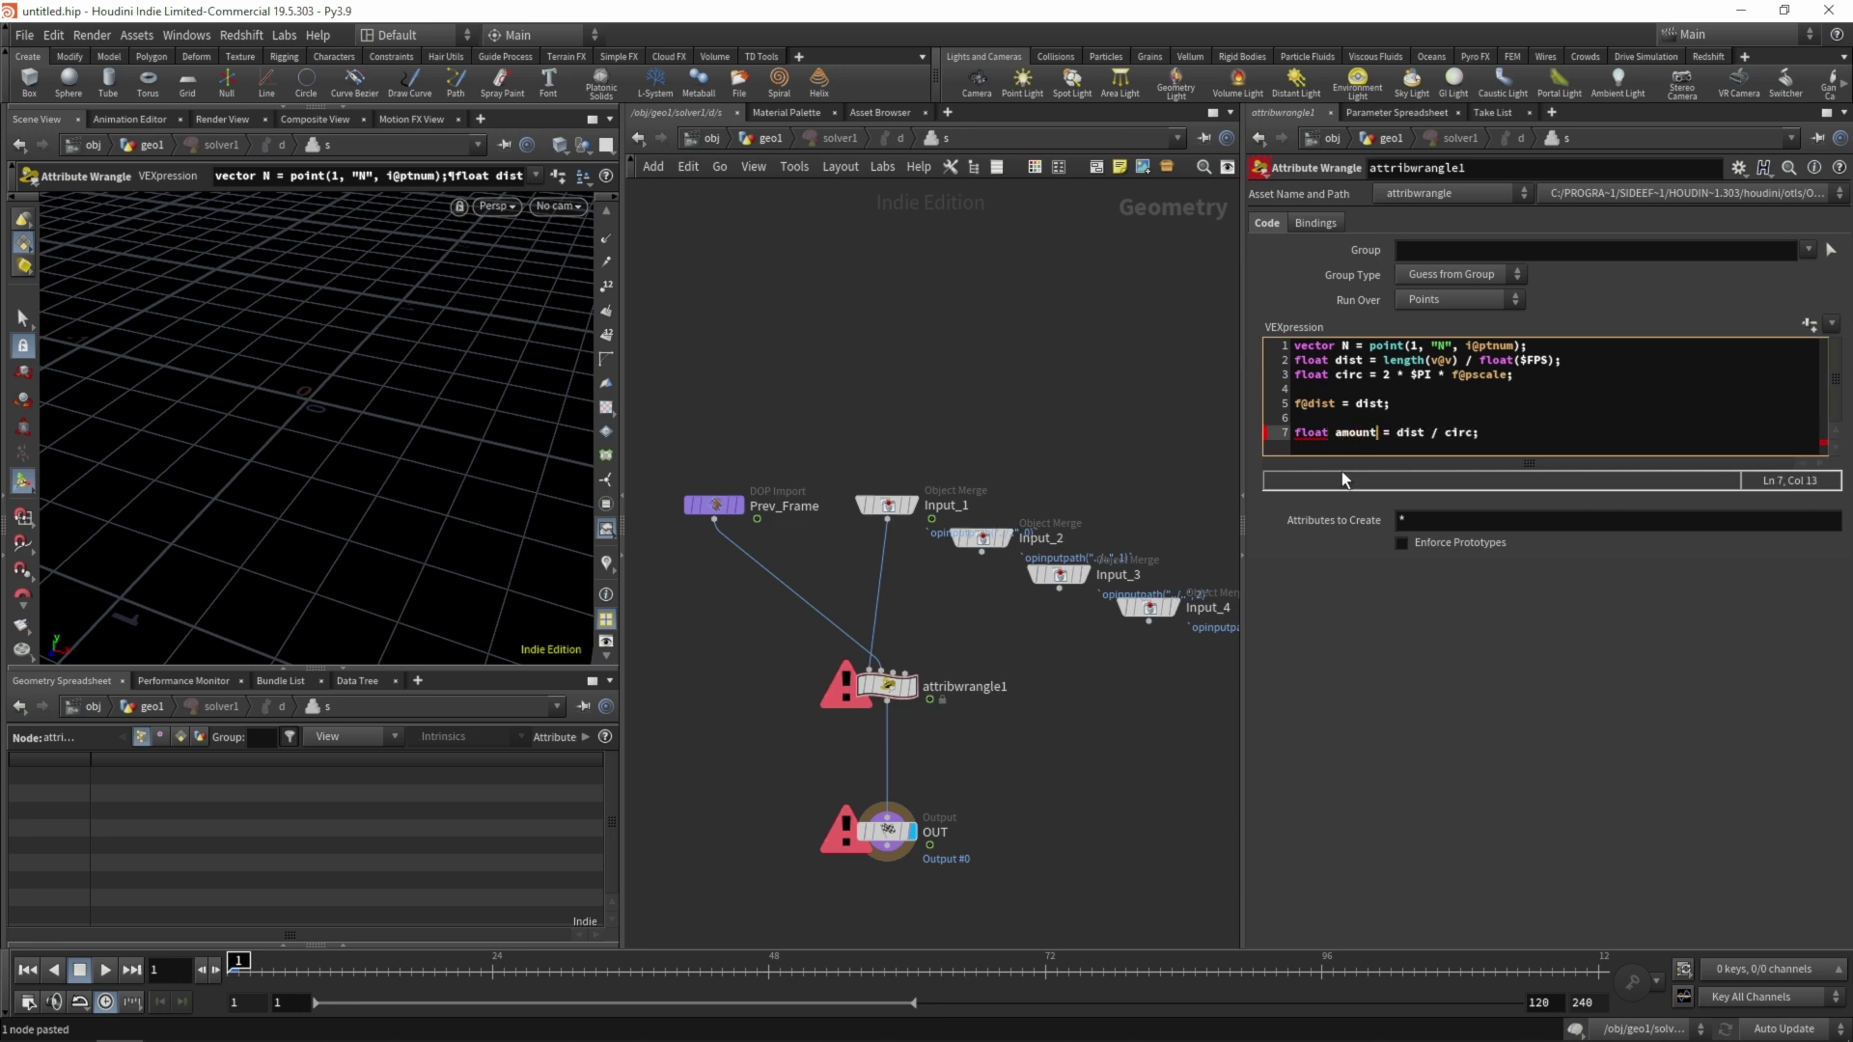
pyautogui.click(1254, 410)
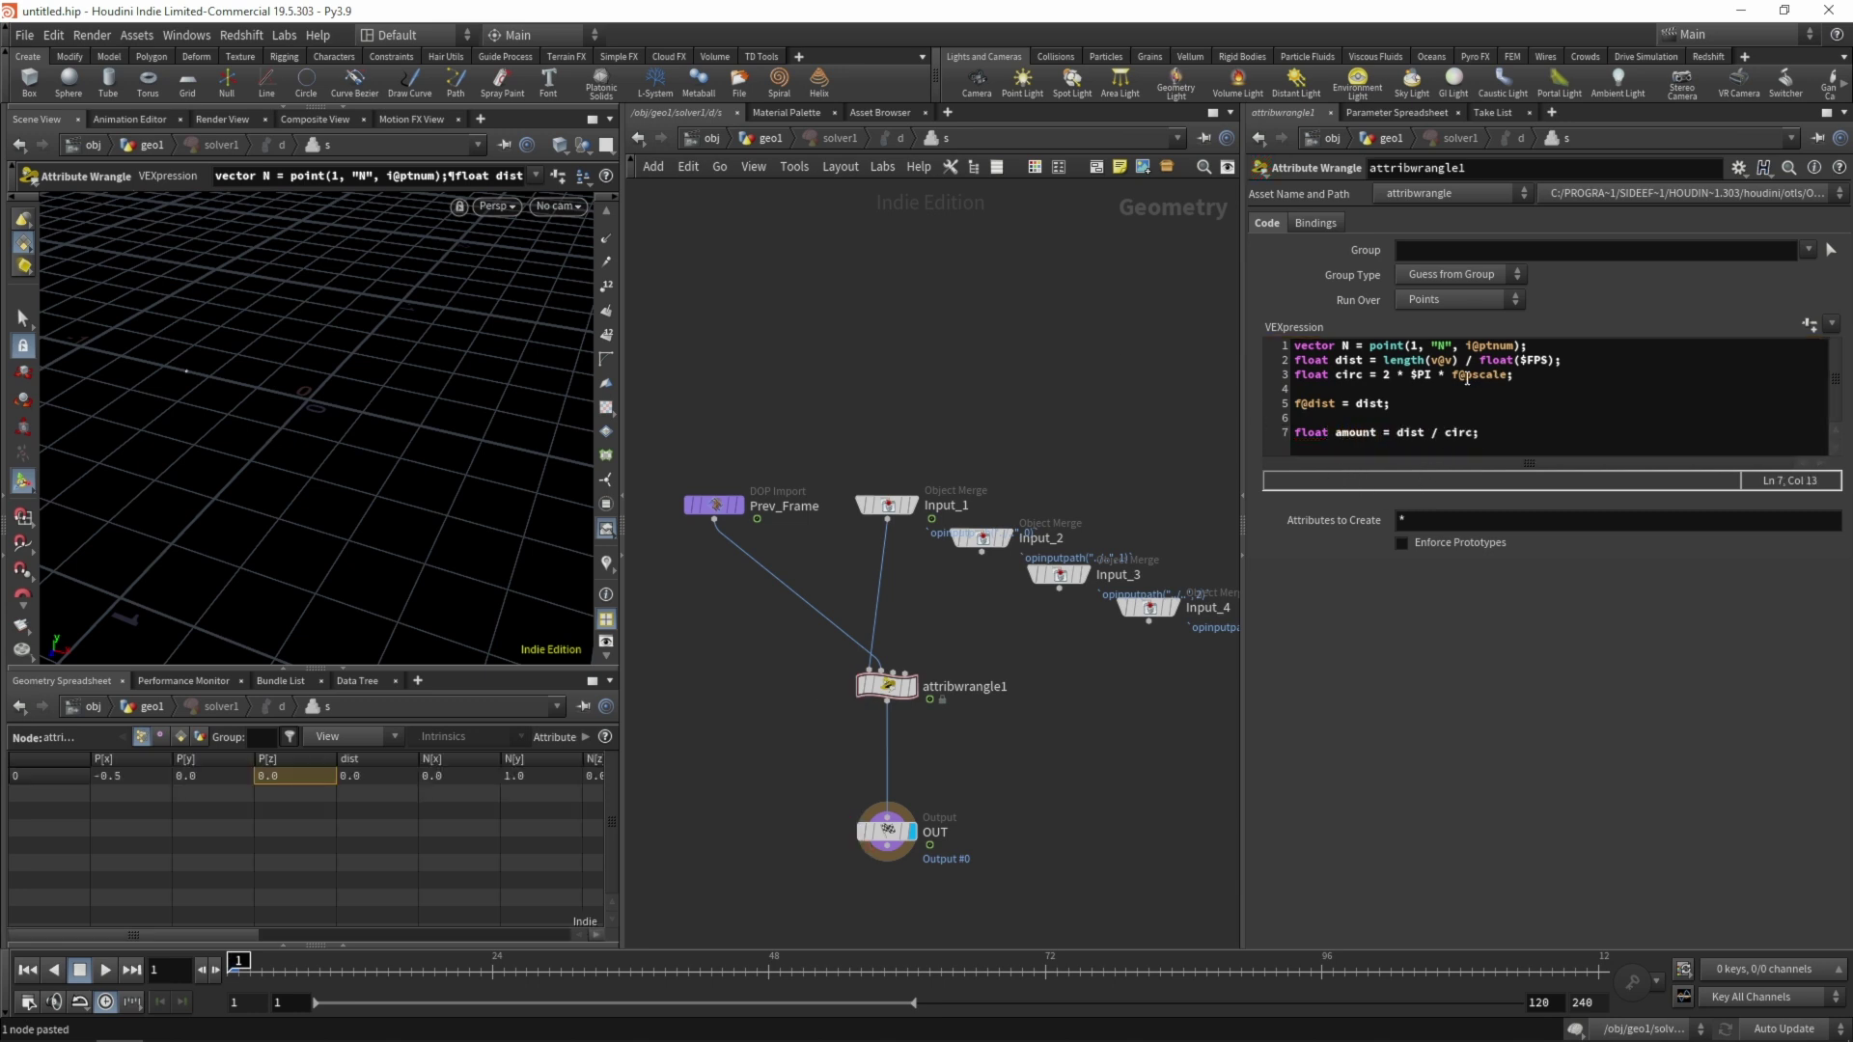
# Check the pscale attribute in the spreadsheet, and return to geo1 to scrub through the copytopoints1 result
pyautogui.moveTo(1452, 375); pyautogui.dragTo(1503, 376)
pyautogui.moveTo(240, 930); pyautogui.dragTo(446, 917)
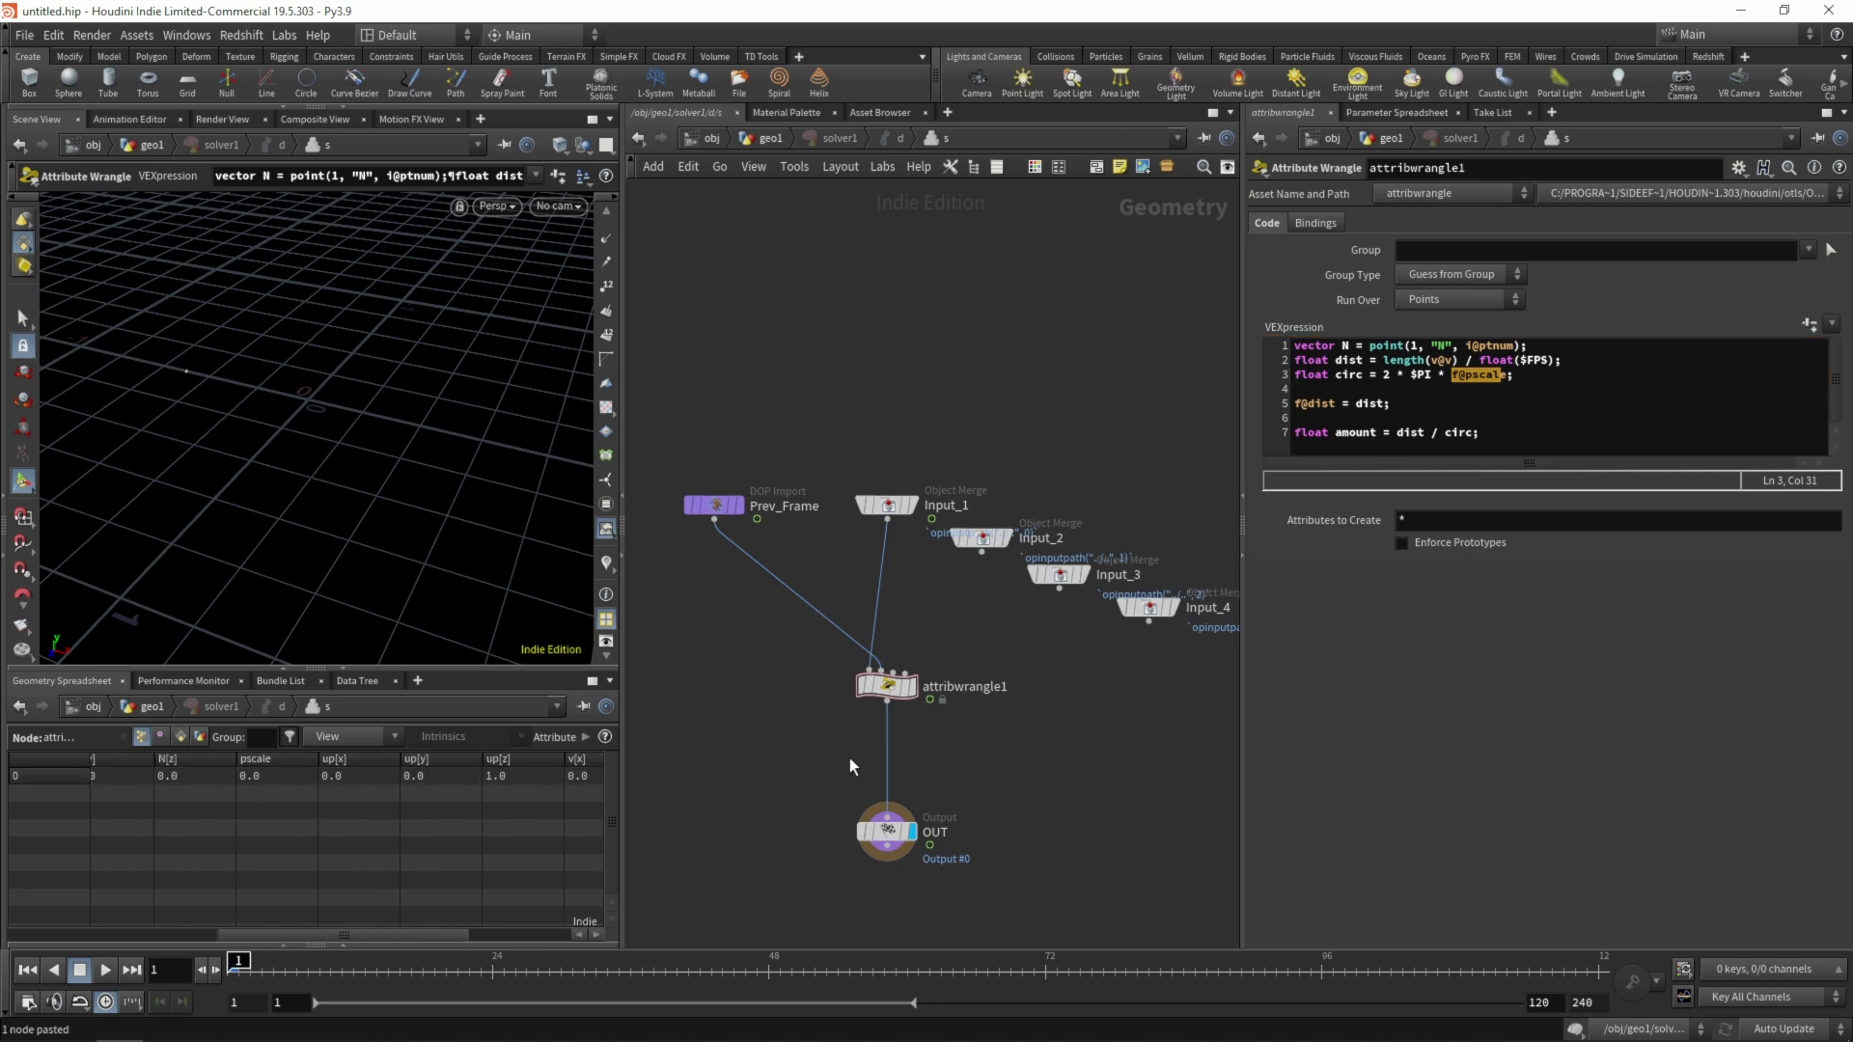
pyautogui.press('u')
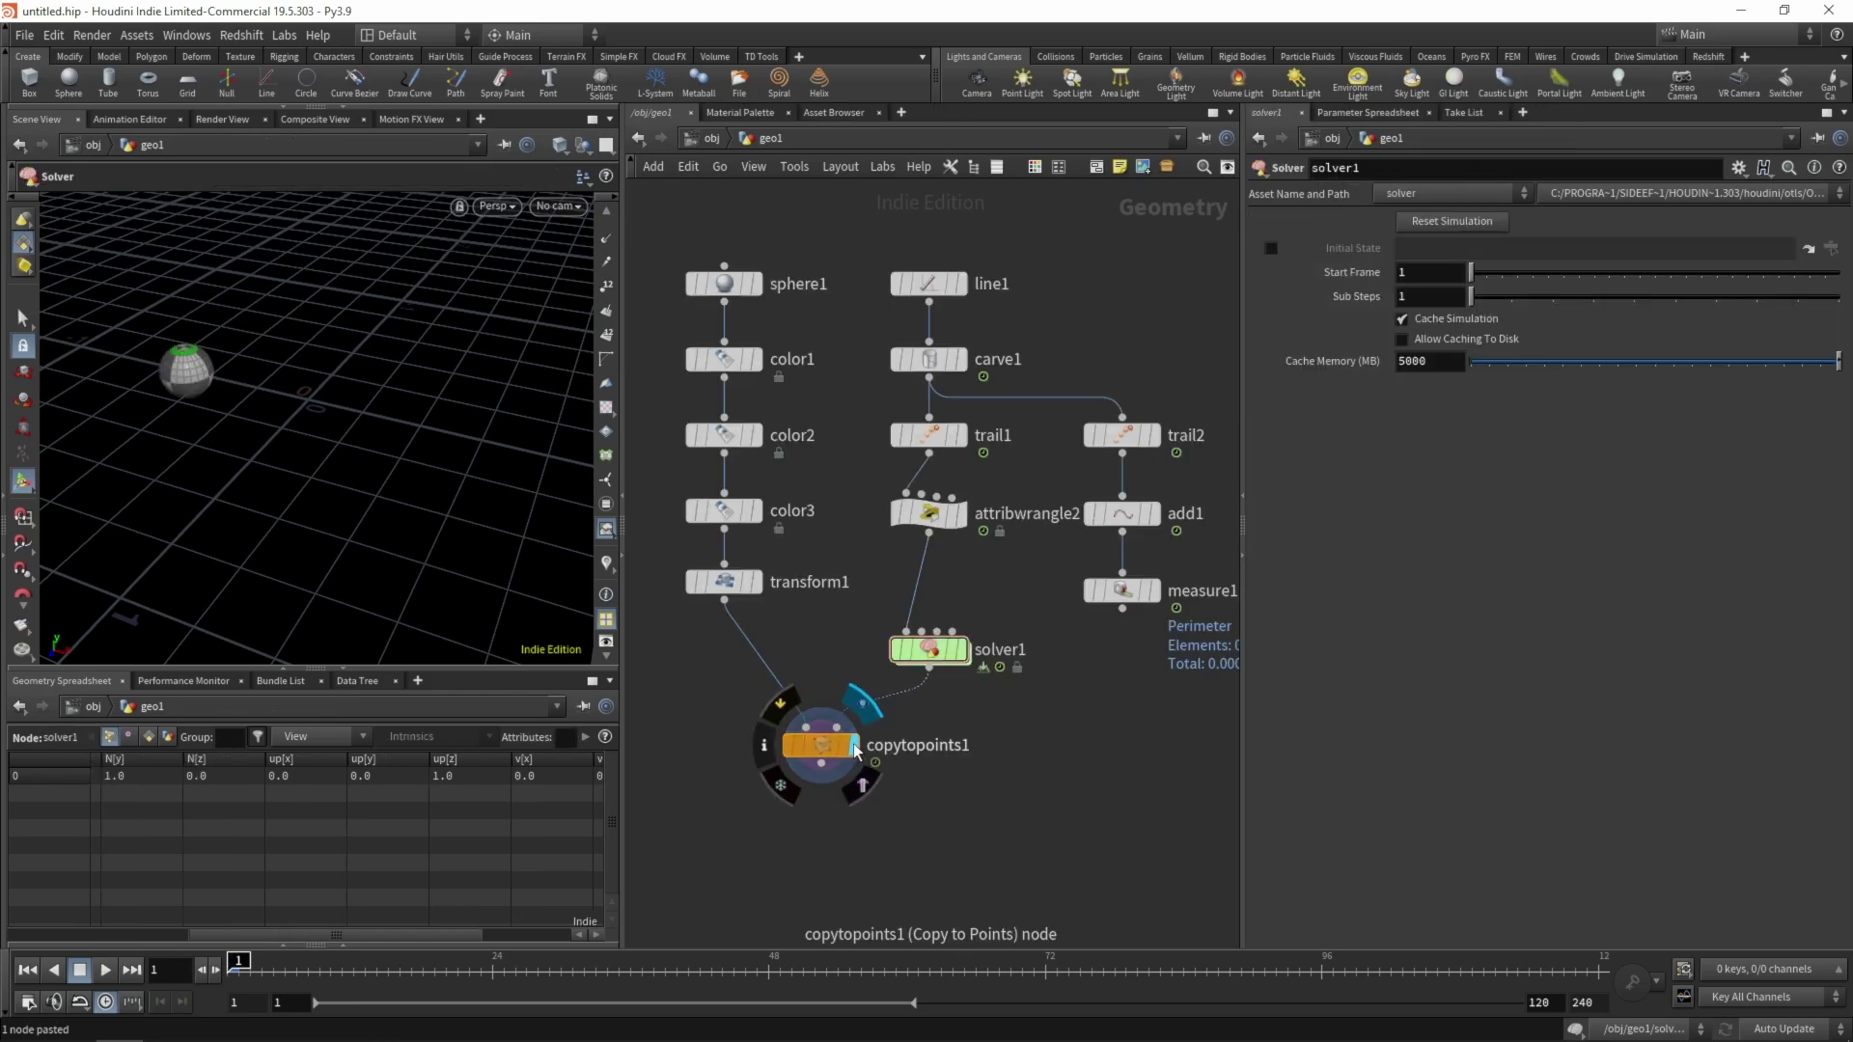
pyautogui.click(820, 749)
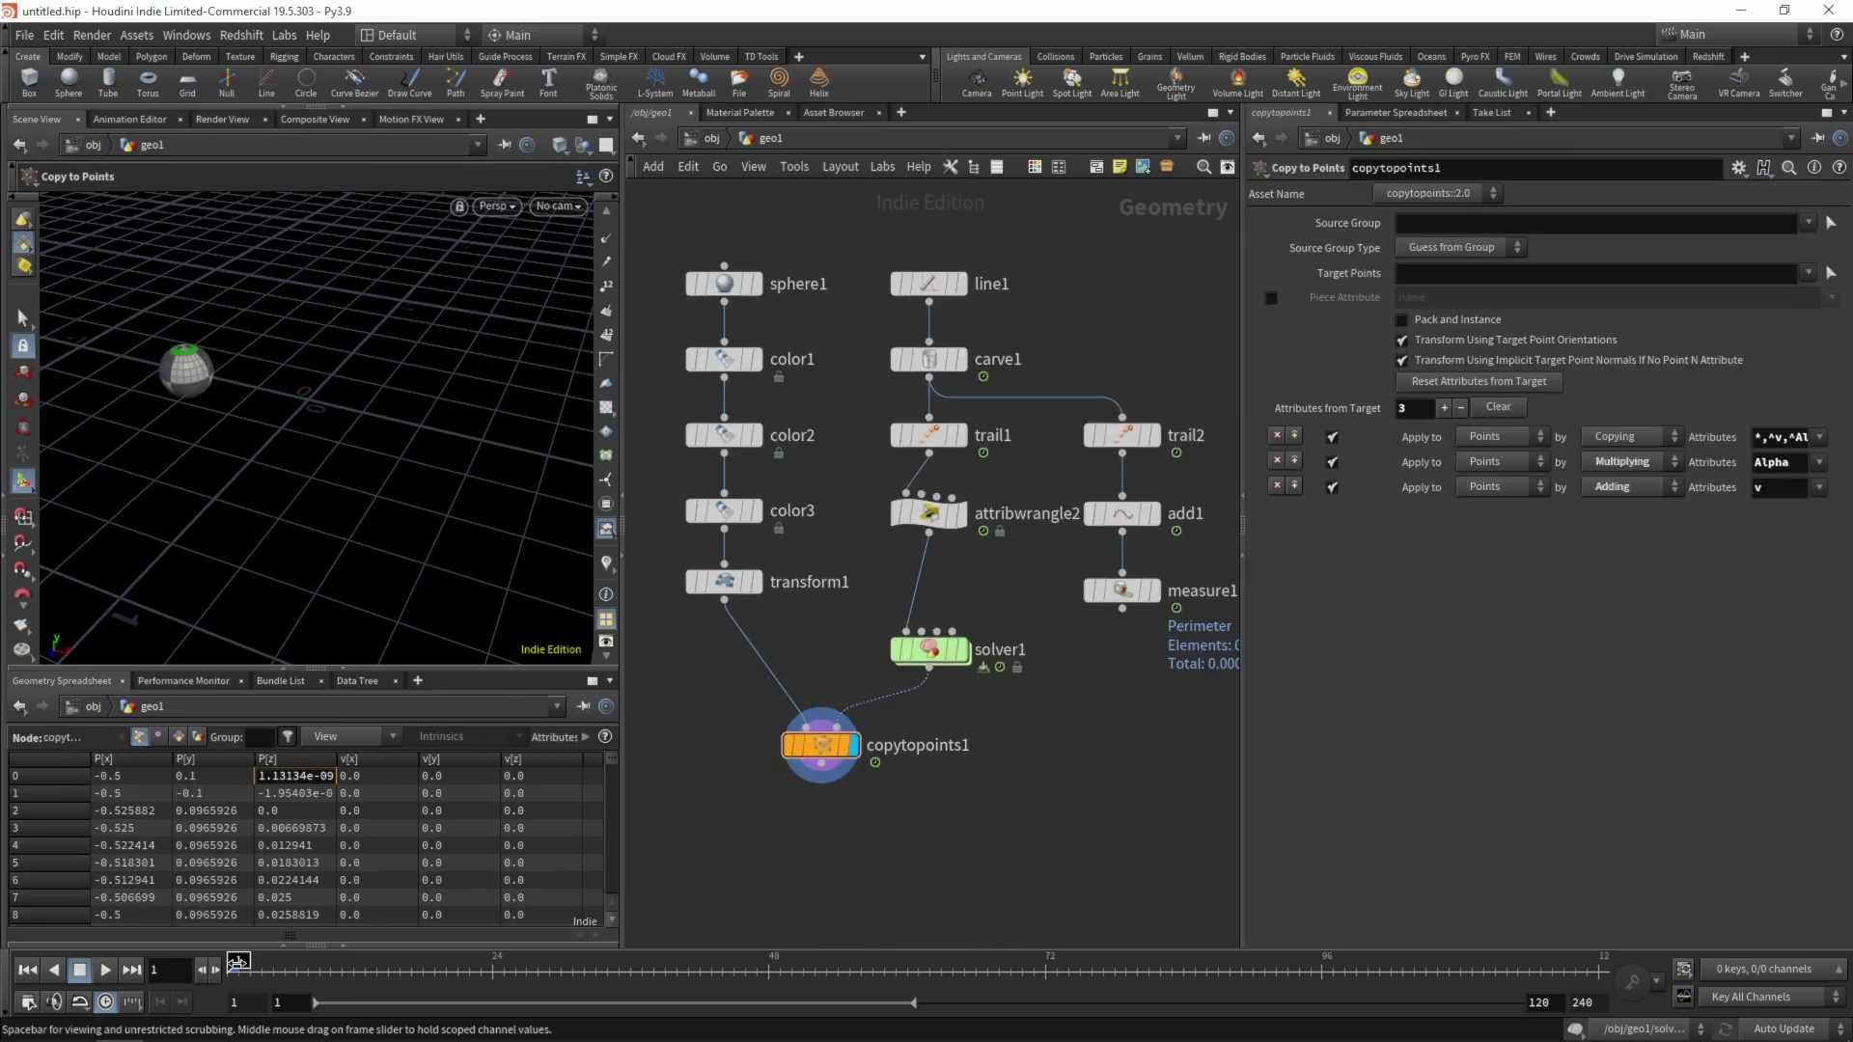
pyautogui.moveTo(236, 961)
pyautogui.mouseDown()
pyautogui.moveTo(468, 961)
pyautogui.moveTo(237, 961)
pyautogui.mouseUp()
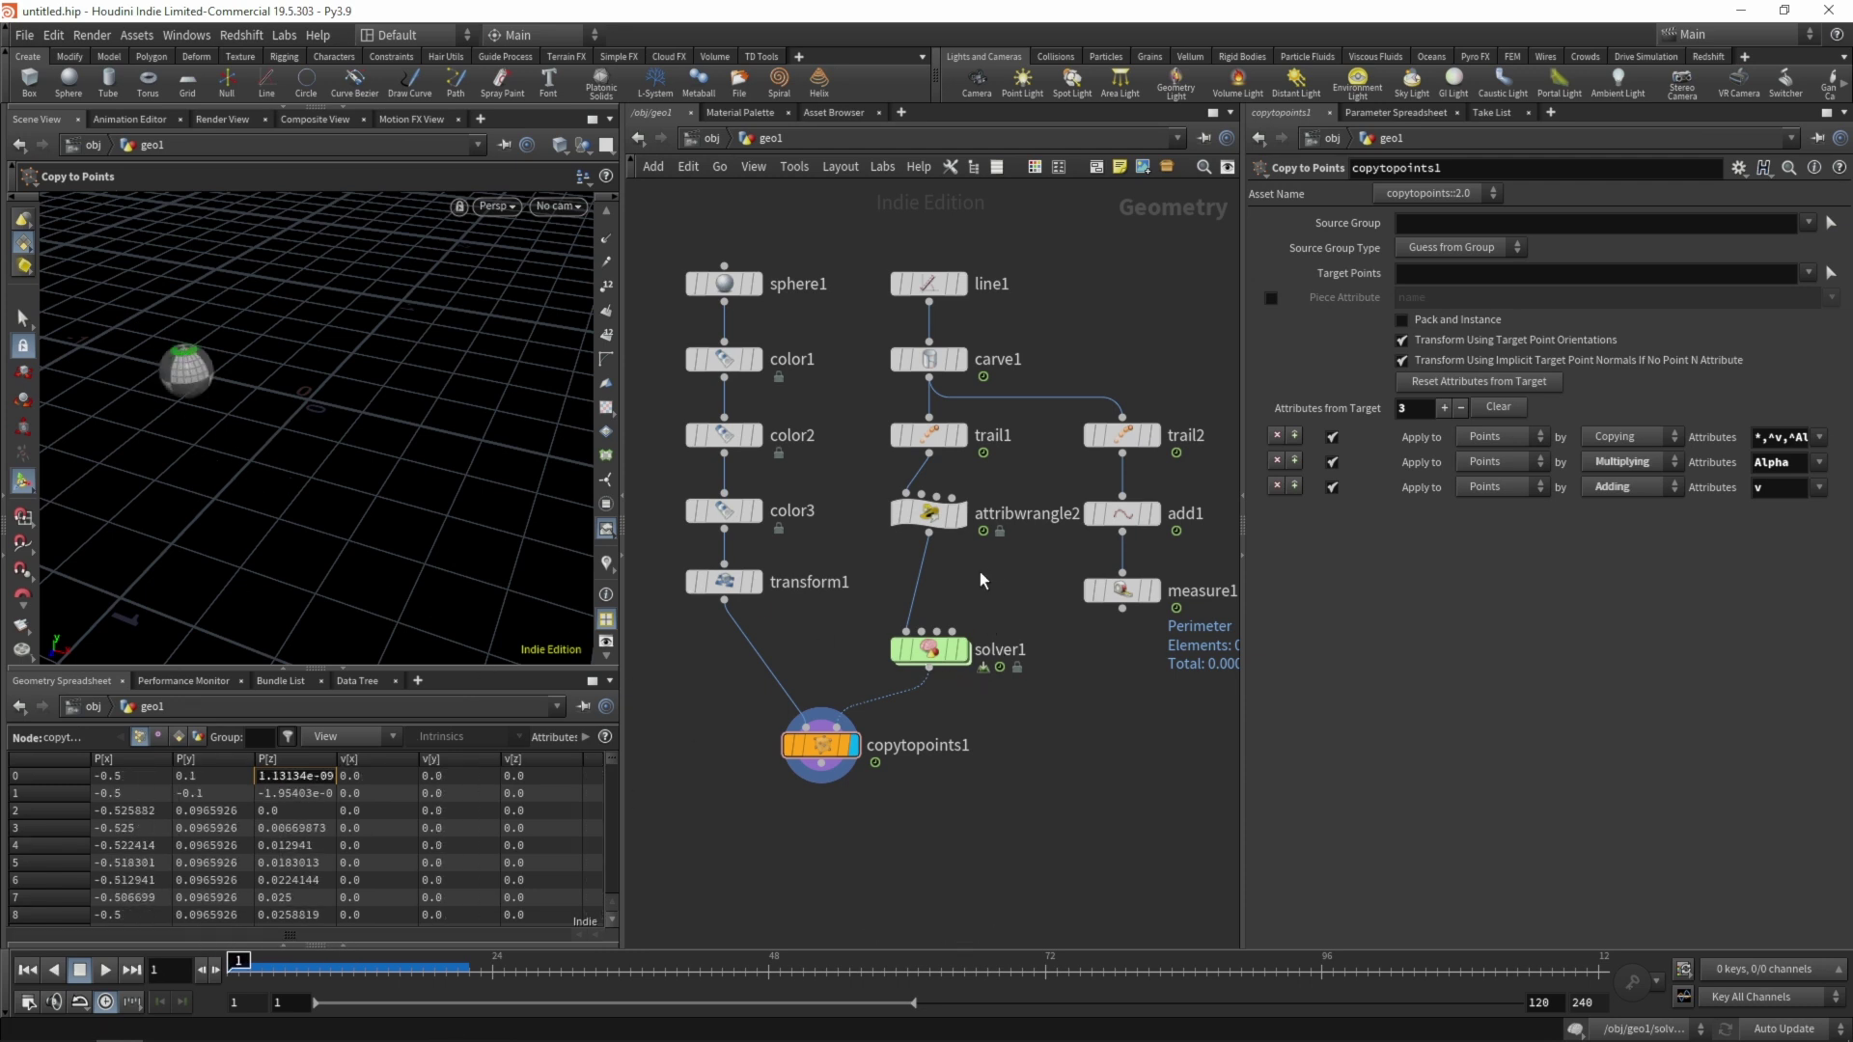
# Add the line f@pscale = 1; below the up vector in attribwrangle2's code
pyautogui.press('Tab')
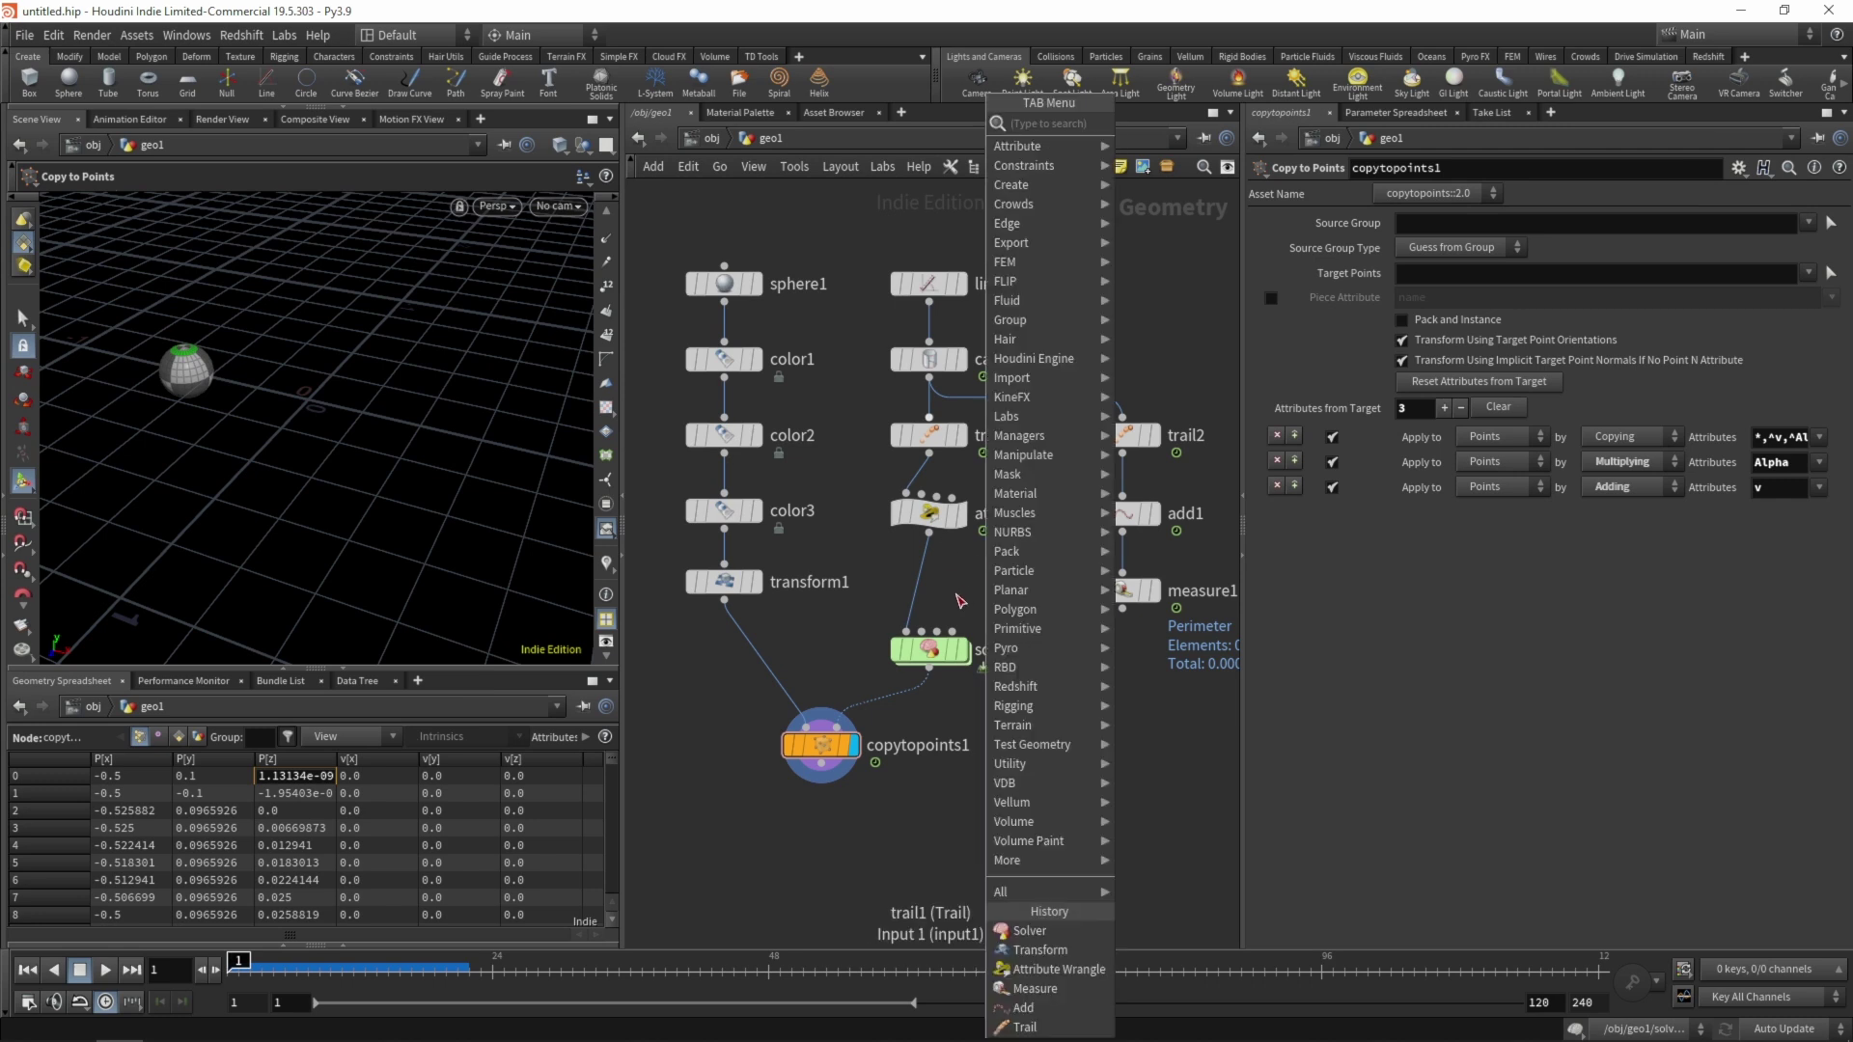
pyautogui.click(928, 512)
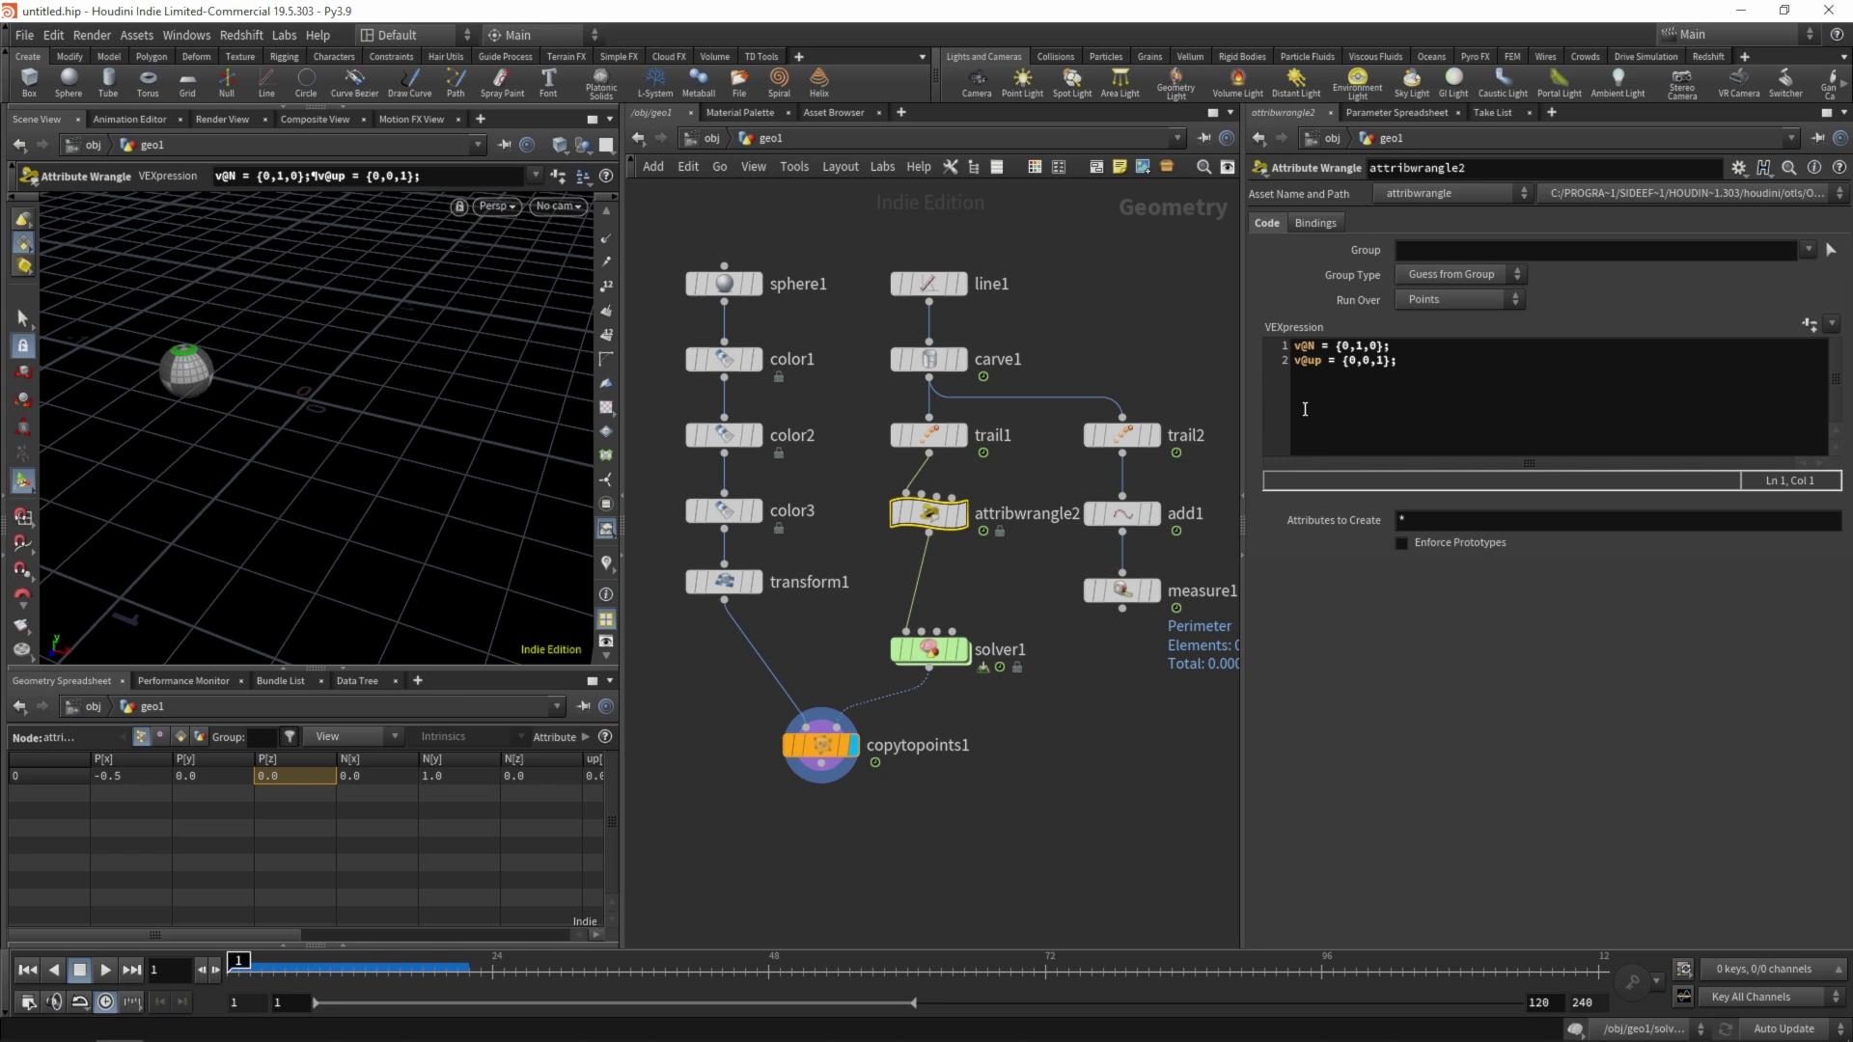
pyautogui.click(1438, 380)
pyautogui.press('Return')
pyautogui.press('Return')
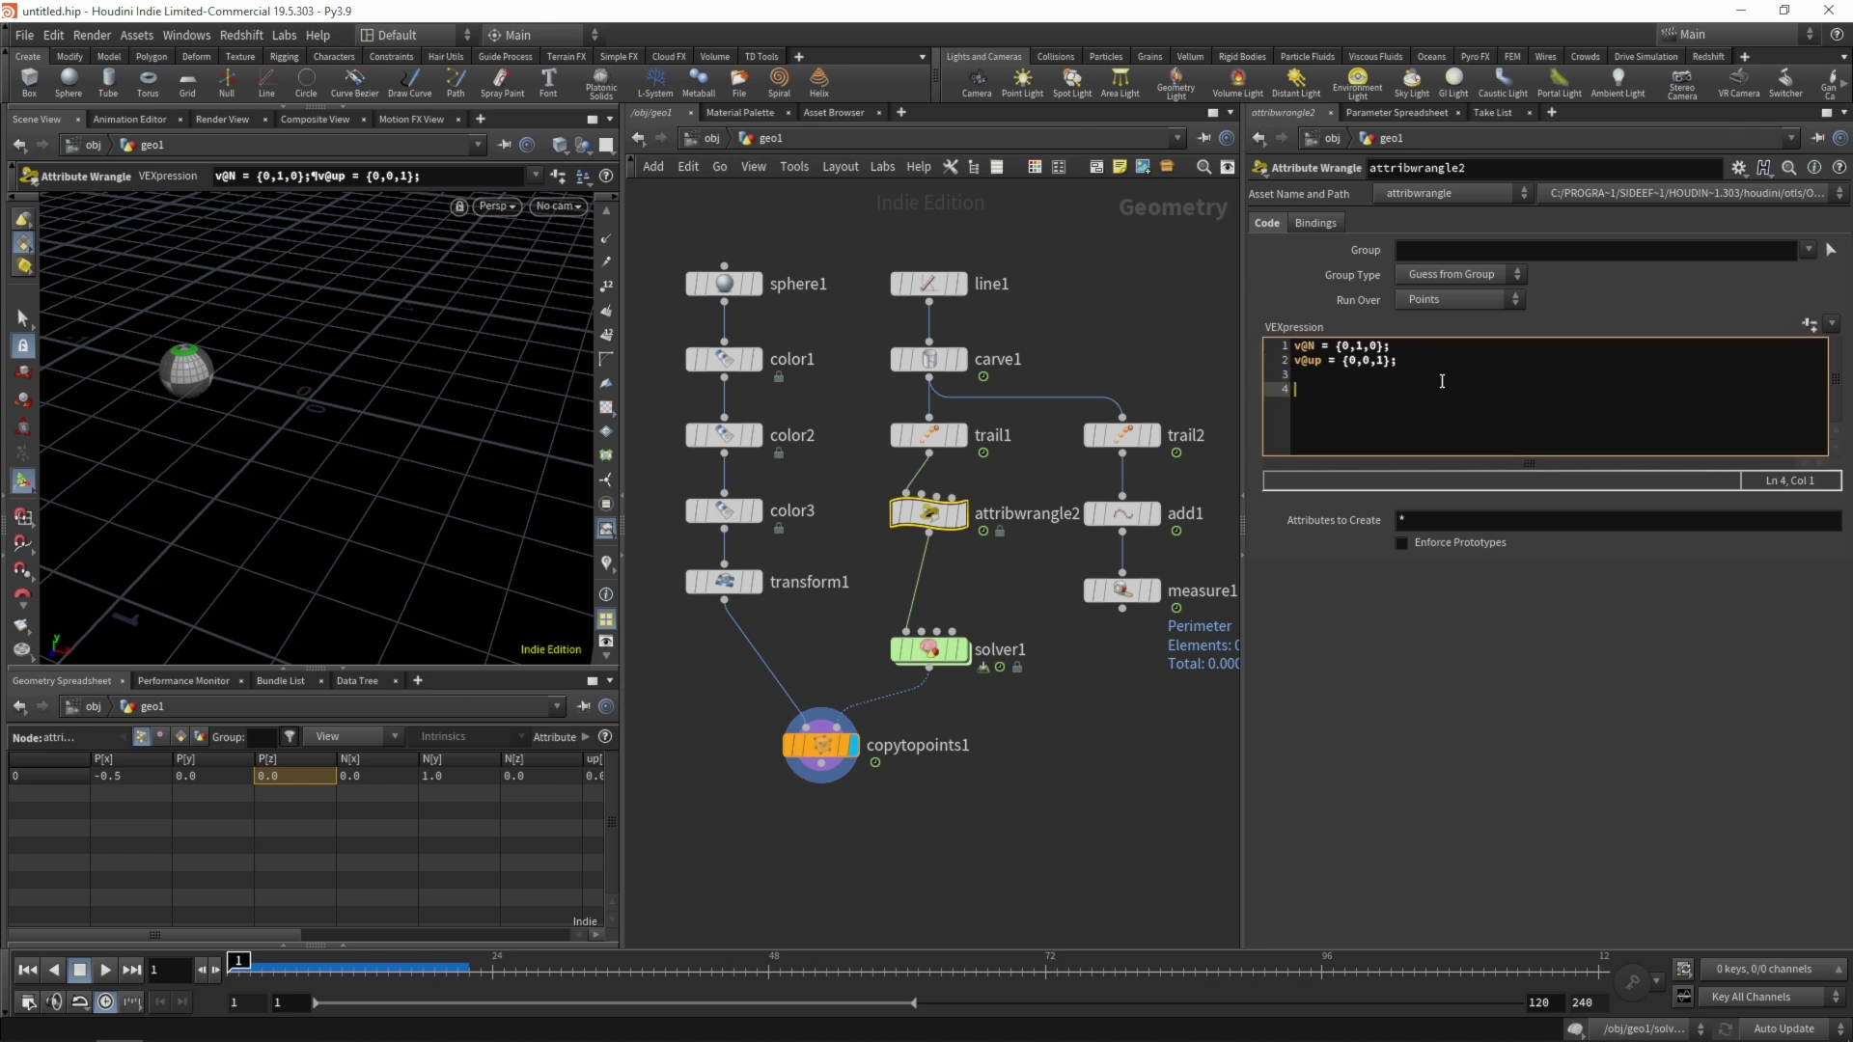
pyautogui.write('f@')
pyautogui.press('Escape')
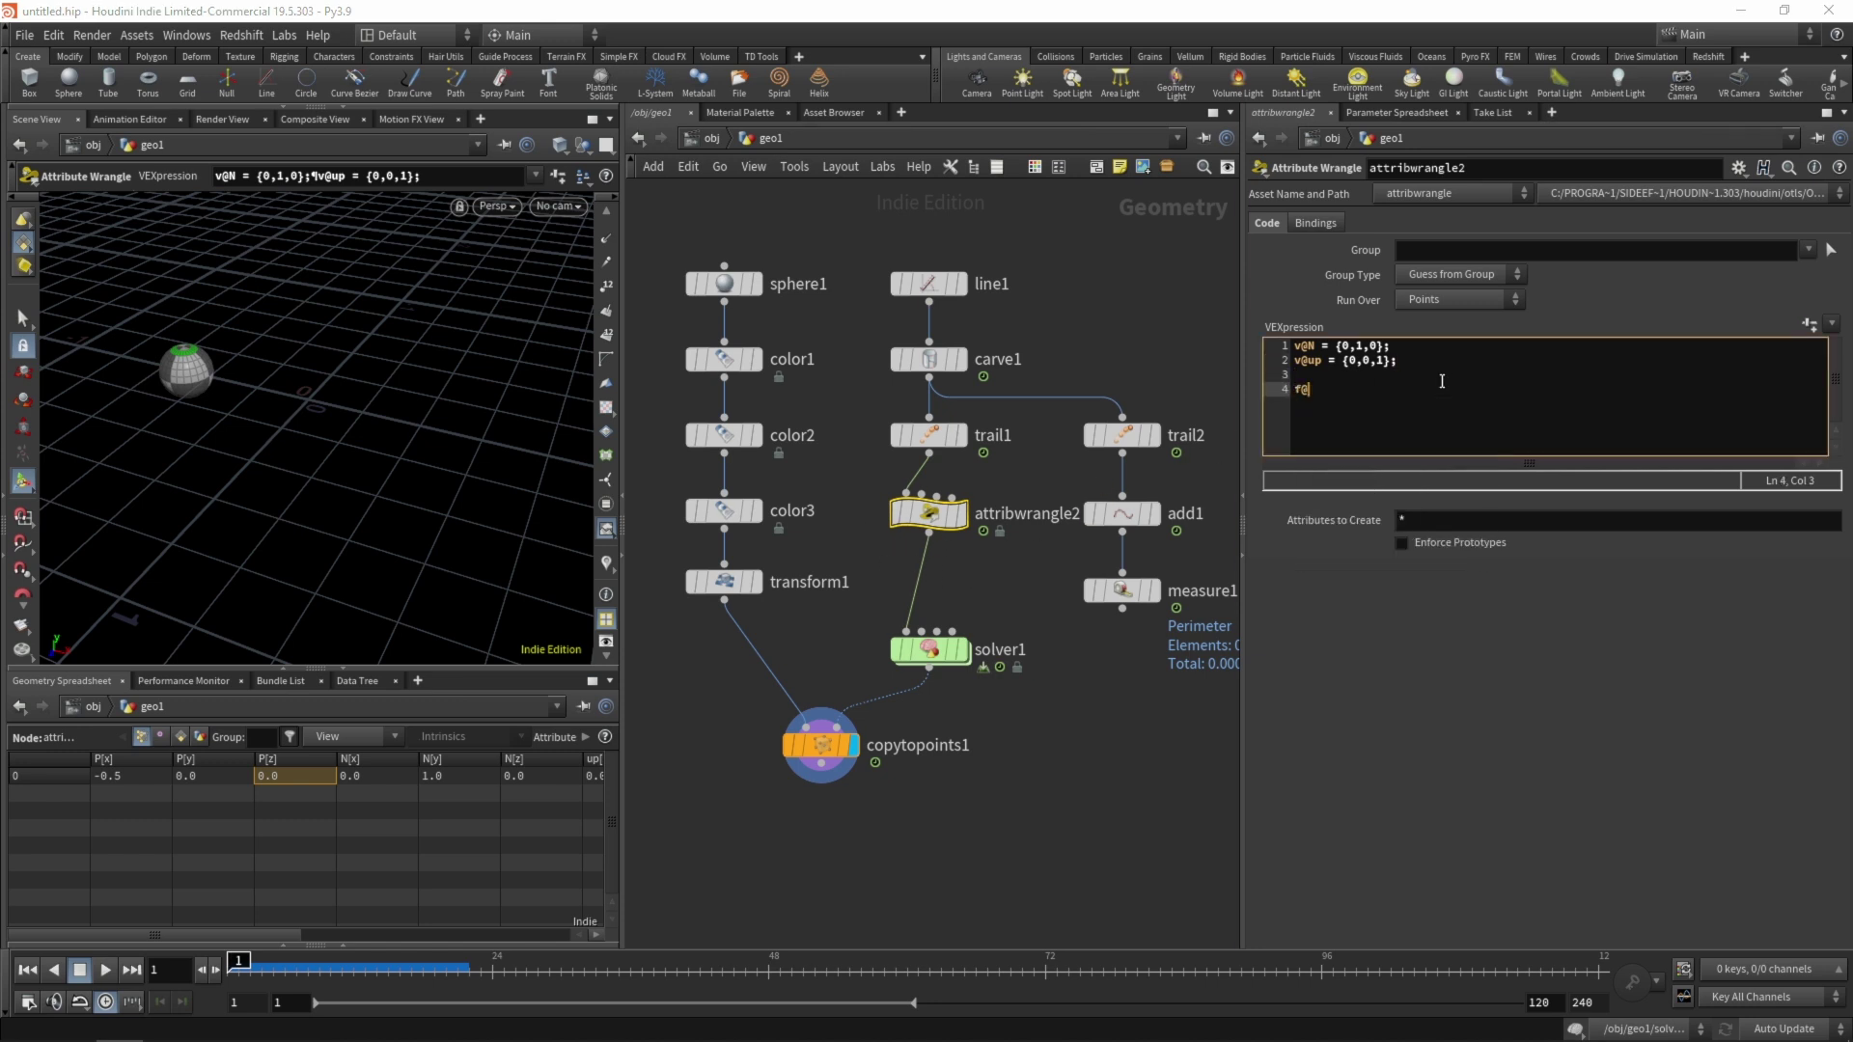
pyautogui.write('pscale = 1;')
pyautogui.click(1091, 323)
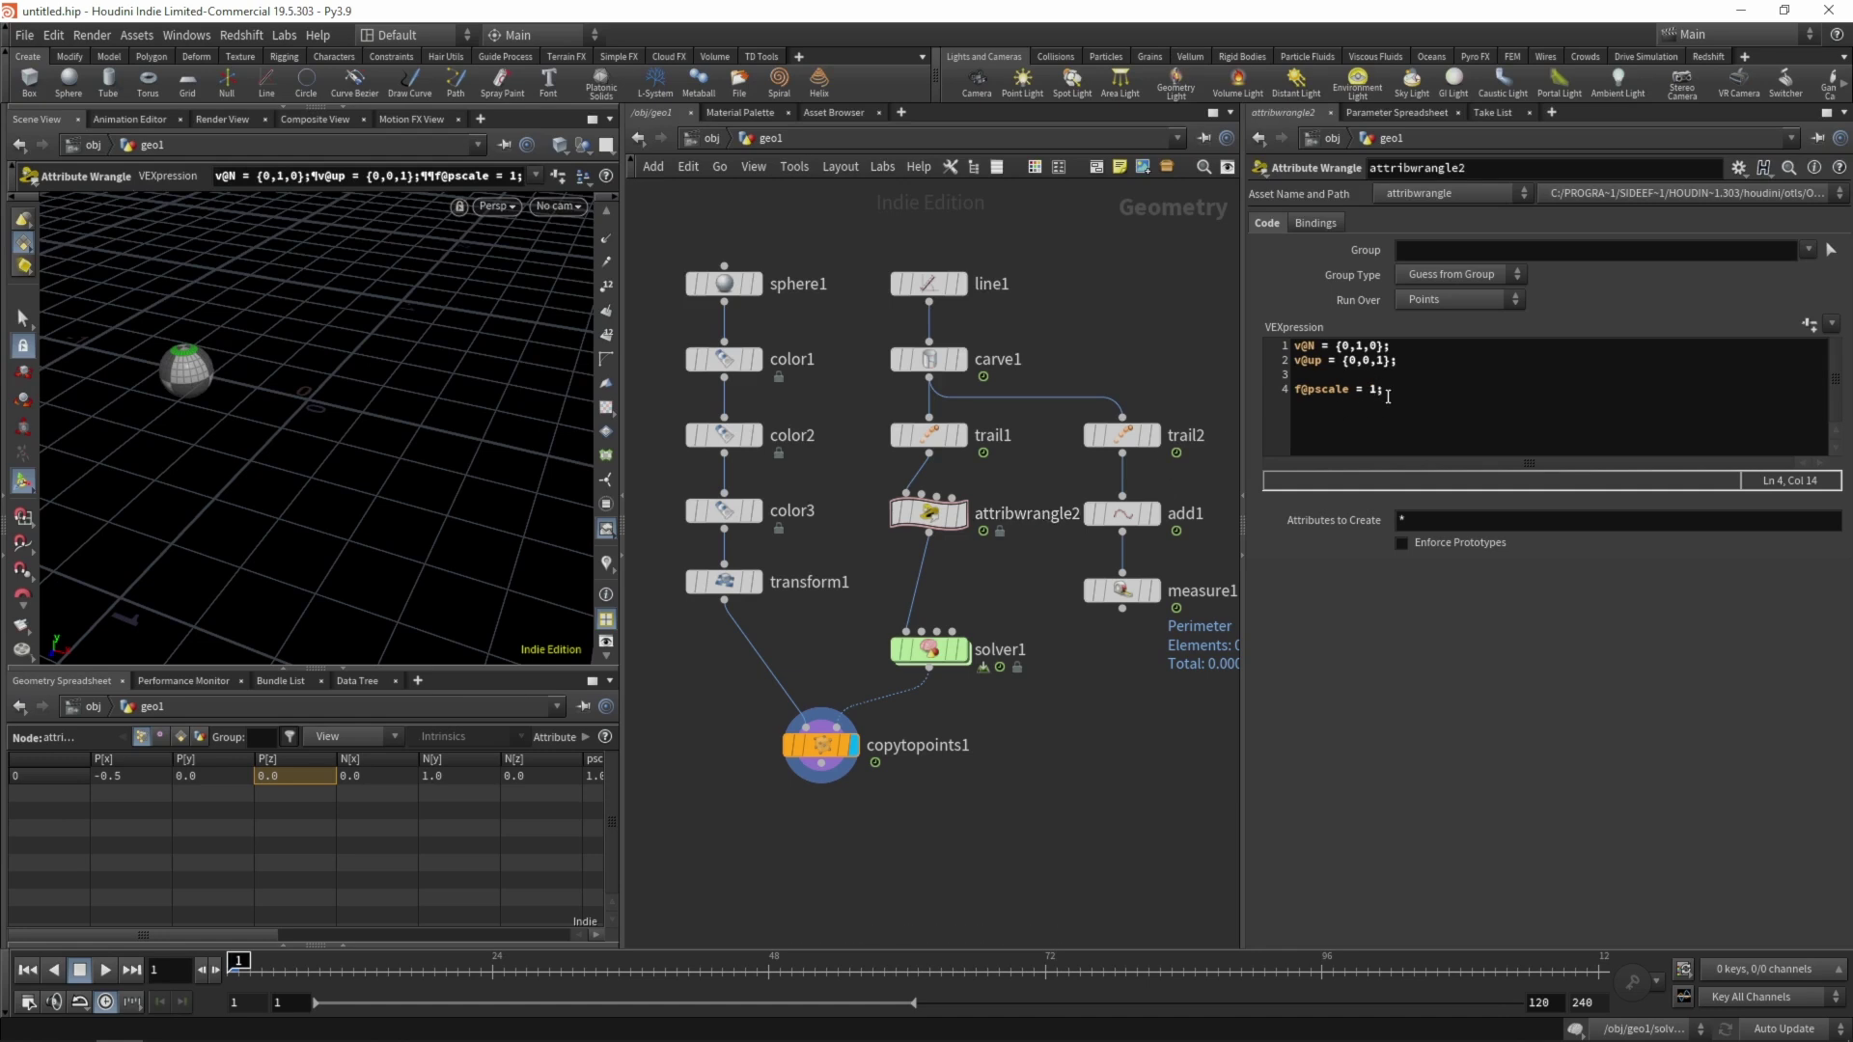
# Set sphere1's radius to 1 on all three axes and its uniform scale to 1
pyautogui.click(770, 292)
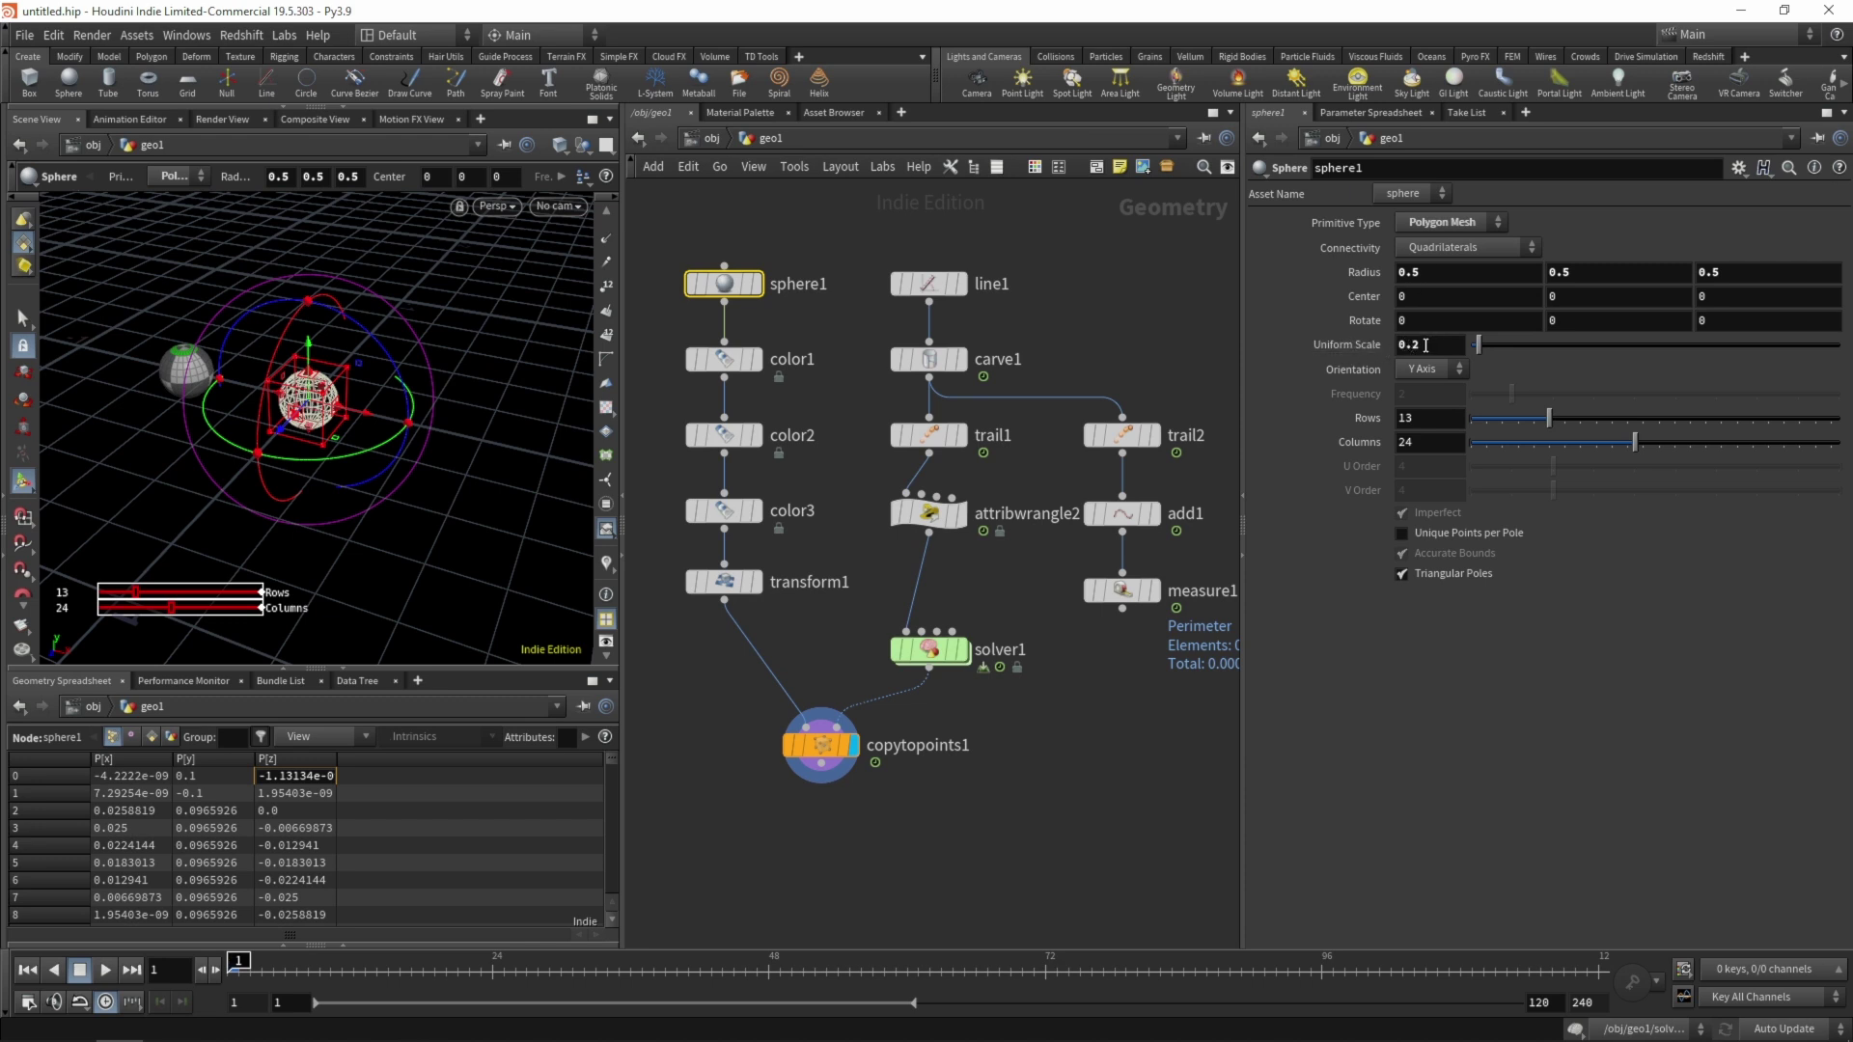
pyautogui.click(1431, 273)
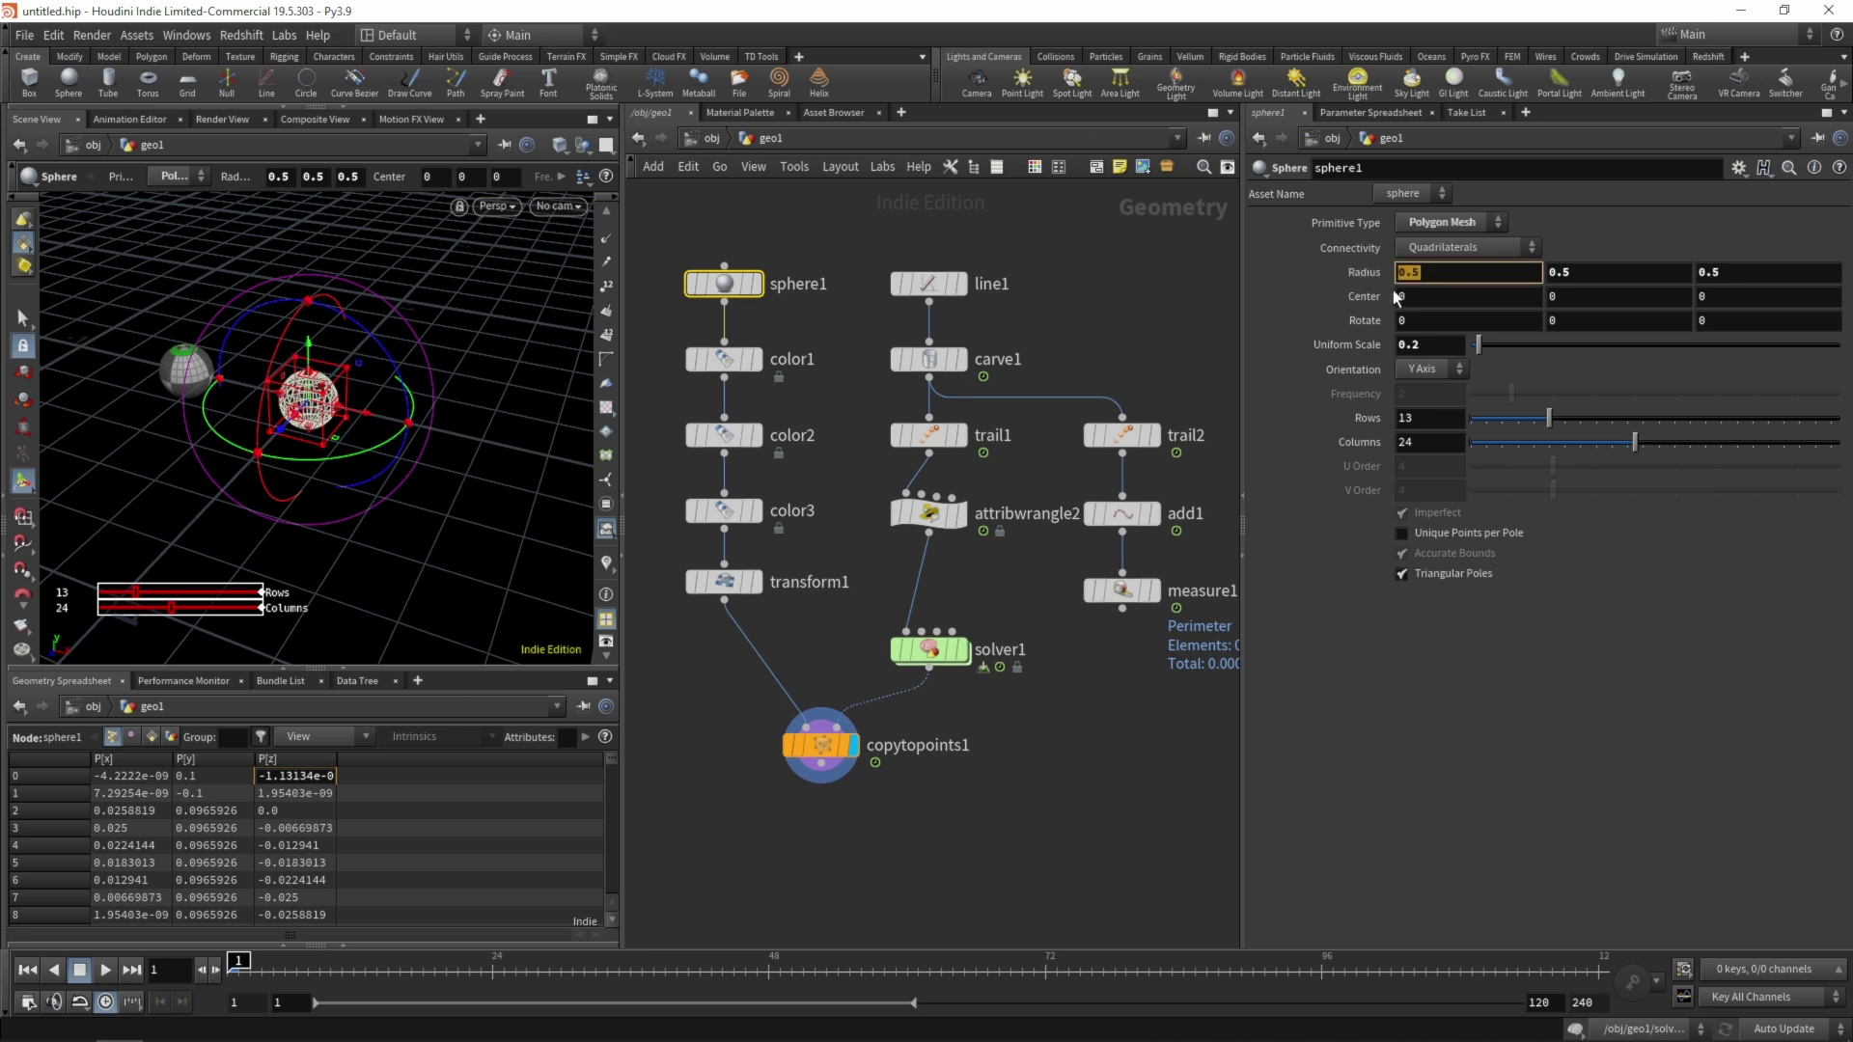
pyautogui.write('1')
pyautogui.click(1584, 273)
pyautogui.write('1')
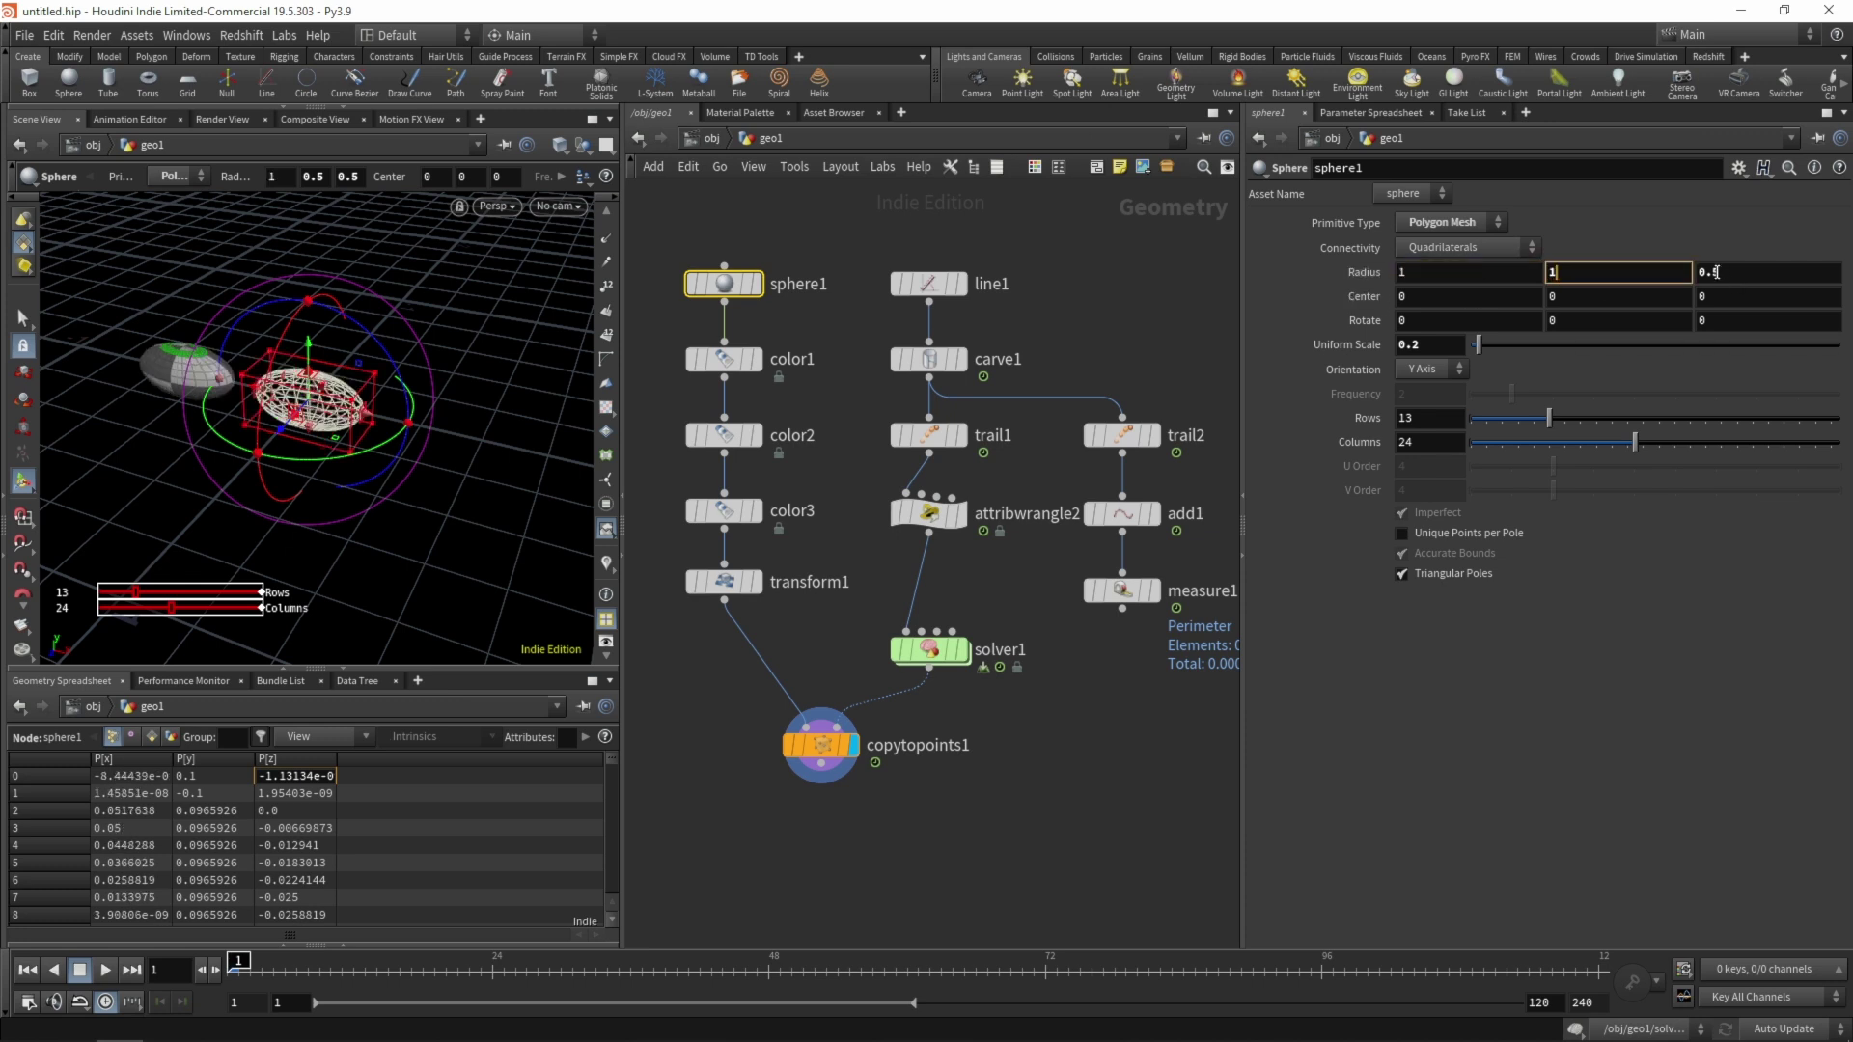
pyautogui.press('Tab')
pyautogui.write('1')
pyautogui.press('Return')
pyautogui.click(1430, 345)
pyautogui.write('1')
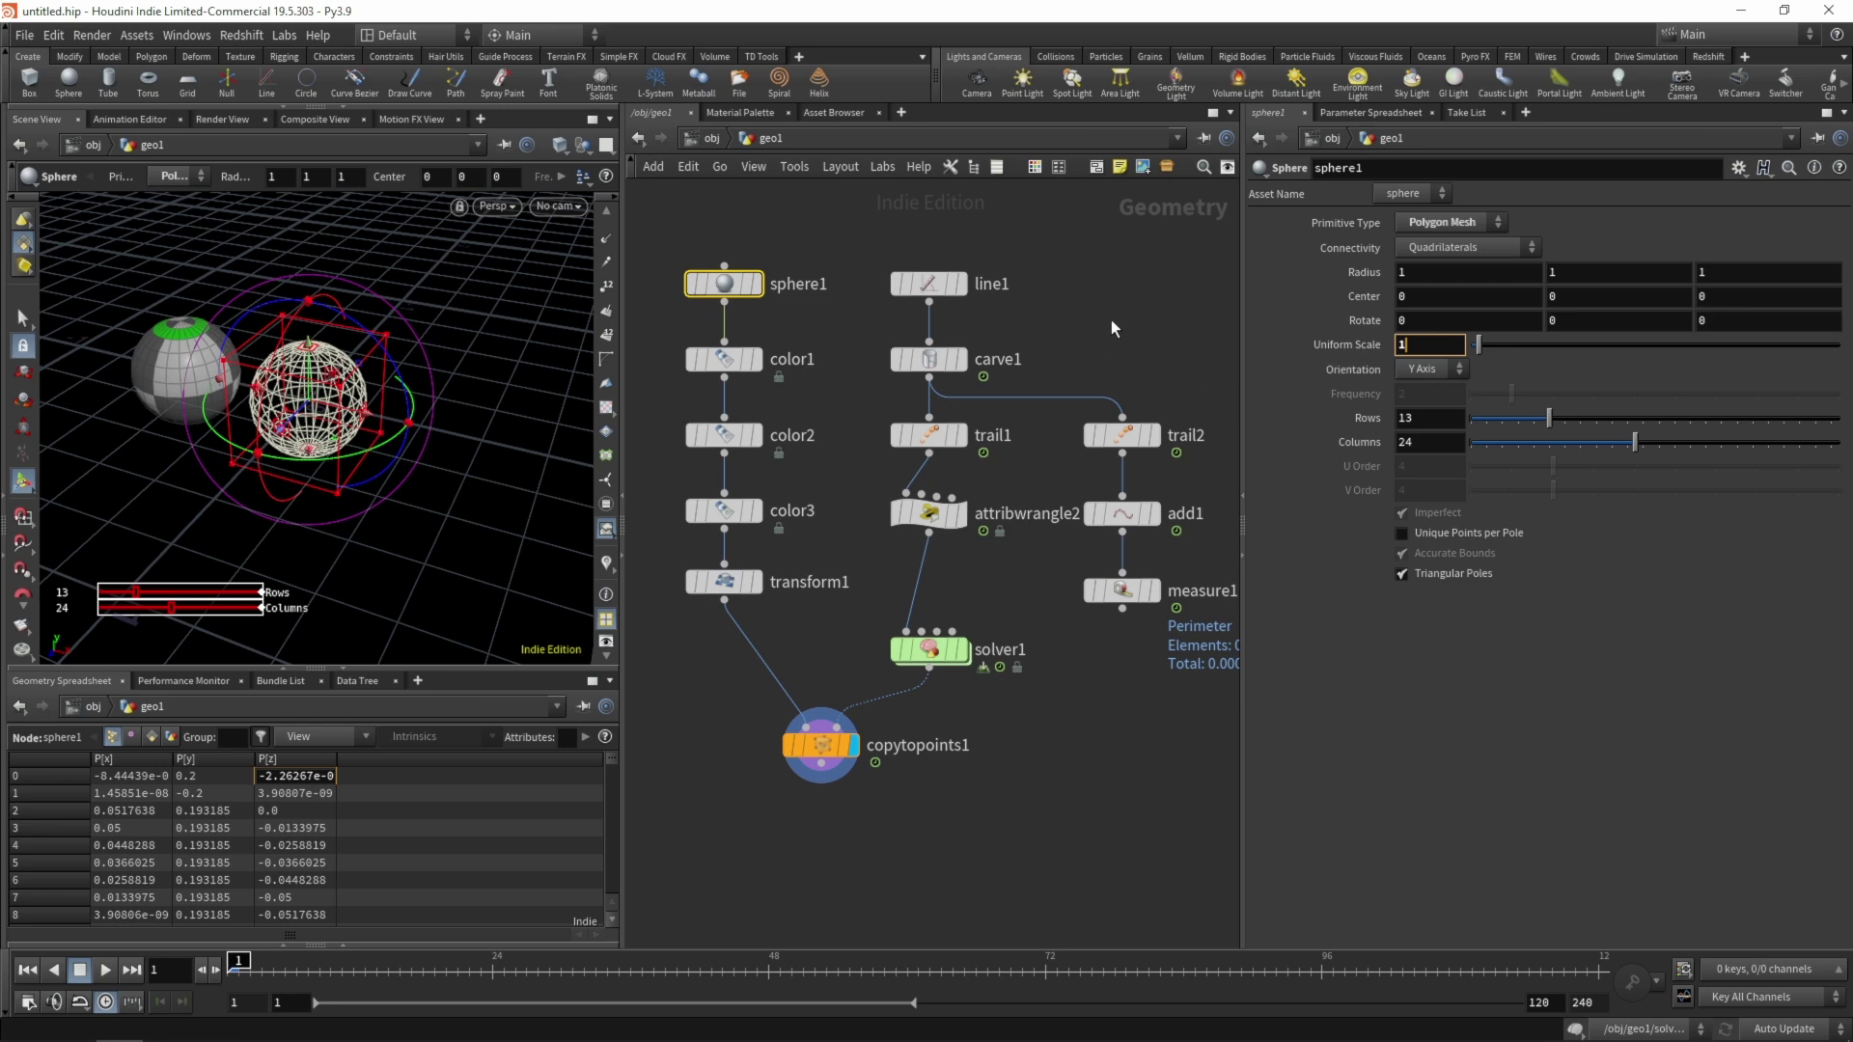
pyautogui.click(1111, 318)
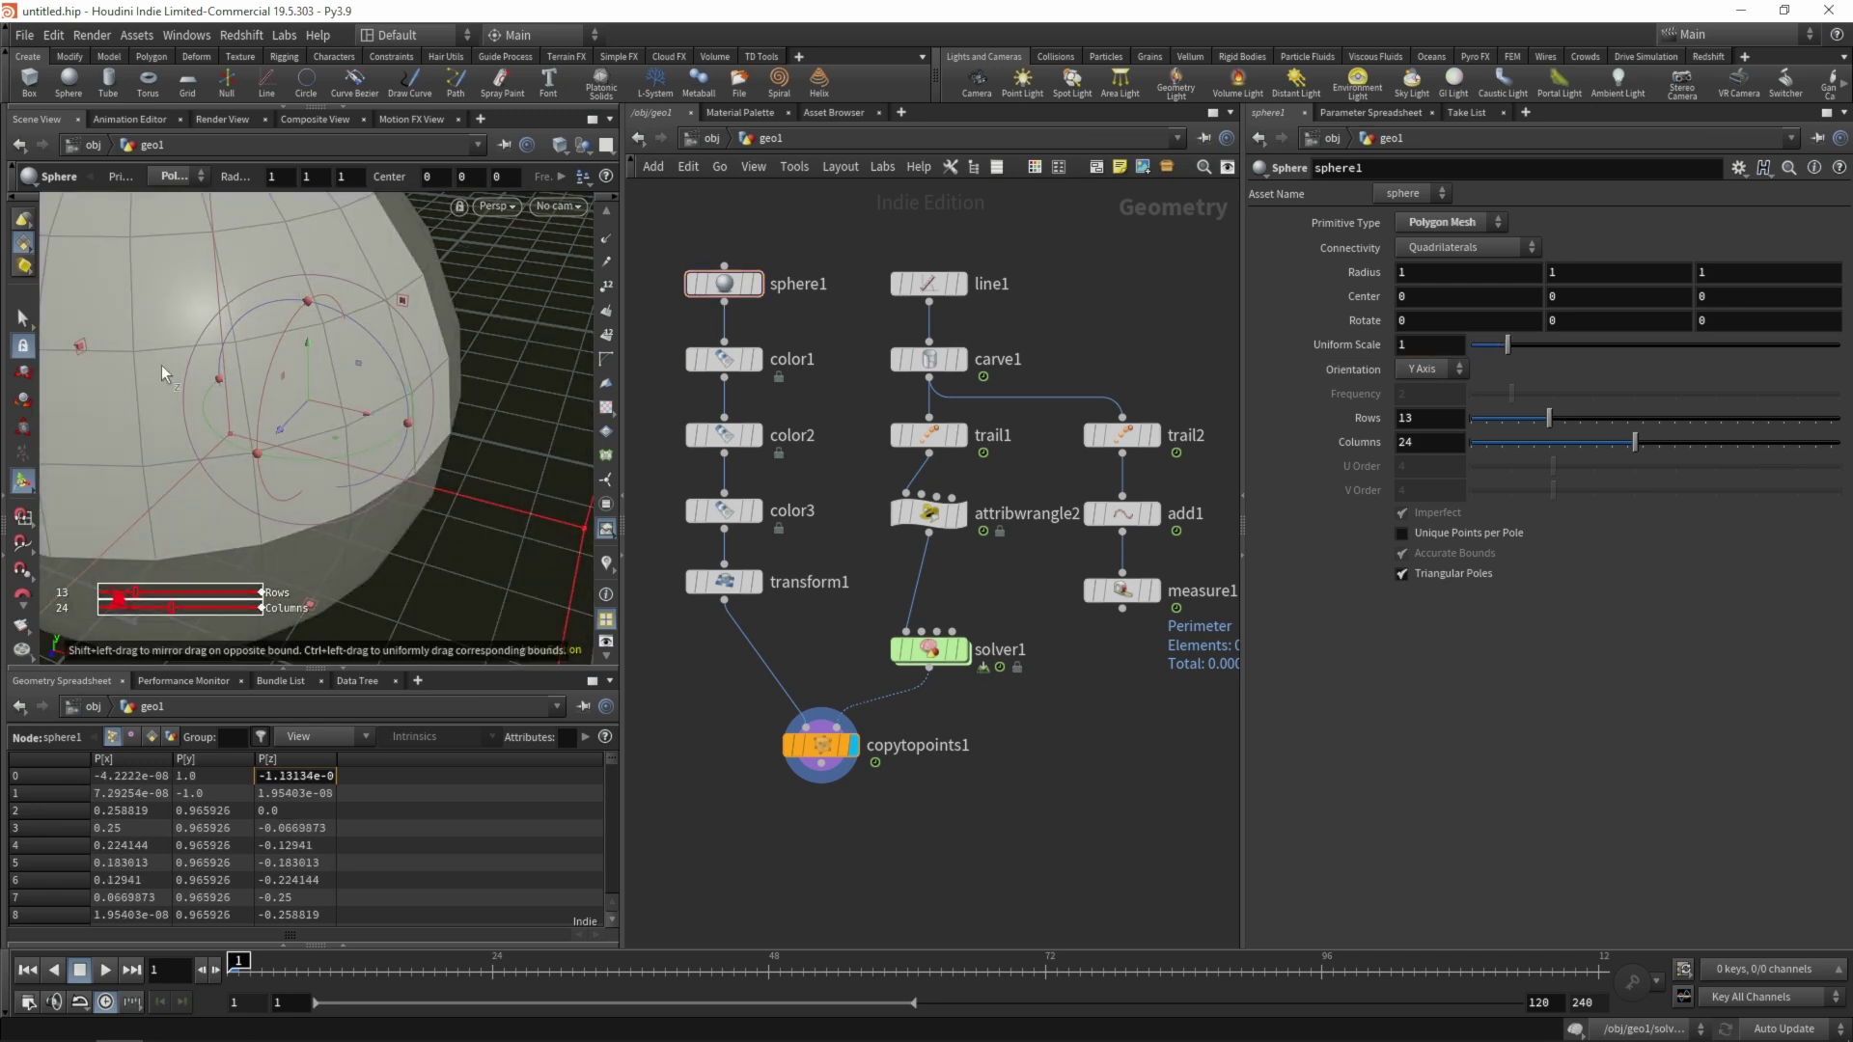
# Examine the resized sphere against the grid in the front view and in perspective
pyautogui.press('Escape')
pyautogui.press('f')
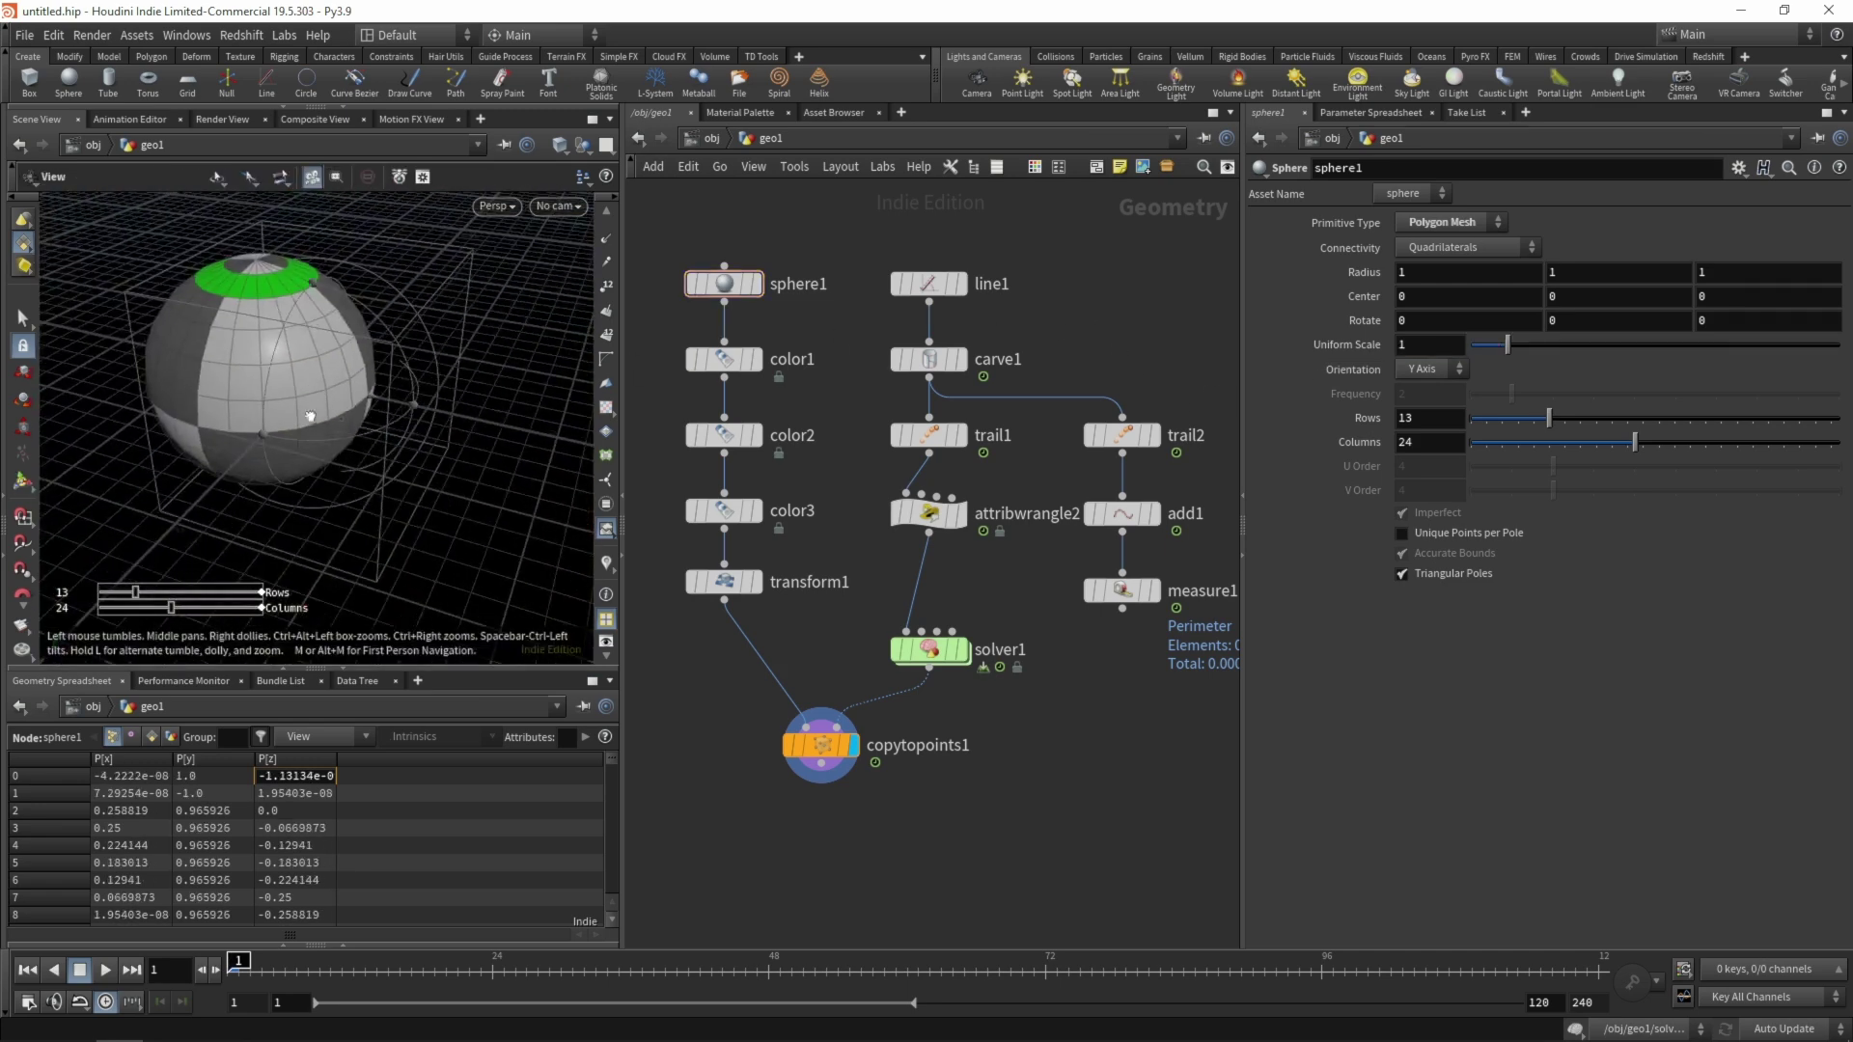
pyautogui.hotkey('space', '3')
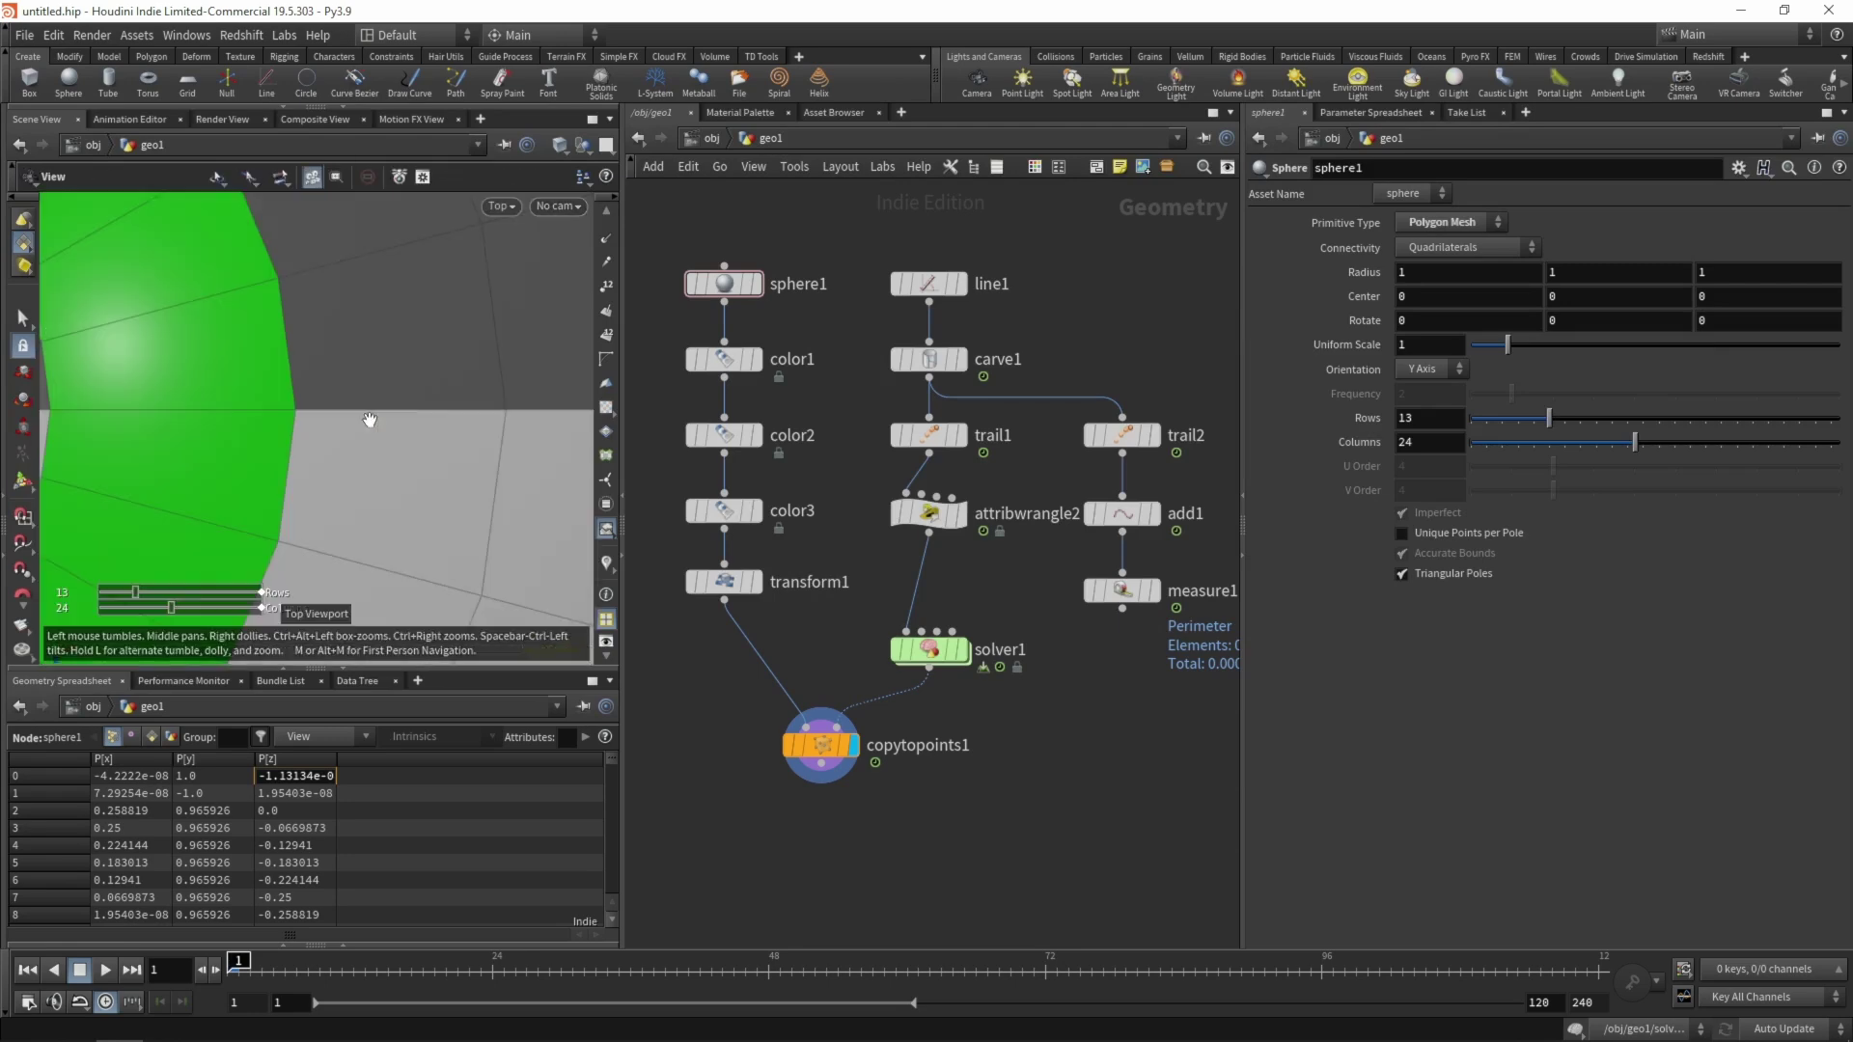
pyautogui.press('Return')
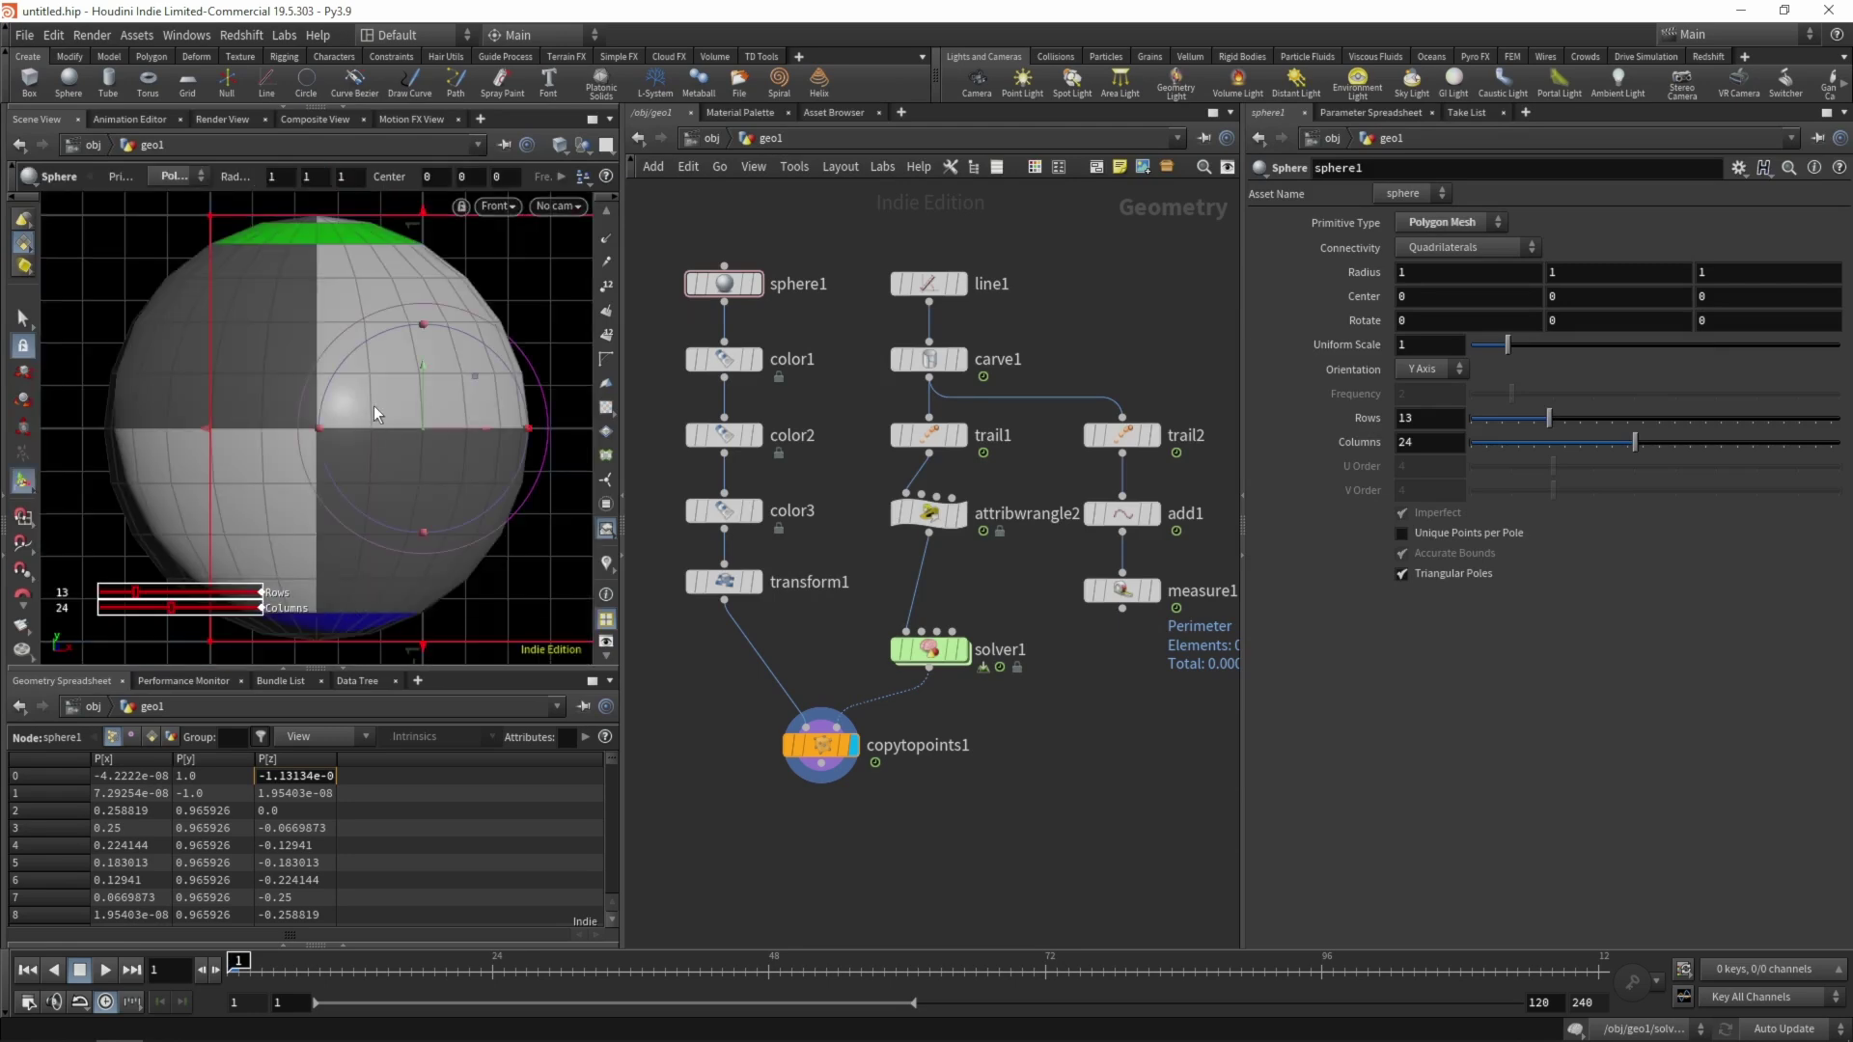
pyautogui.scroll(-3, 374, 405)
pyautogui.moveTo(264, 483); pyautogui.dragTo(302, 529, button='middle')
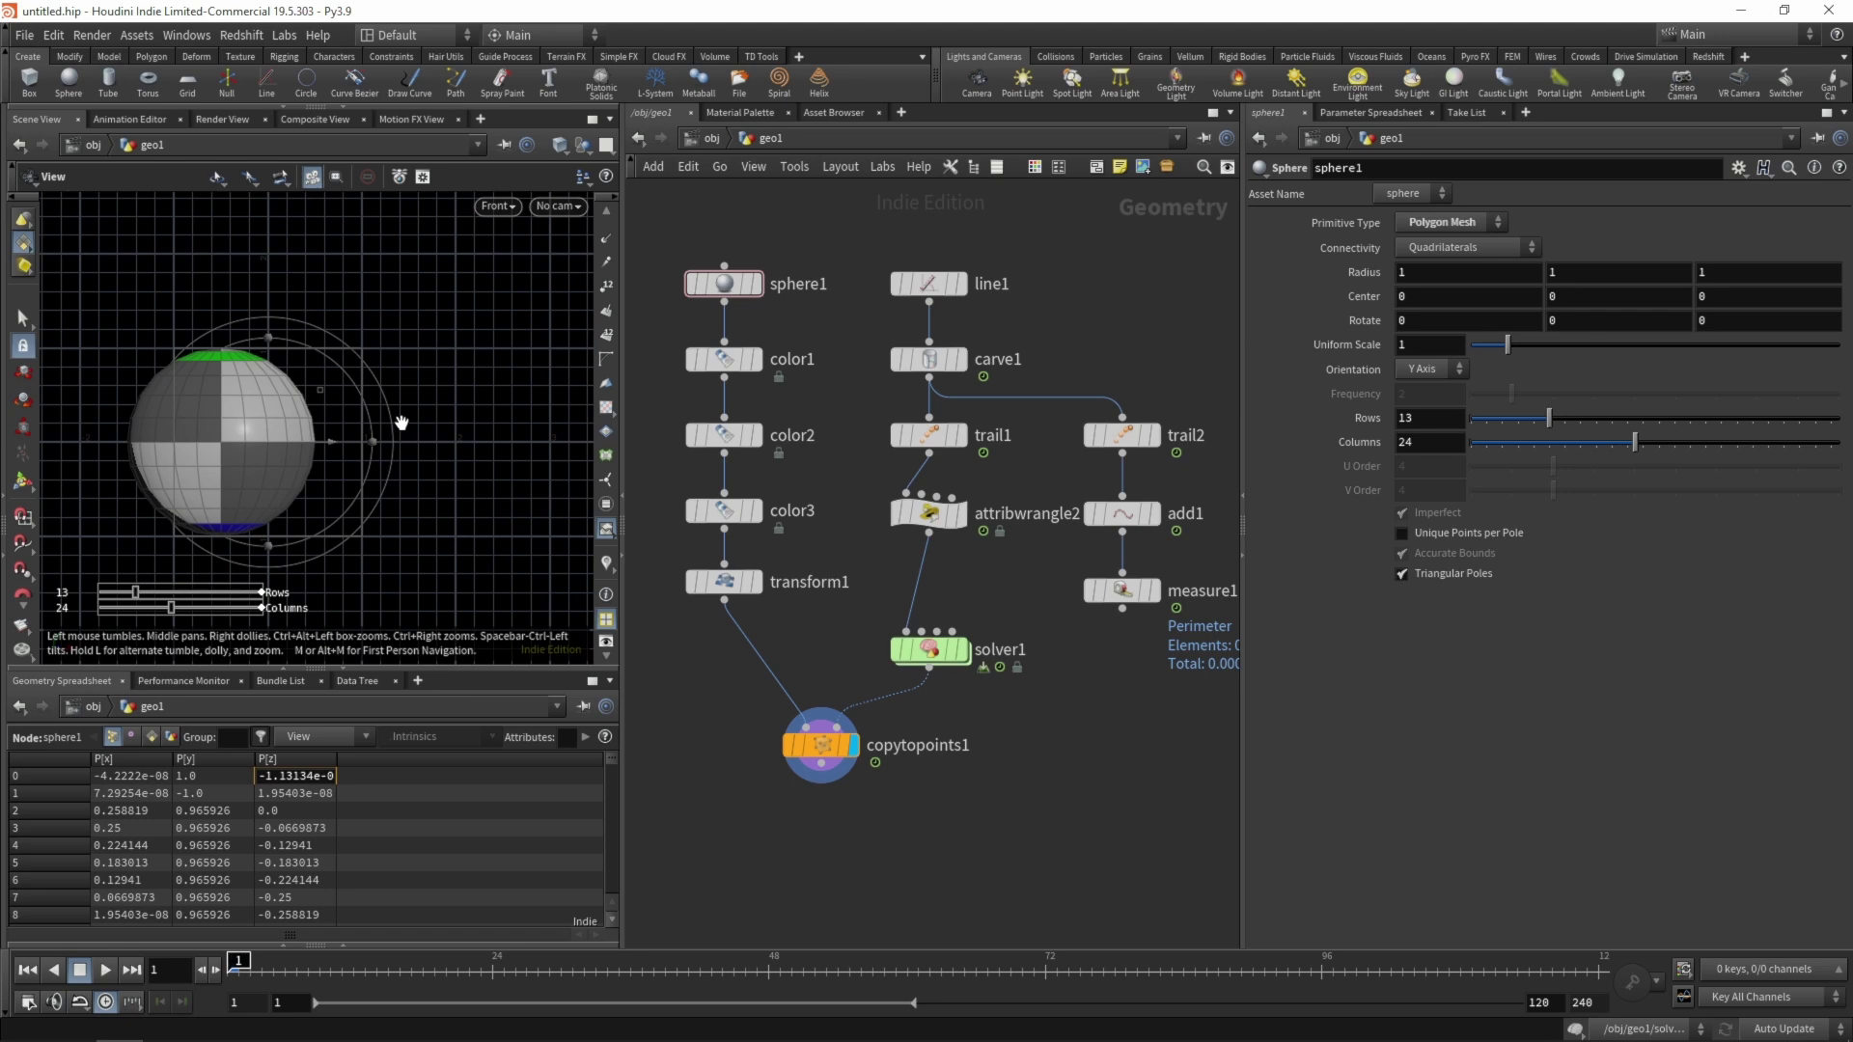
pyautogui.moveTo(401, 418); pyautogui.dragTo(250, 449, button='middle')
pyautogui.scroll(3, 251, 448)
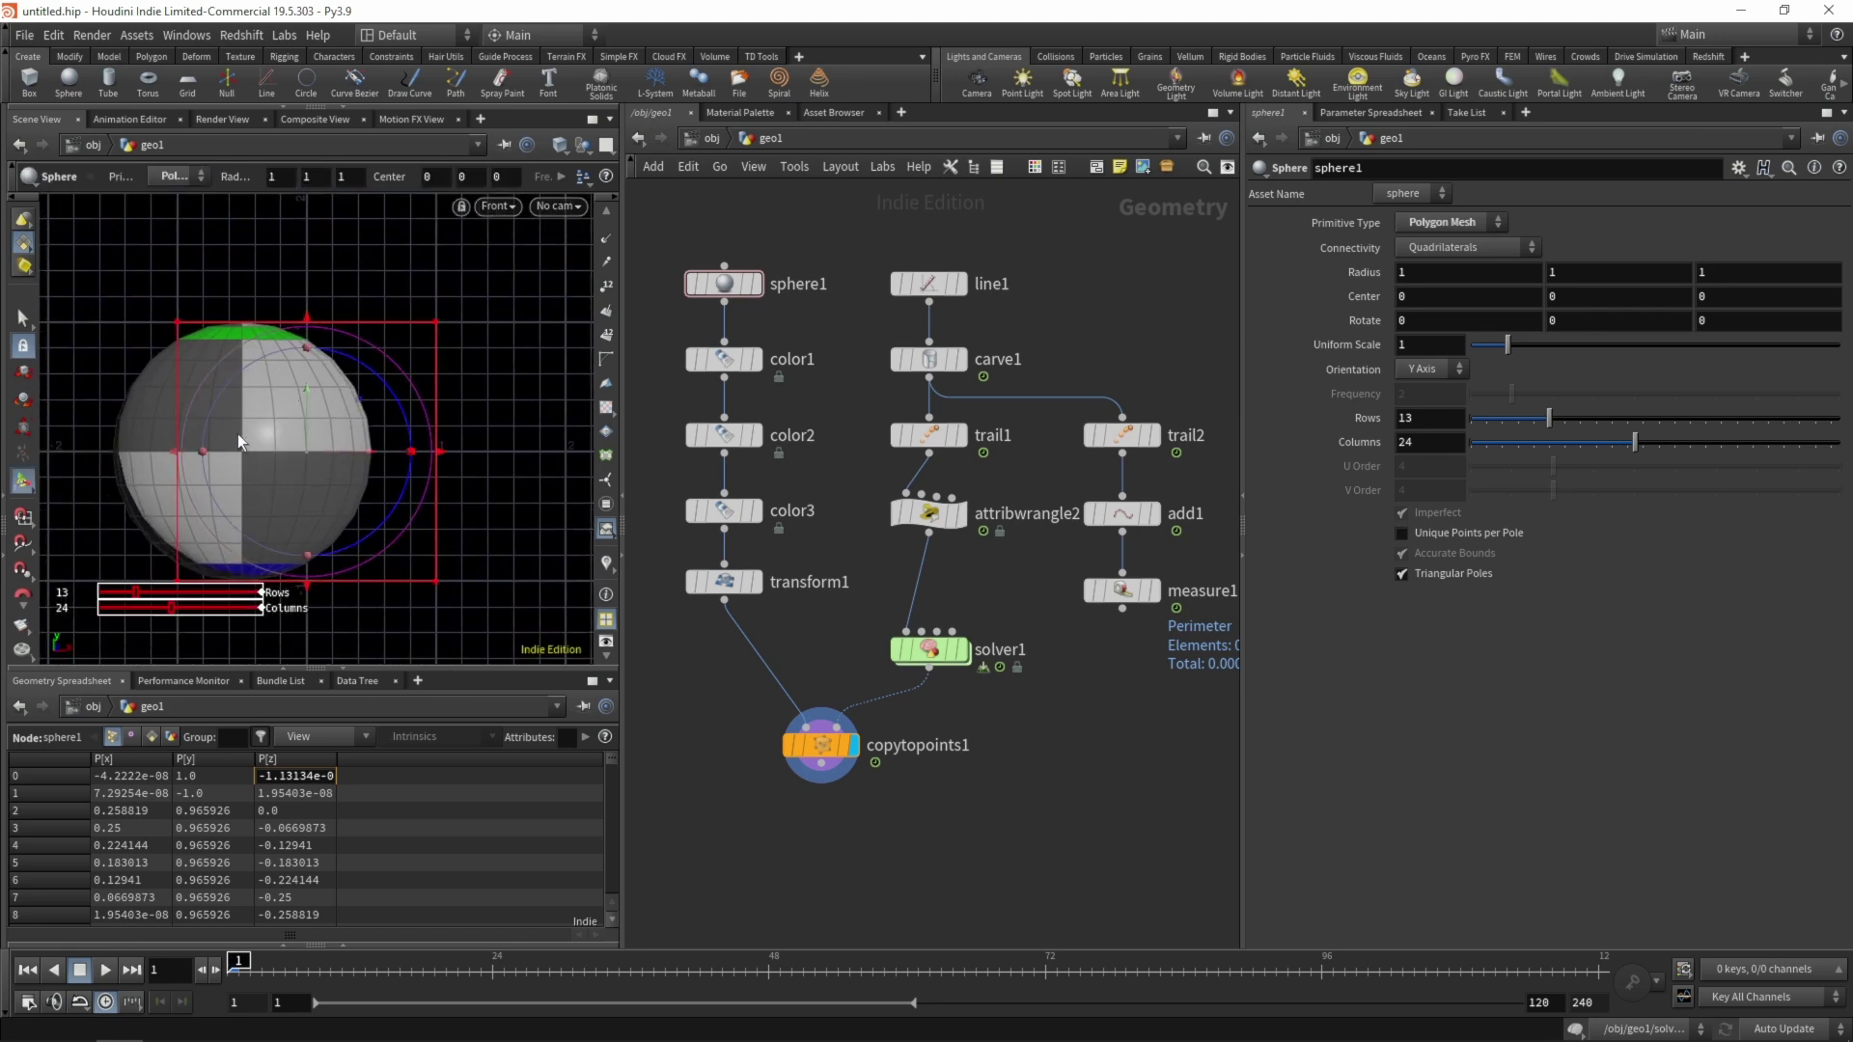
pyautogui.press('Escape')
pyautogui.moveTo(368, 413); pyautogui.dragTo(352, 497)
pyautogui.scroll(3, 290, 425)
pyautogui.rightClick(314, 387)
pyautogui.press('Escape')
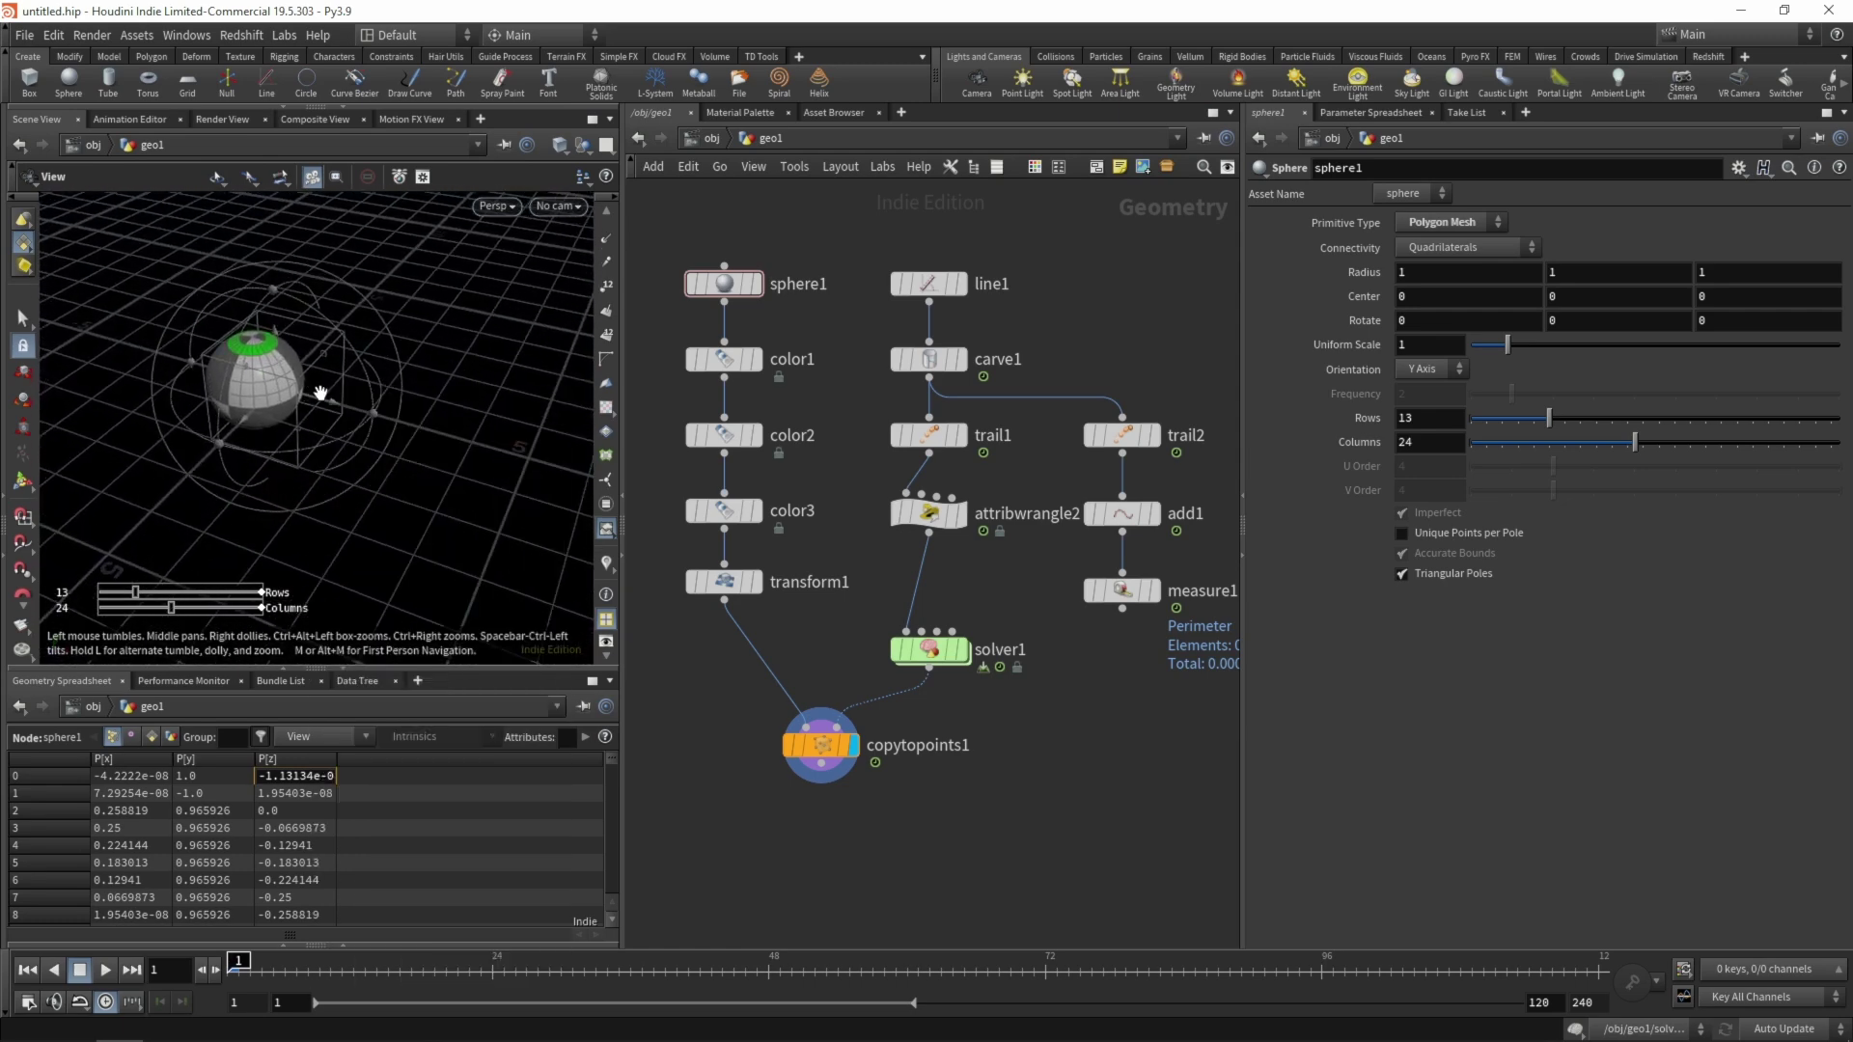
# Set the pscale value in attribwrangle2's code to .1
pyautogui.click(899, 509)
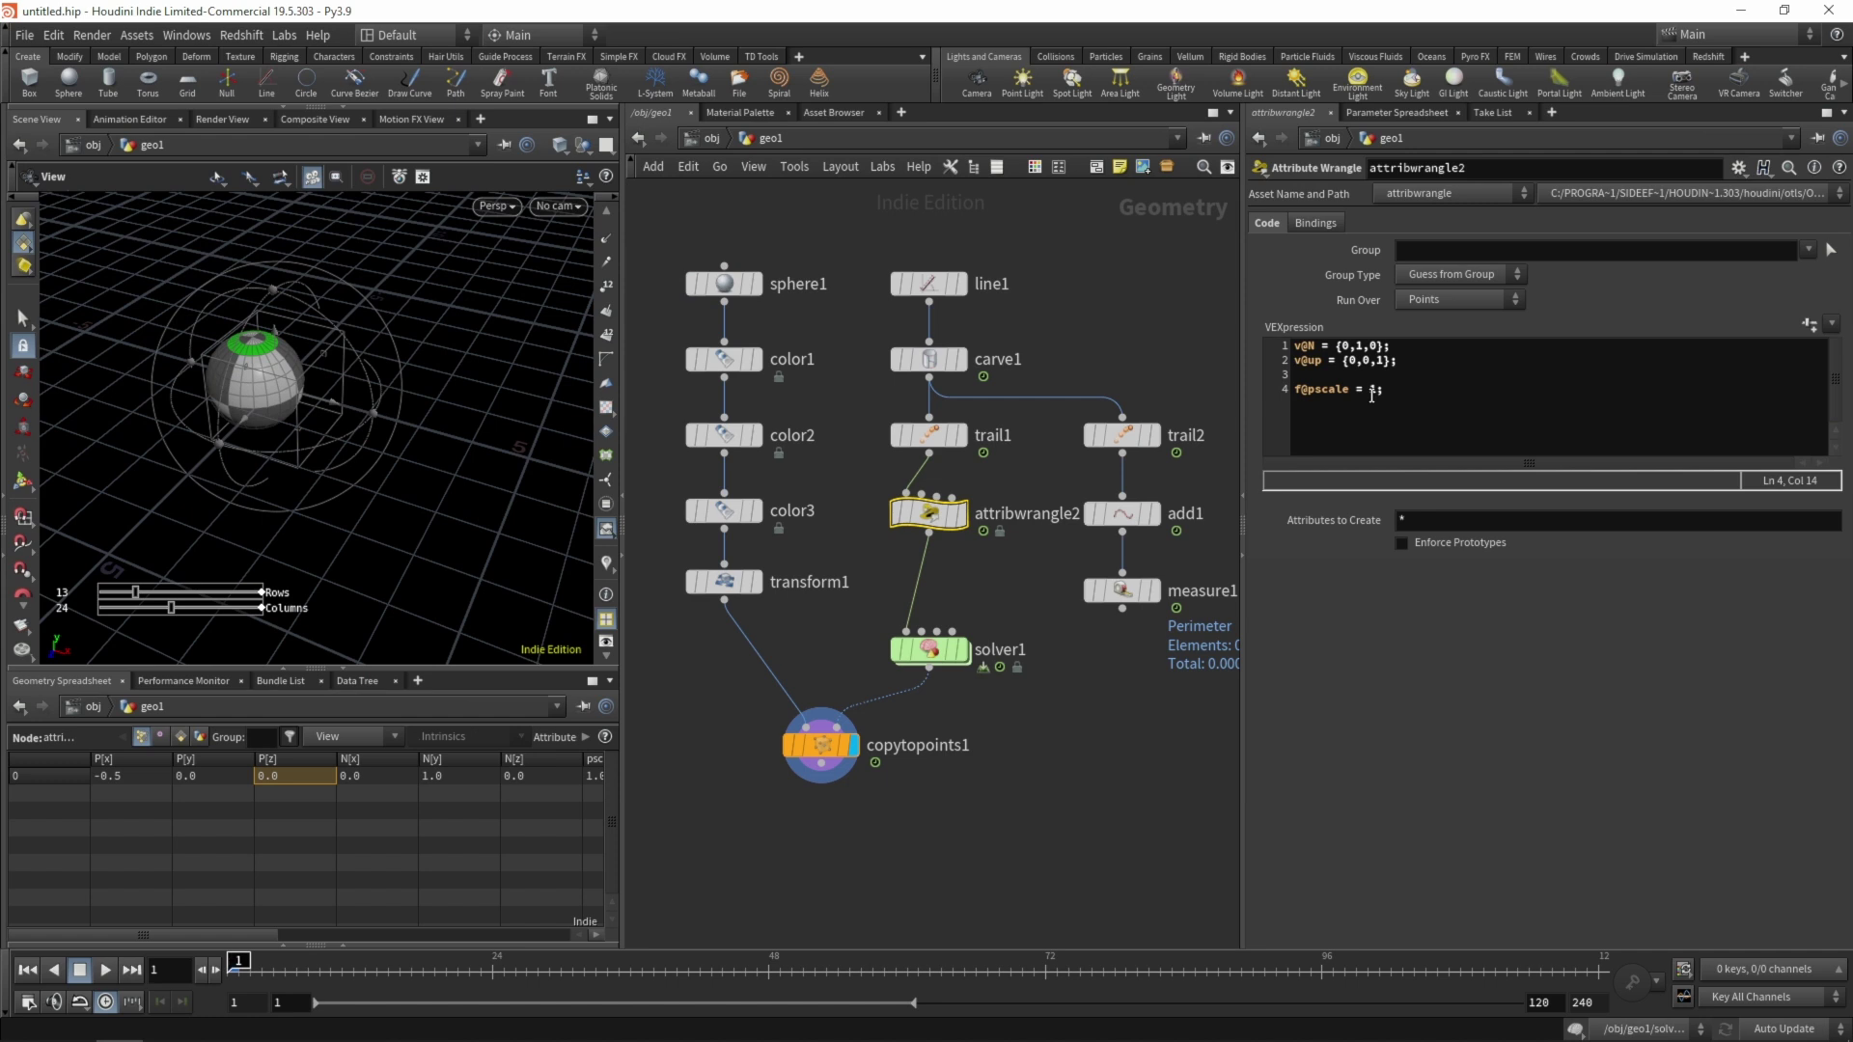
pyautogui.doubleClick(1373, 390)
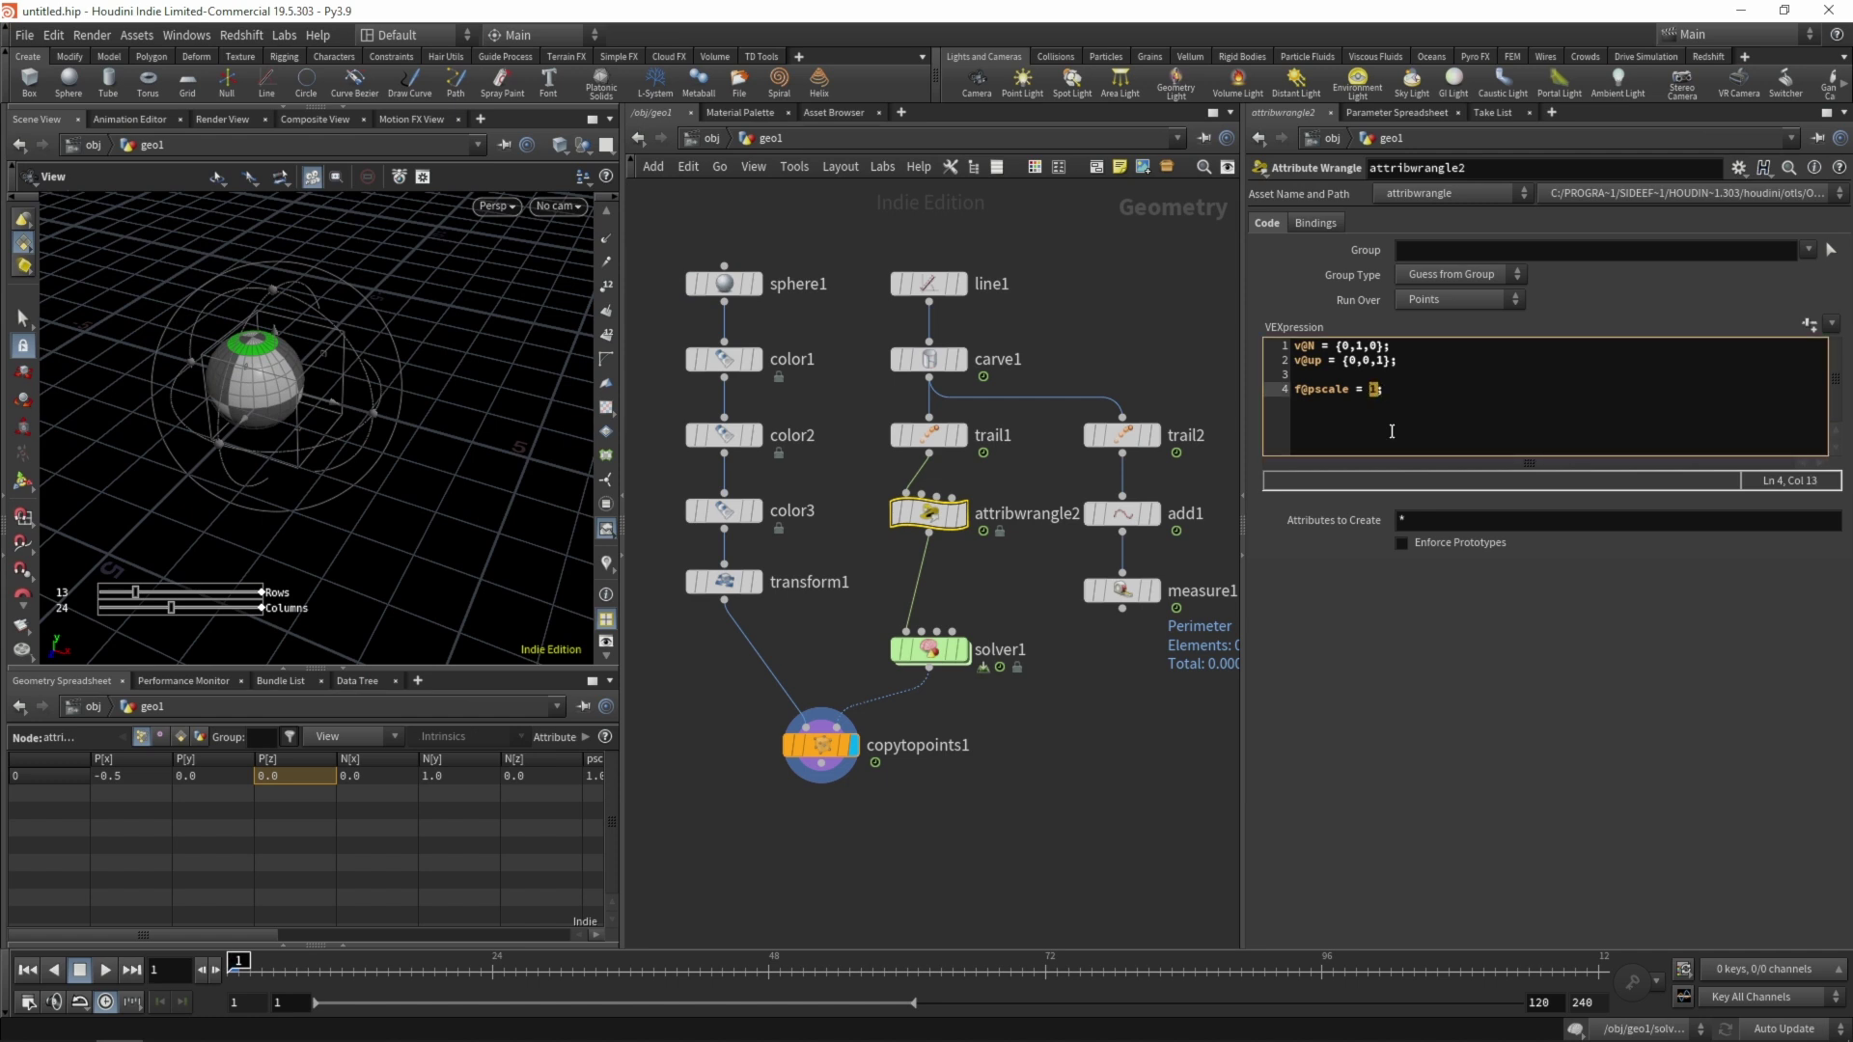
pyautogui.write('.')
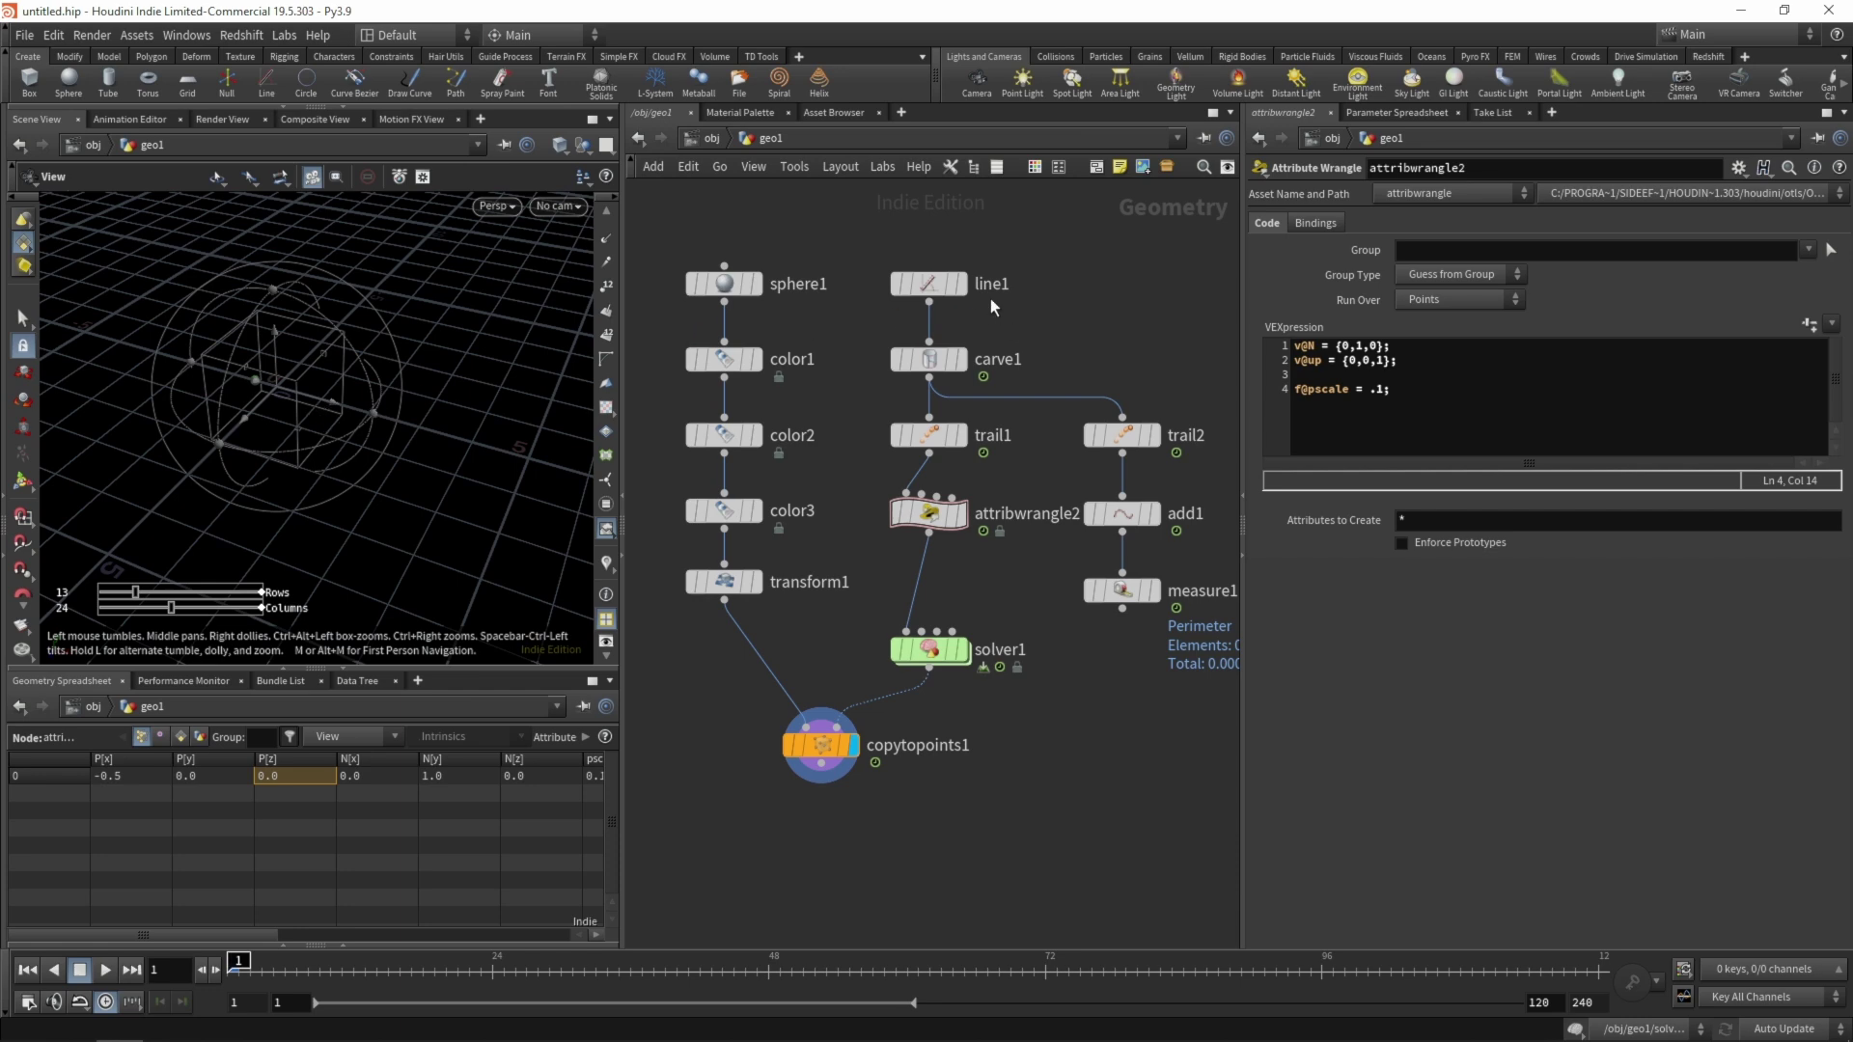
# Show line1 as a template in the viewport and select copytopoints1
pyautogui.click(953, 286)
pyautogui.moveTo(289, 425); pyautogui.dragTo(347, 446)
pyautogui.press('Return')
pyautogui.click(820, 745)
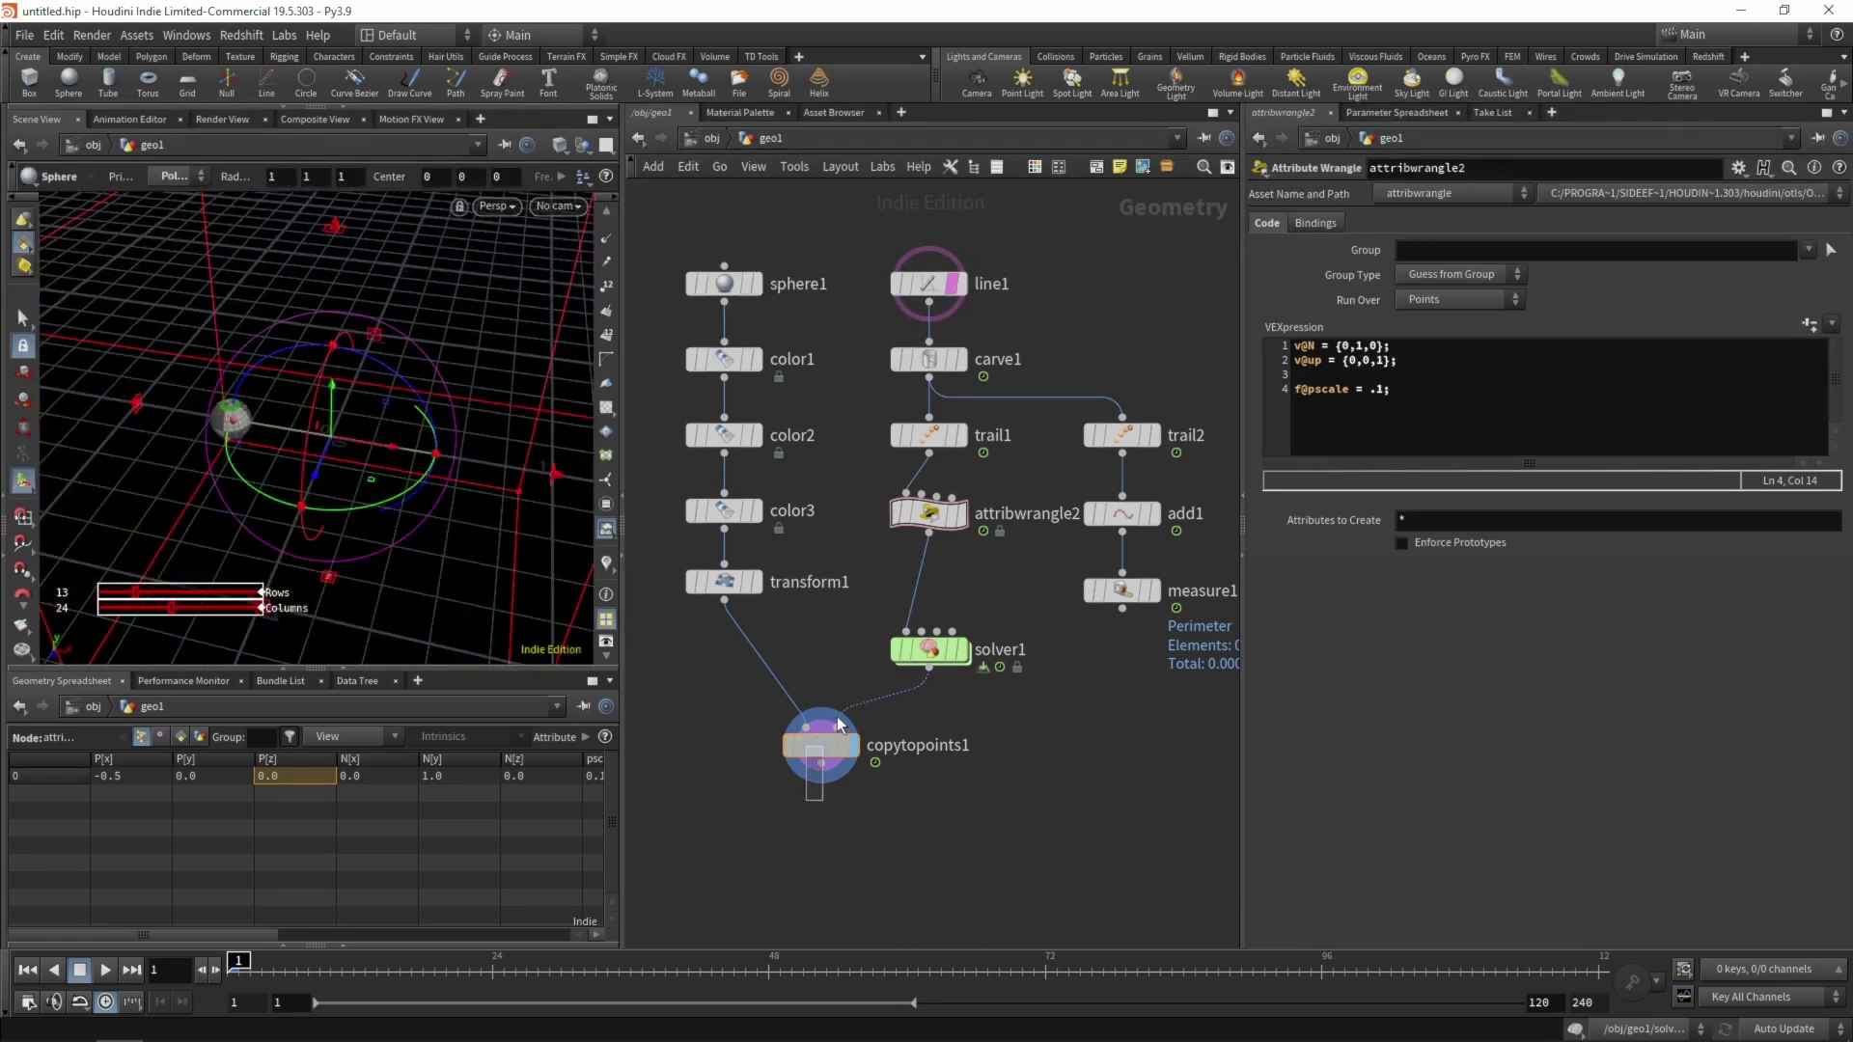
pyautogui.moveTo(376, 480); pyautogui.dragTo(383, 593)
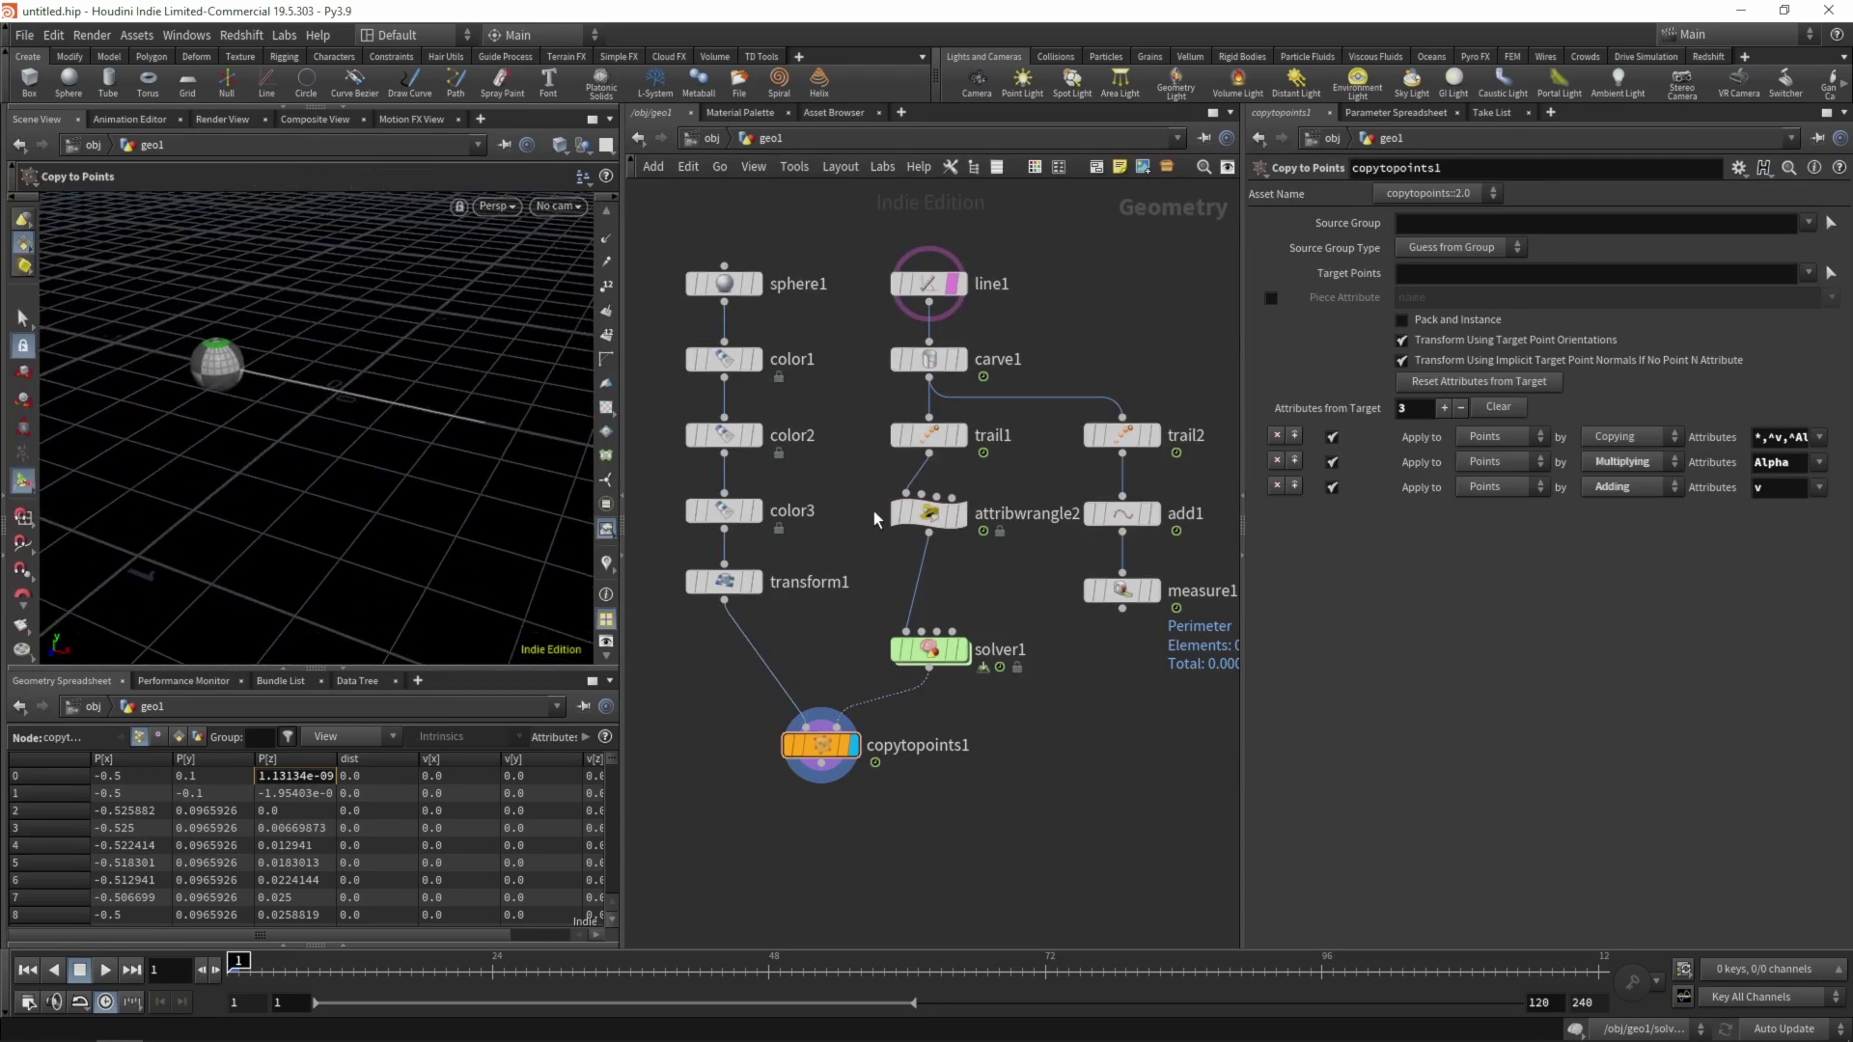
# Check attribwrangle2's pscale attribute in the geometry spreadsheet
pyautogui.click(928, 514)
pyautogui.moveTo(246, 929); pyautogui.dragTo(472, 911)
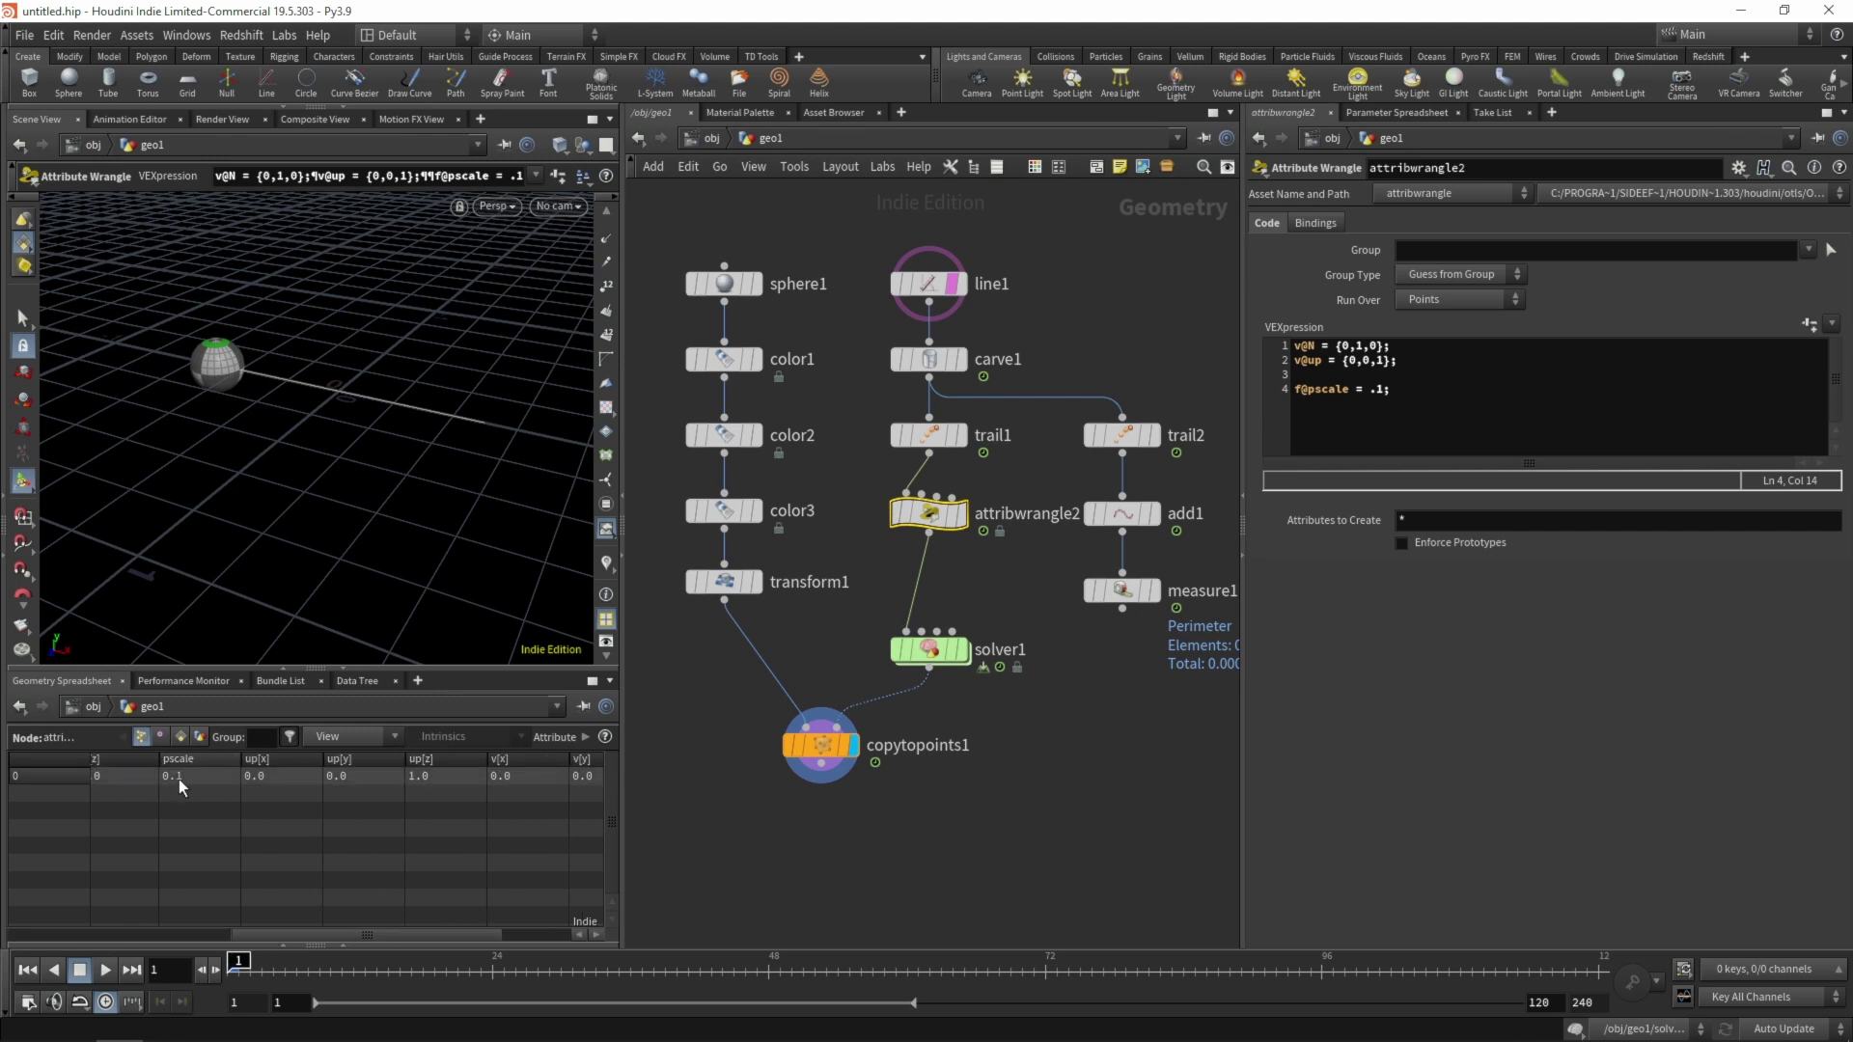
pyautogui.click(906, 695)
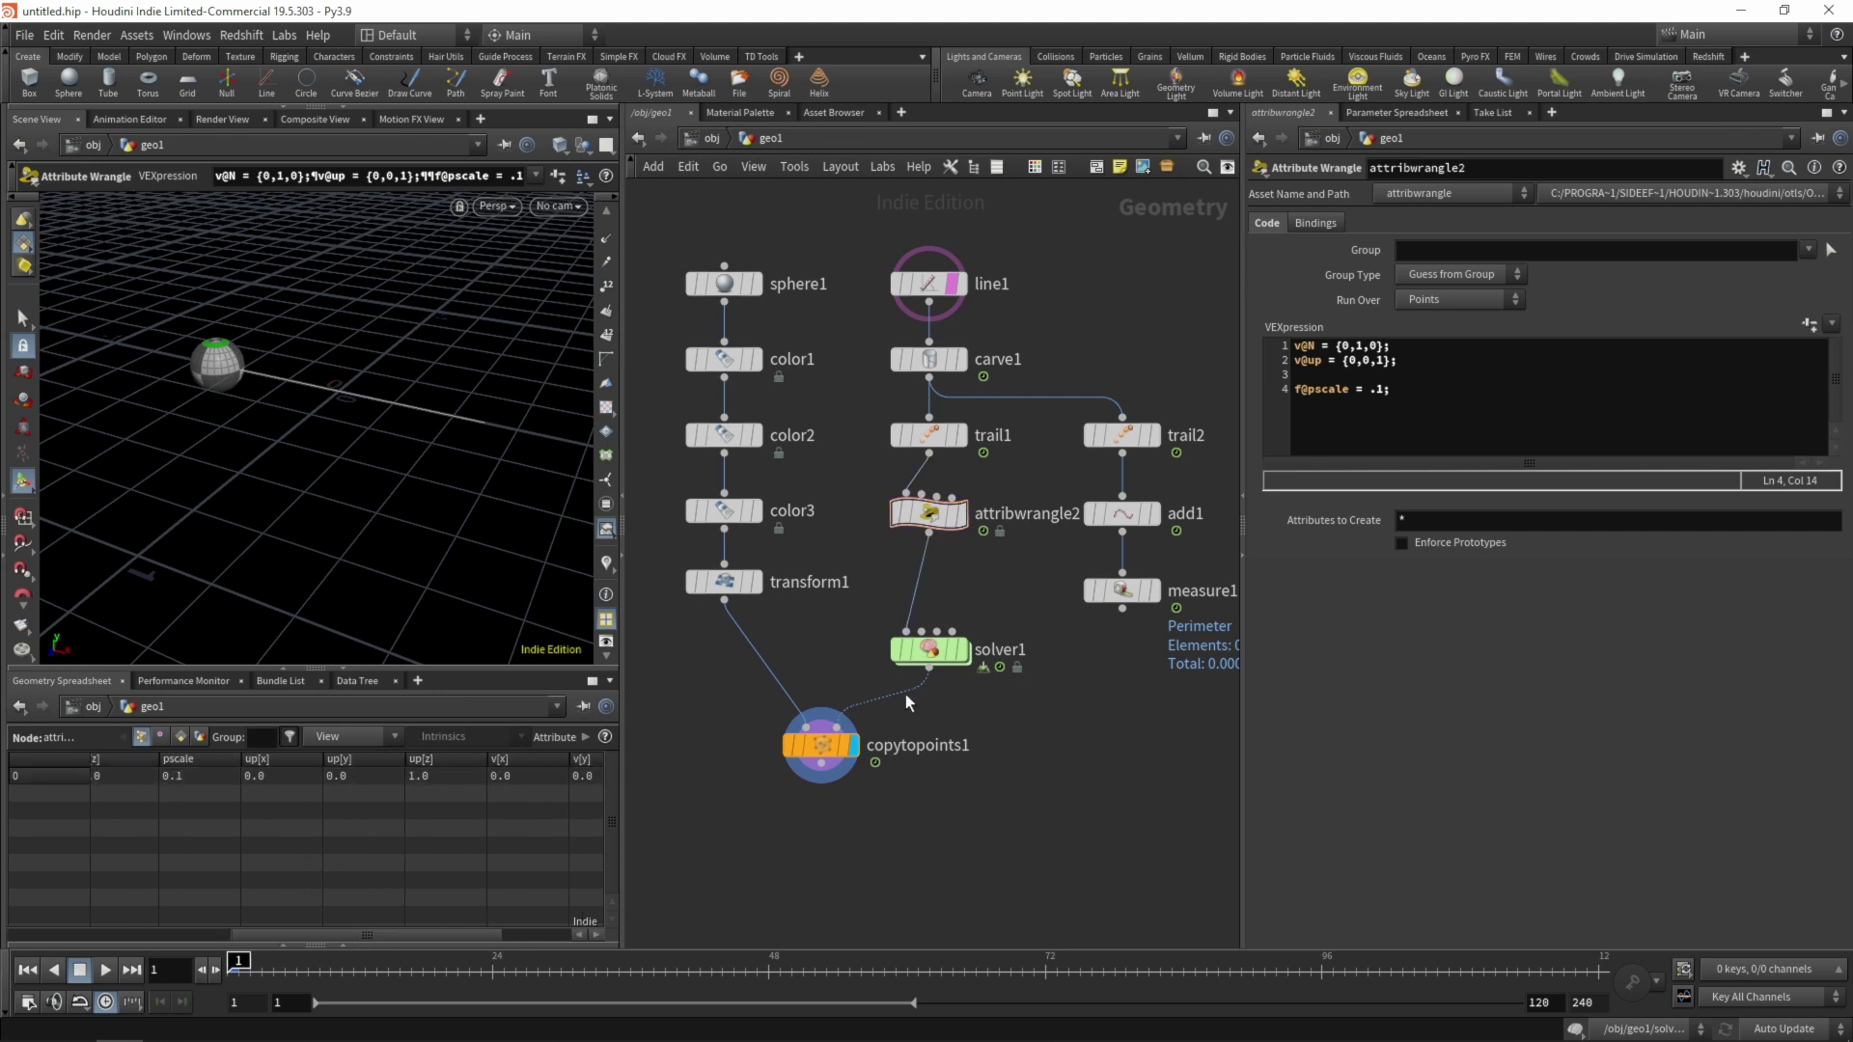
# Go inside solver1 and review the circ and amount expressions in attribwrangle1's code
pyautogui.doubleClick(933, 654)
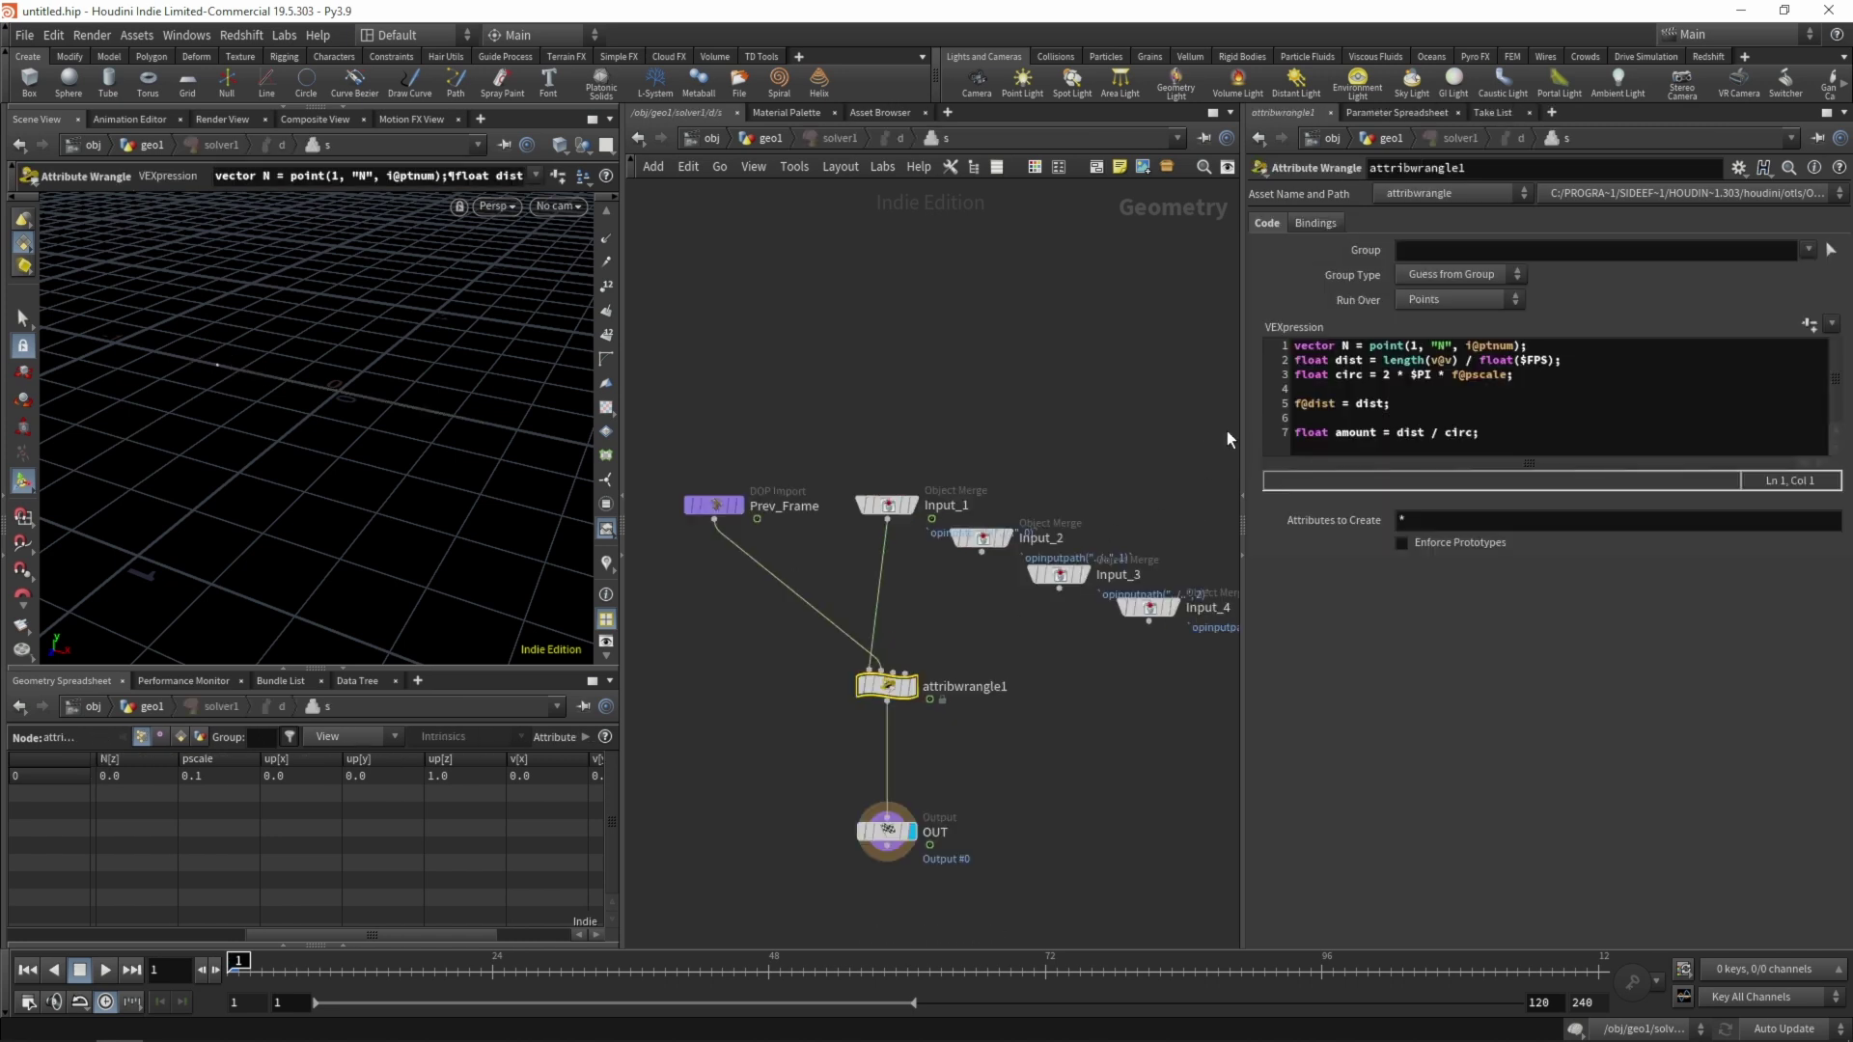
pyautogui.moveTo(1337, 374); pyautogui.dragTo(1351, 374)
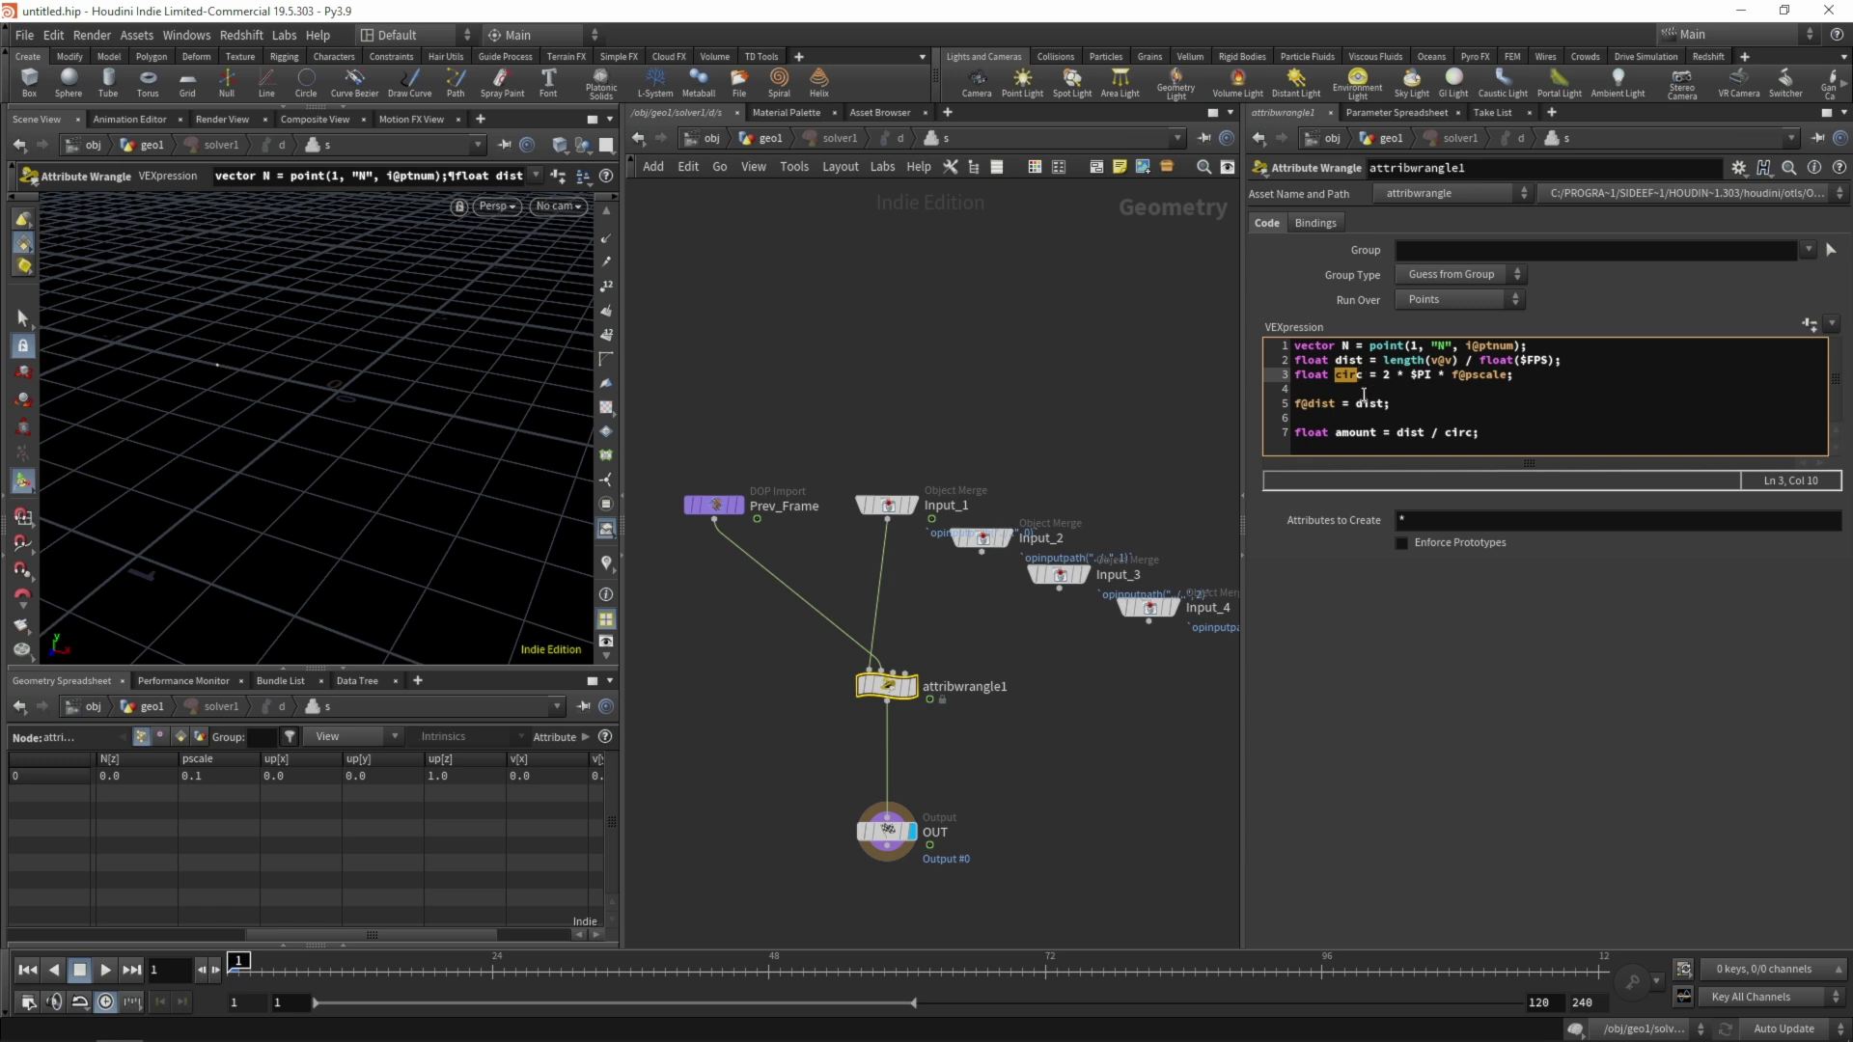
pyautogui.click(1378, 434)
pyautogui.moveTo(1396, 433); pyautogui.dragTo(1475, 439)
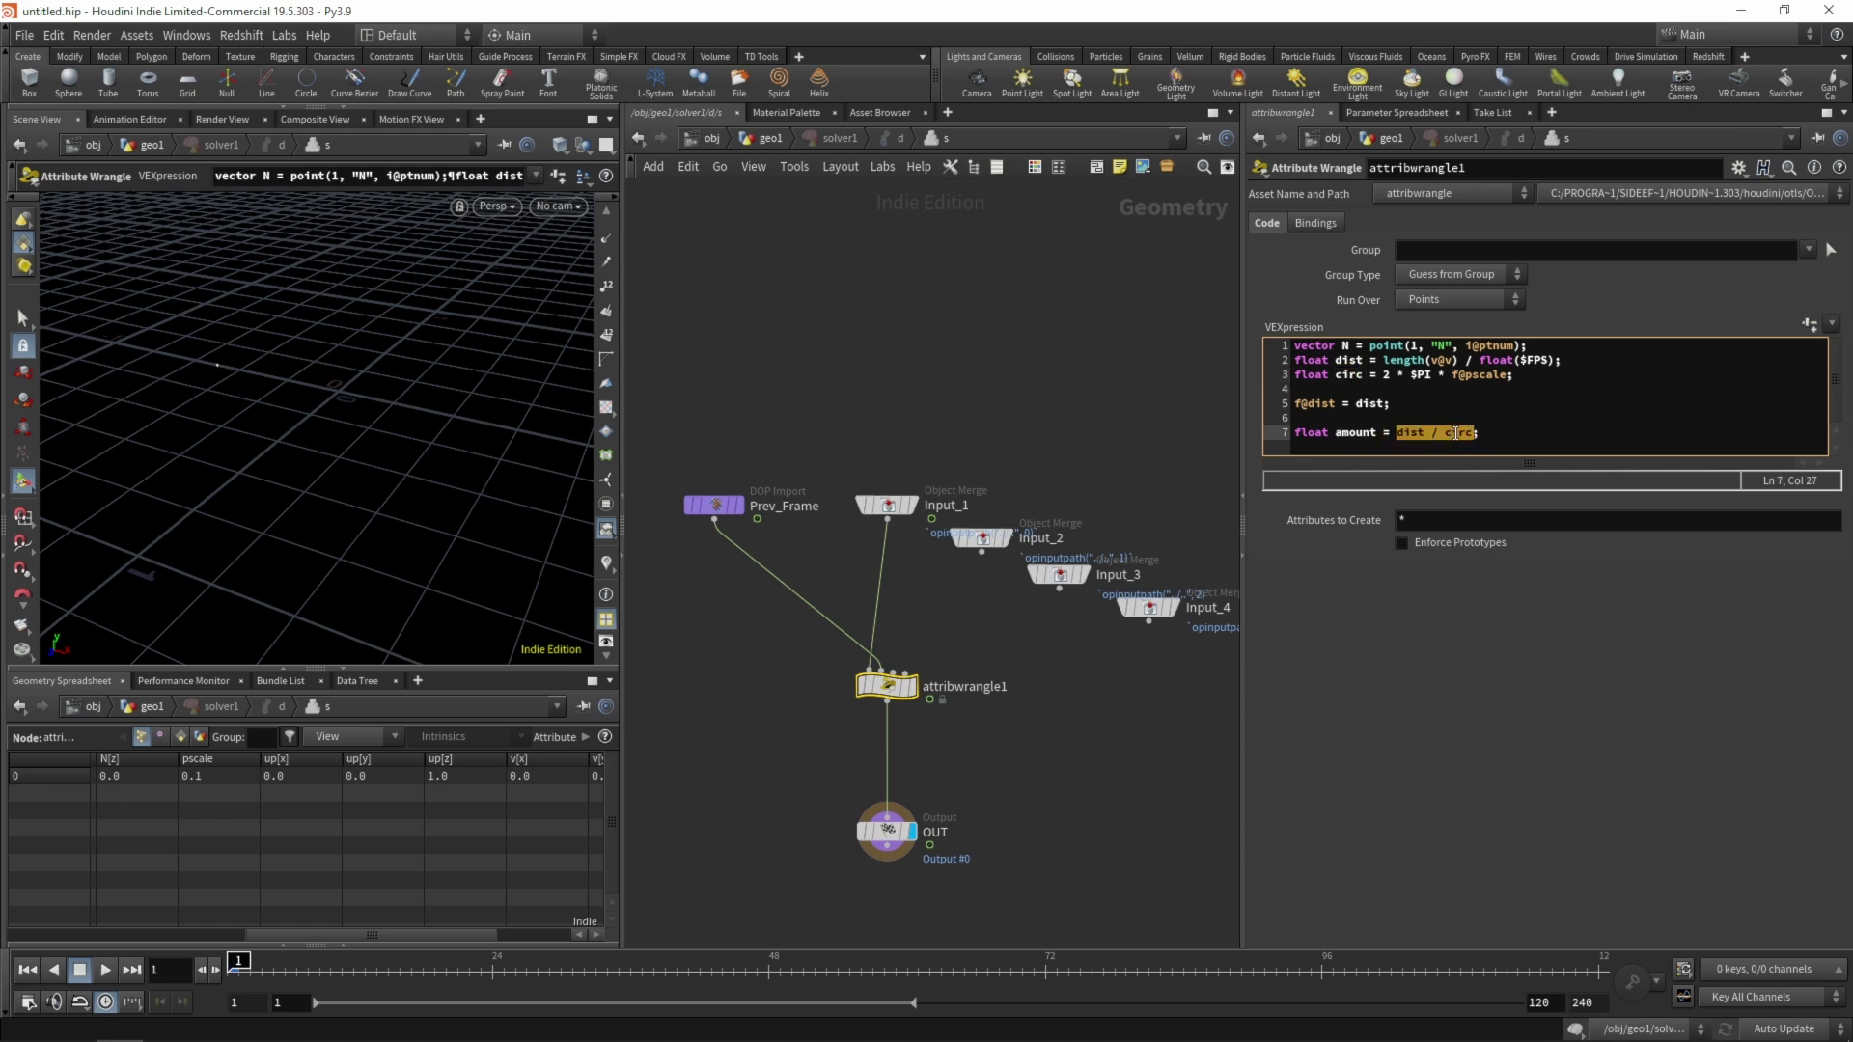
pyautogui.doubleClick(1454, 432)
# Add the line matrix3 m = ident(); below the amount declaration, separated by a blank line
pyautogui.click(1480, 433)
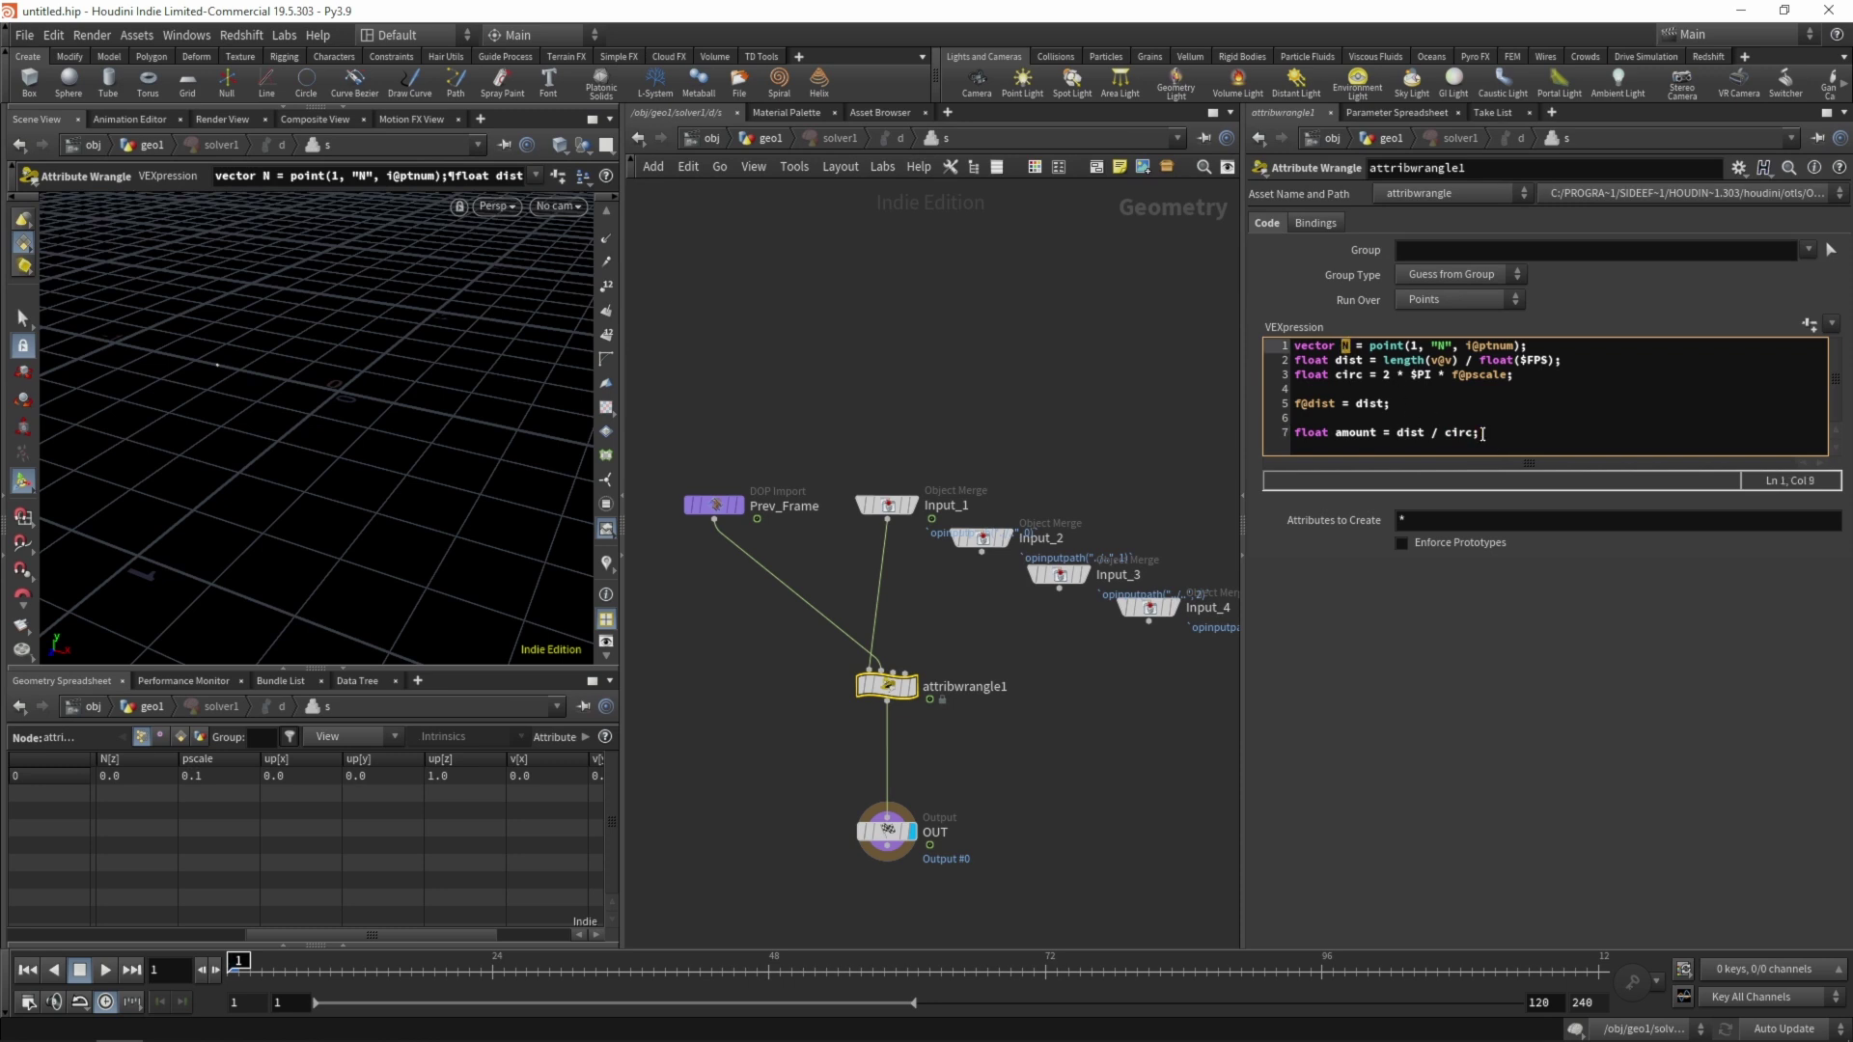
pyautogui.press('Return')
pyautogui.press('Return')
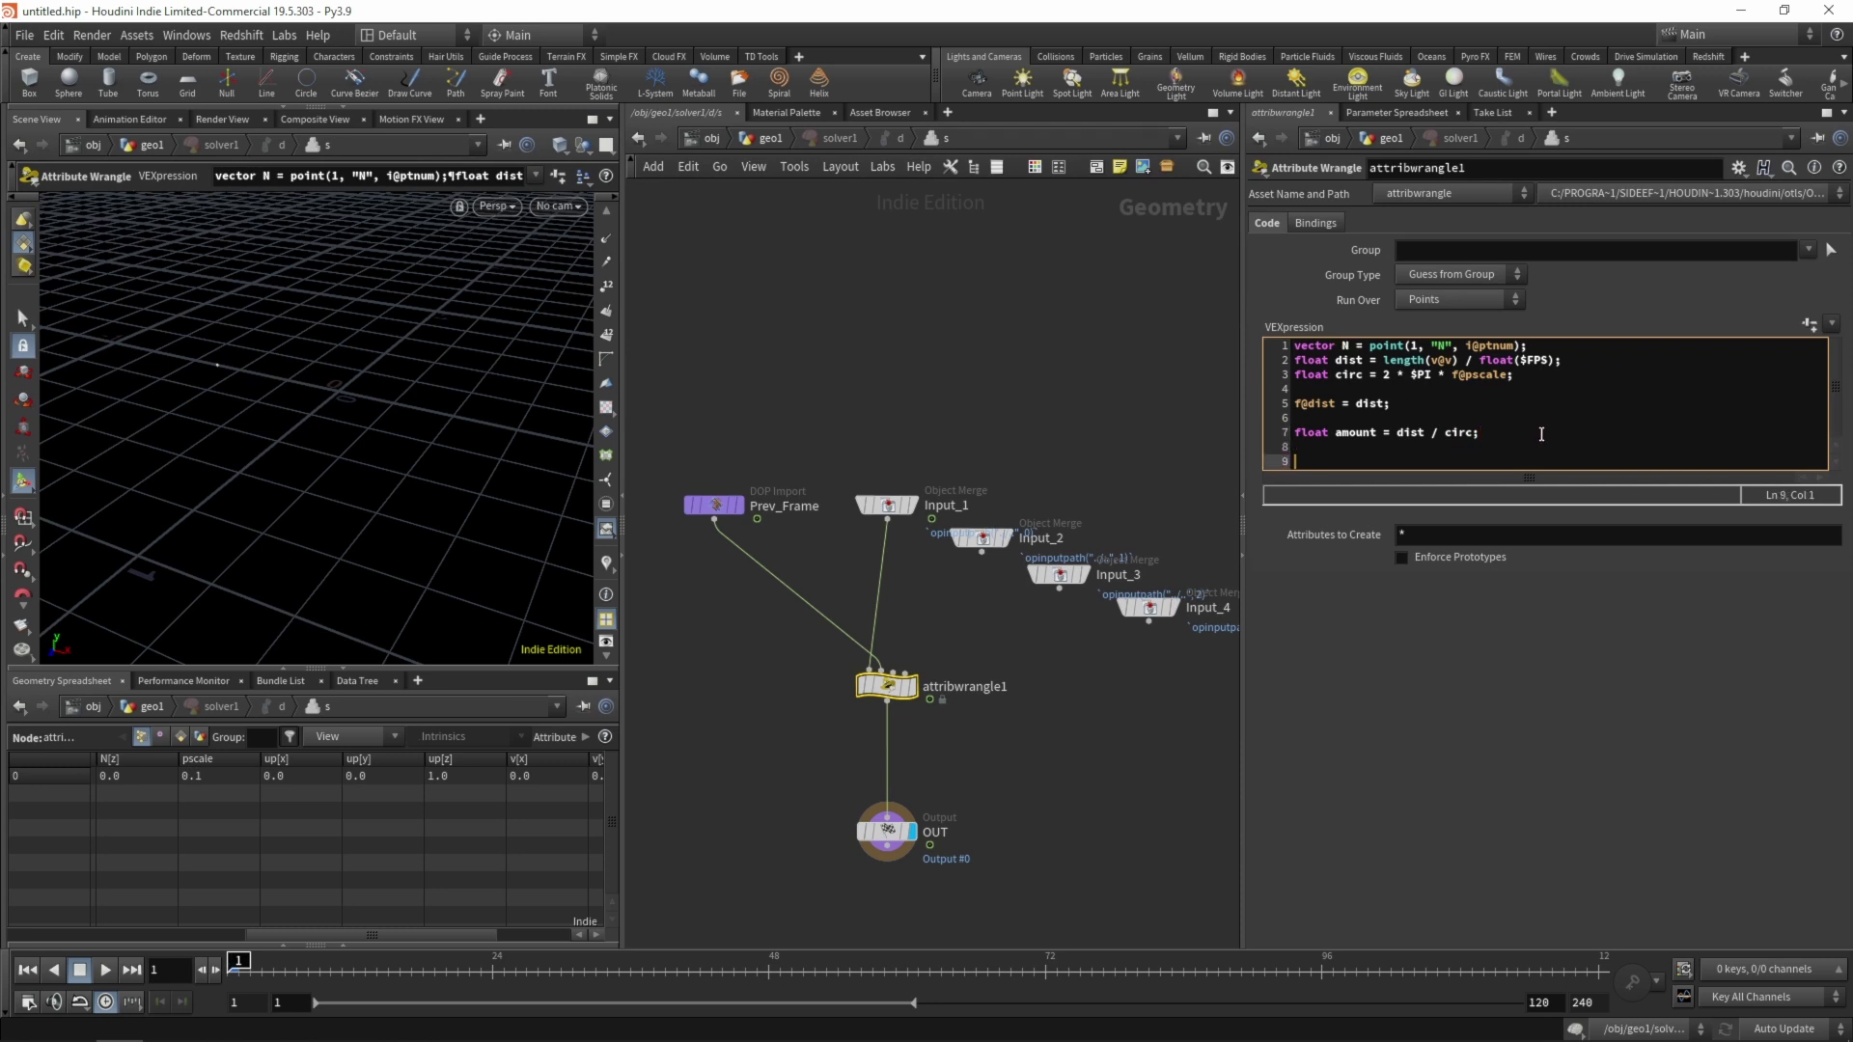
pyautogui.write('matrix')
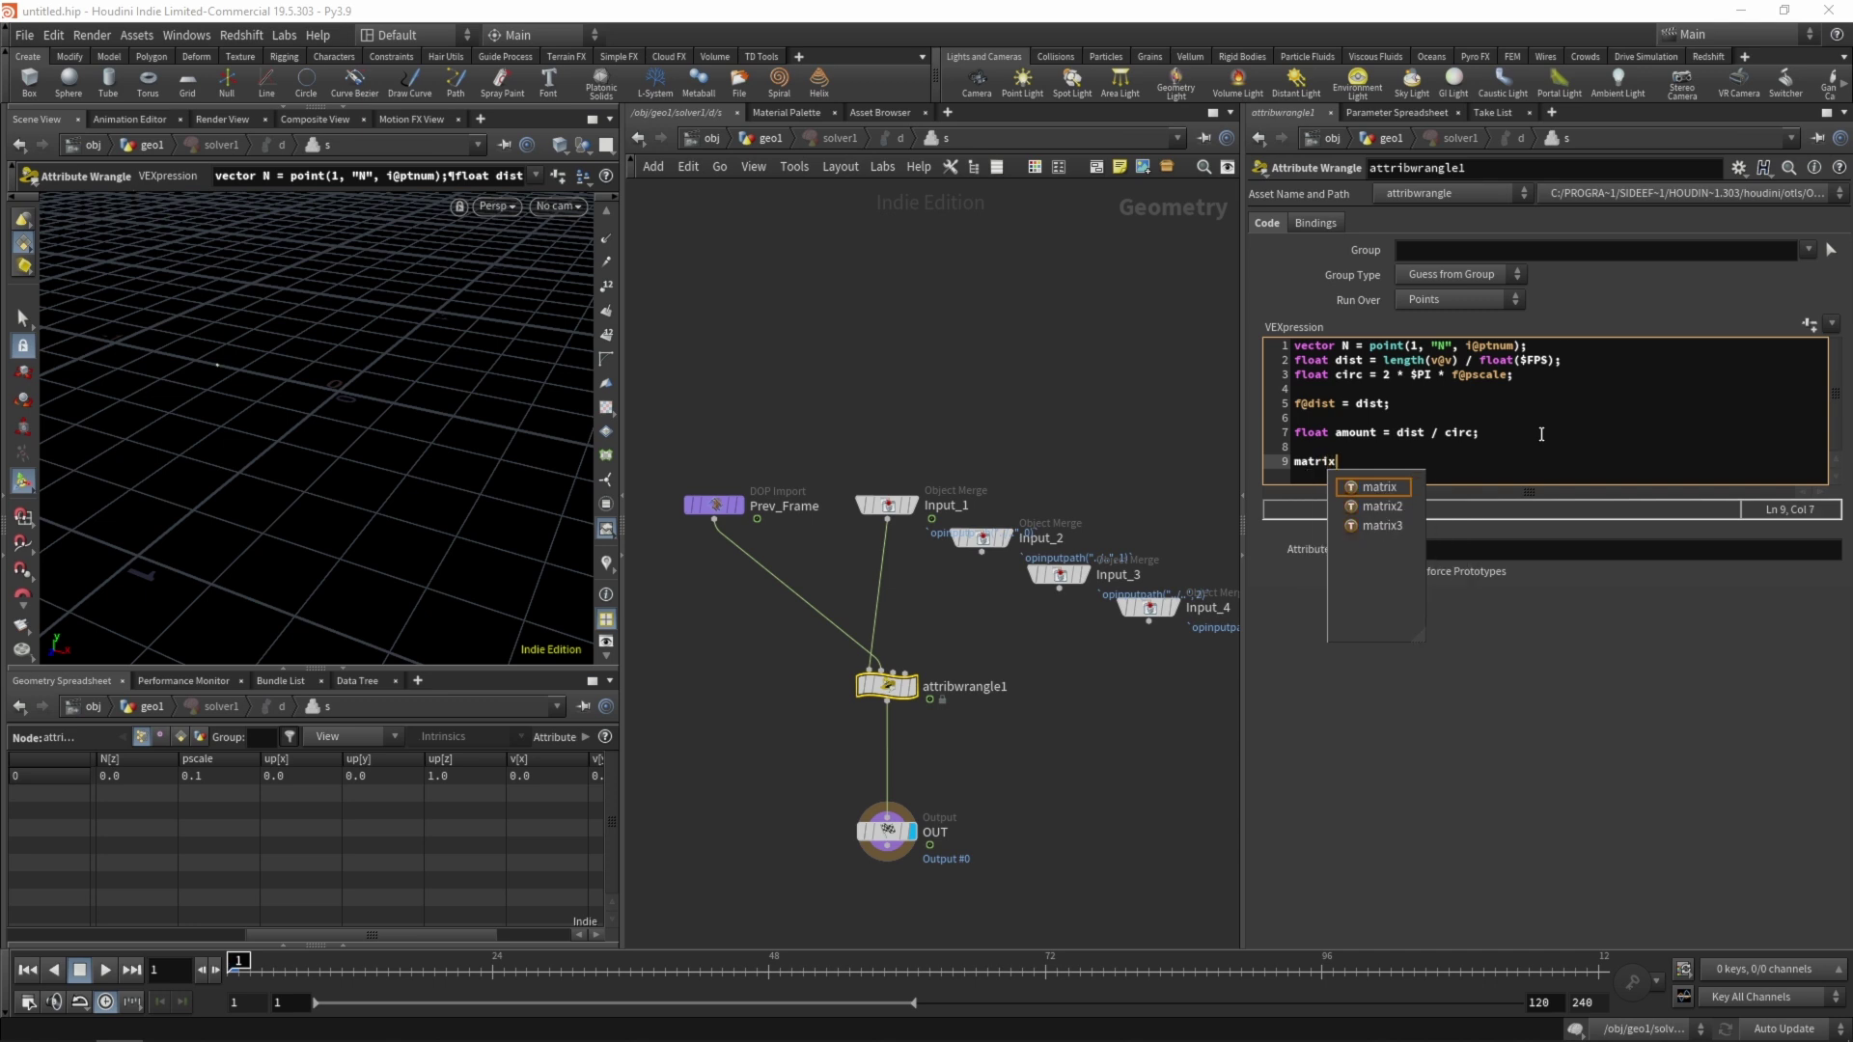
pyautogui.write('3 m ')
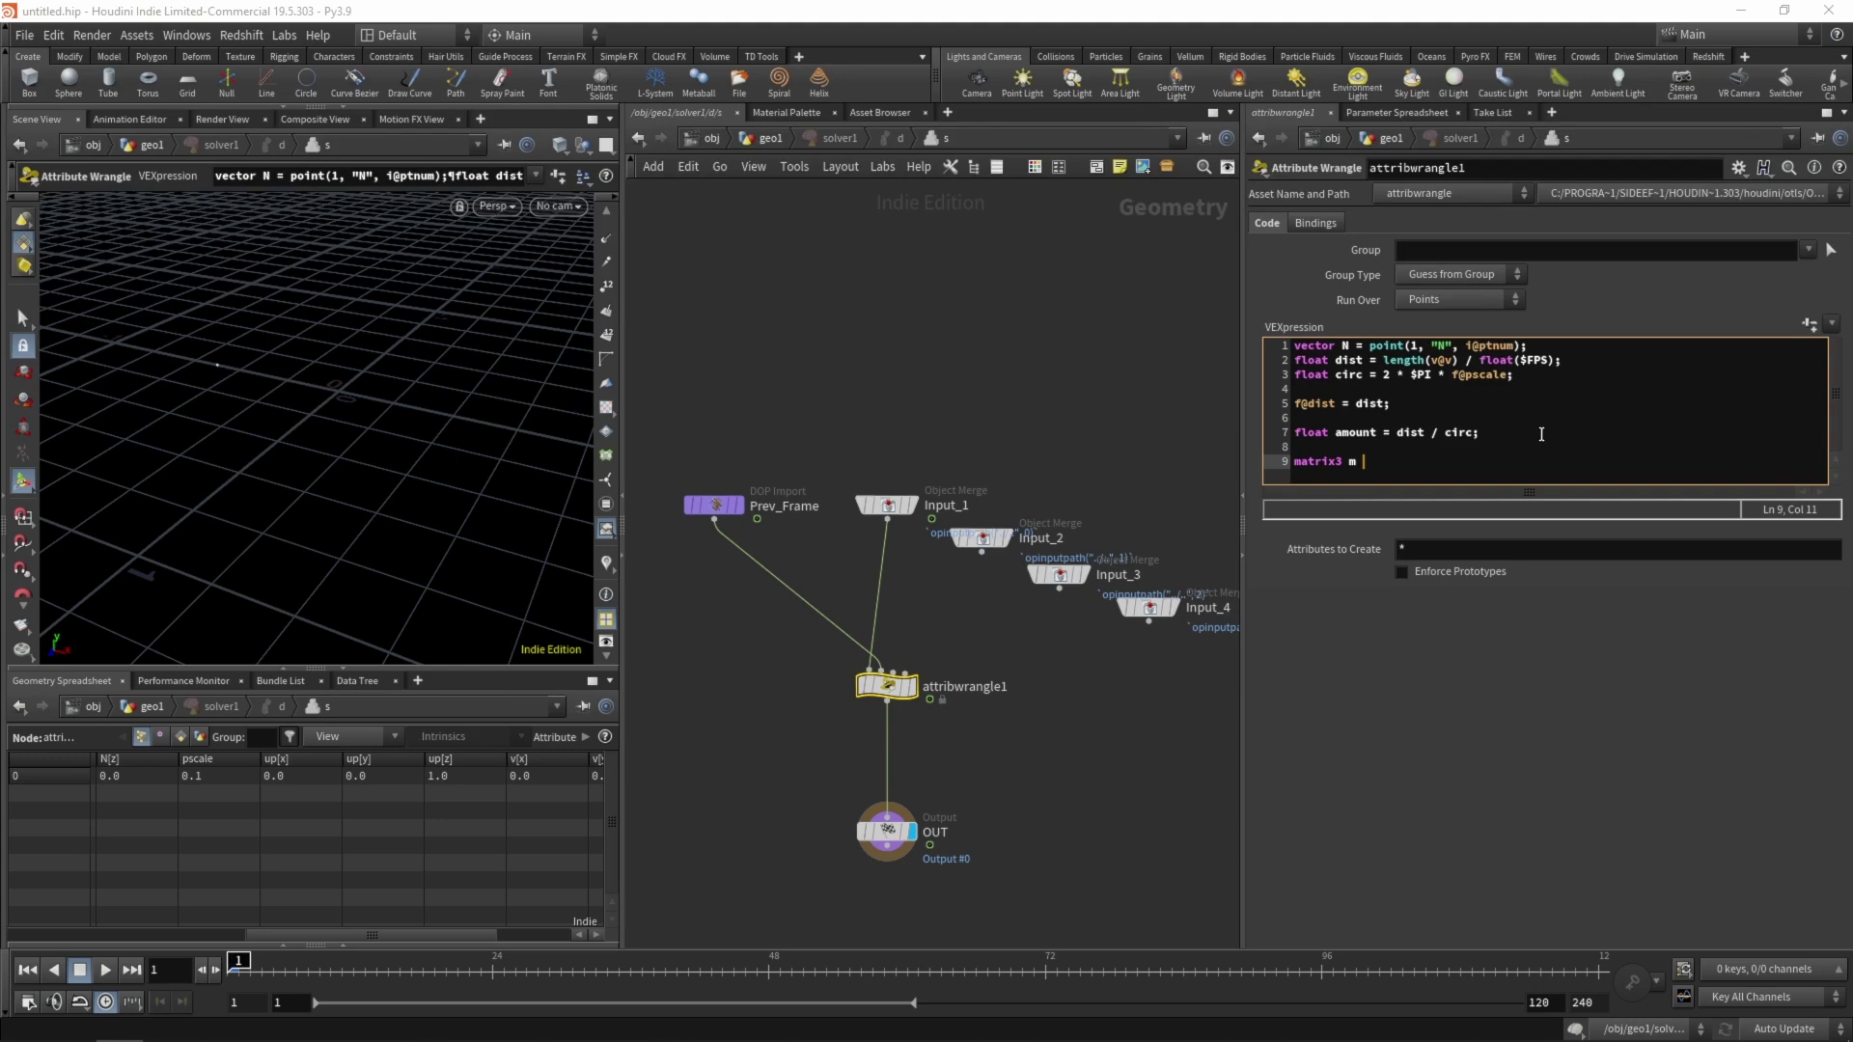
pyautogui.write('= ident();')
# Add the line rotate(m, amount, axis); directly below the matrix3 declaration
pyautogui.press('Return')
pyautogui.write('rotate')
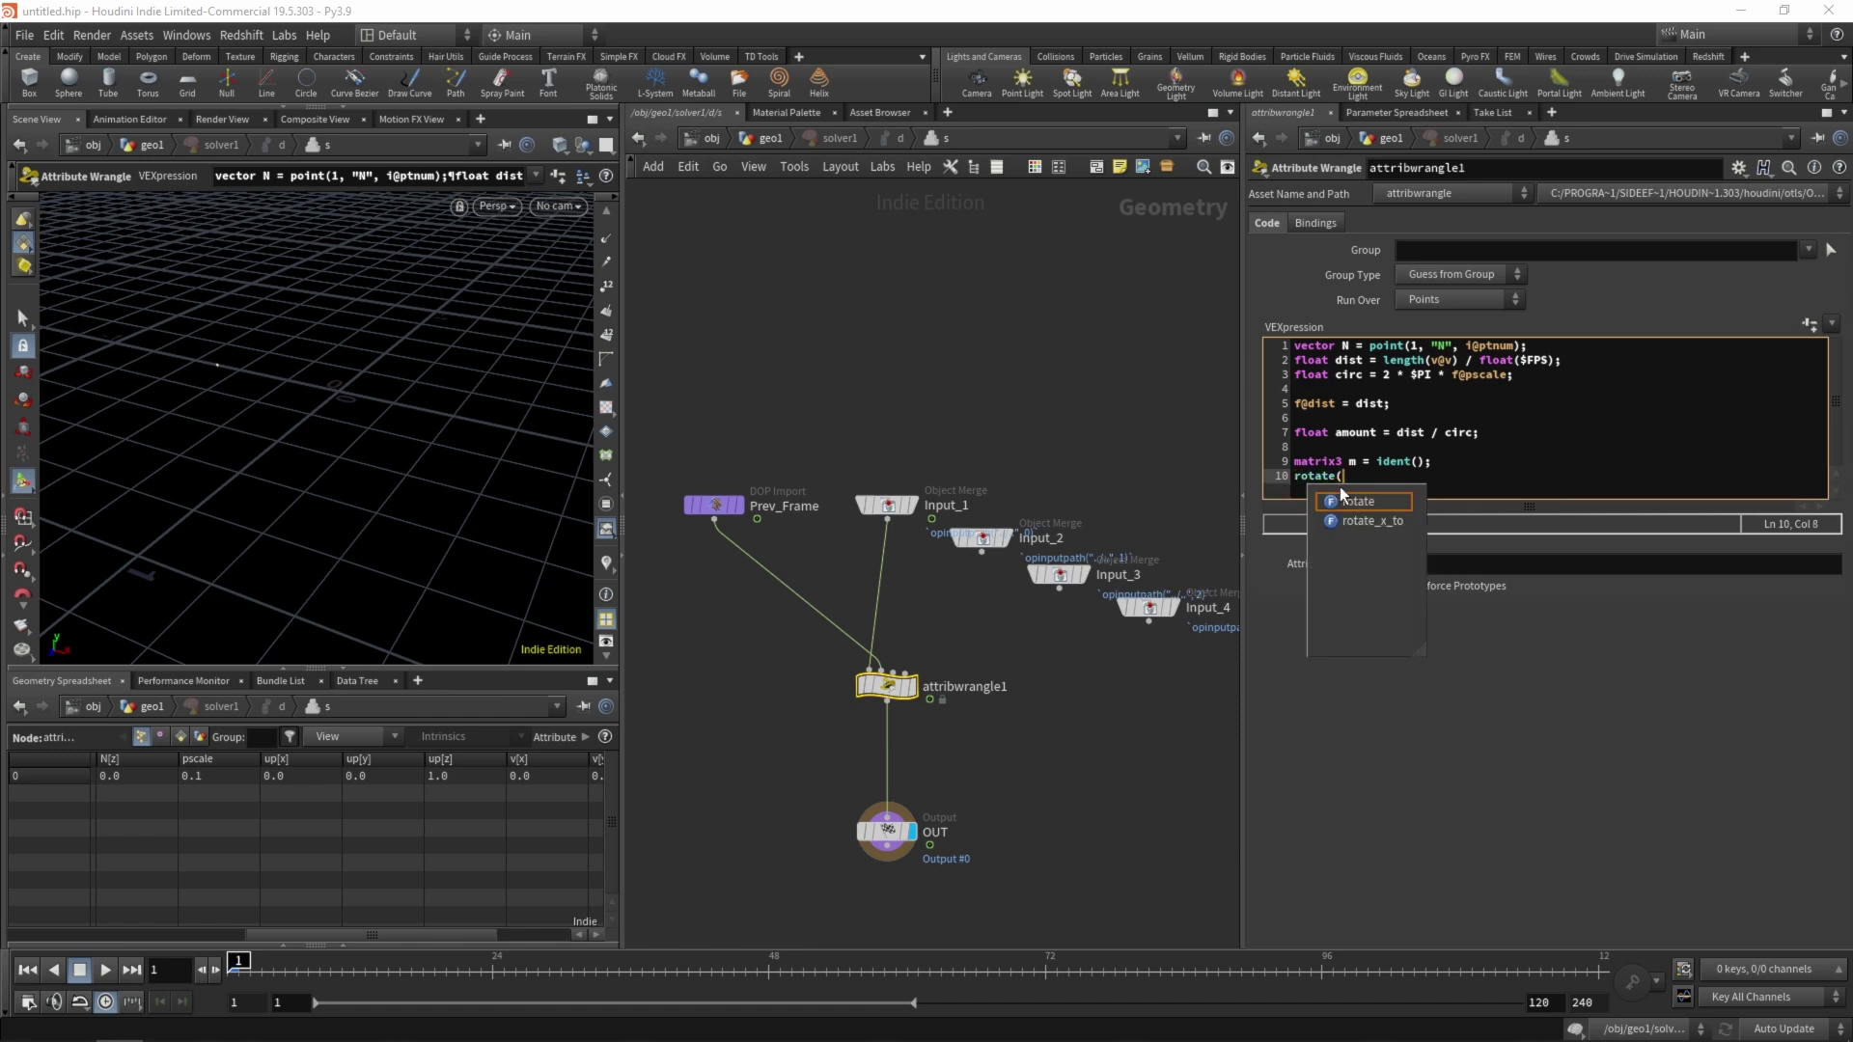
pyautogui.write('(')
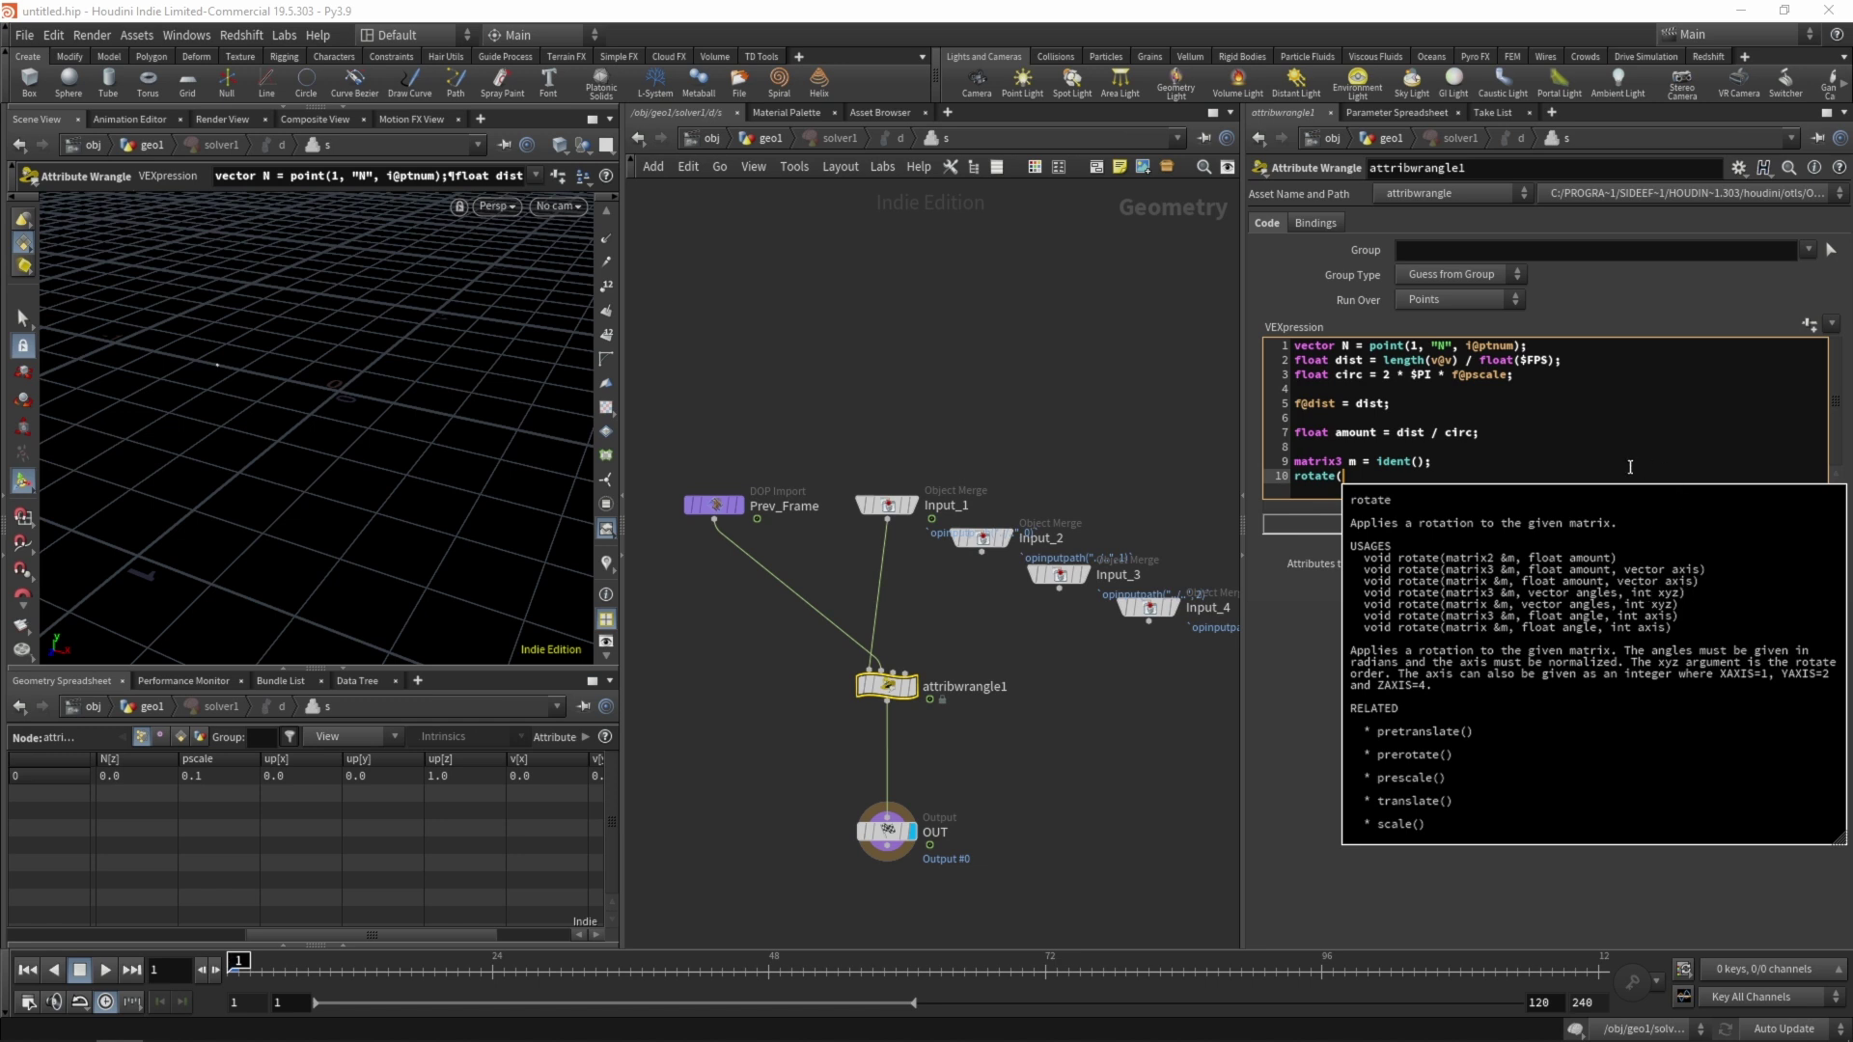
pyautogui.write('m')
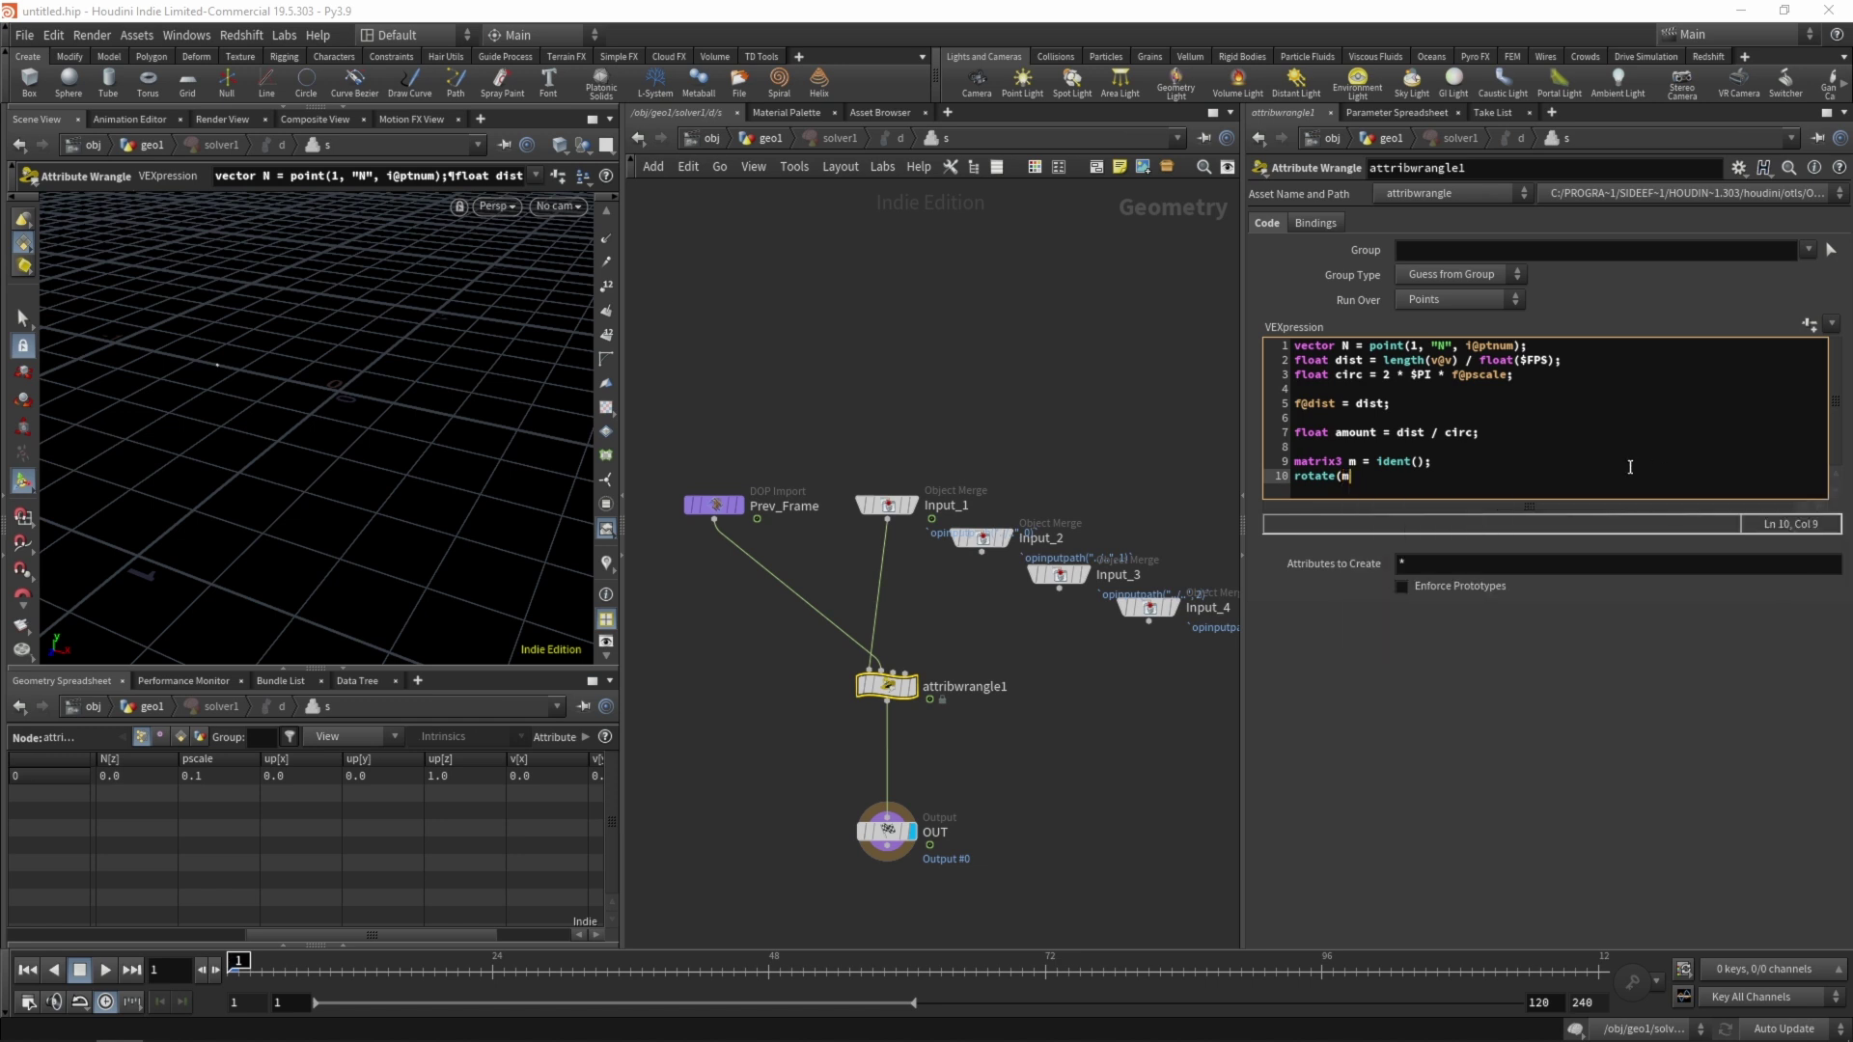
pyautogui.write(', amount, axis);')
# Declare vector axis; on its own line below the circ declaration in attribwrangle1, separated by a blank line
pyautogui.click(1534, 378)
pyautogui.press('Return')
pyautogui.press('Return')
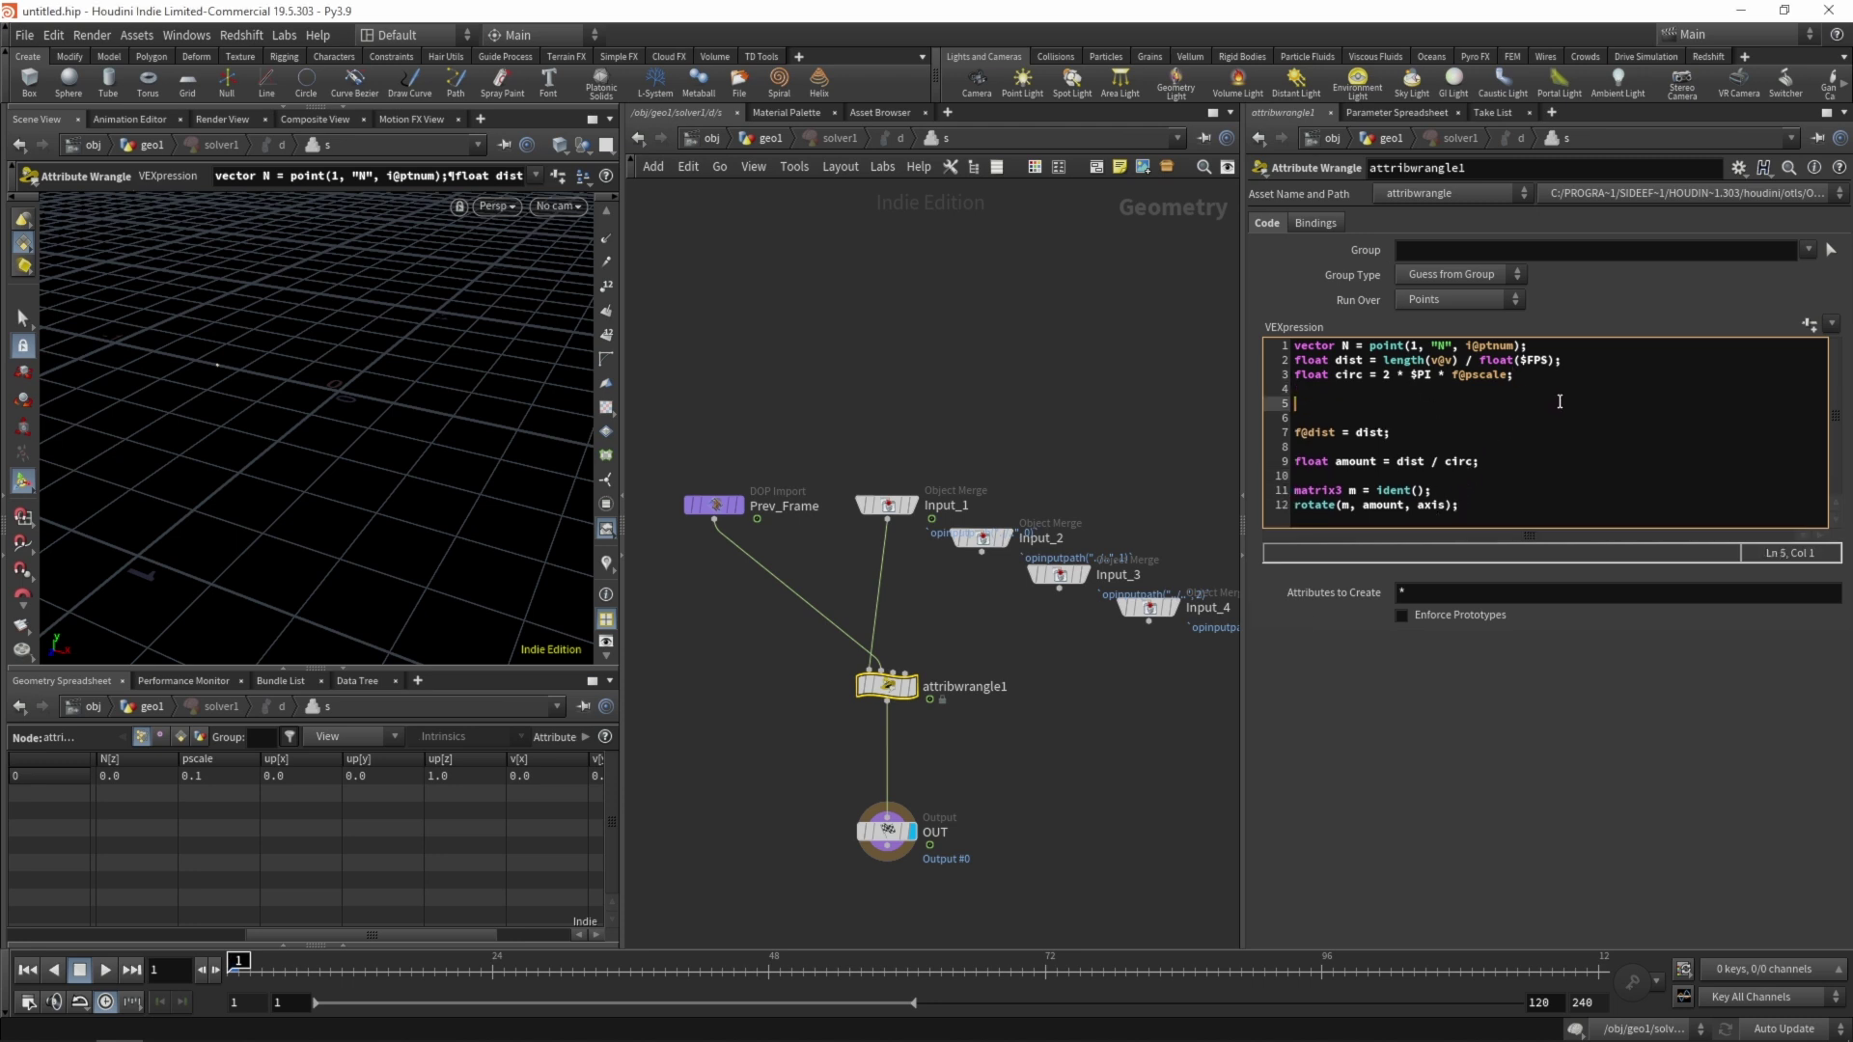
pyautogui.write('vector ')
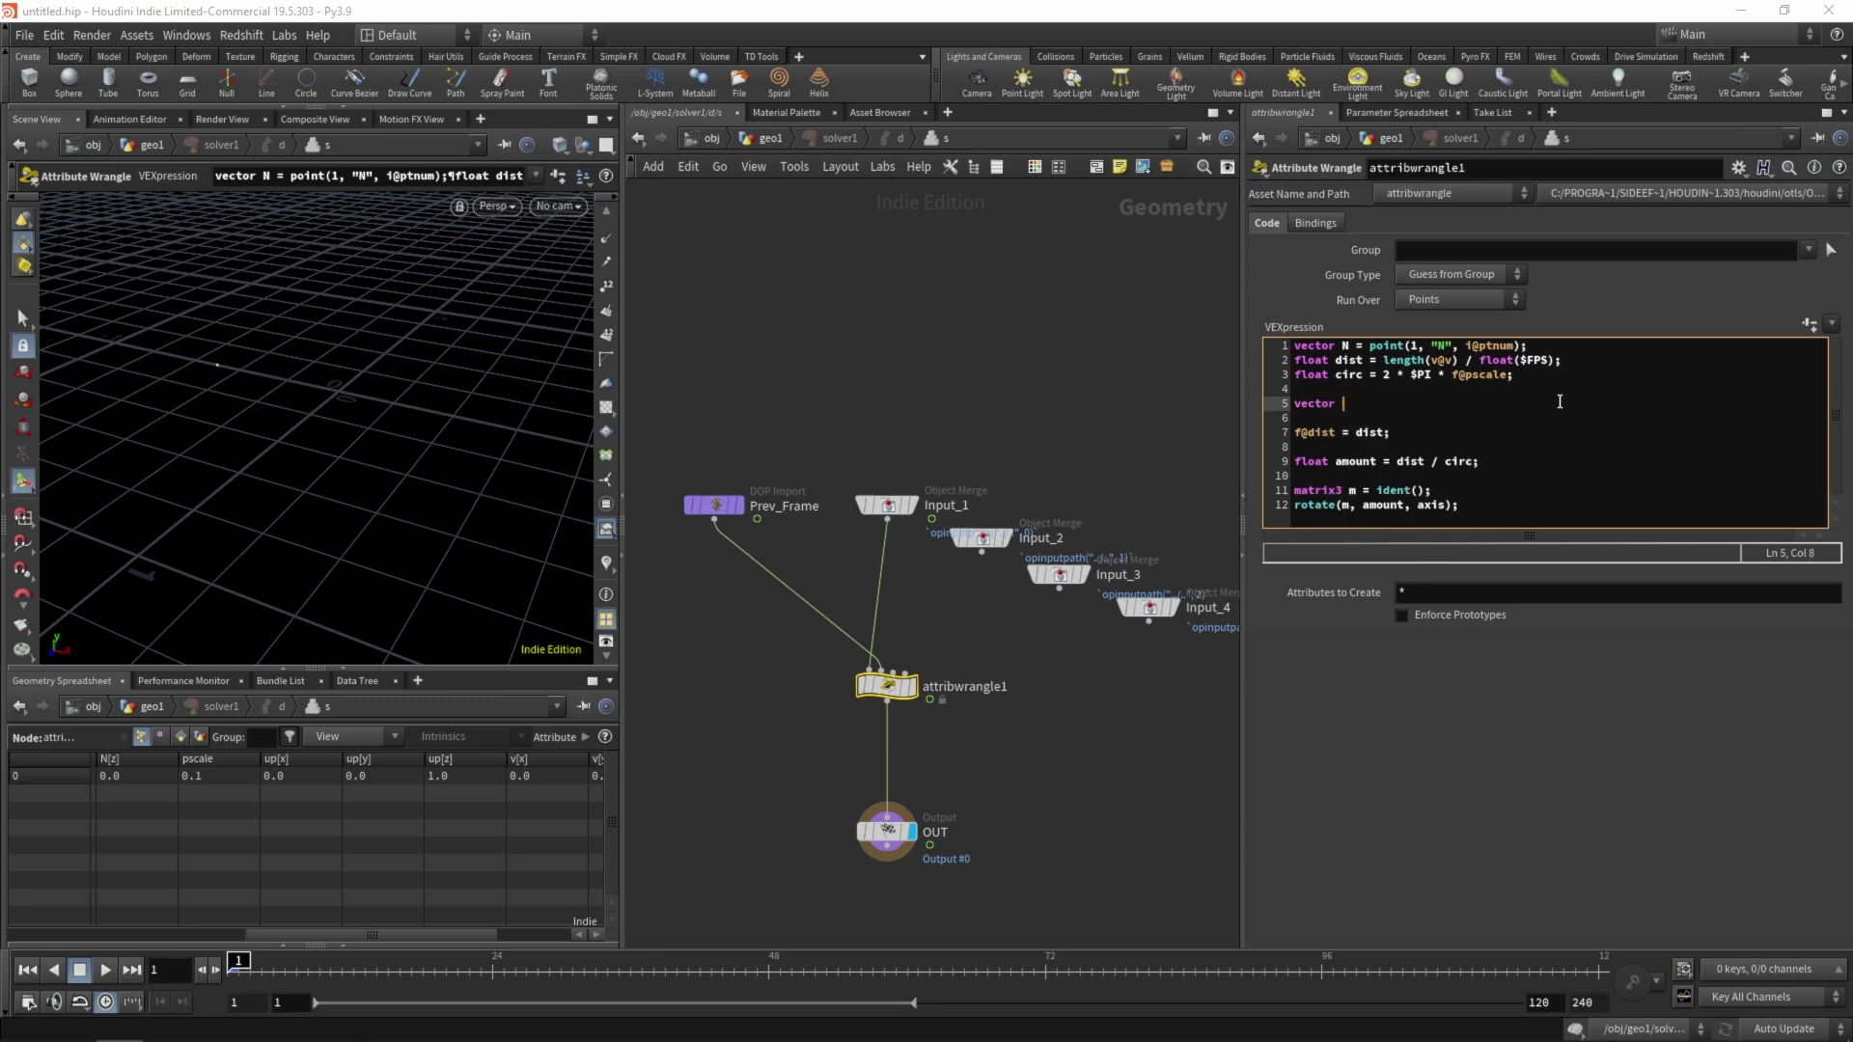
pyautogui.write('axis;')
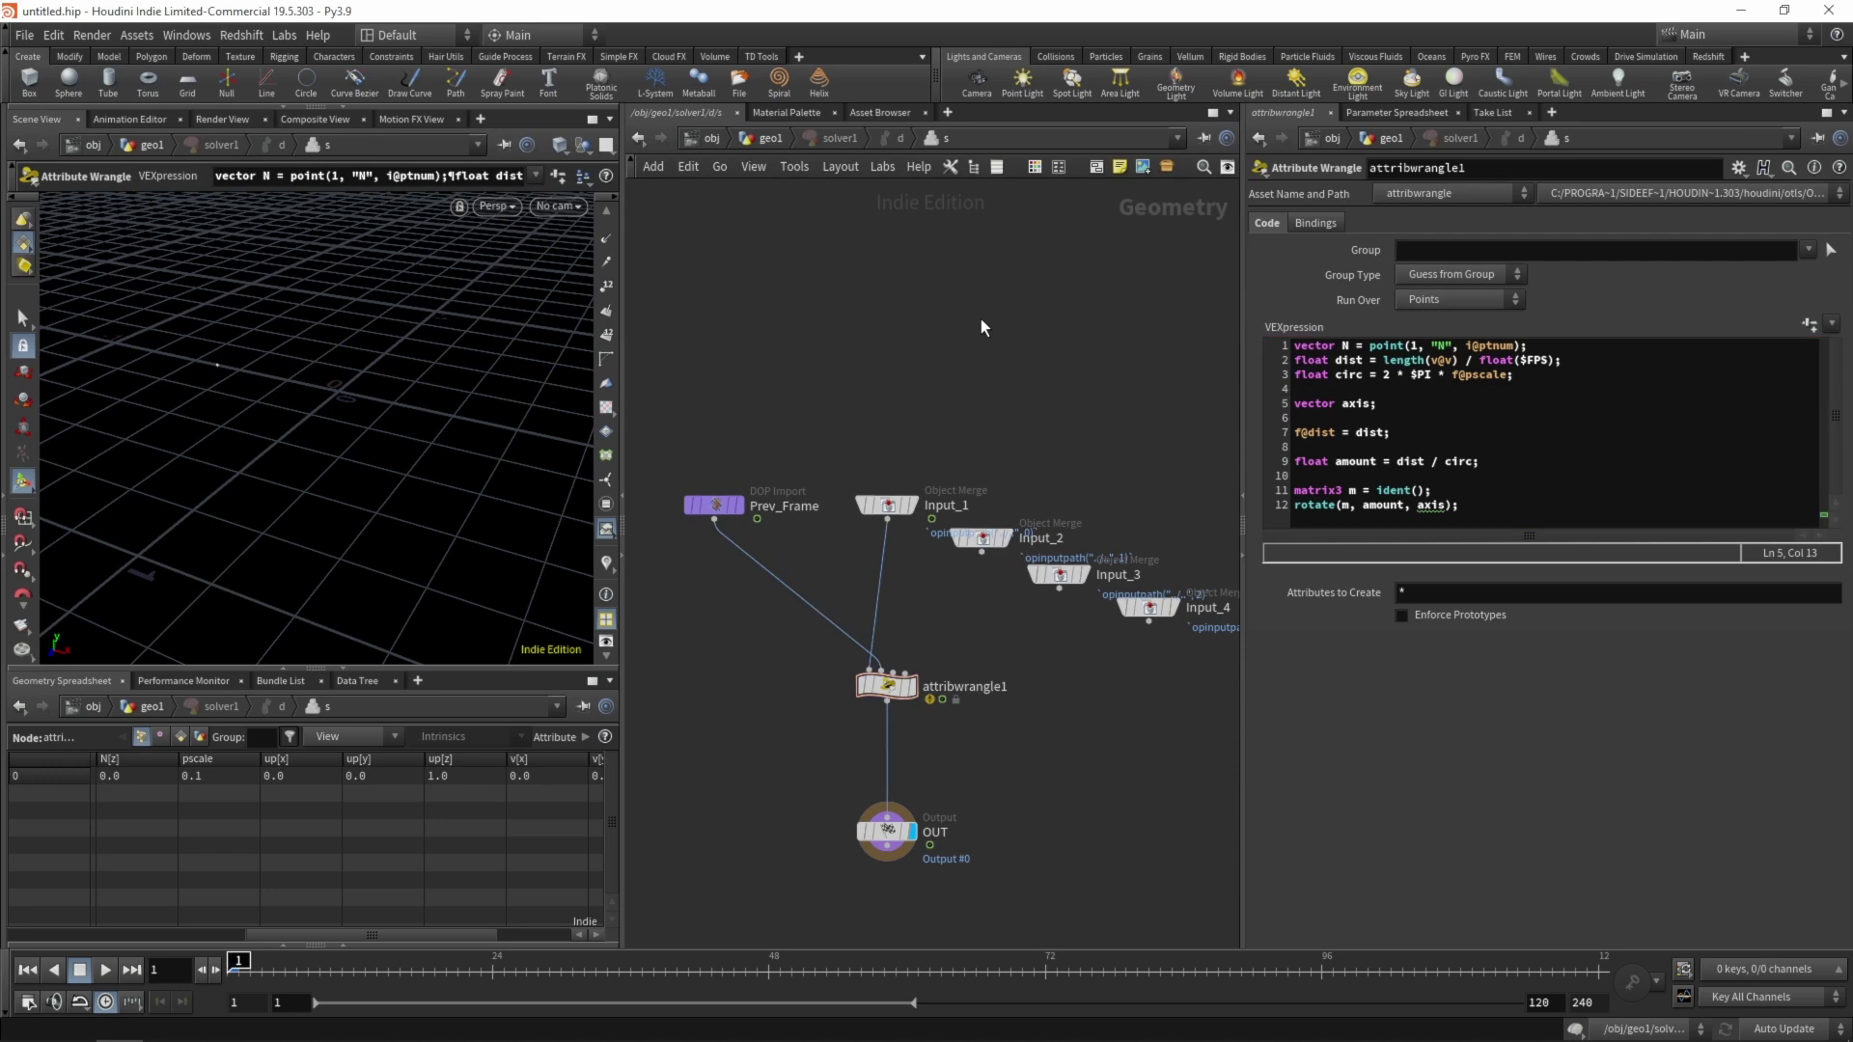
# Return to geo1, display attribwrangle2, and turn on the viewport display of its point's vectors
pyautogui.press('u')
pyautogui.press('u')
pyautogui.press('u')
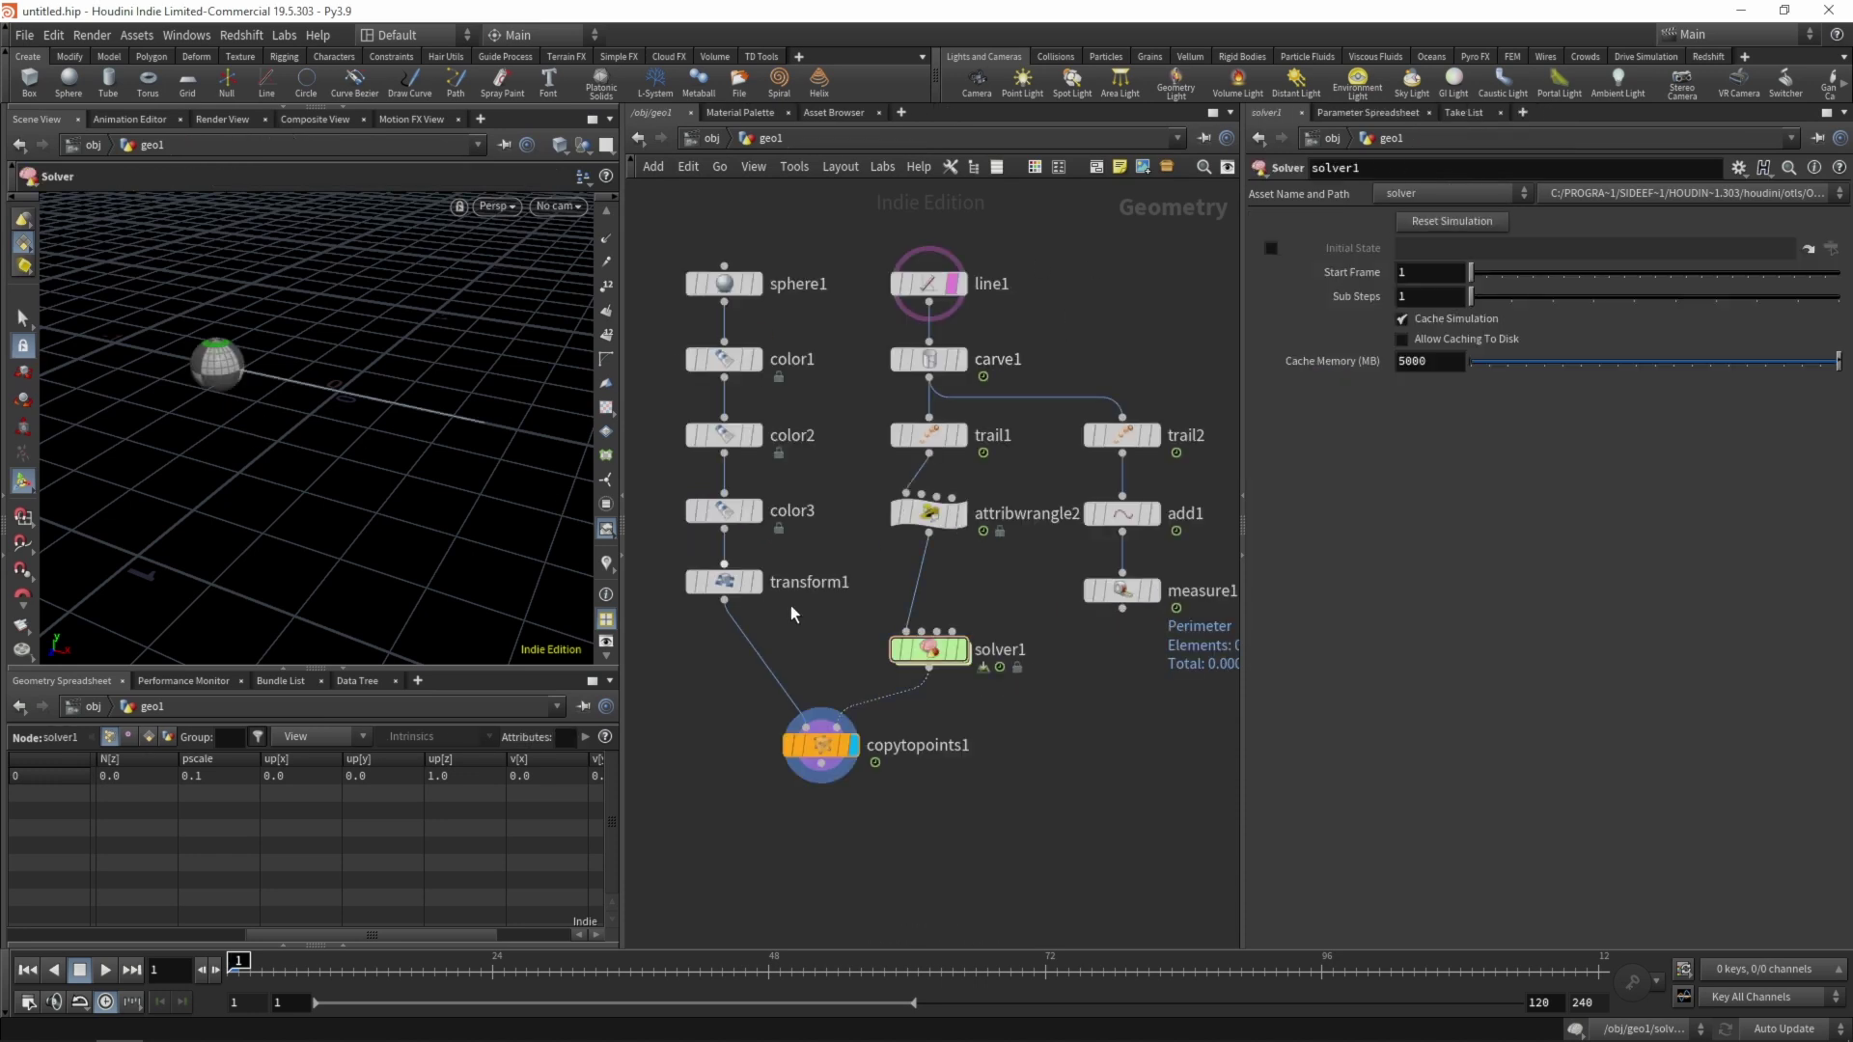
pyautogui.click(961, 513)
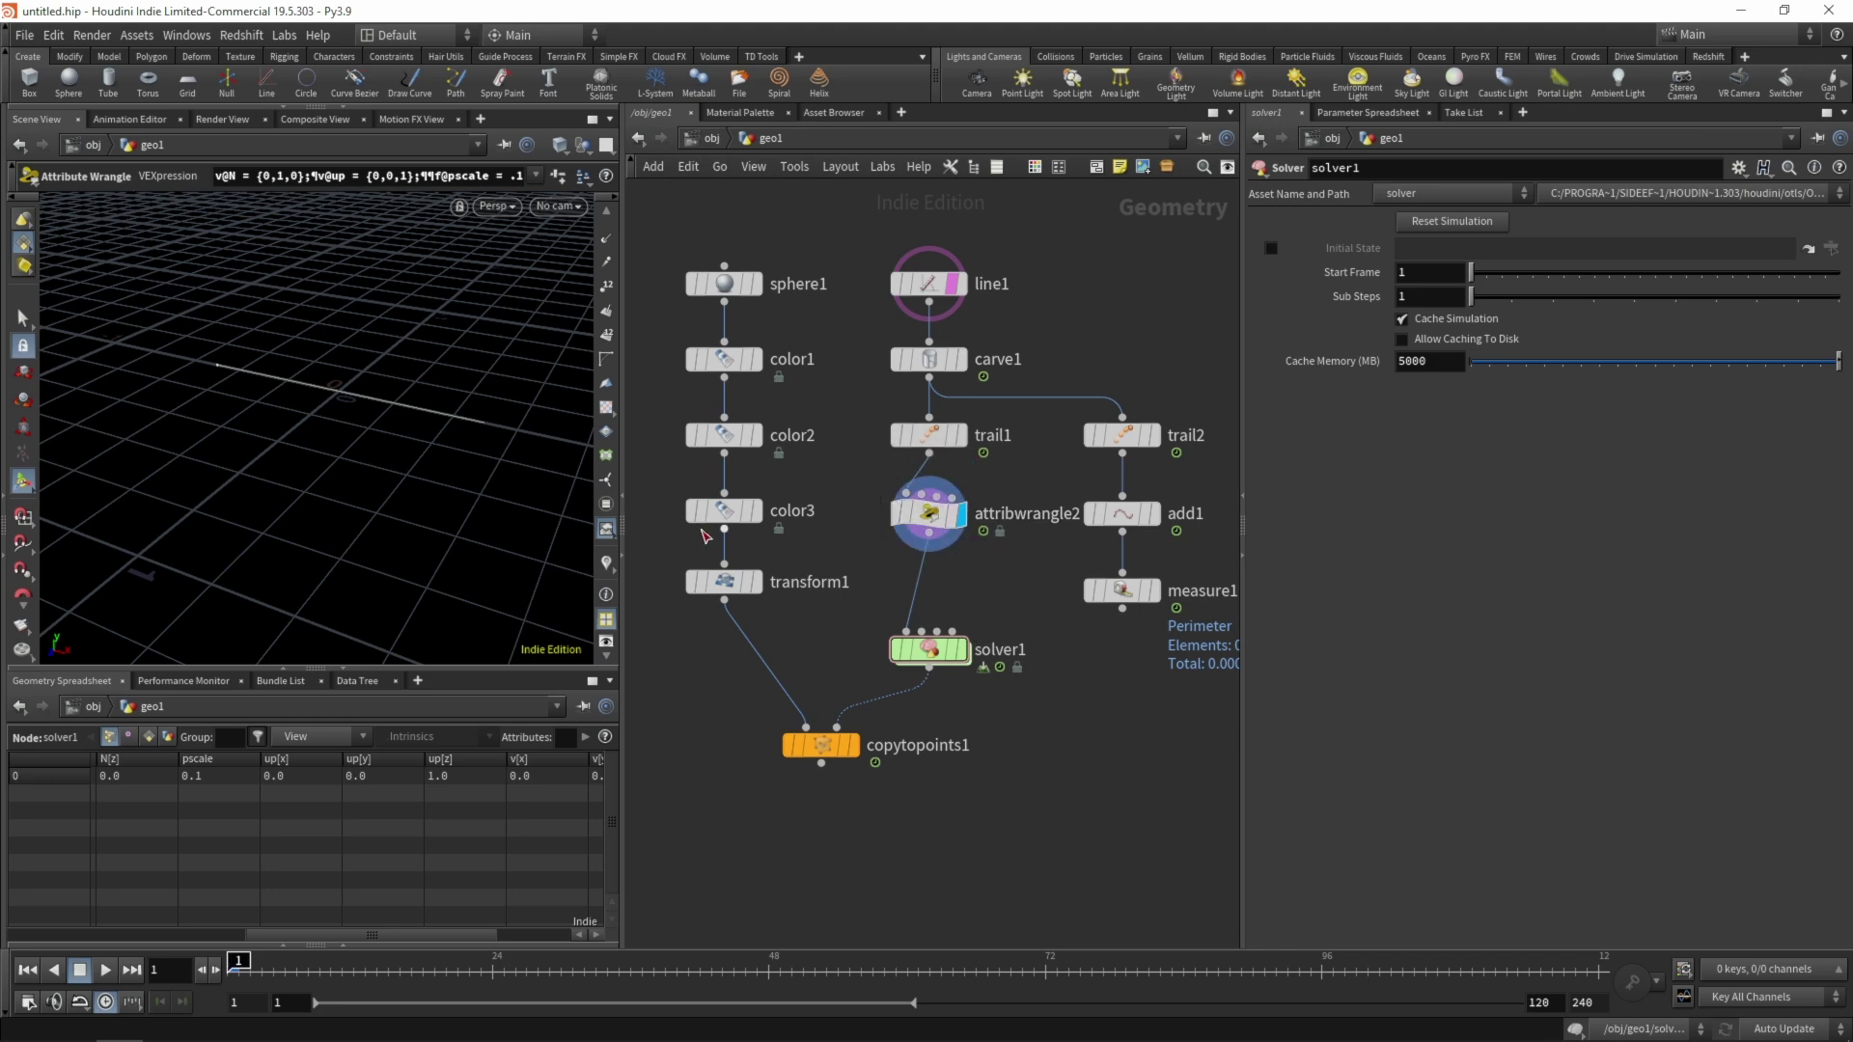
pyautogui.click(606, 564)
pyautogui.press('Escape')
pyautogui.moveTo(319, 419); pyautogui.dragTo(158, 355)
pyautogui.press('Return')
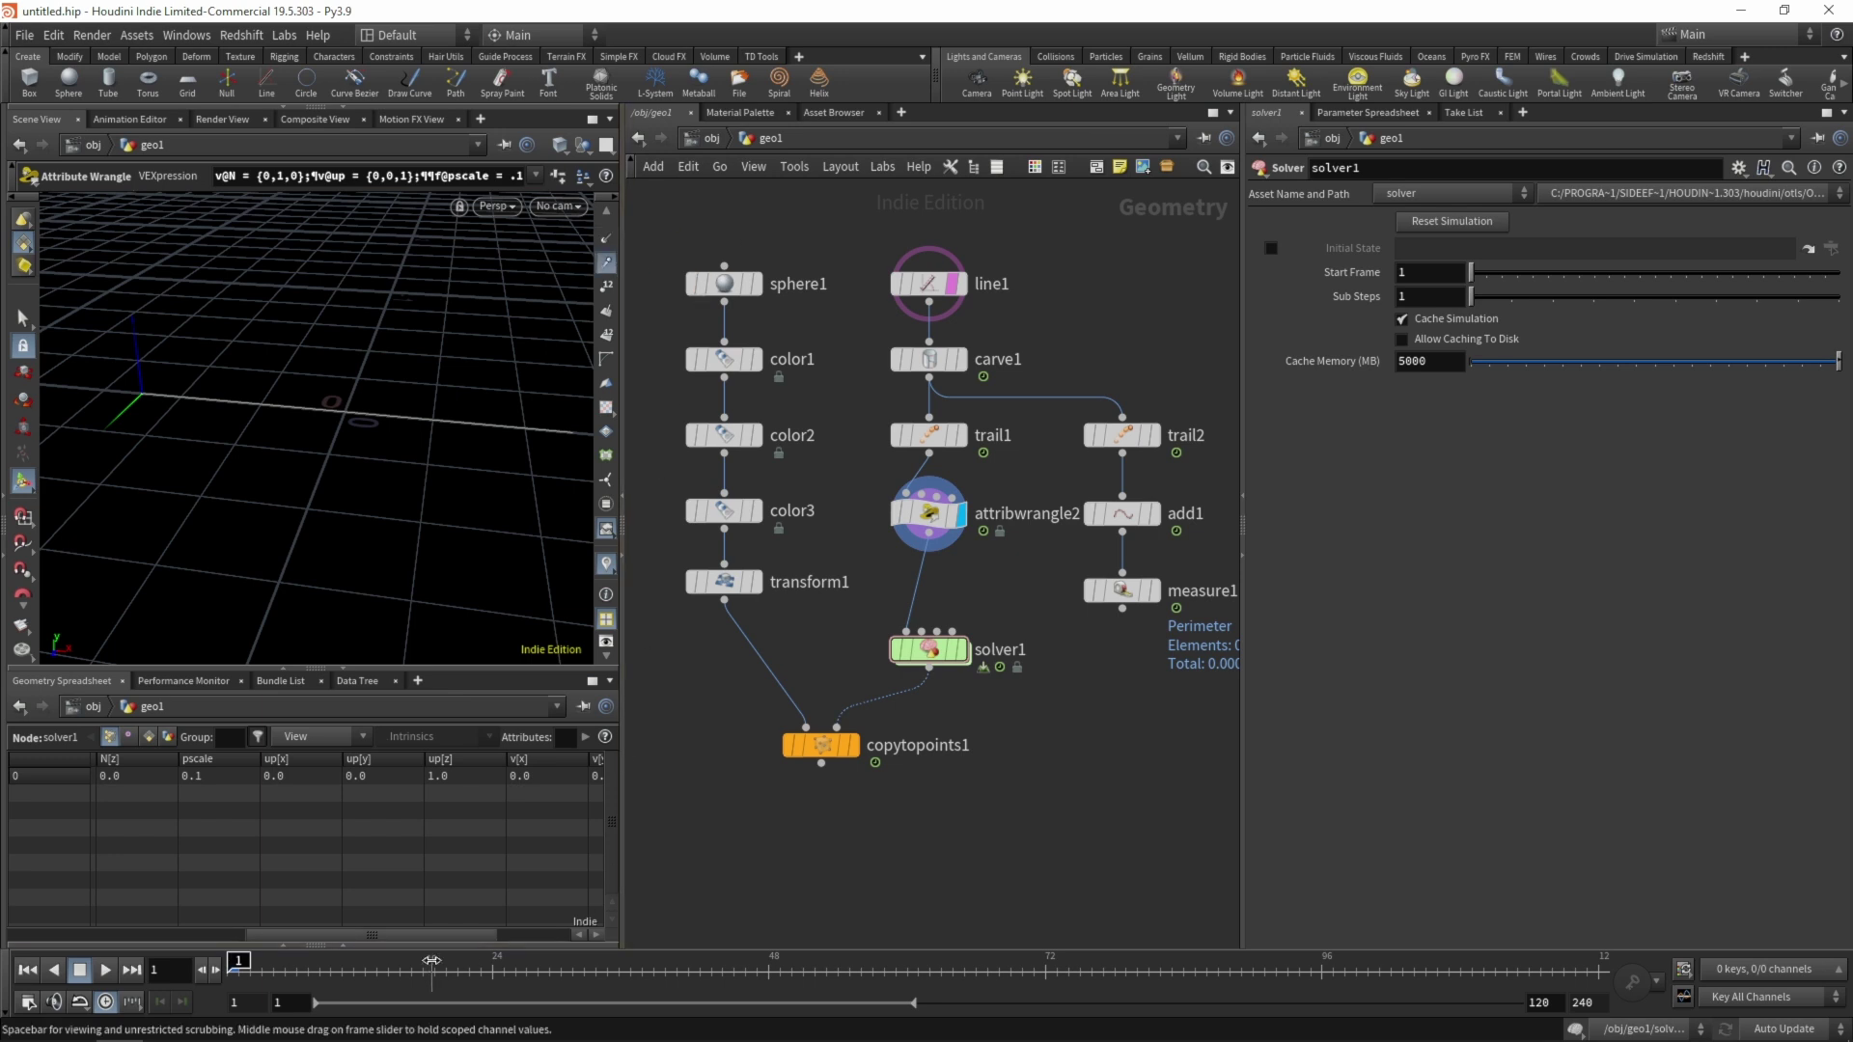
# Scrub to frame 29 and examine the directions of attribwrangle2's point vectors up close, with the reference grid temporarily hidden
pyautogui.moveTo(432, 965); pyautogui.dragTo(549, 961)
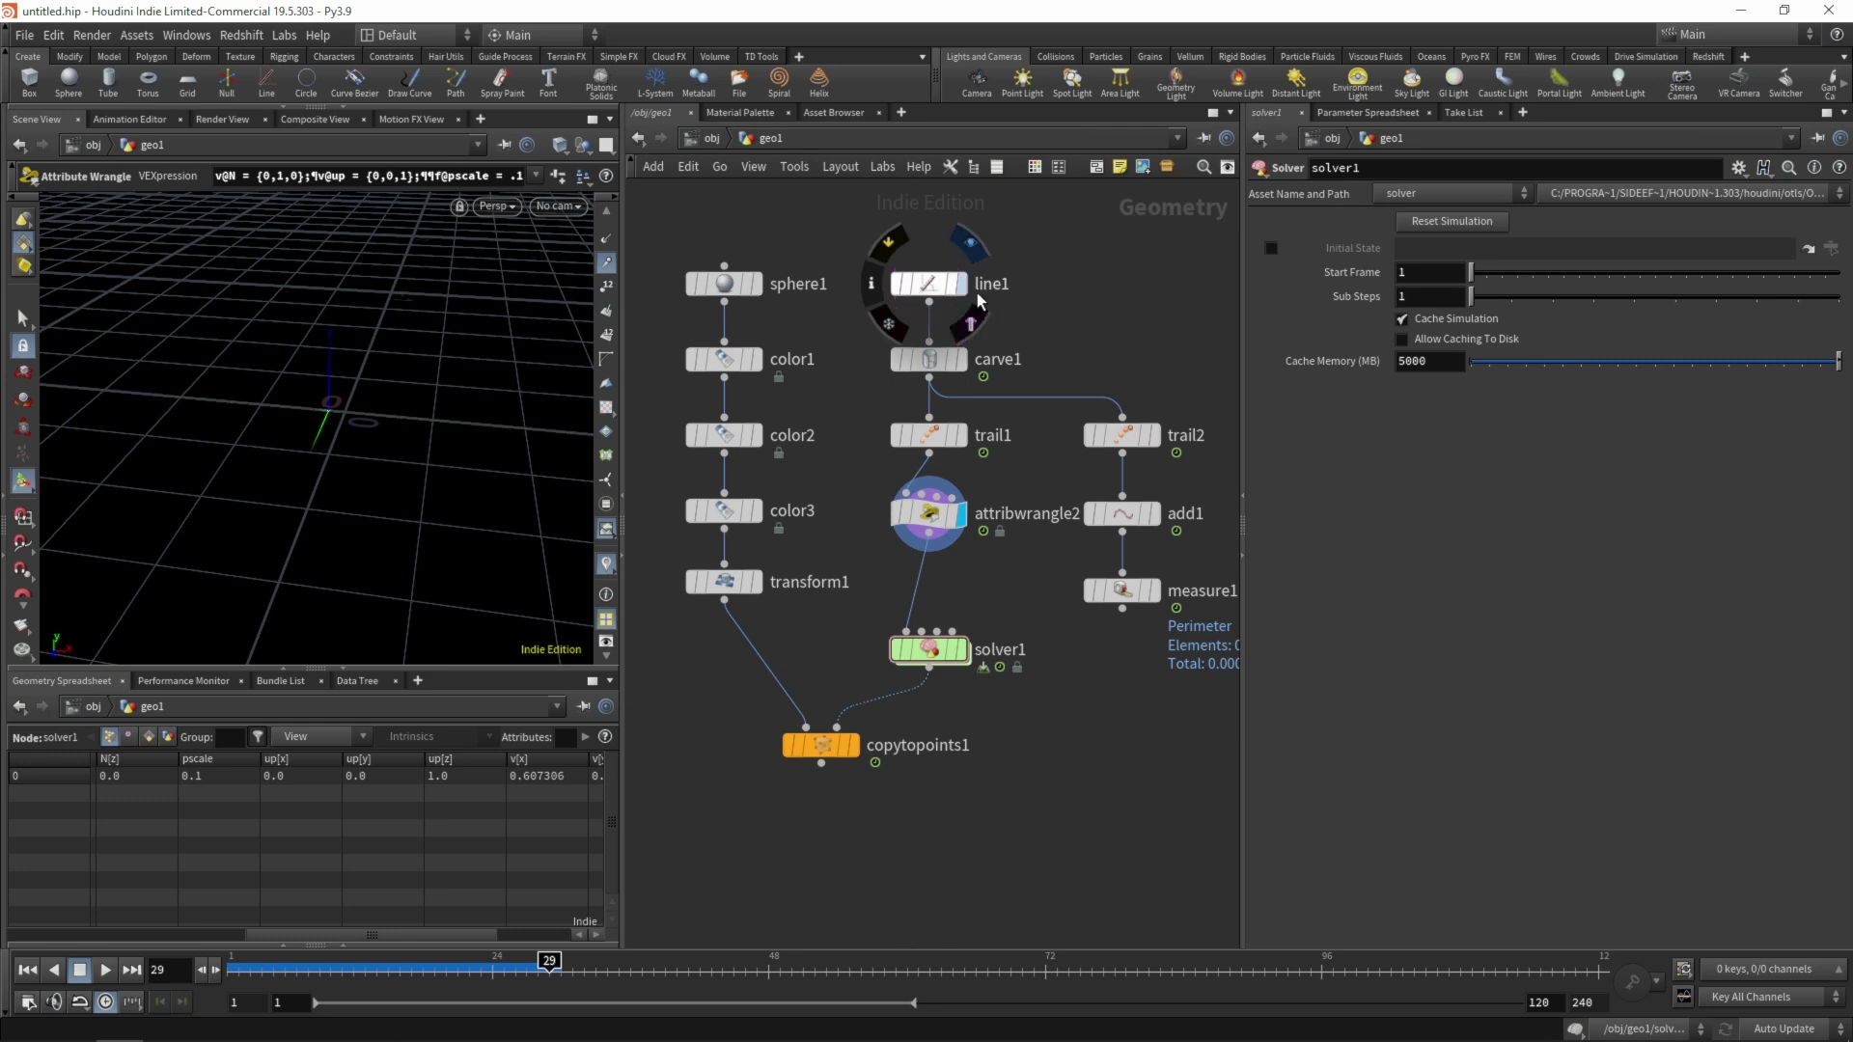
pyautogui.press('Escape')
pyautogui.scroll(5, 373, 415)
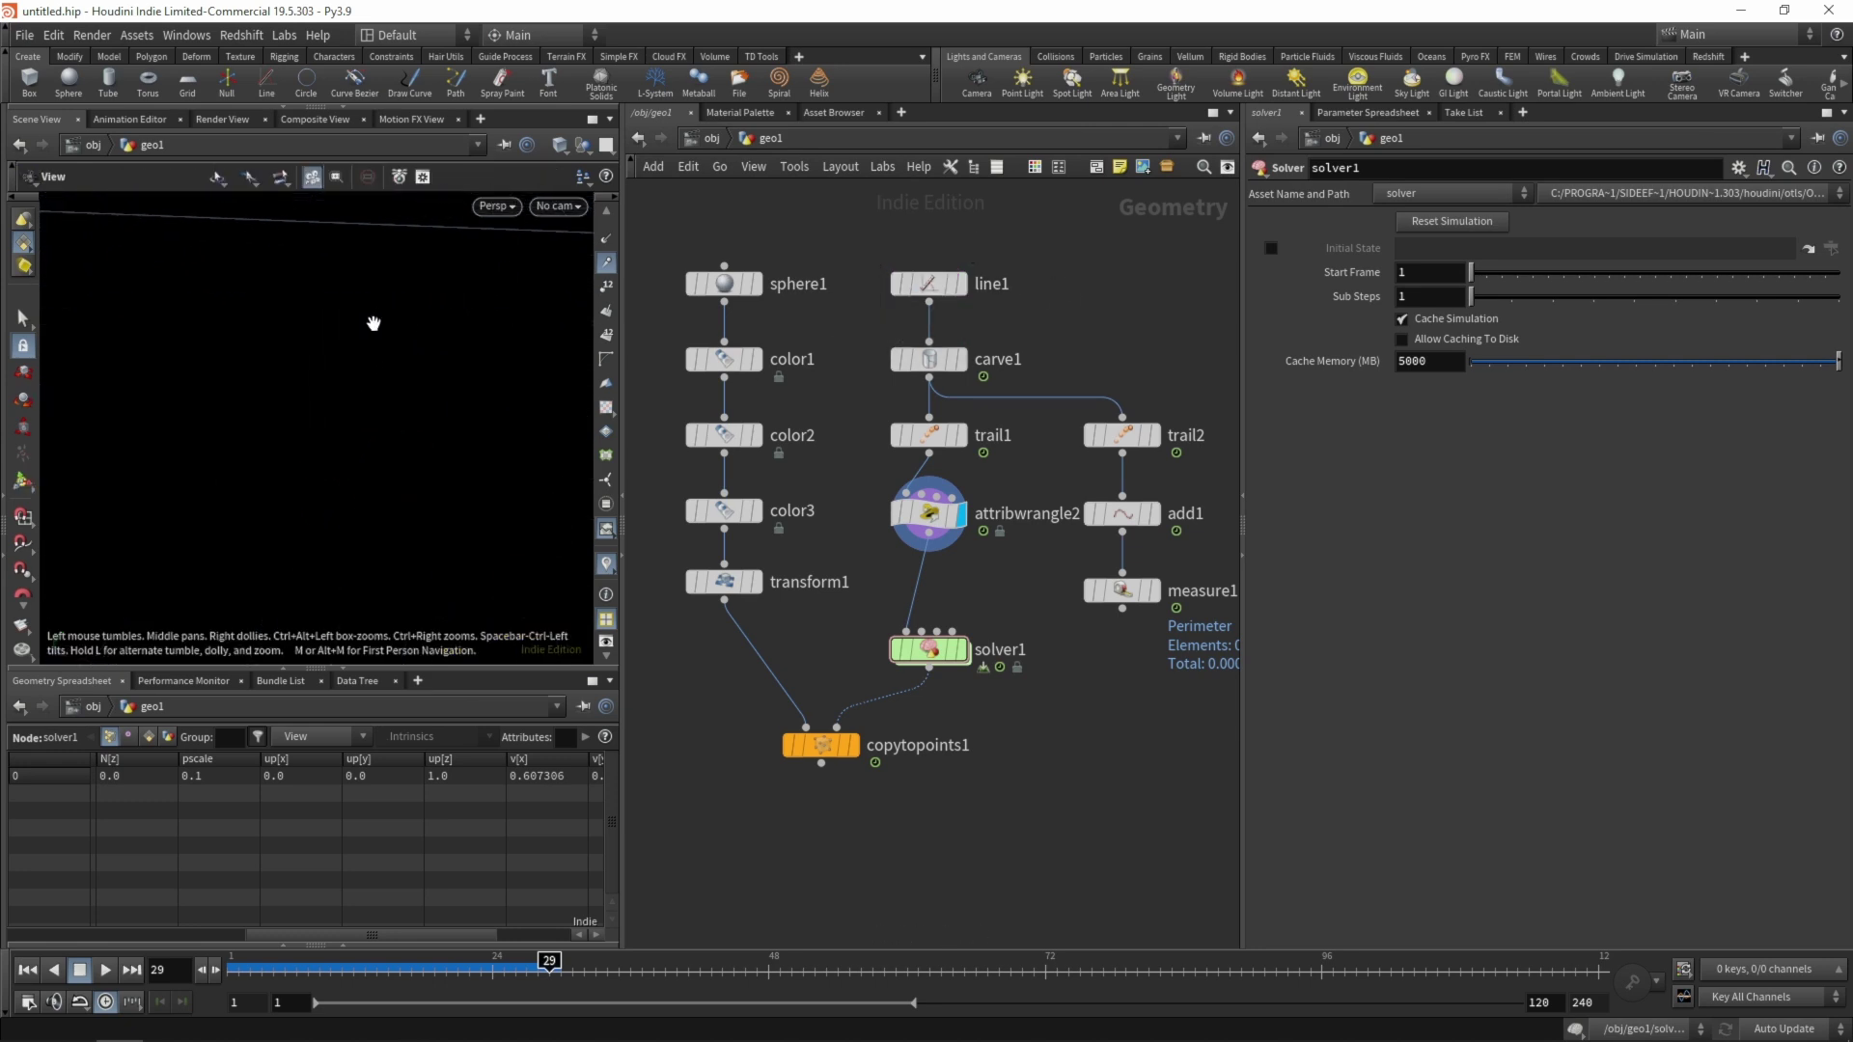
pyautogui.scroll(-3, 373, 434)
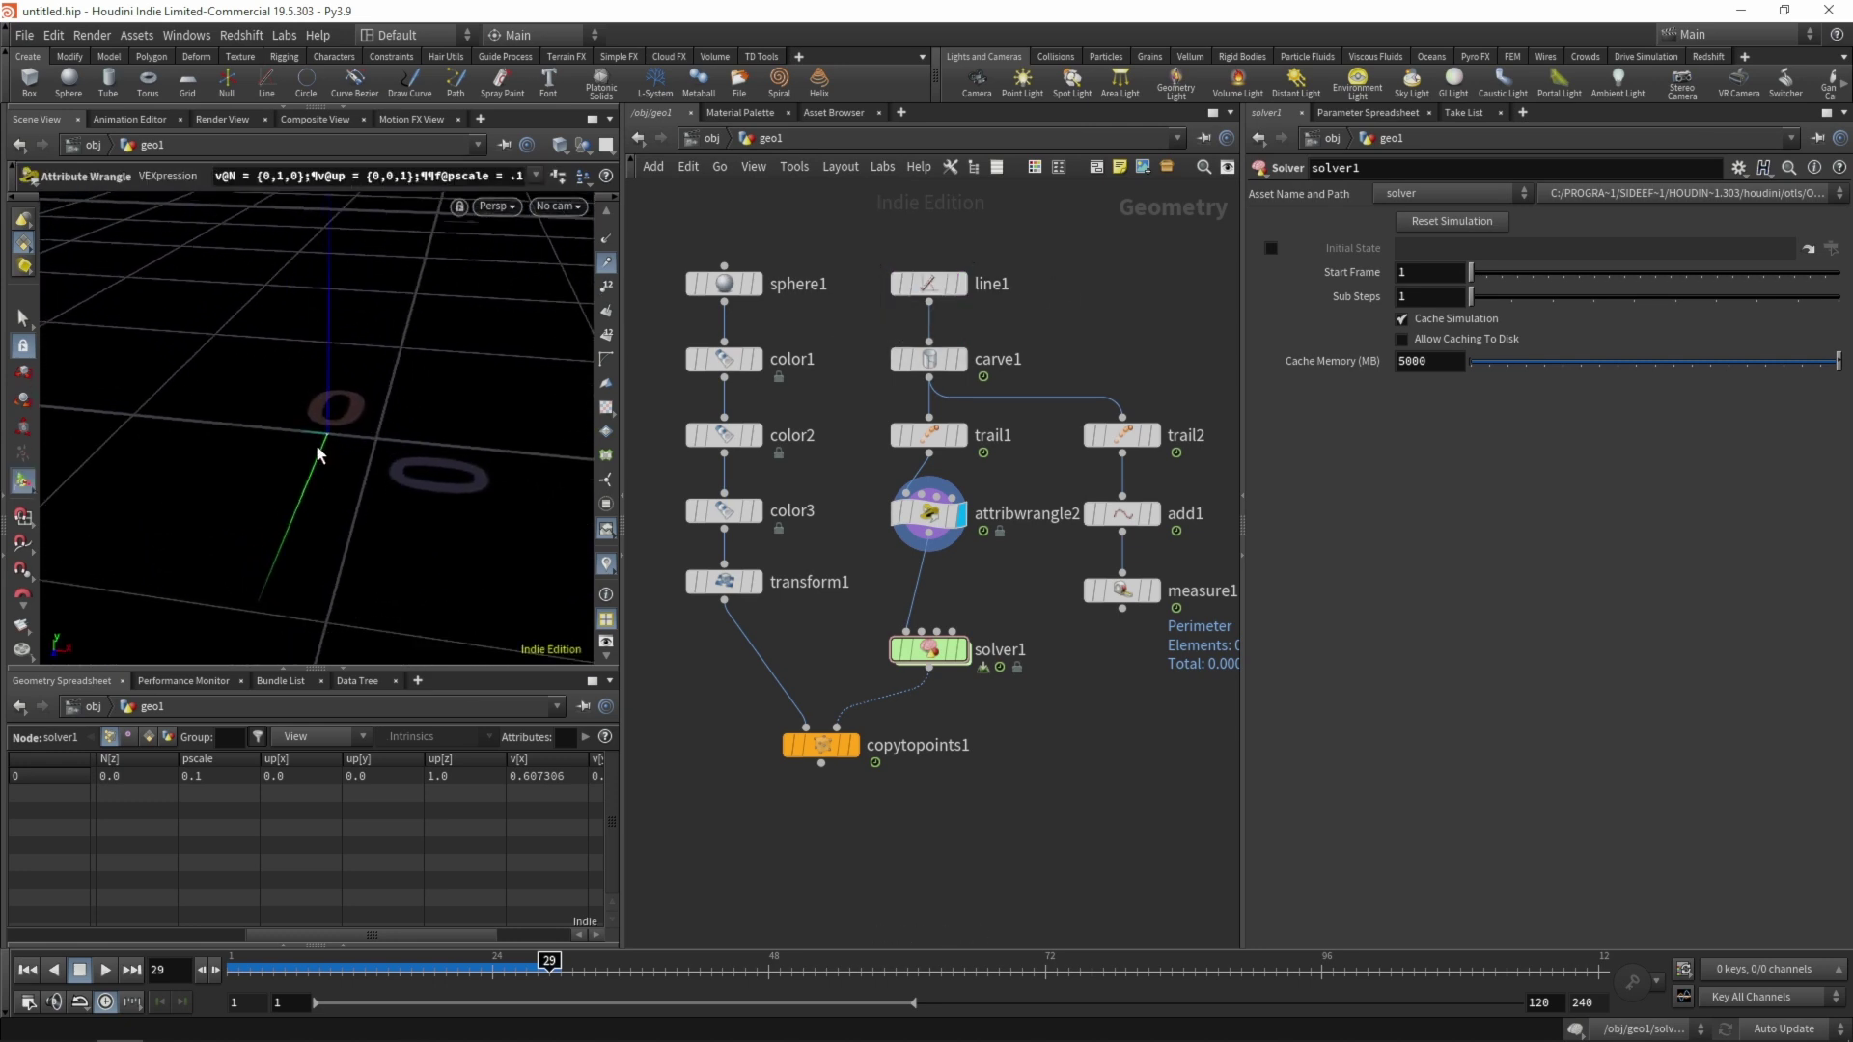
pyautogui.click(606, 208)
pyautogui.scroll(5, 606, 207)
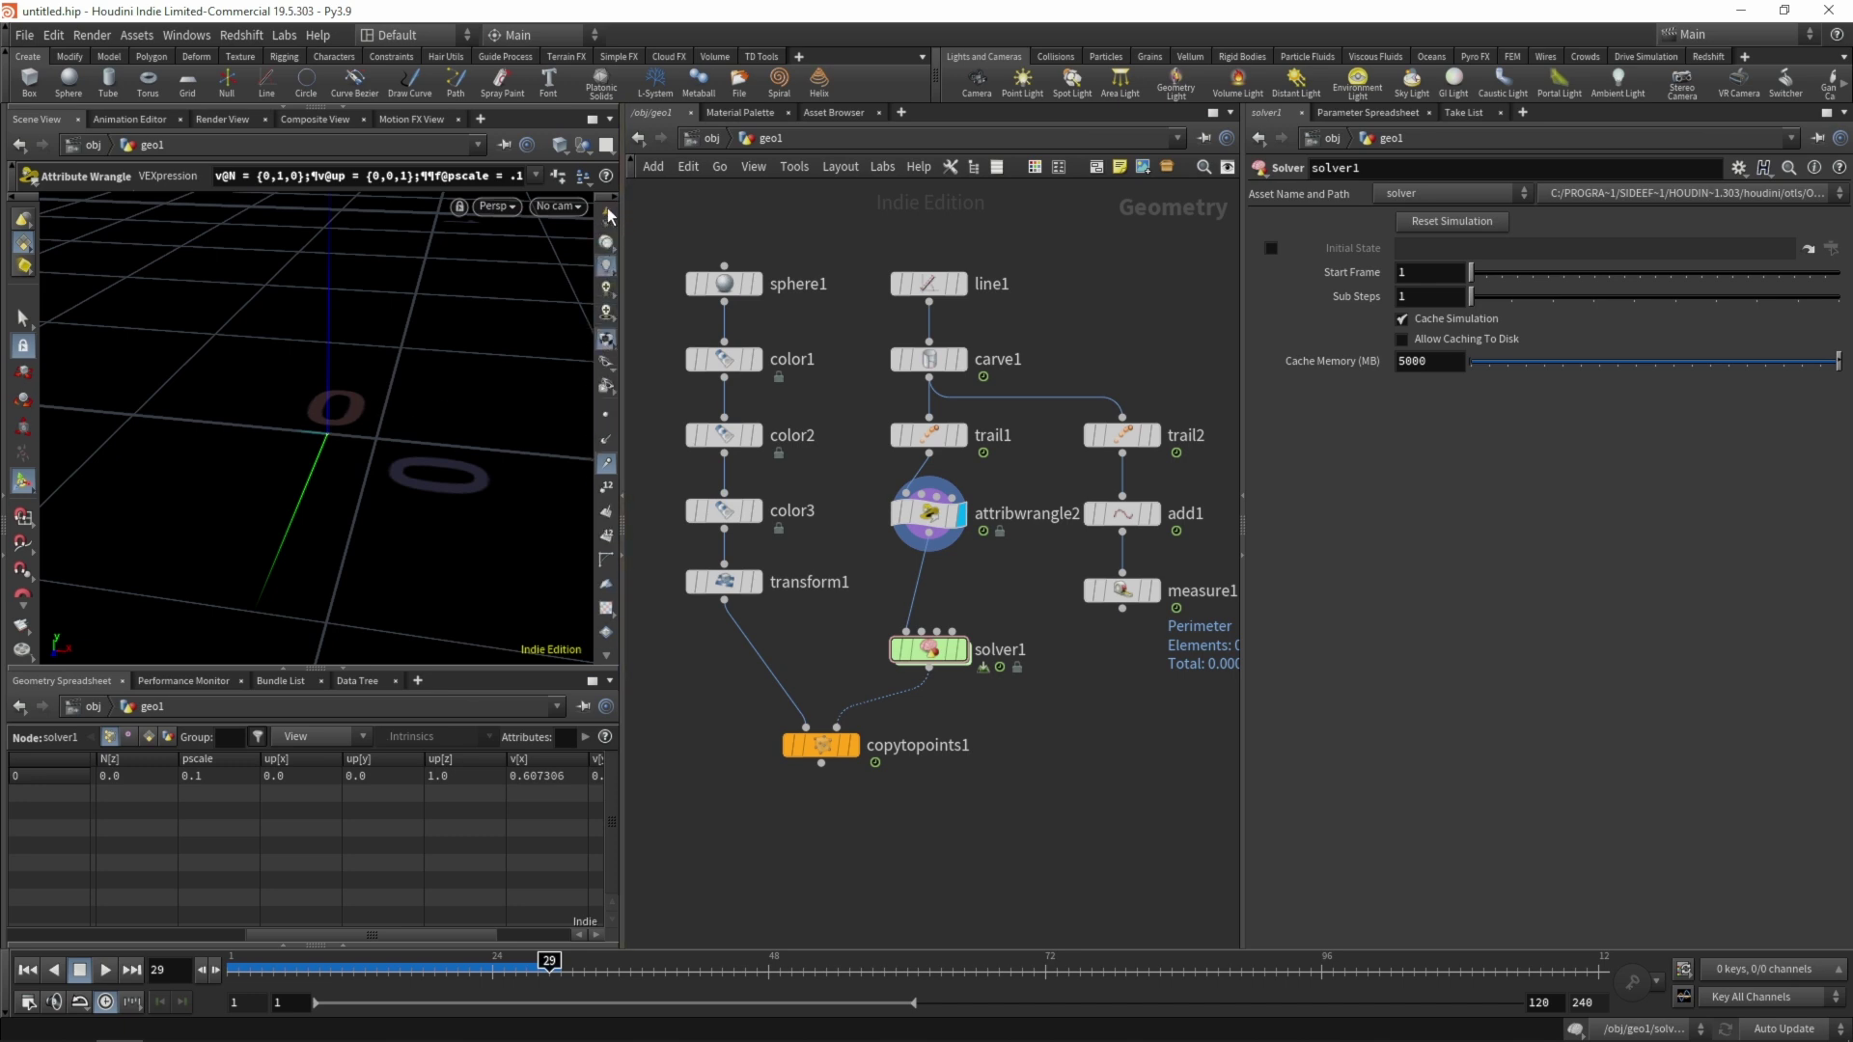
pyautogui.click(607, 233)
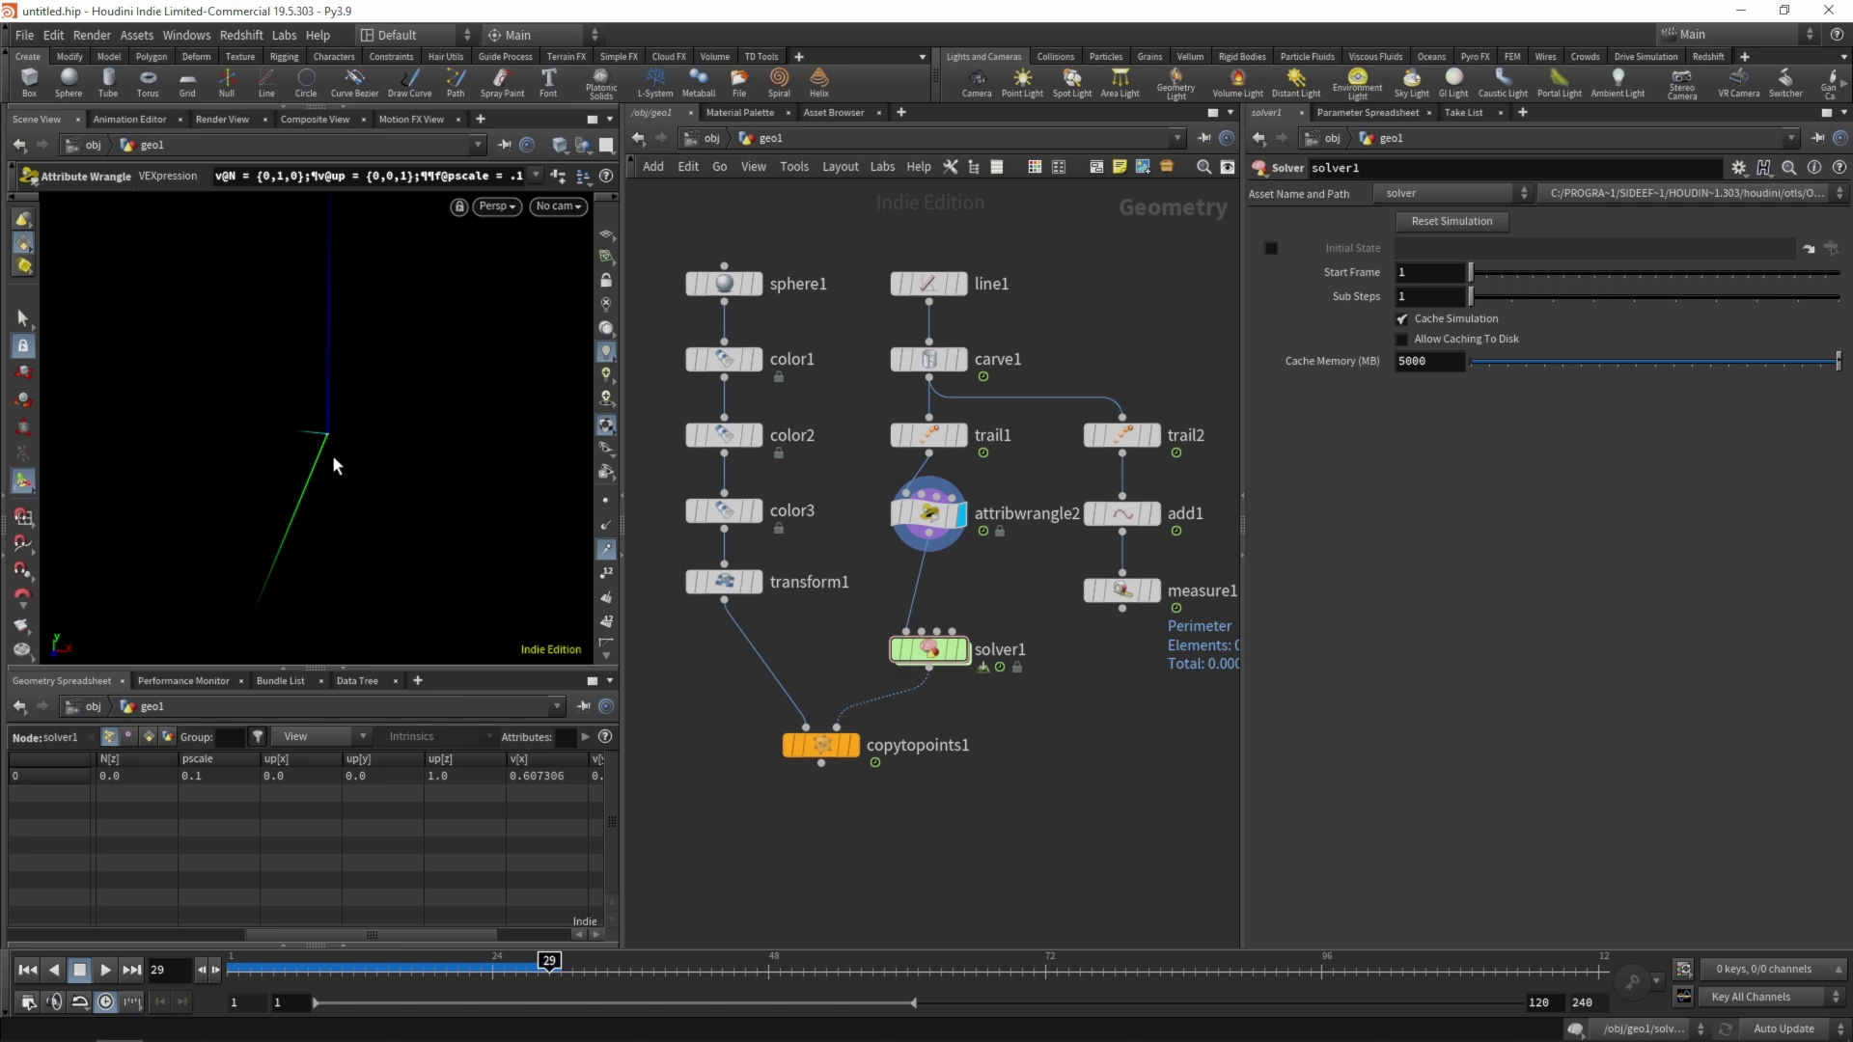
pyautogui.moveTo(870, 468); pyautogui.dragTo(932, 535)
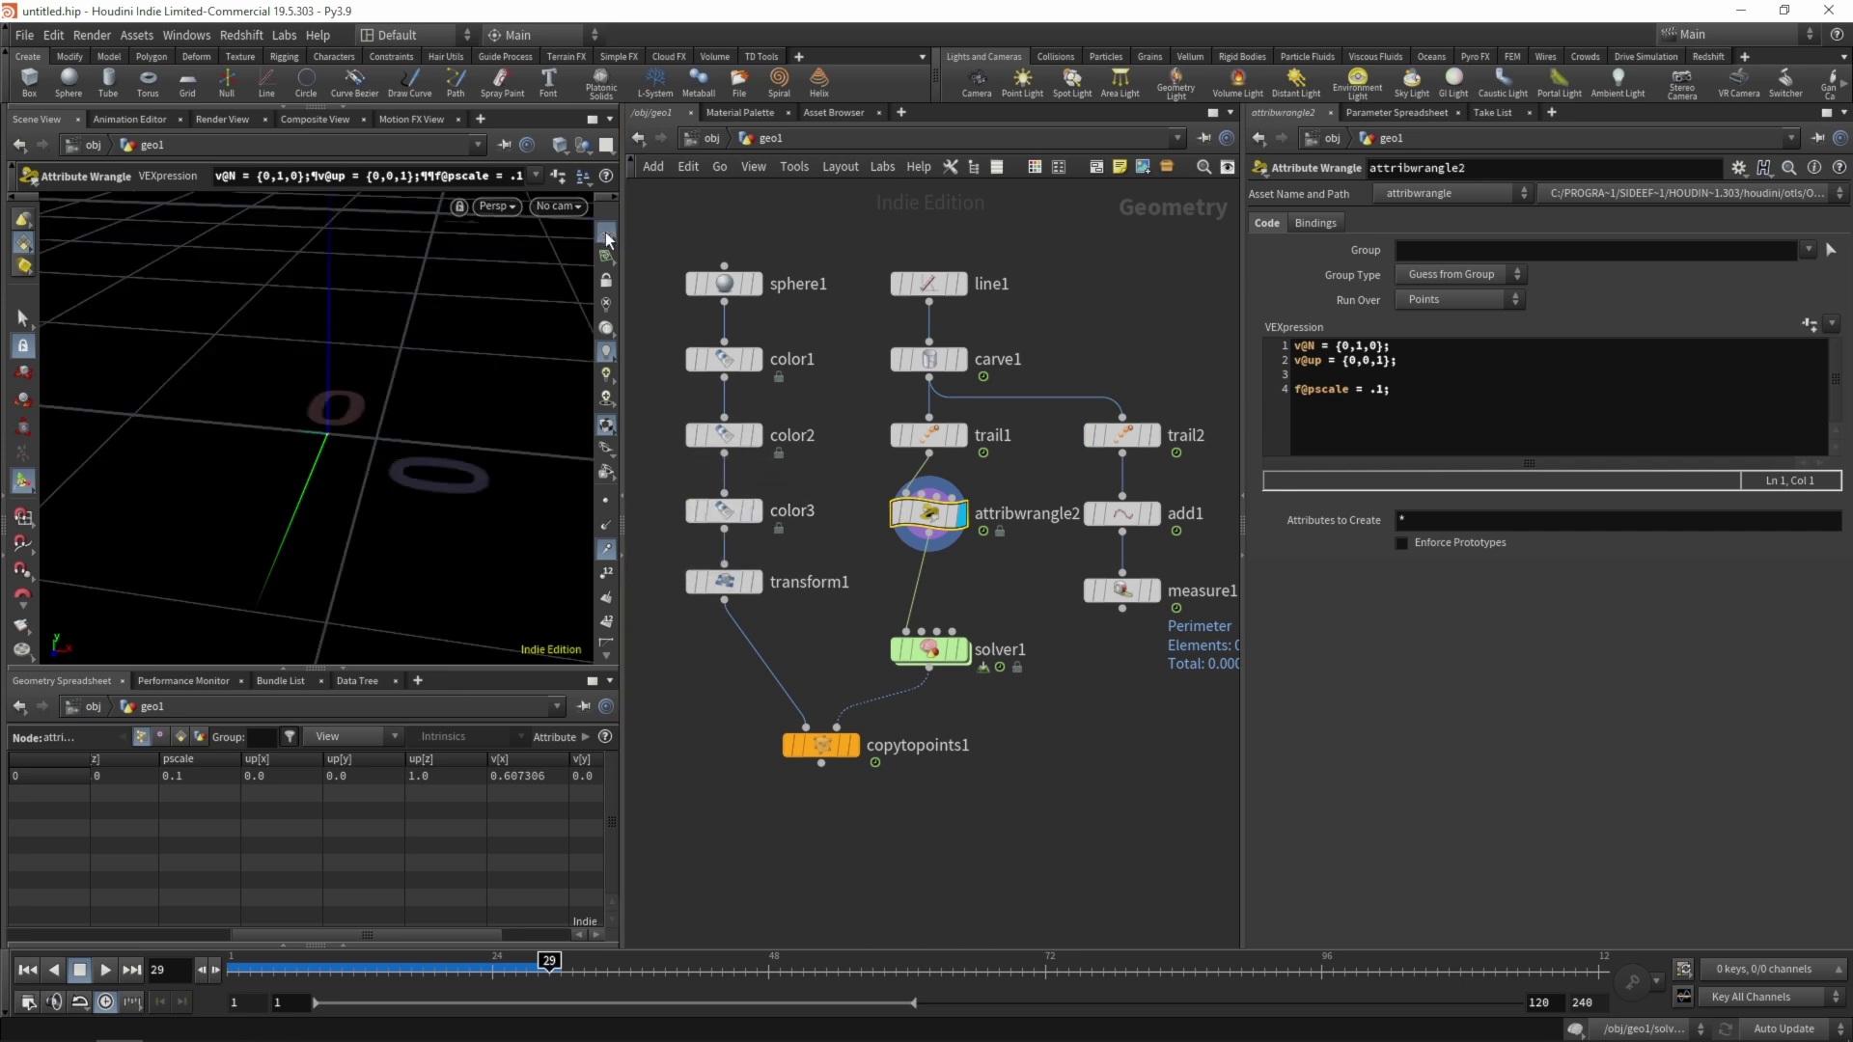
pyautogui.scroll(-5, 387, 358)
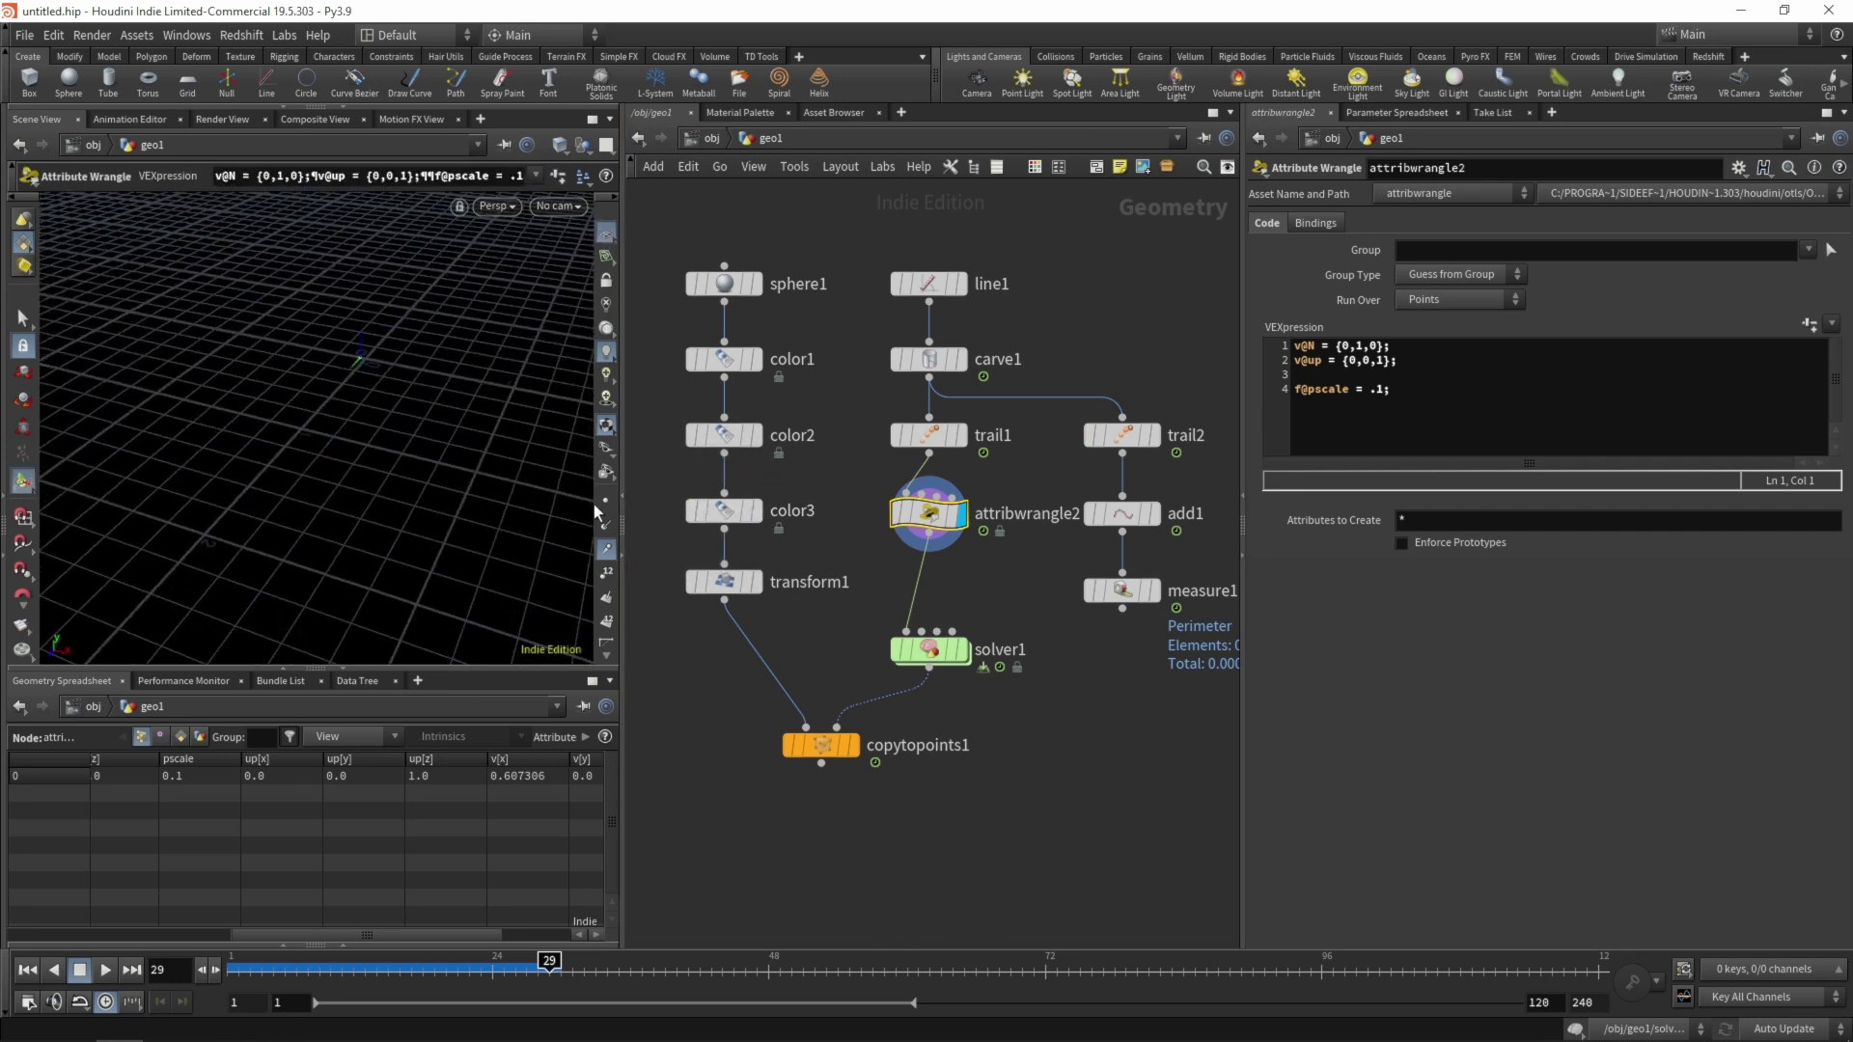
# Go inside solver1 and assign cross(v@N, v@v) to the axis vector in attribwrangle1's code
pyautogui.doubleClick(932, 649)
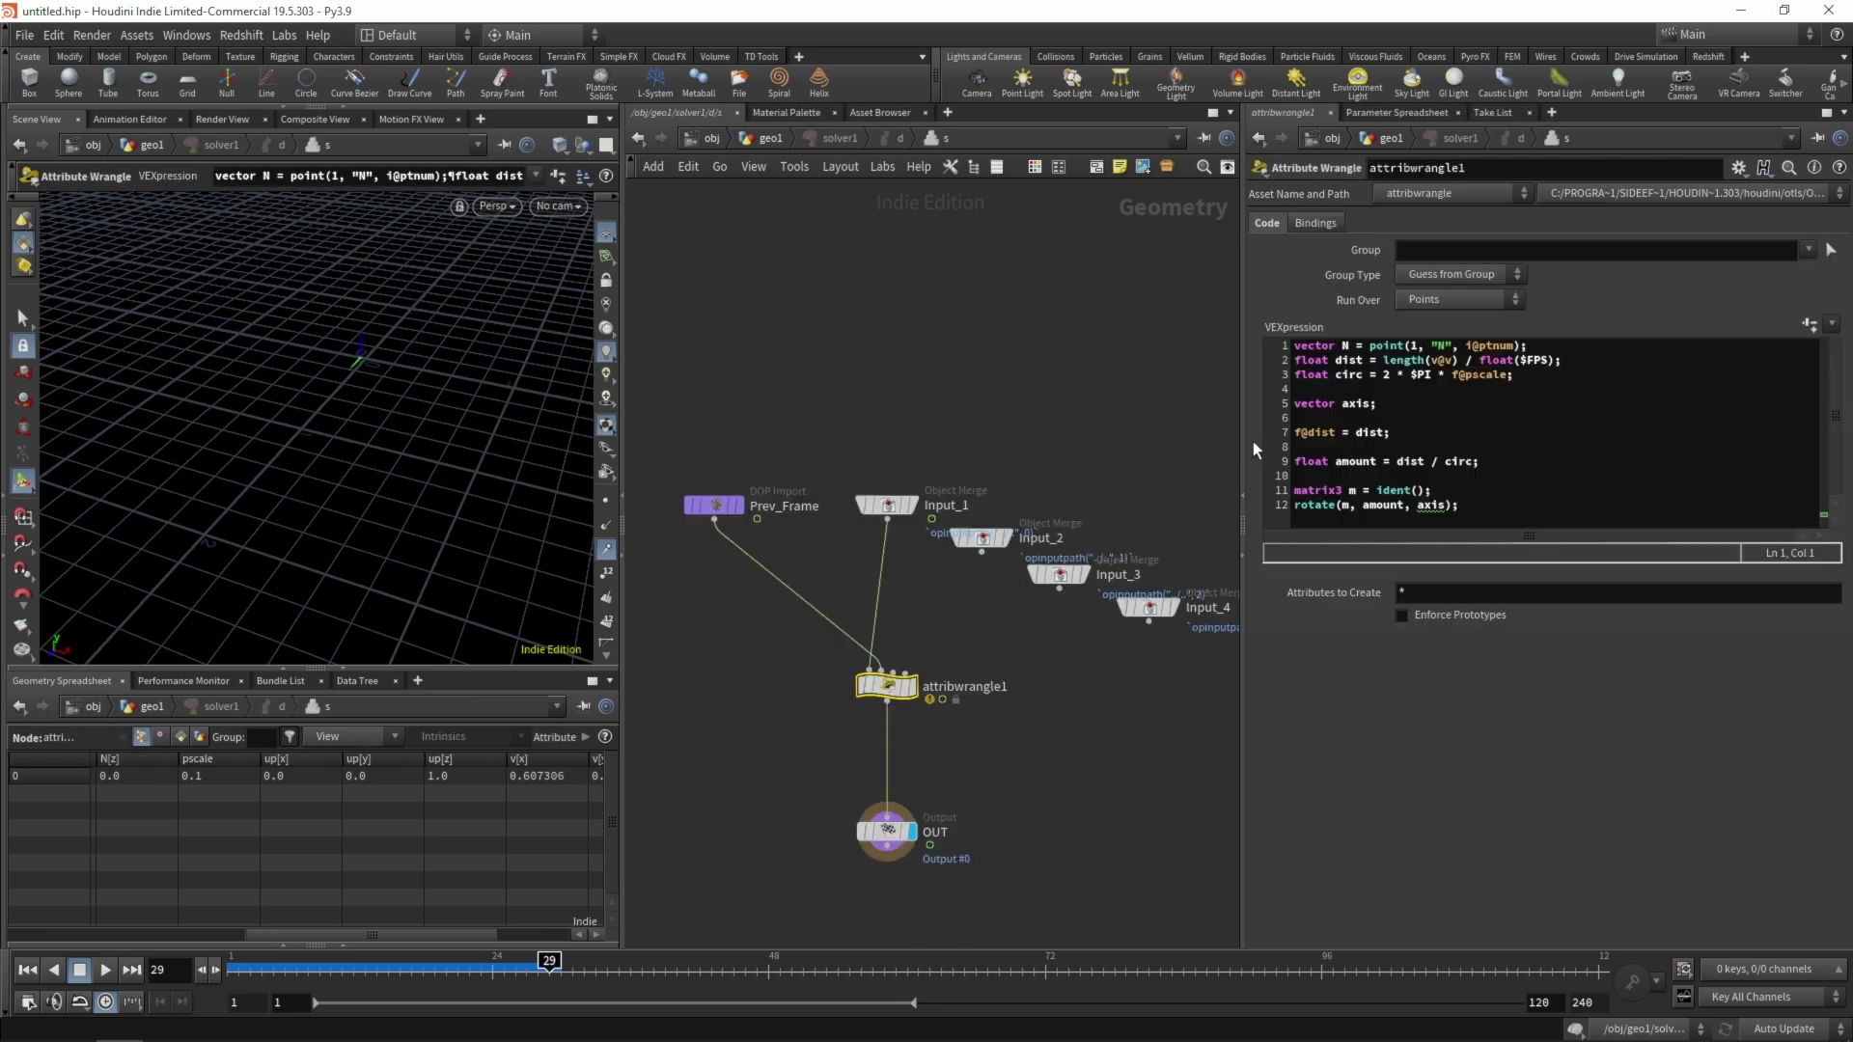
pyautogui.click(1371, 406)
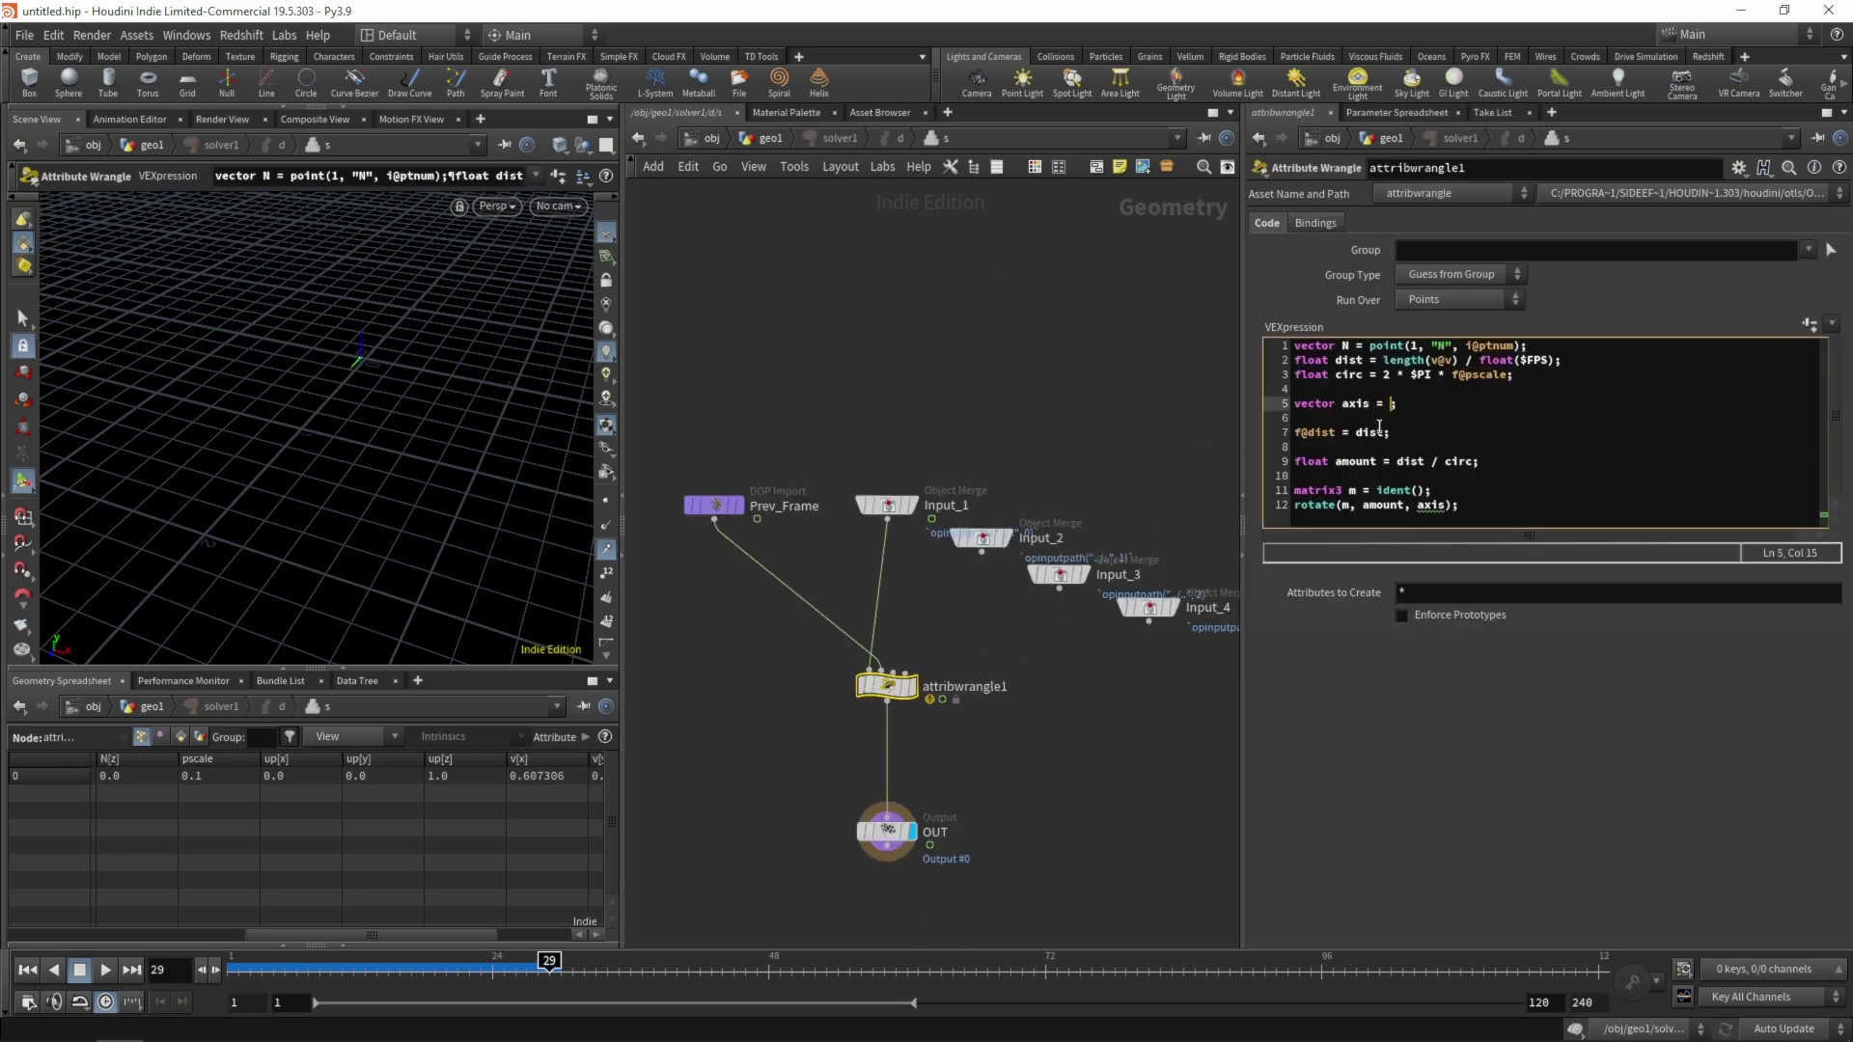
pyautogui.write('cross')
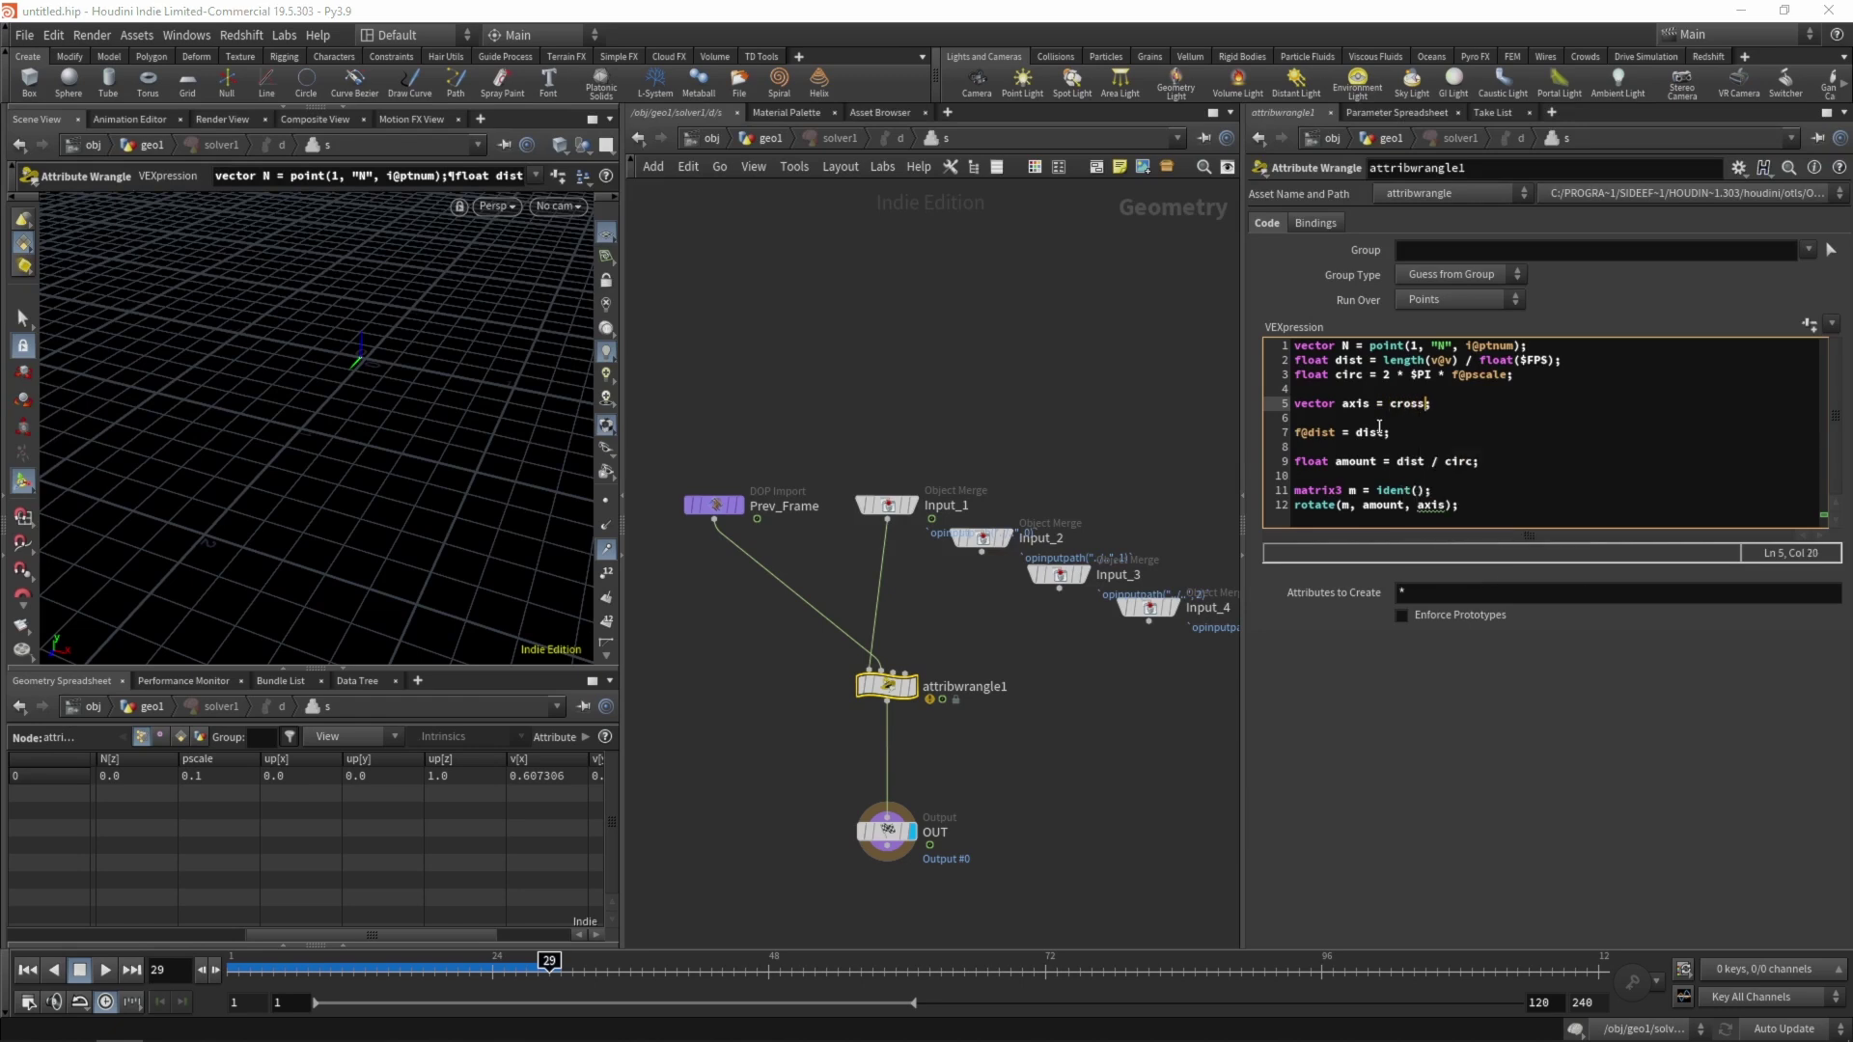
pyautogui.write('(')
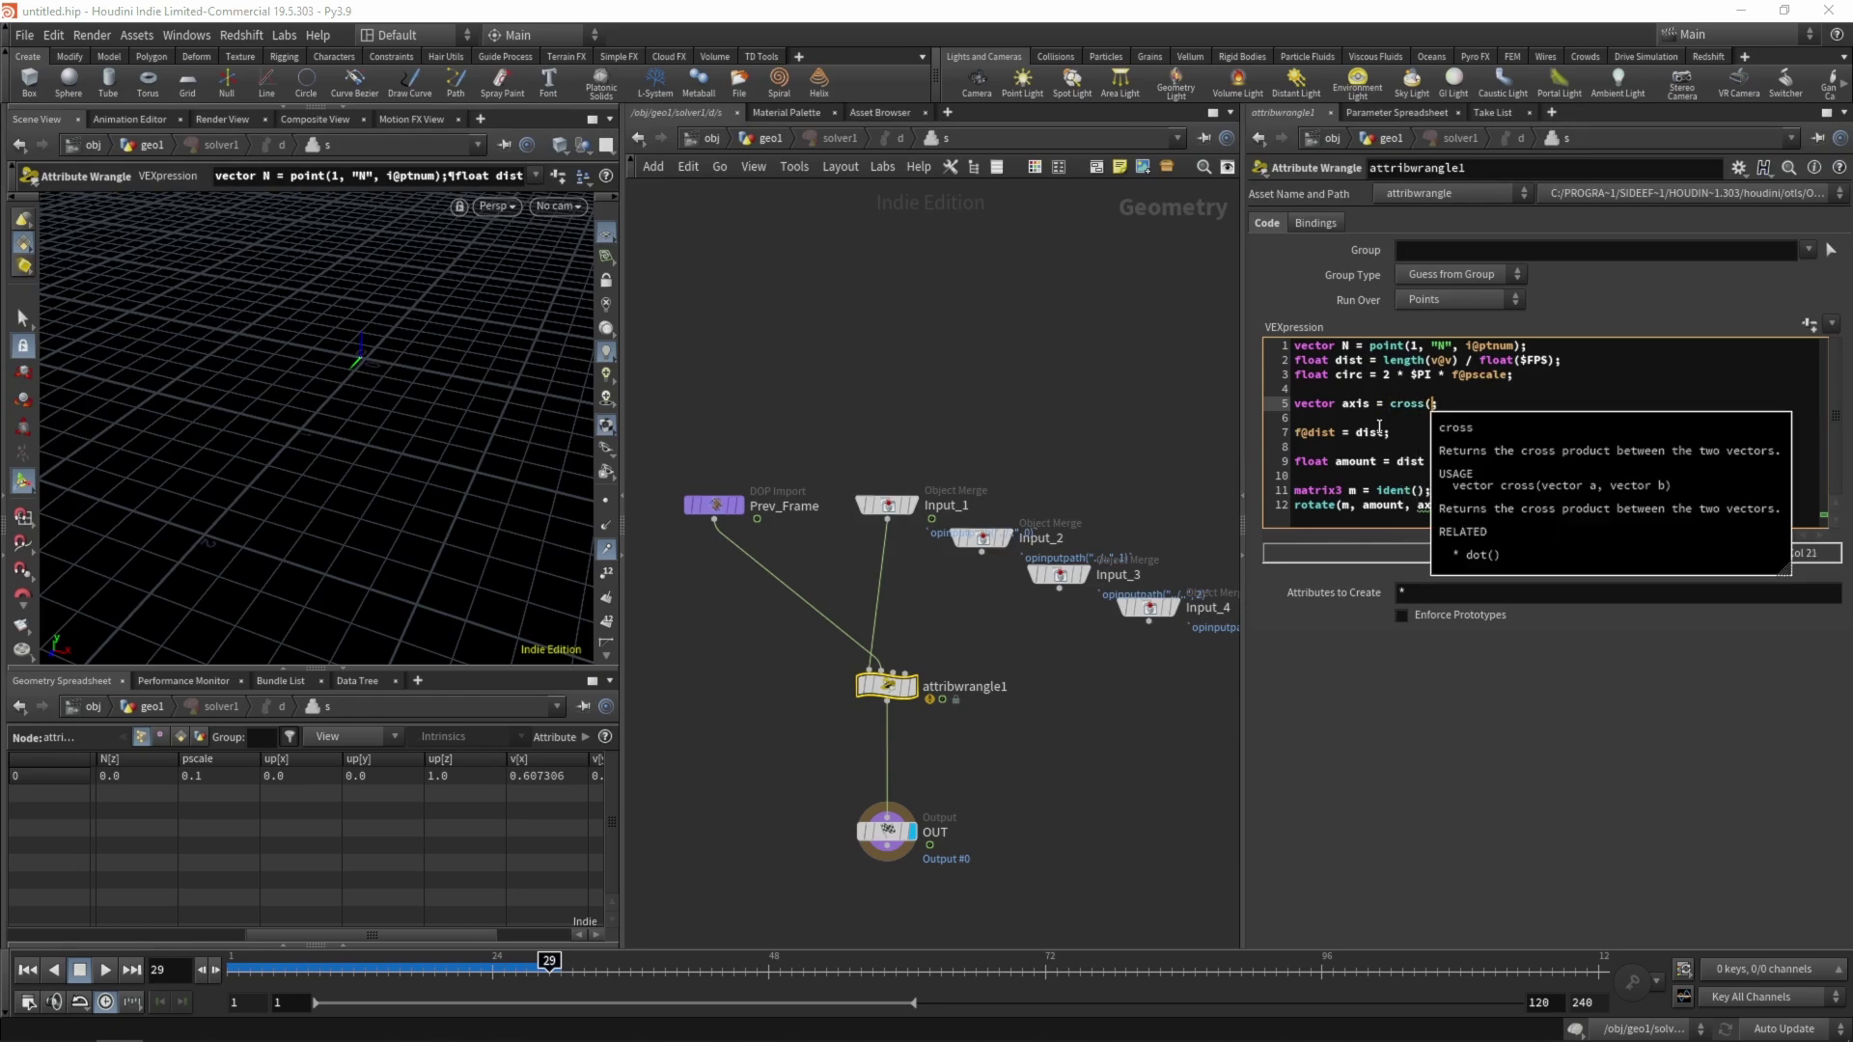
pyautogui.write('v@')
pyautogui.press('Escape')
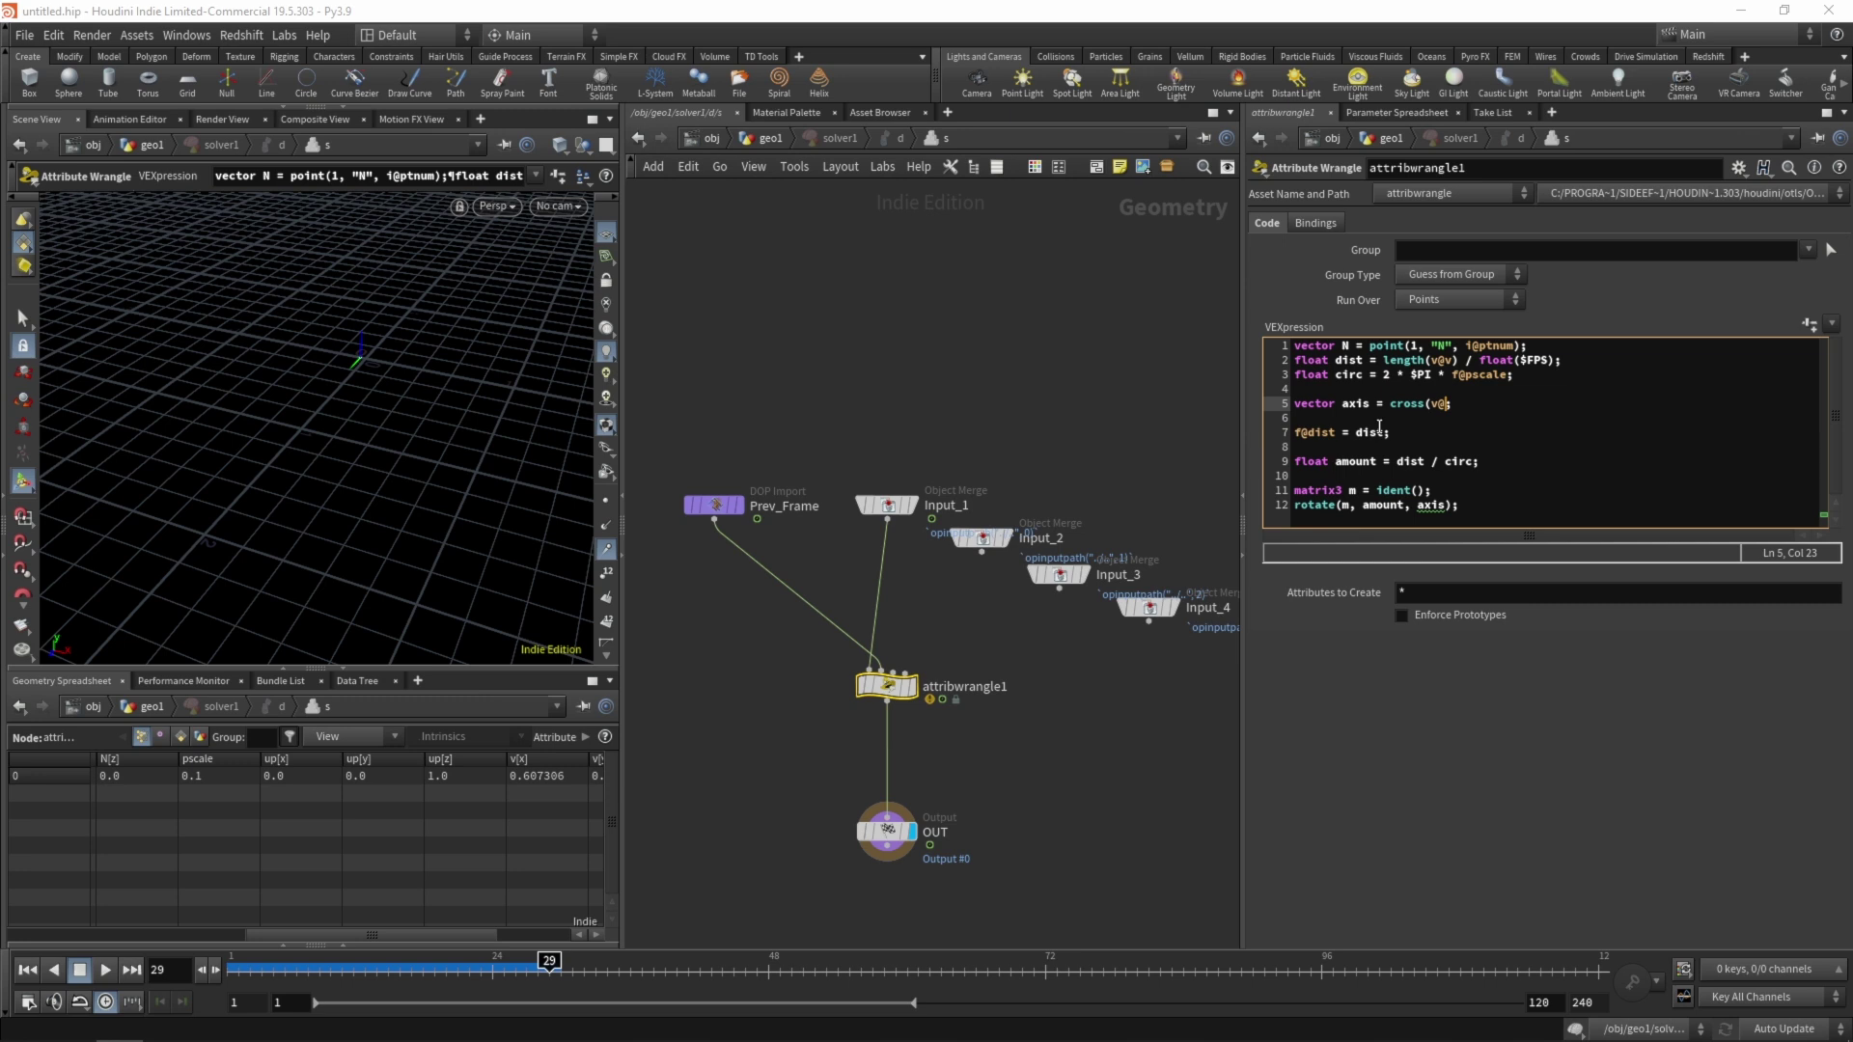
pyautogui.write('N, ')
pyautogui.write('v@')
pyautogui.press('Escape')
pyautogui.moveTo(889, 511)
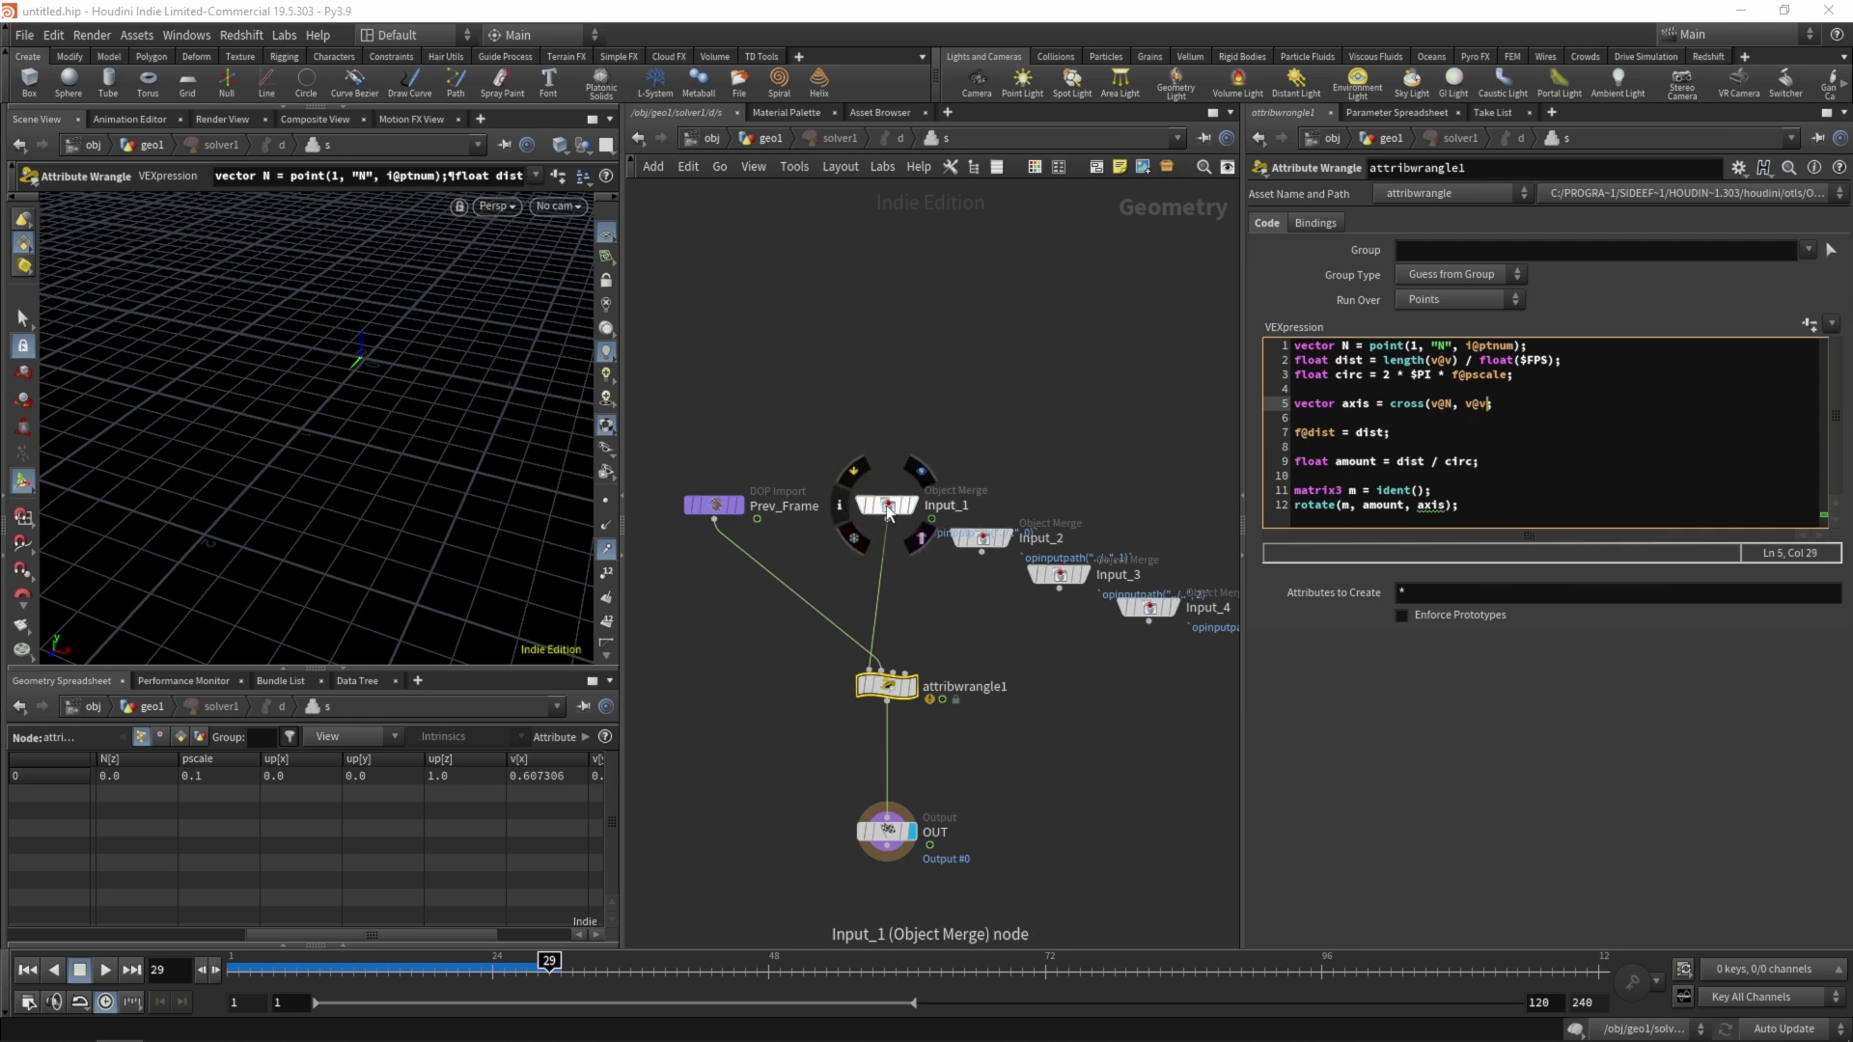
pyautogui.write('v')
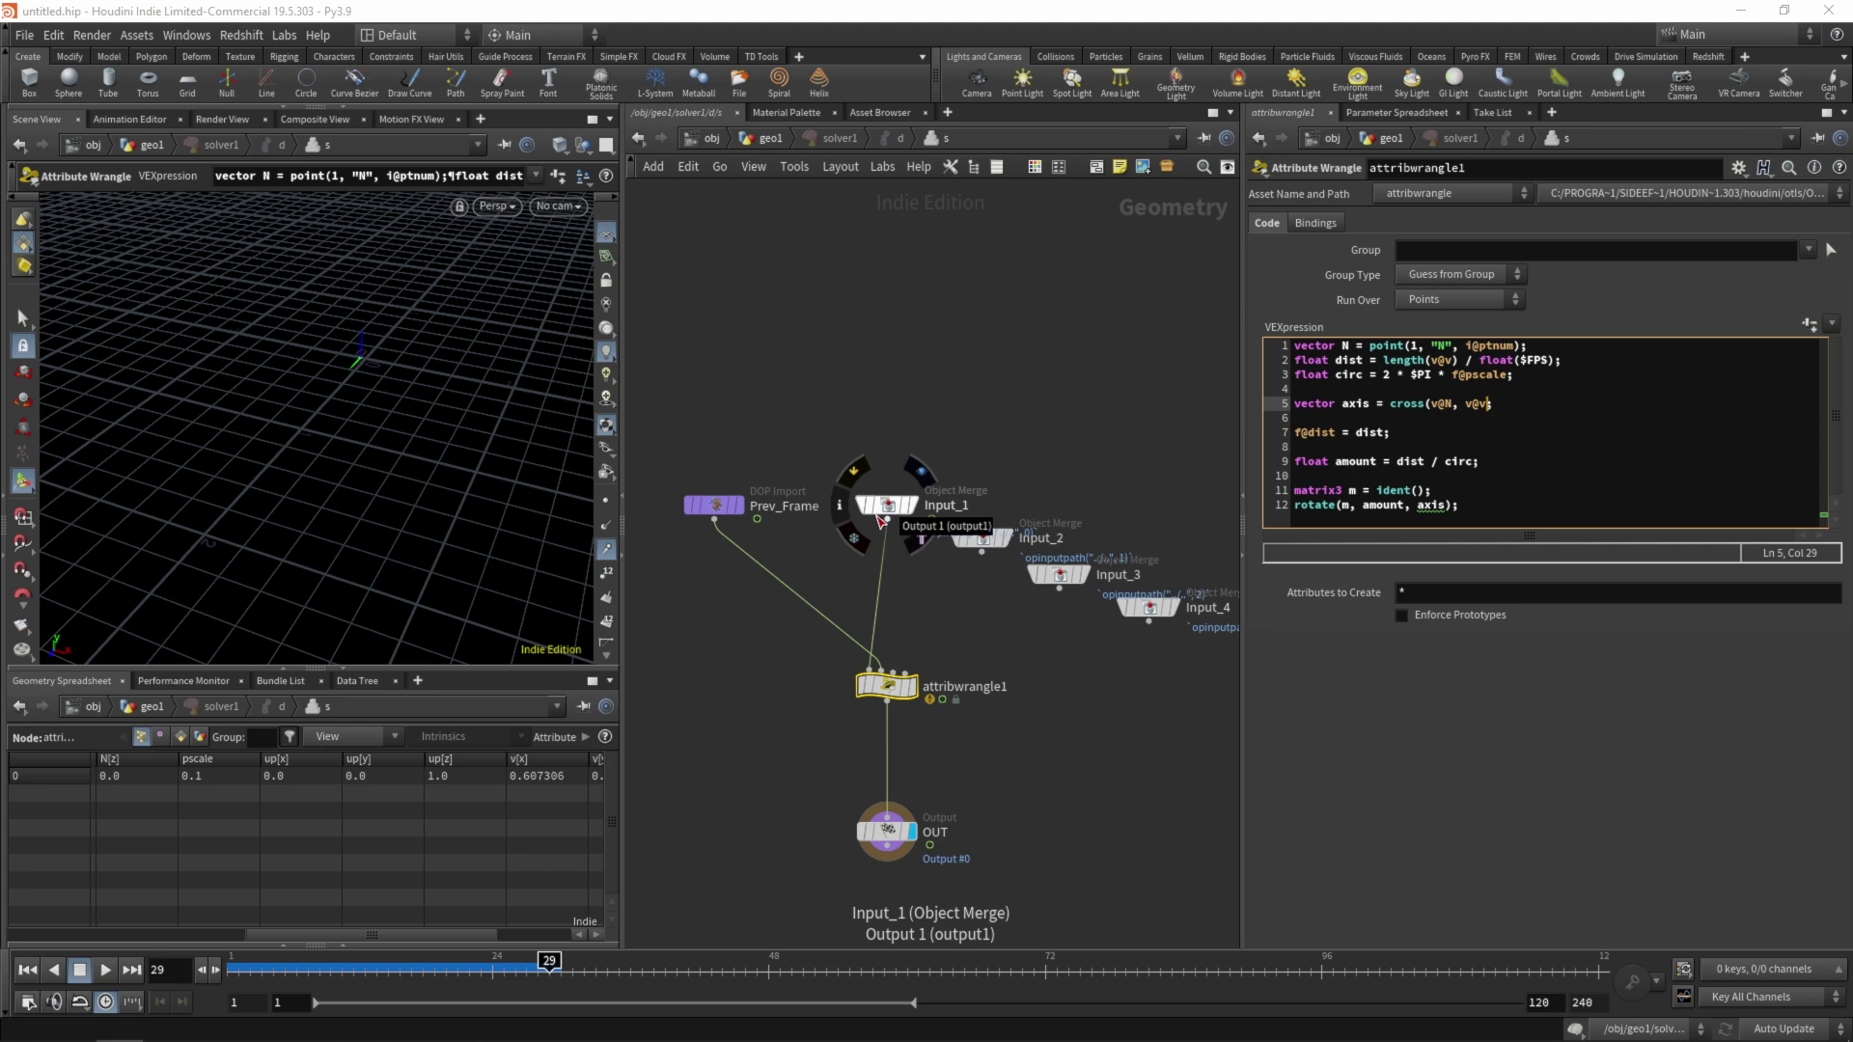
pyautogui.write(');')
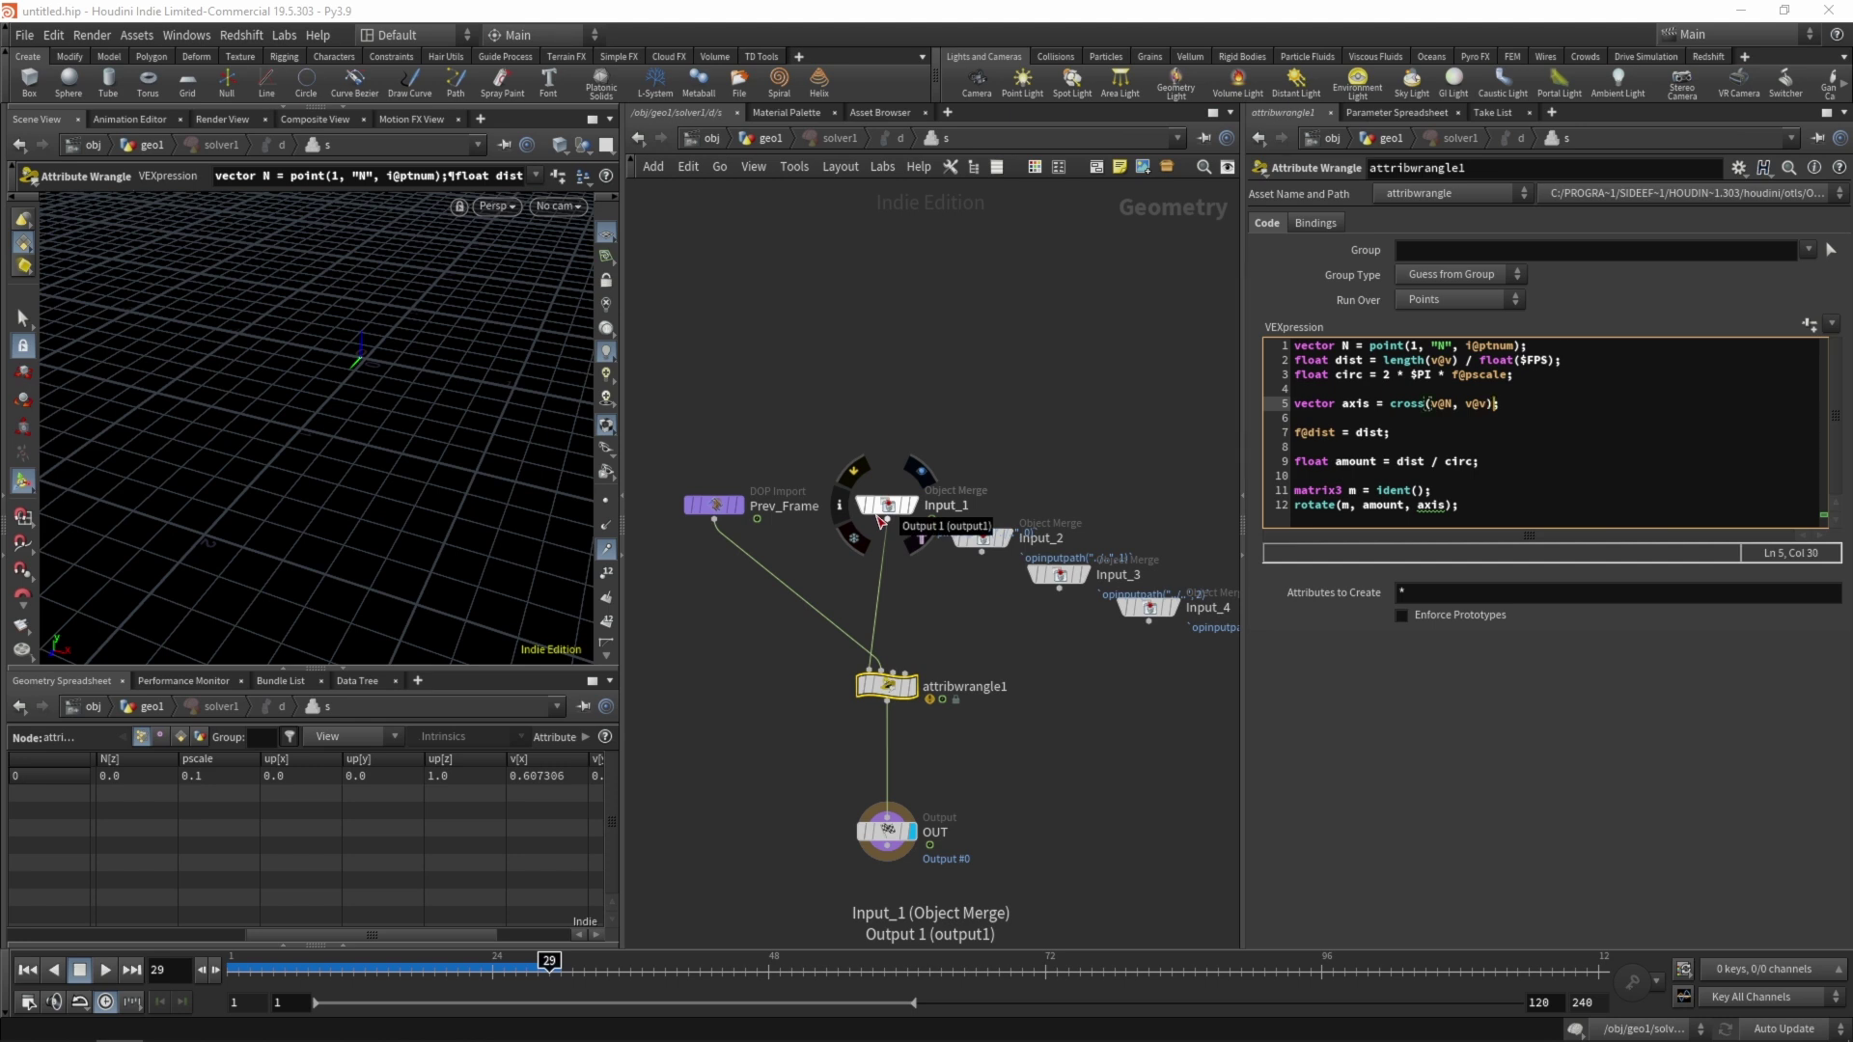
# Wrap both v@N and v@v in normalize() inside the axis cross product
pyautogui.click(1431, 403)
pyautogui.write('normali')
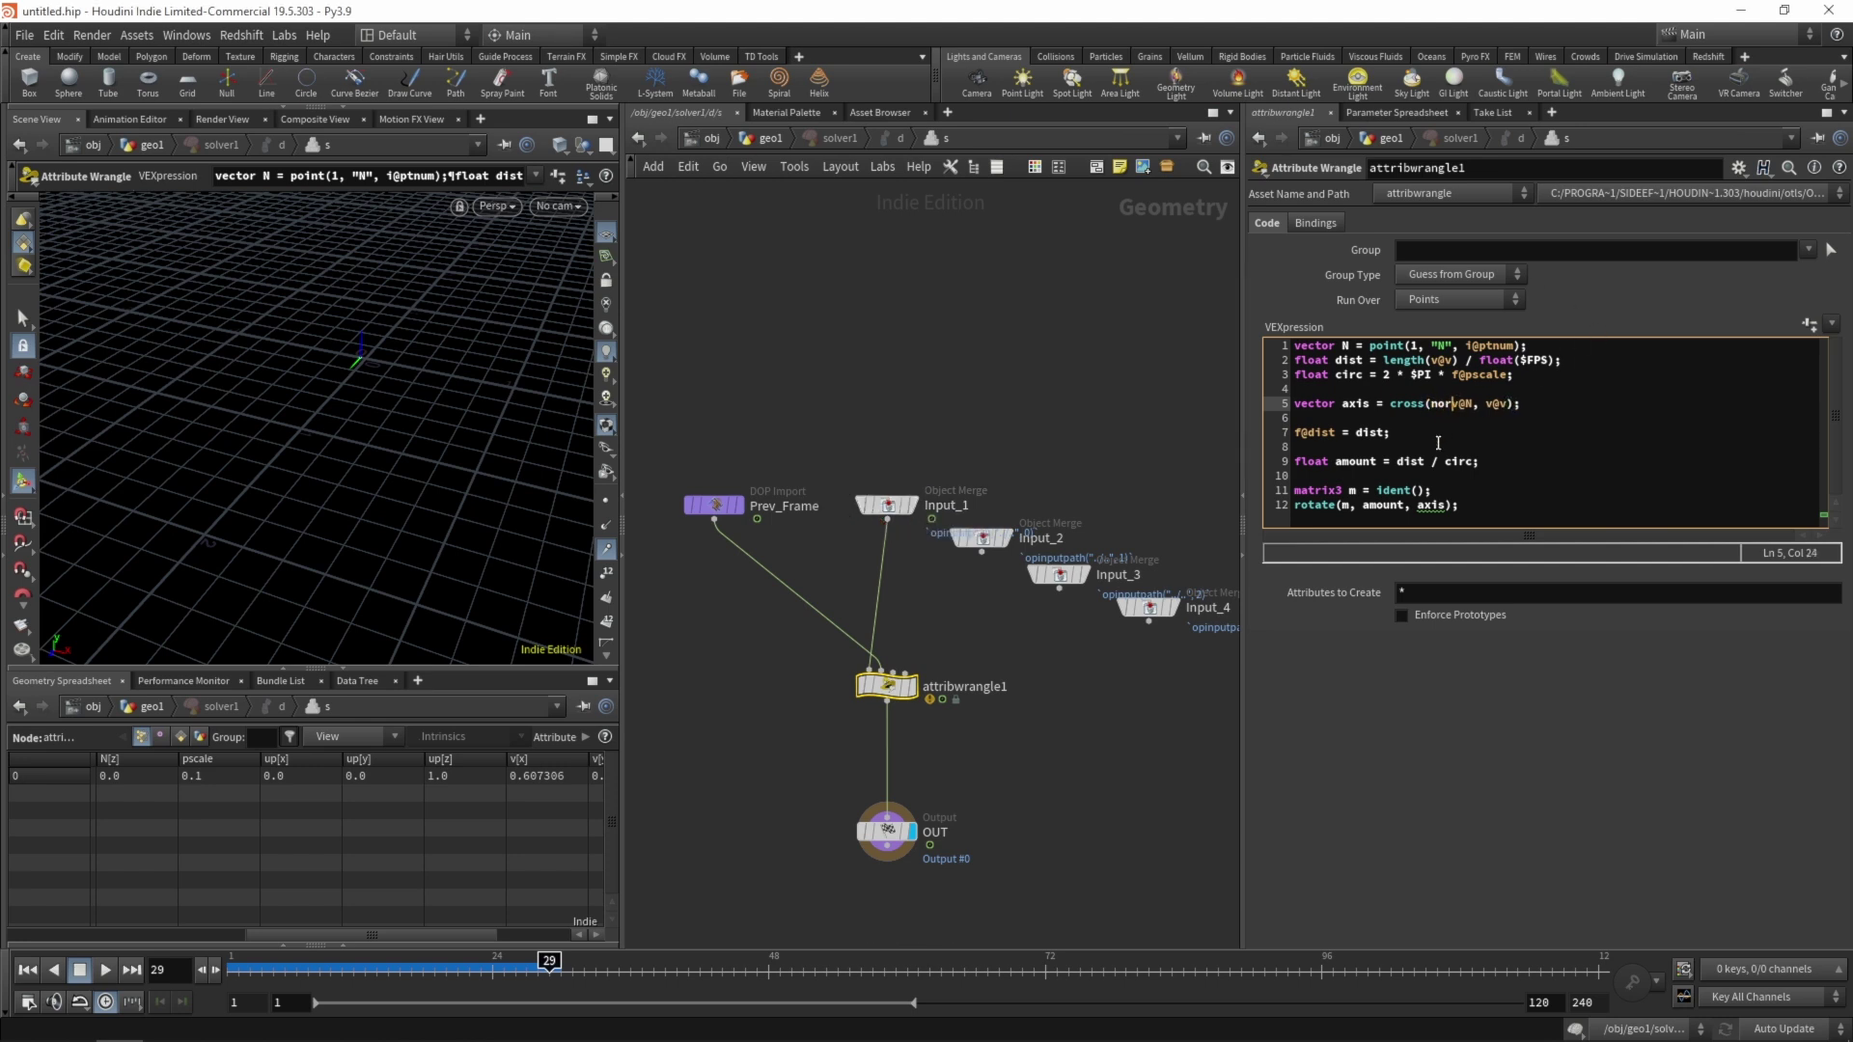
pyautogui.write('ze(')
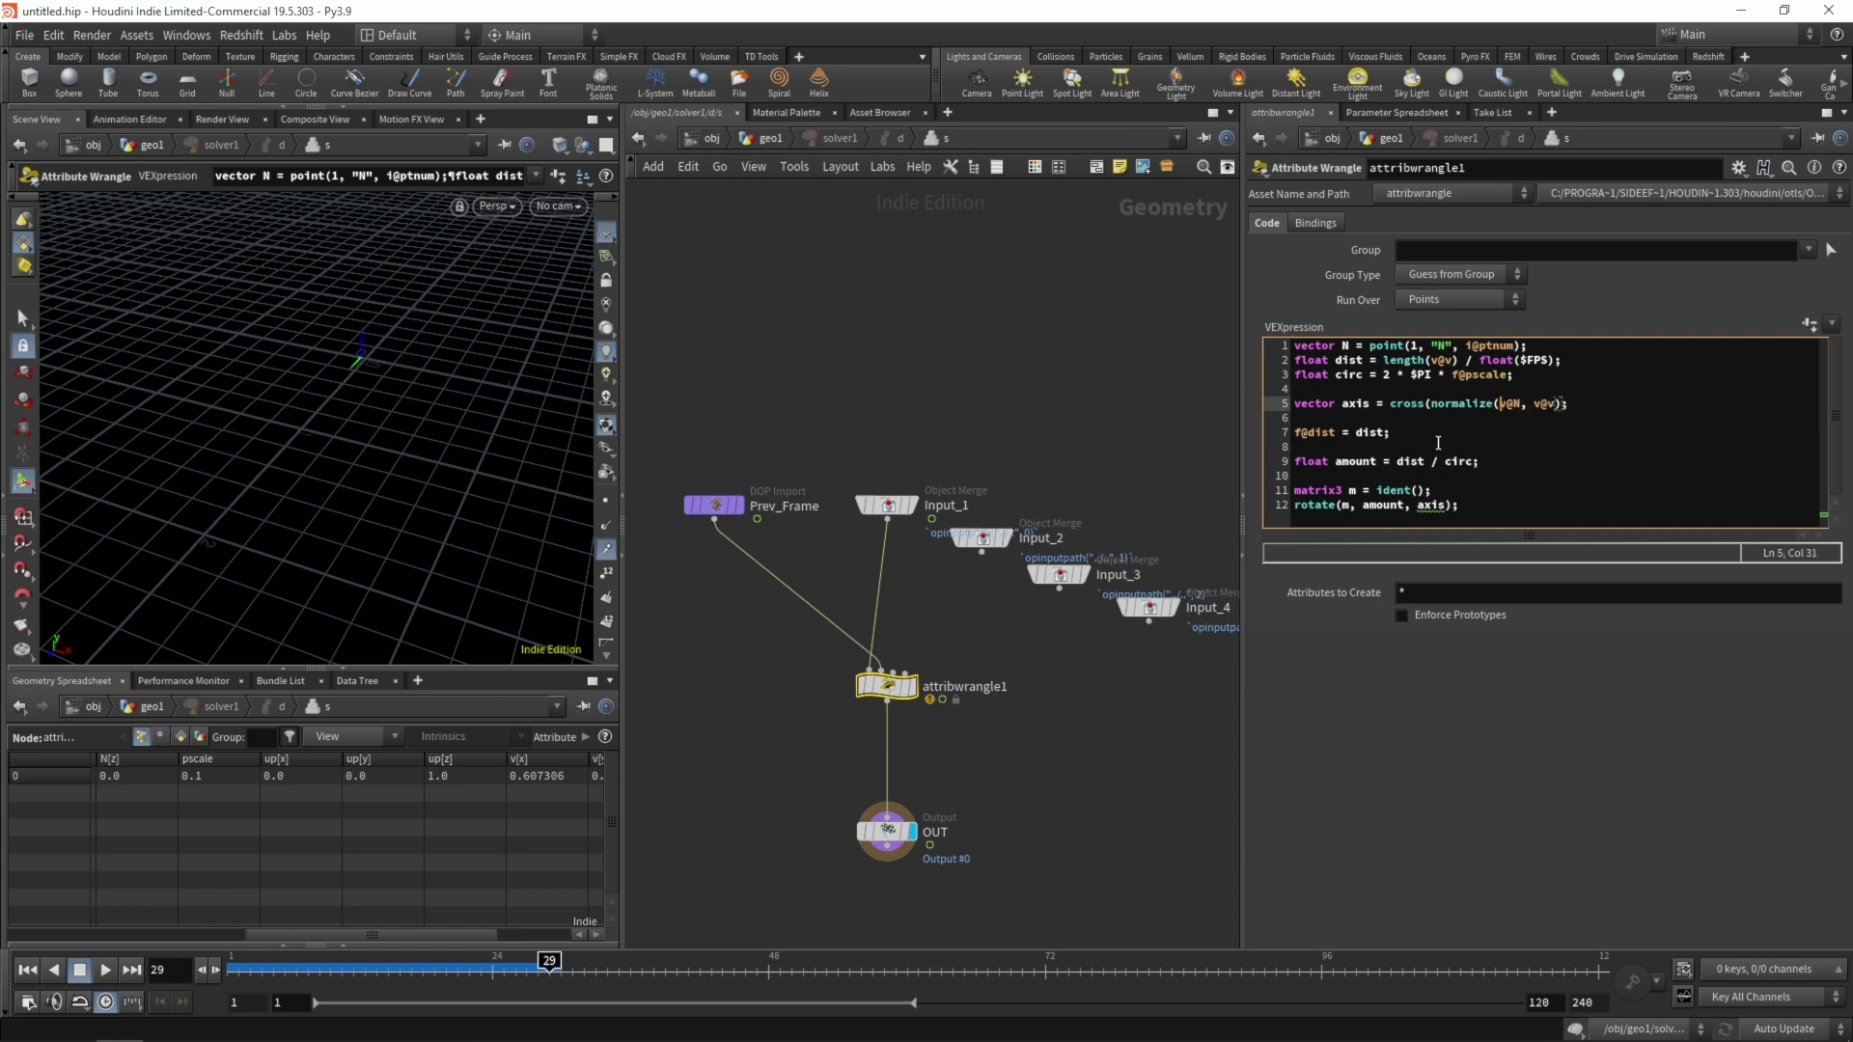
pyautogui.click(1521, 406)
pyautogui.write(')')
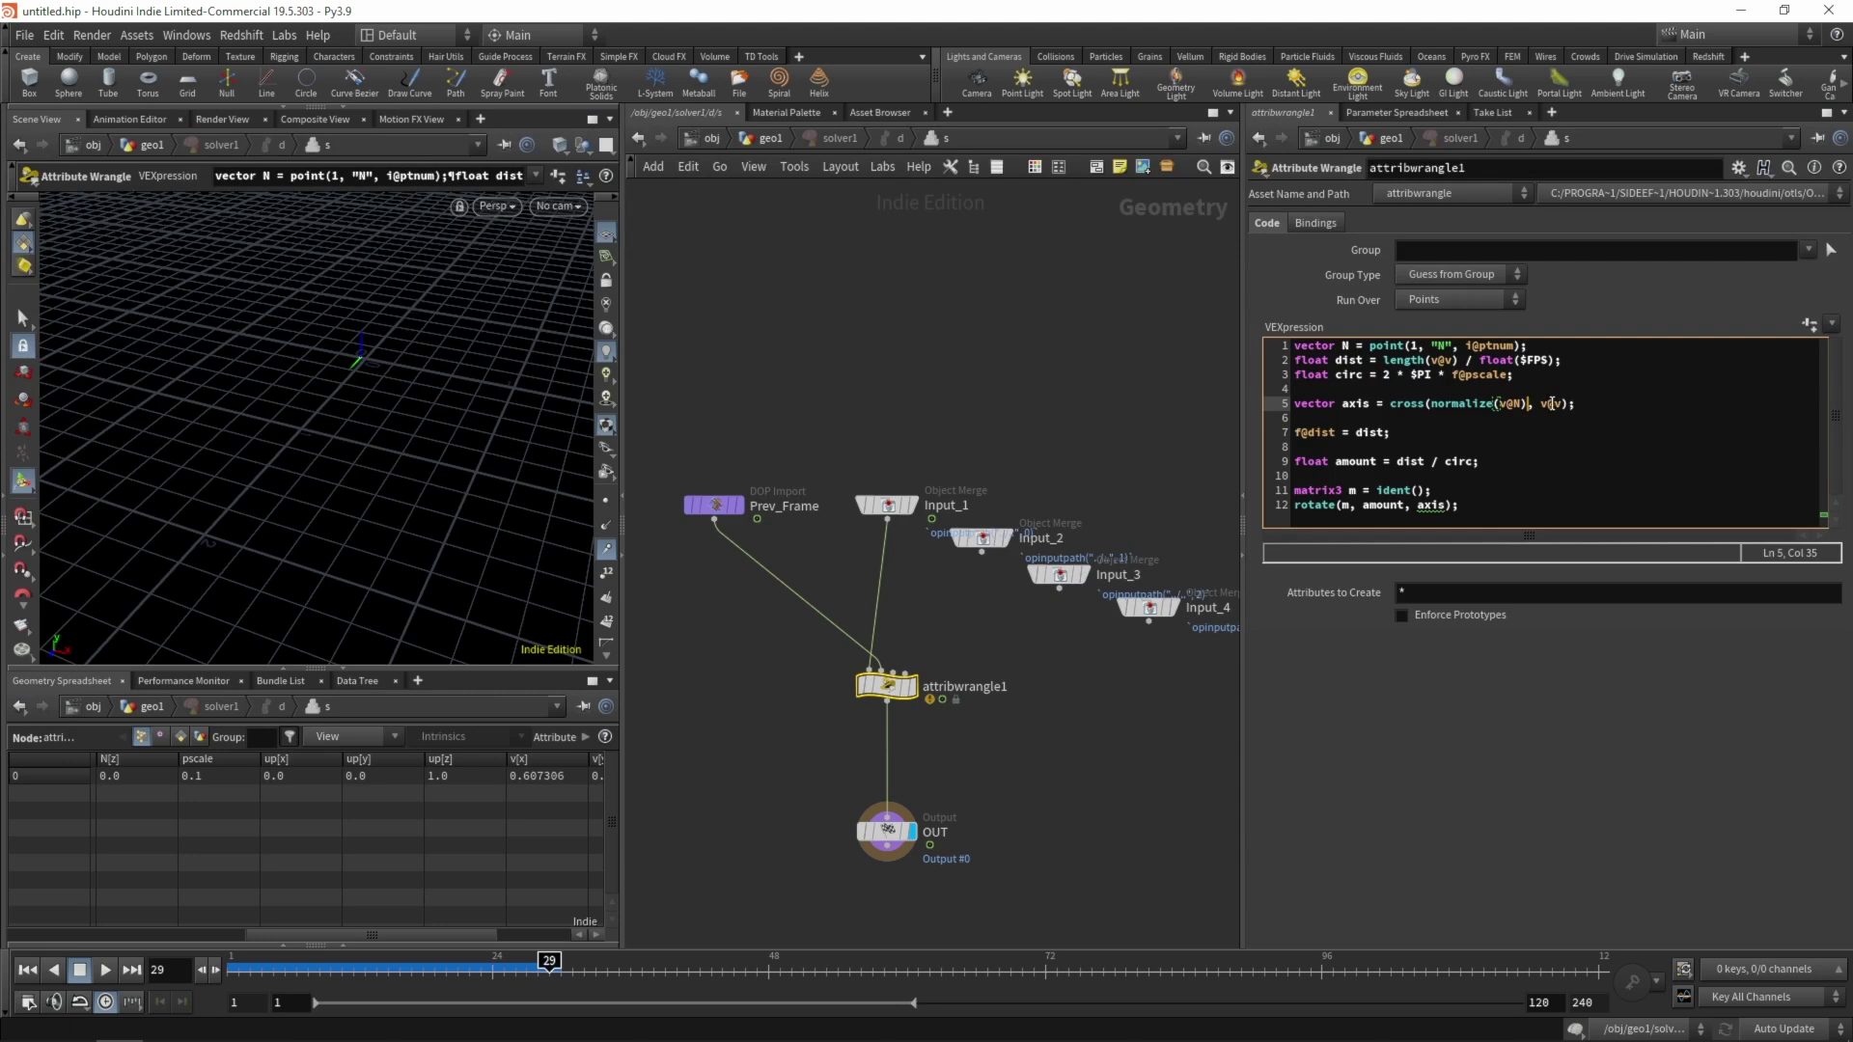
pyautogui.click(1542, 405)
pyautogui.write('normalize(')
pyautogui.press('Right')
pyautogui.press('Right')
pyautogui.press('Right')
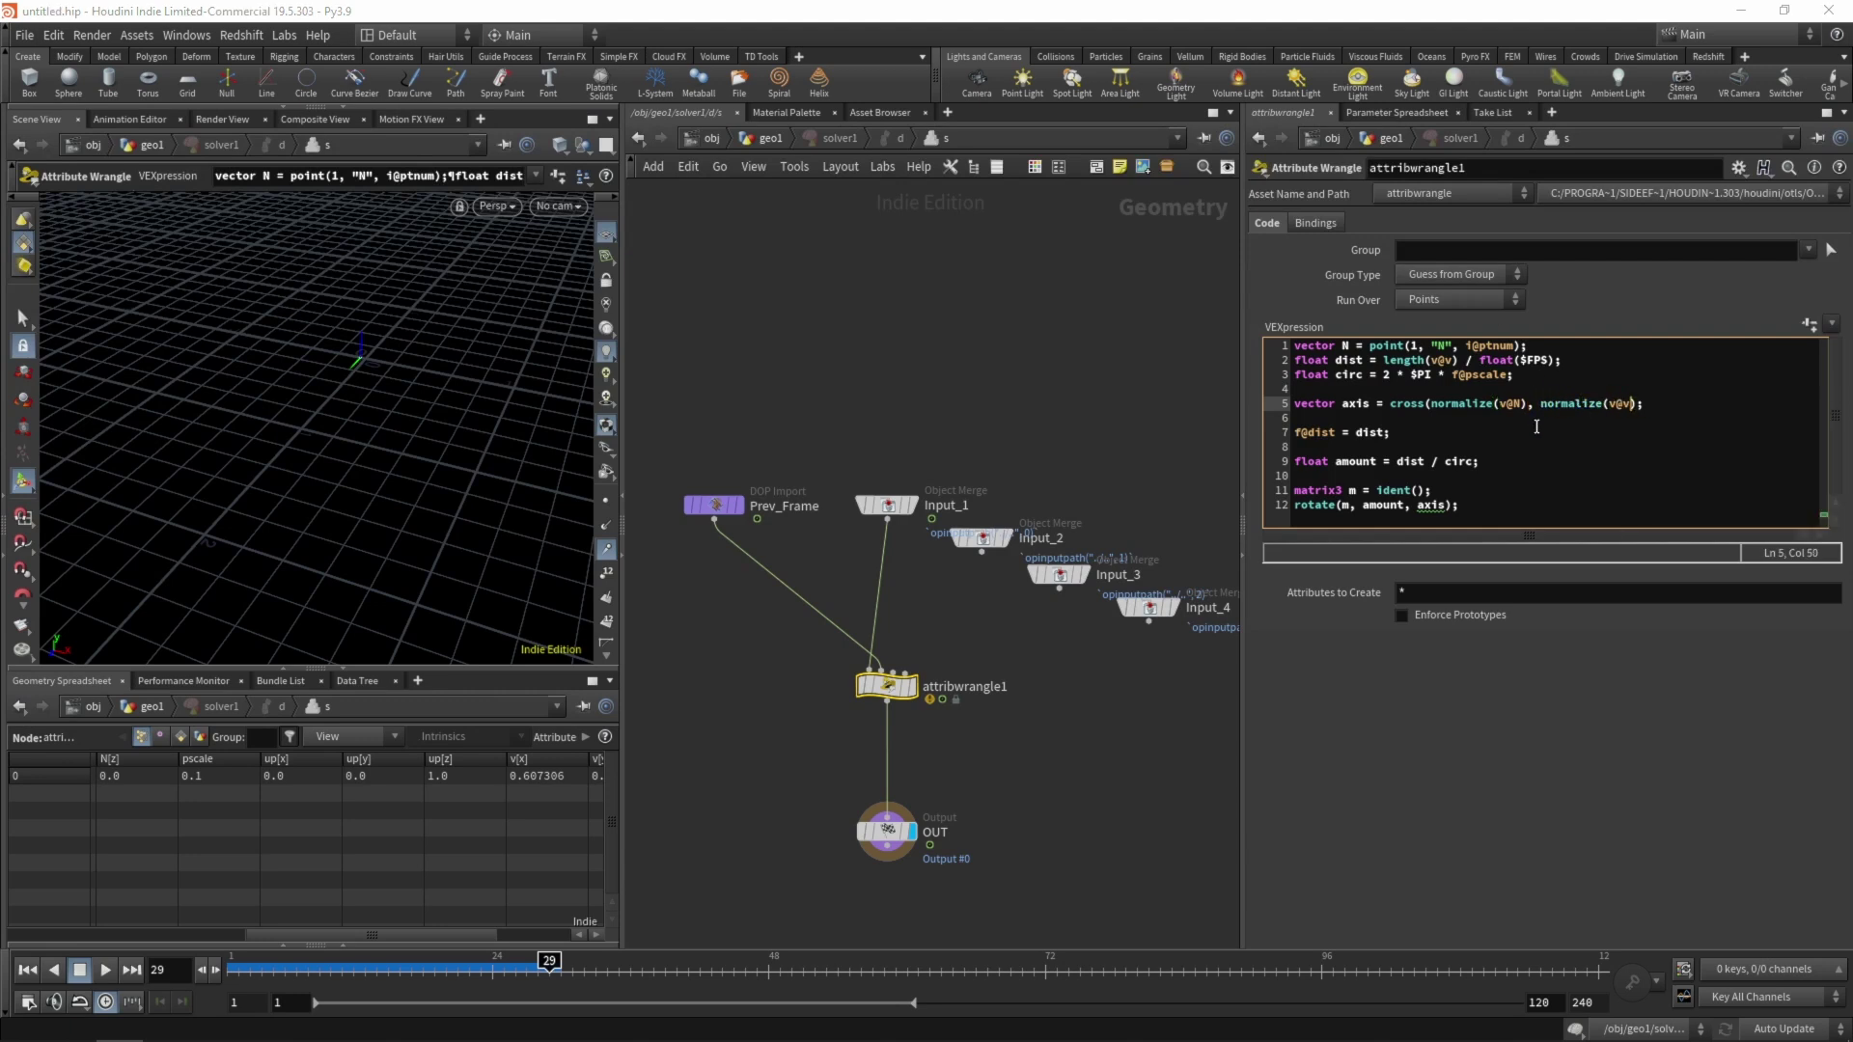
pyautogui.write(')')
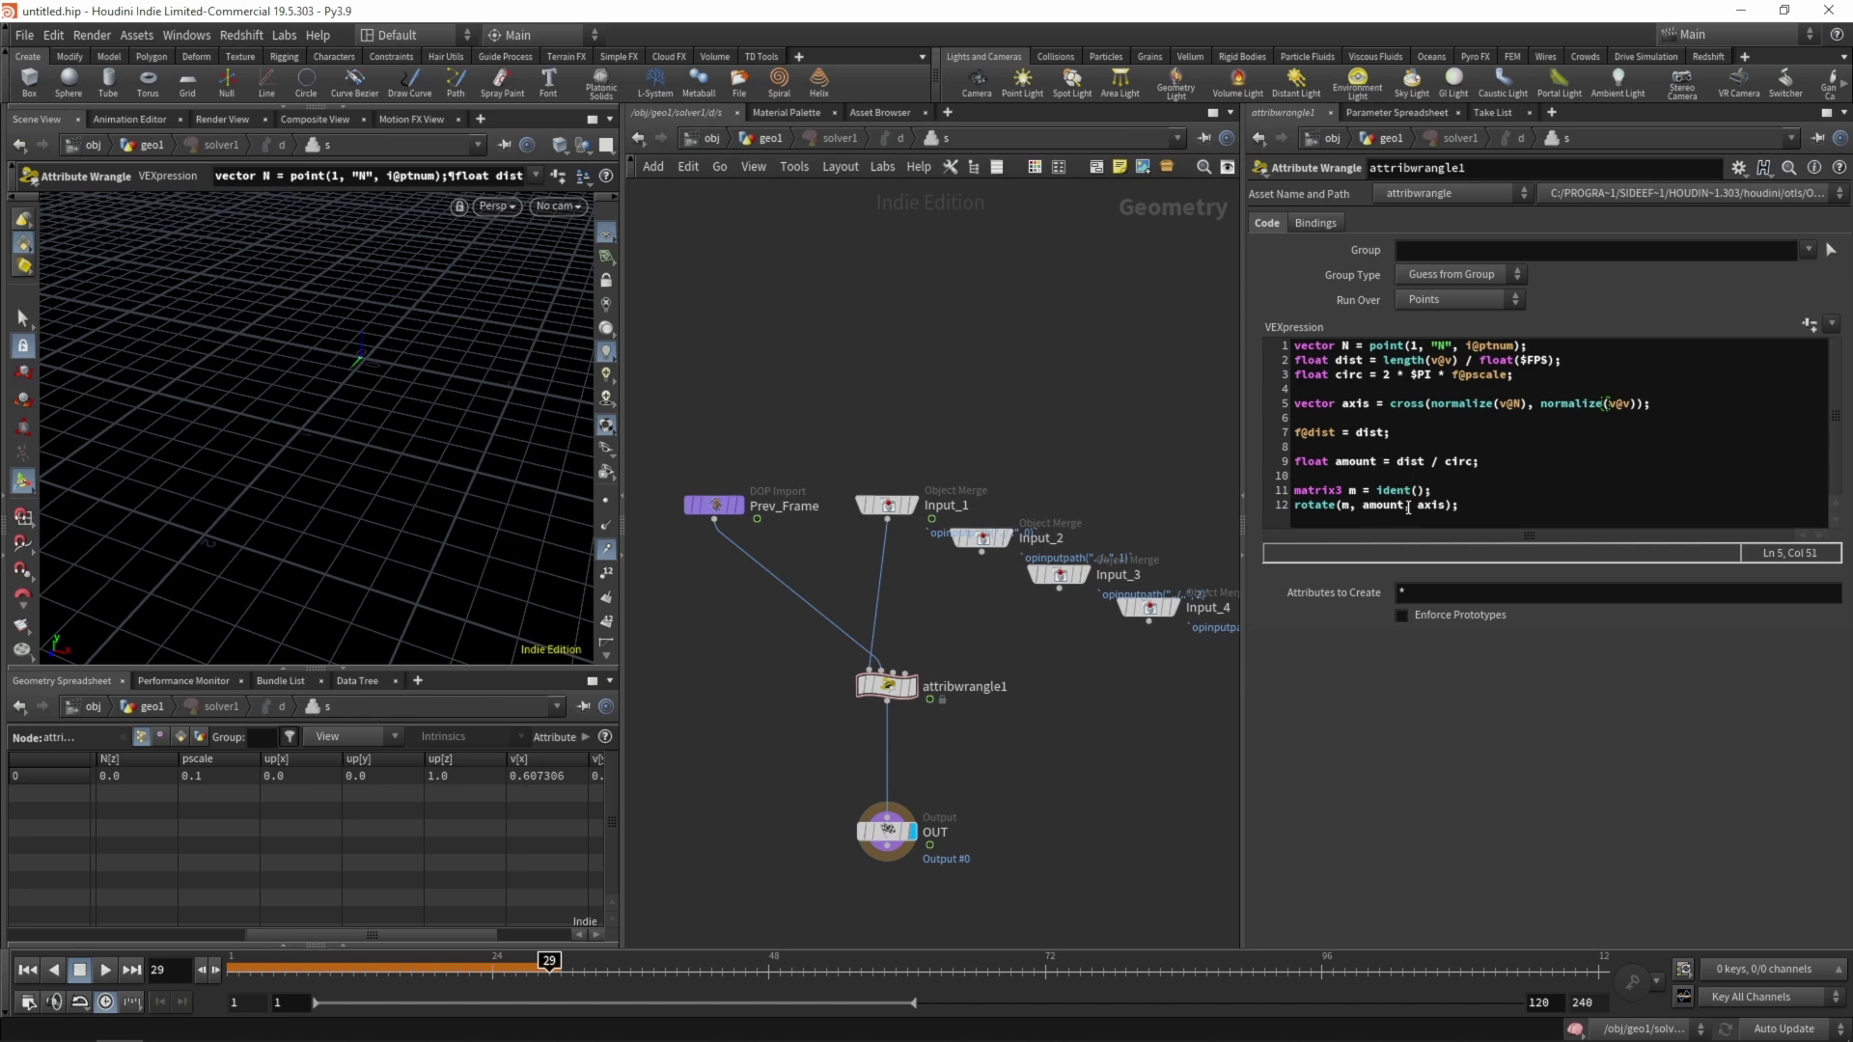
# Multiply the amount argument by 2 * $PI in the rotate call
pyautogui.moveTo(1397, 466)
pyautogui.mouseDown()
pyautogui.moveTo(1471, 465)
pyautogui.moveTo(1397, 462)
pyautogui.mouseUp()
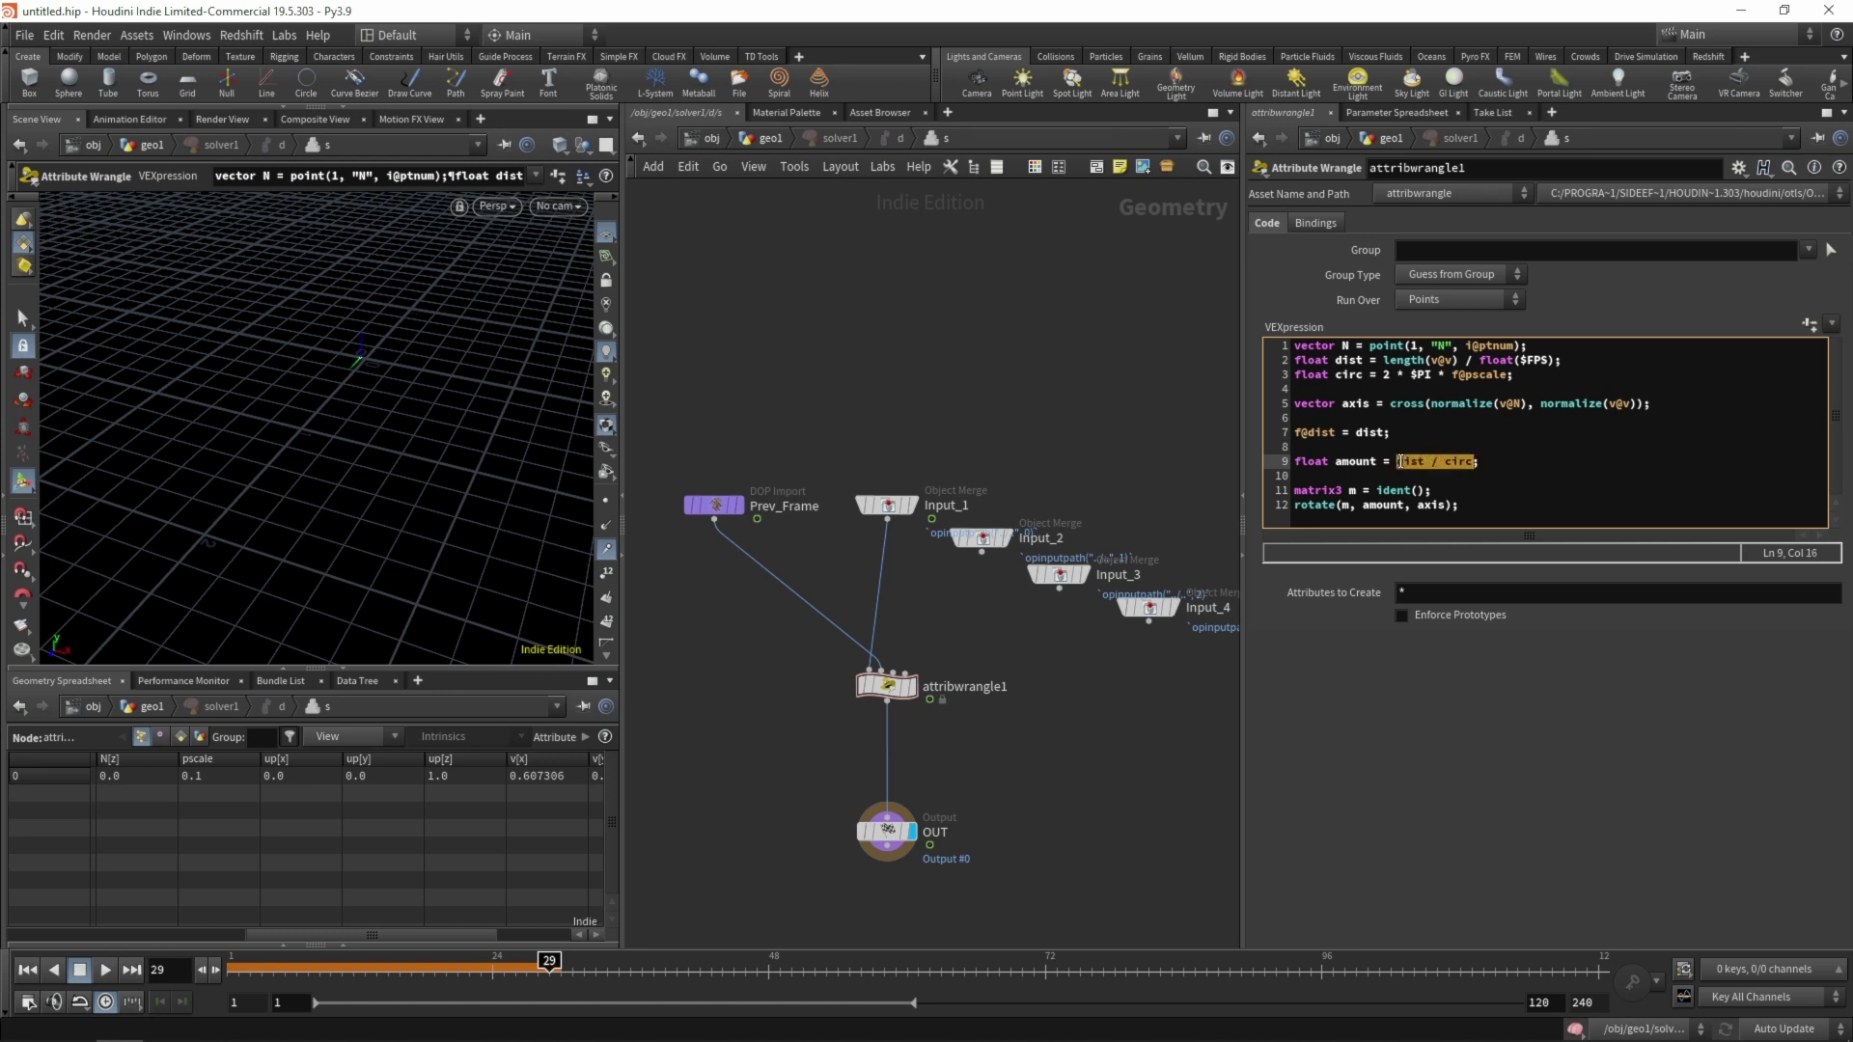
pyautogui.doubleClick(1369, 509)
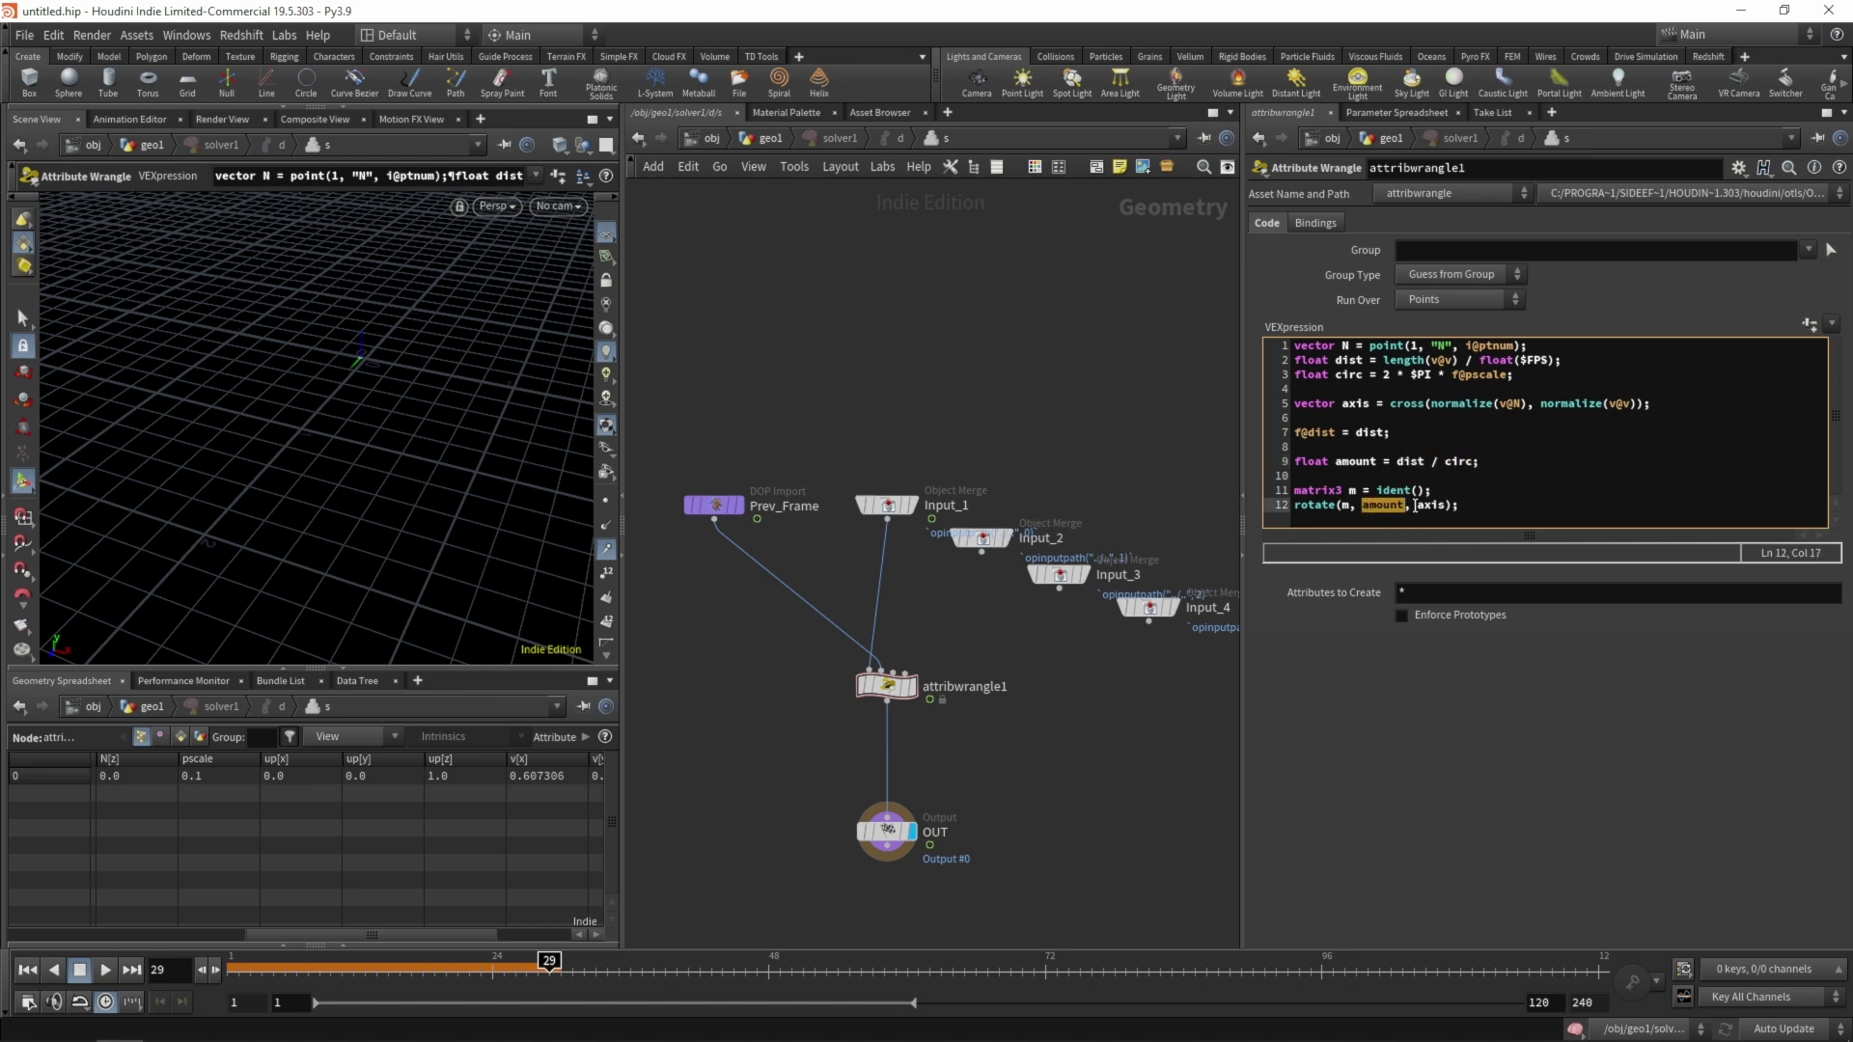
pyautogui.click(1405, 507)
pyautogui.write('* 2 * $PI')
# Add the line v@N = N * m; below the rotate call, separated by a blank line, and return to geo1
pyautogui.click(1553, 508)
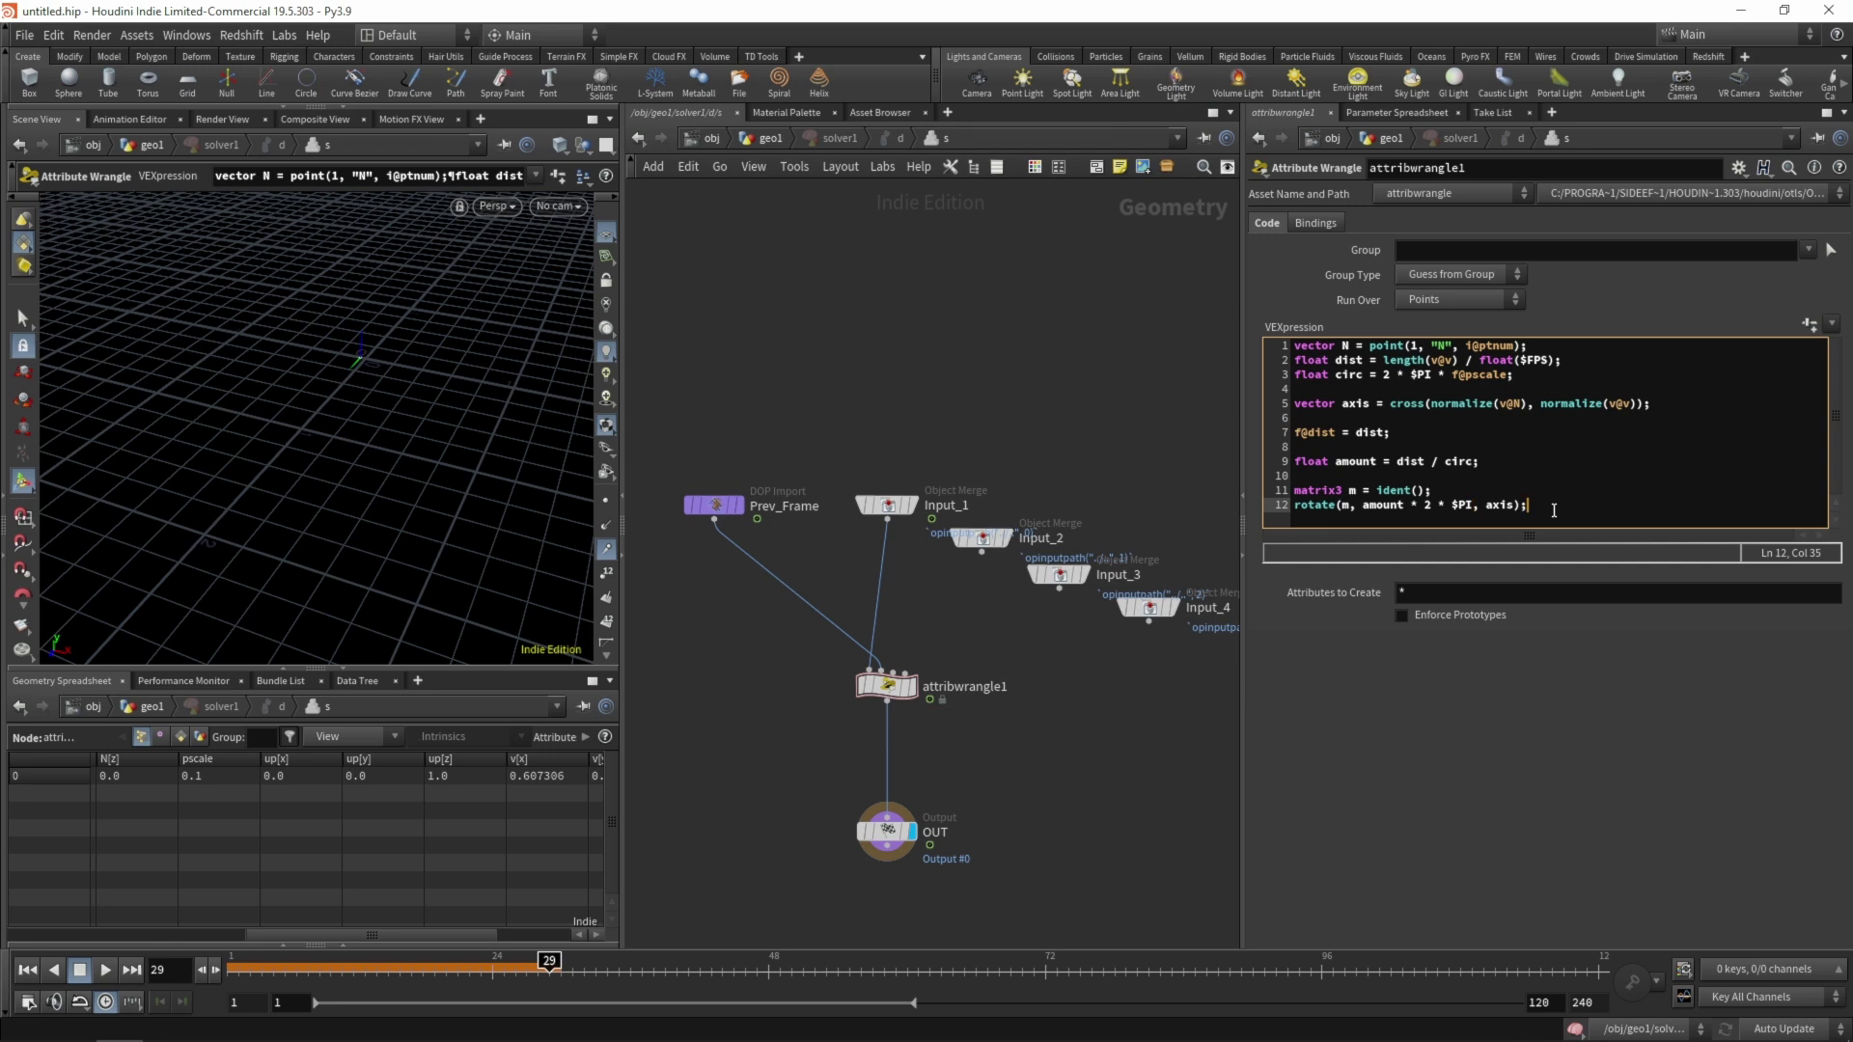
pyautogui.press('Return')
pyautogui.press('Return')
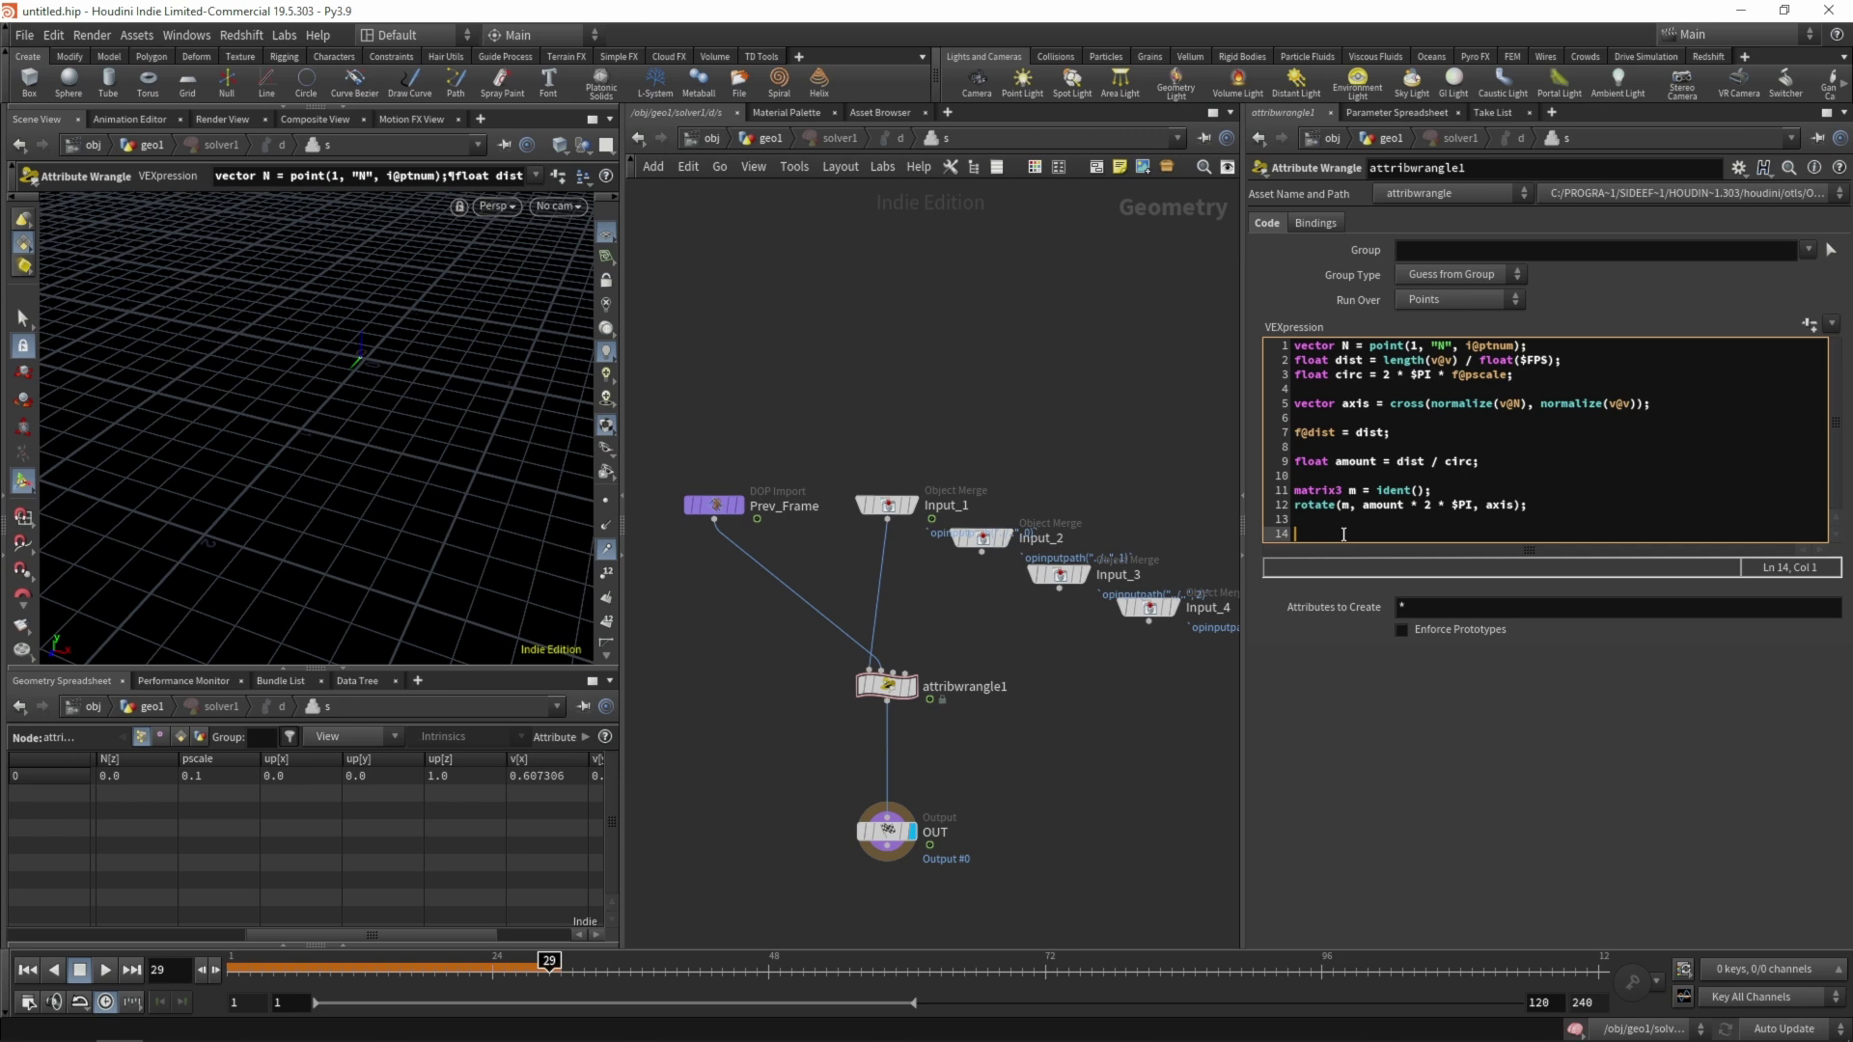
pyautogui.click(1342, 346)
pyautogui.click(1300, 533)
pyautogui.write('N *')
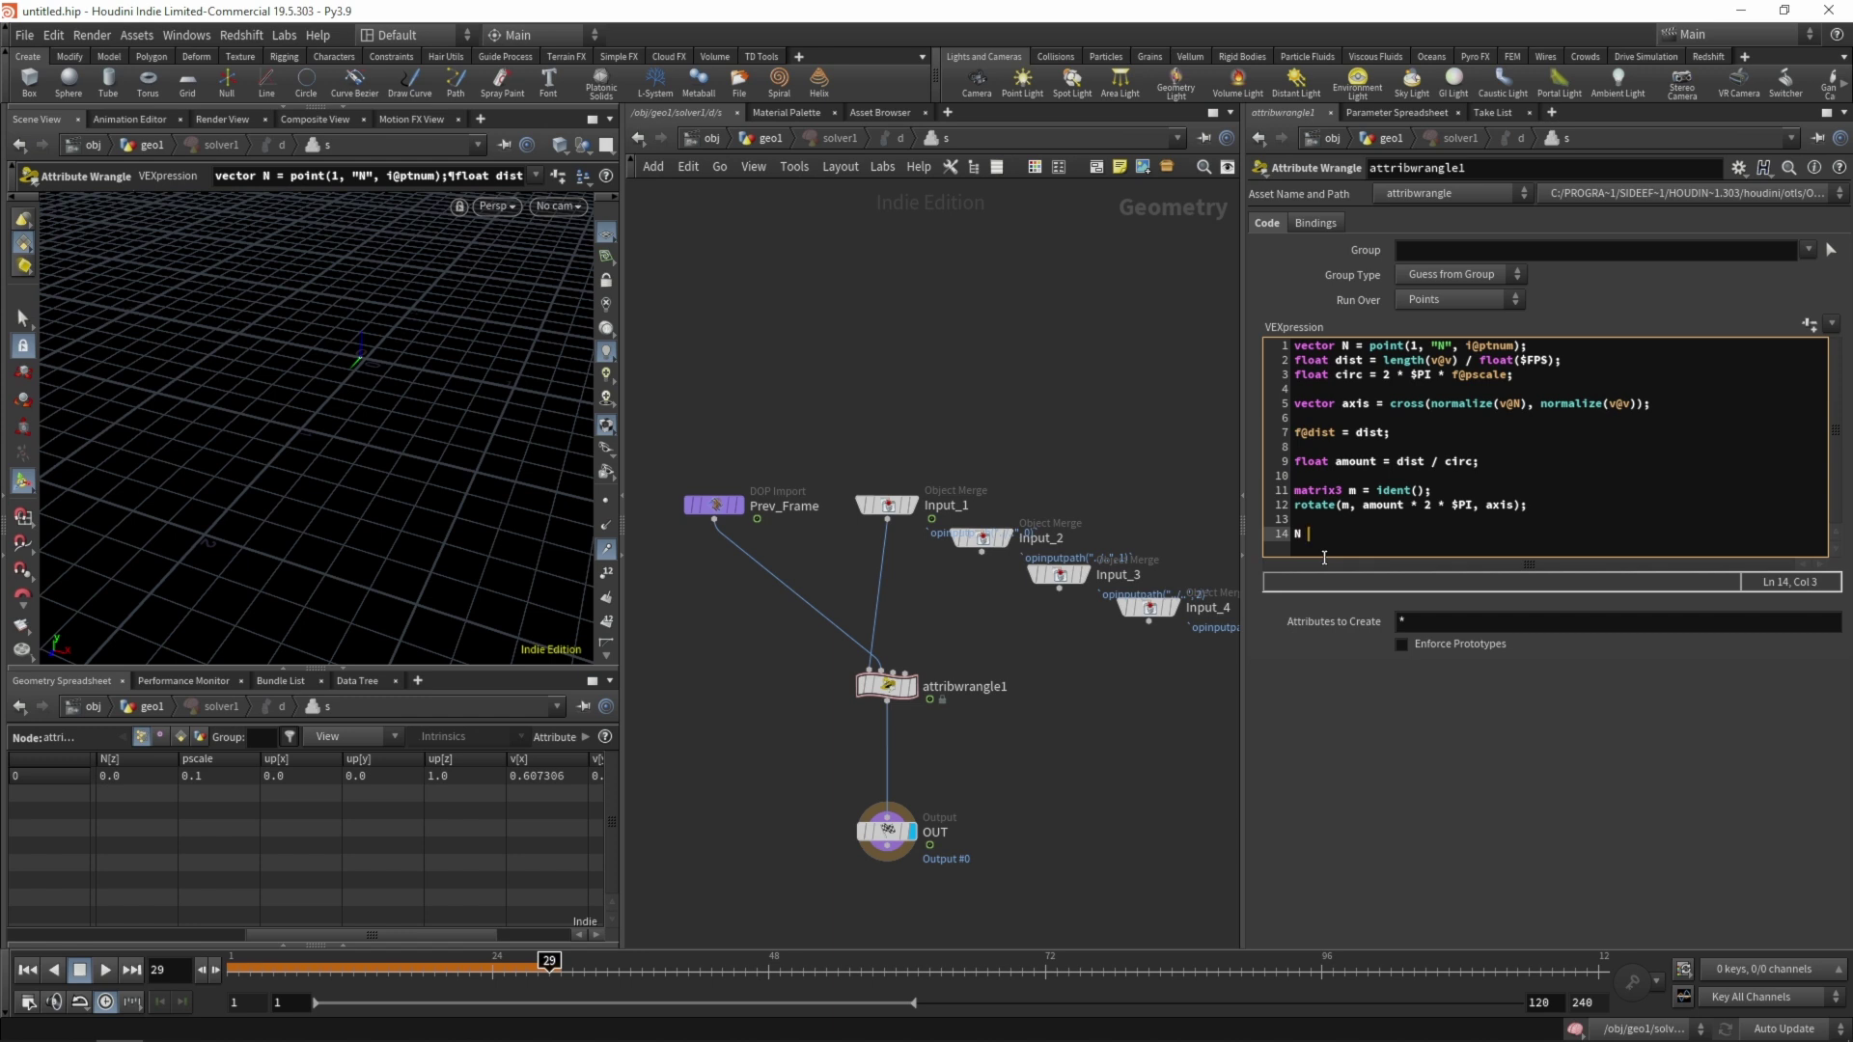
pyautogui.doubleClick(1350, 490)
pyautogui.click(1334, 535)
pyautogui.write('m')
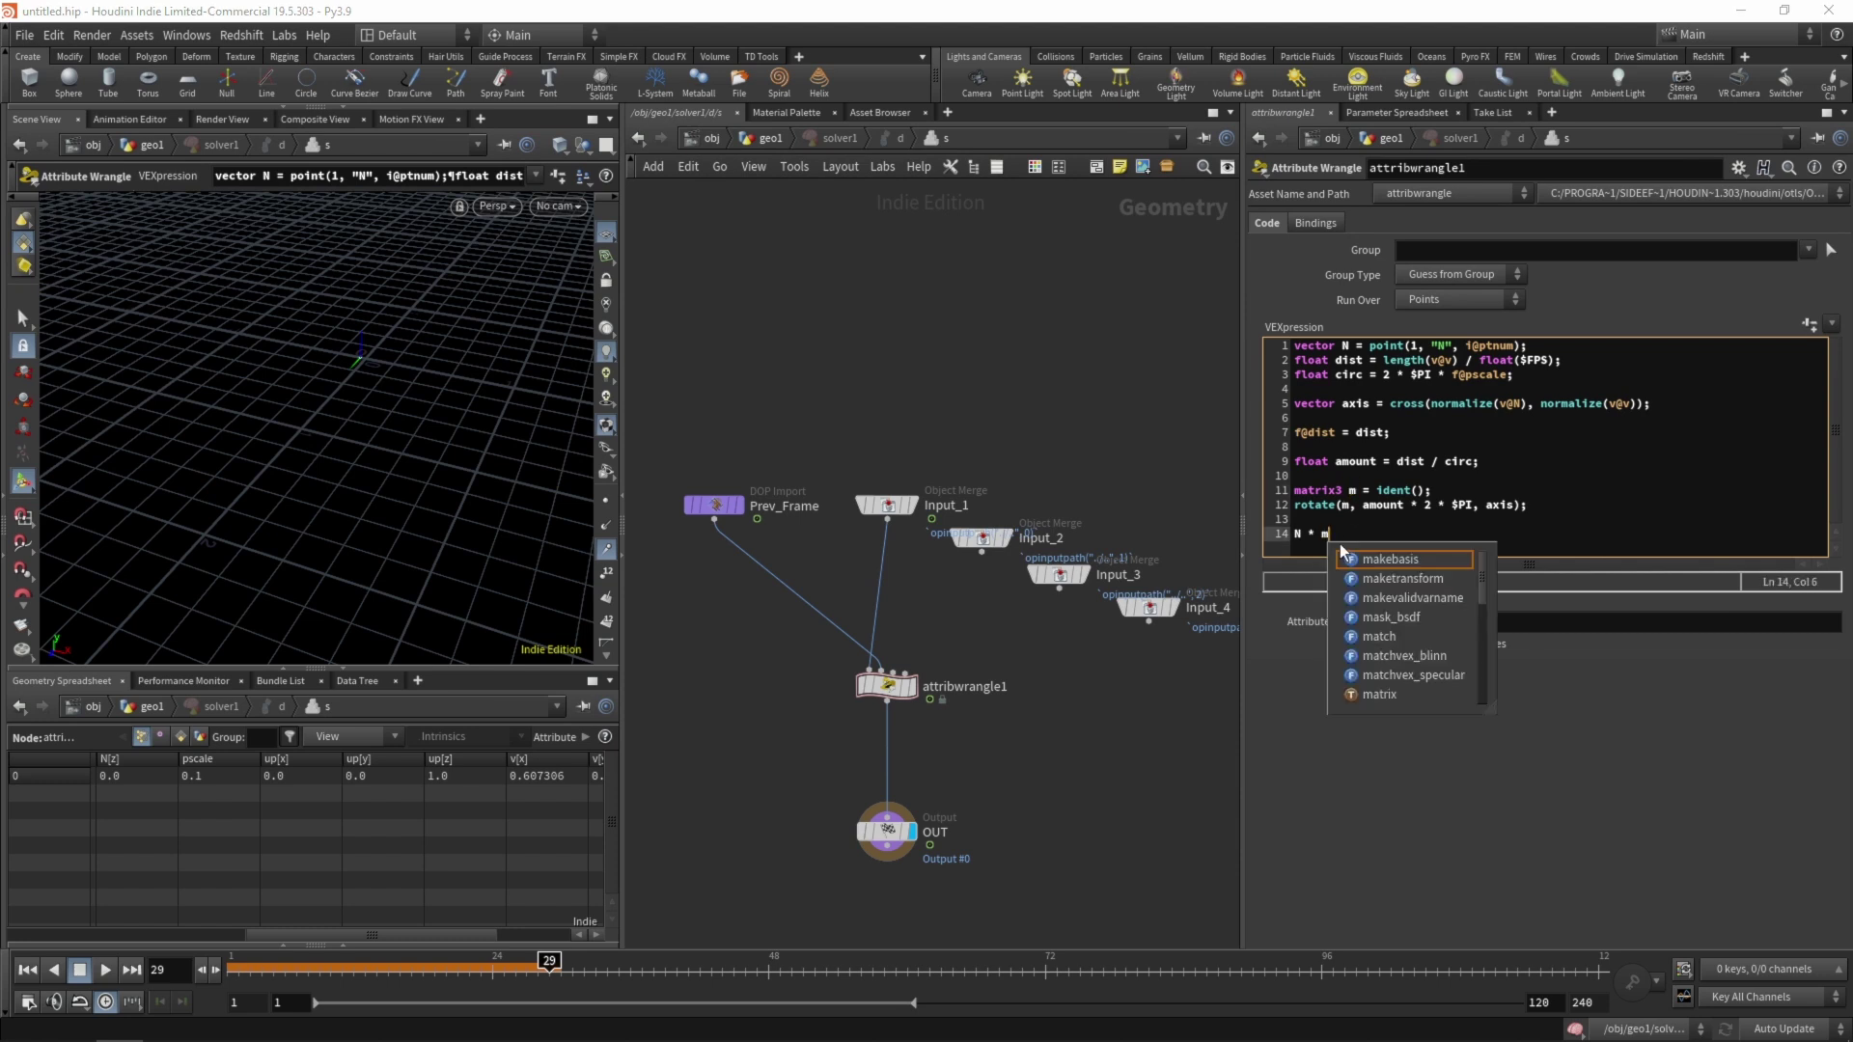
pyautogui.write(';')
pyautogui.click(1296, 546)
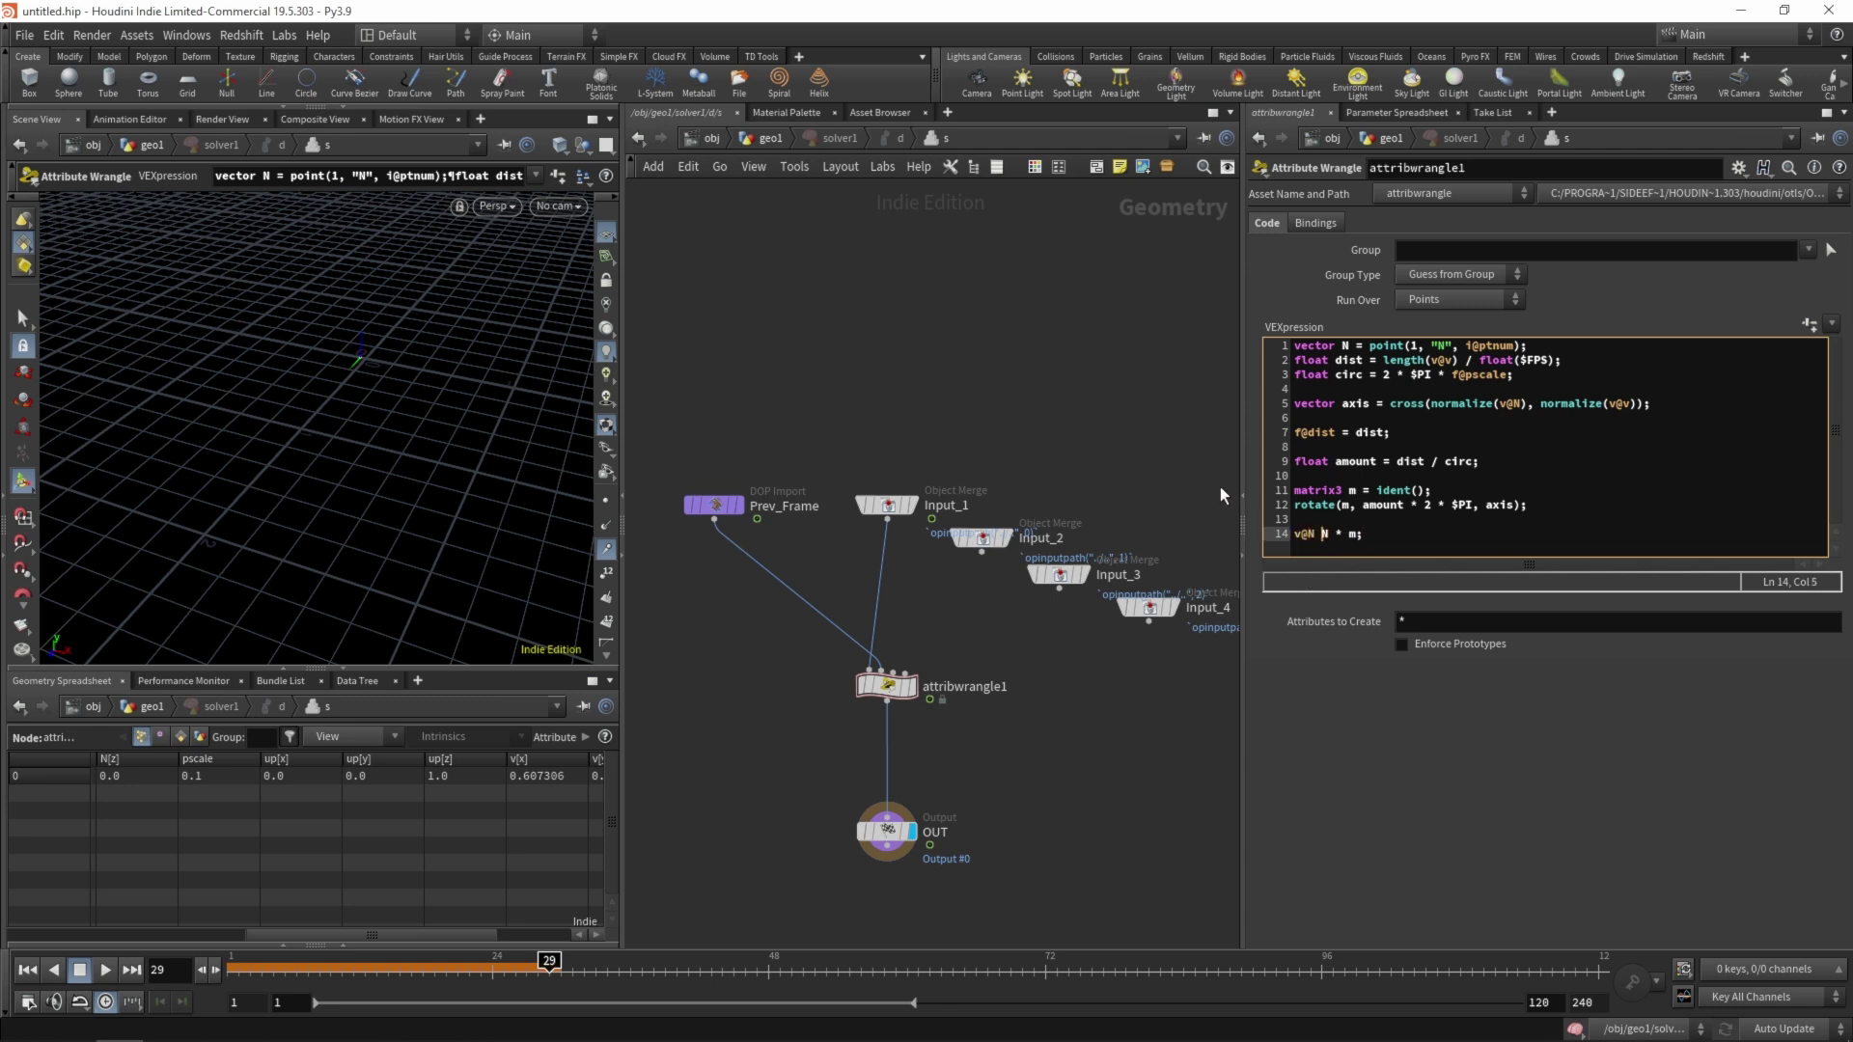
pyautogui.write('= ')
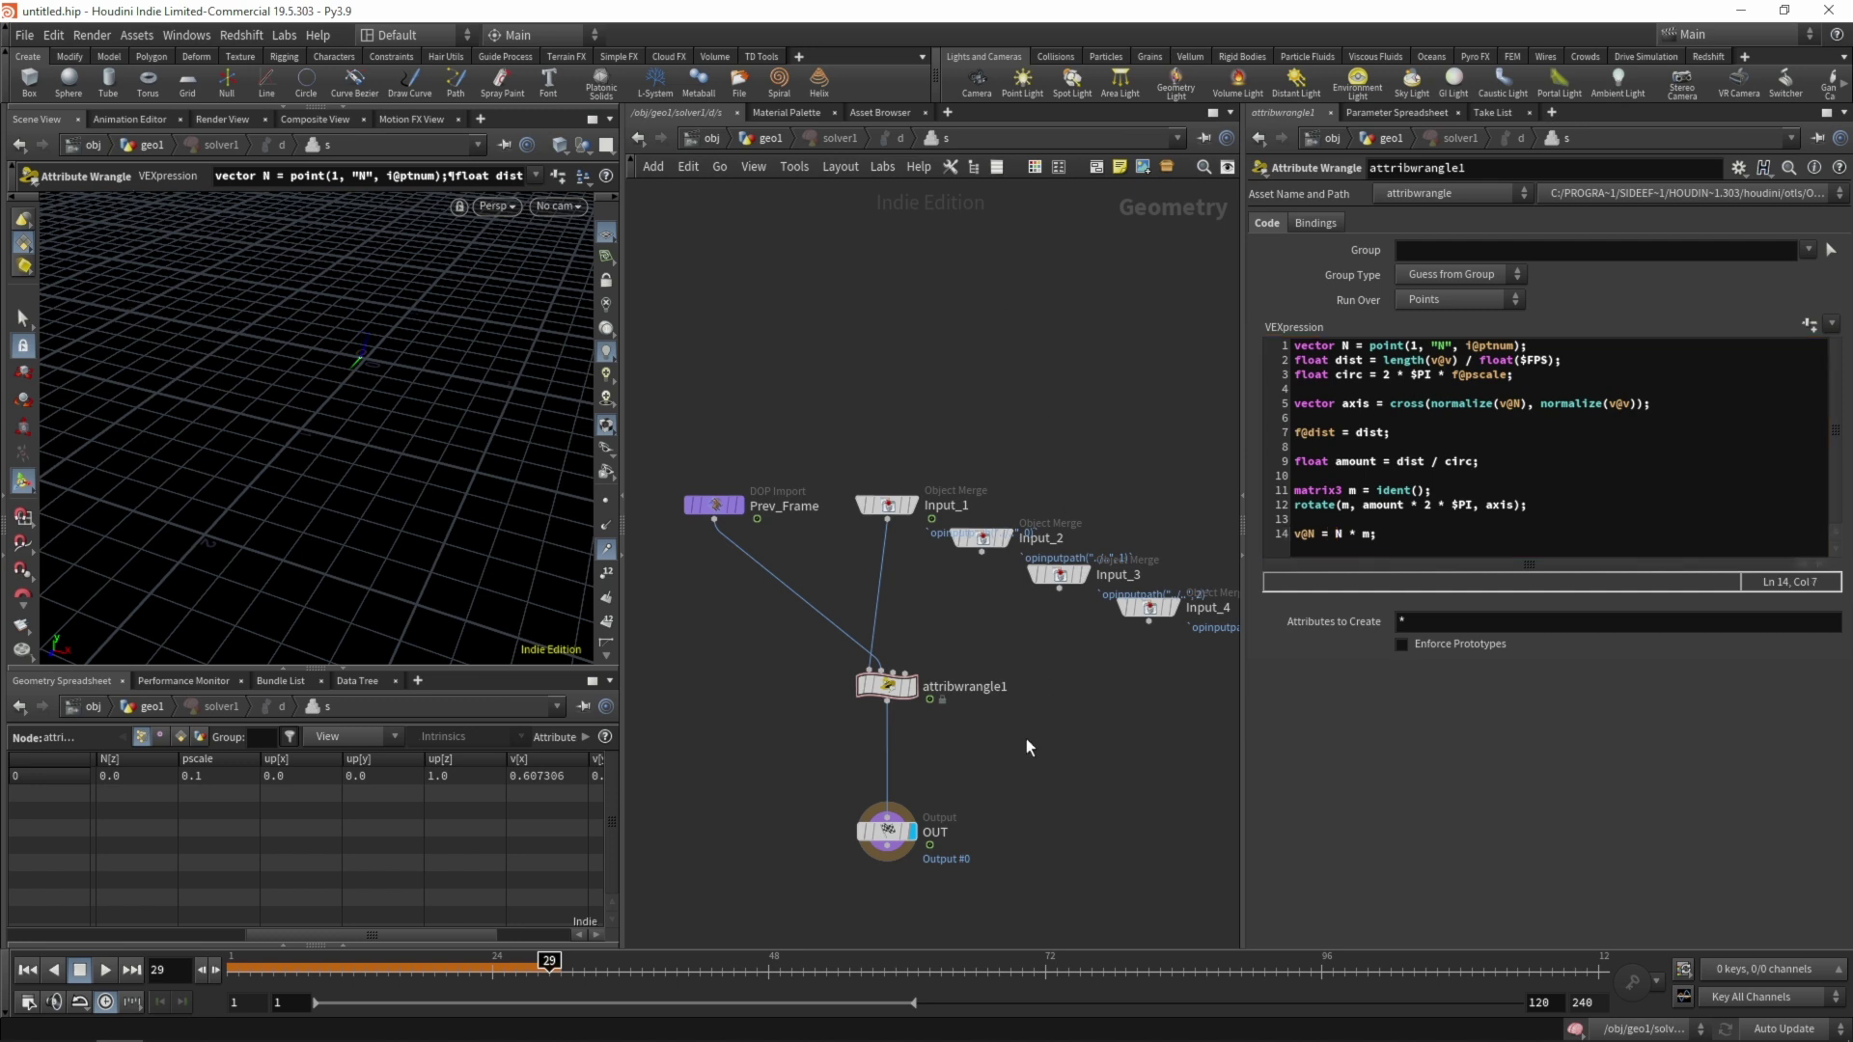
pyautogui.write('u')
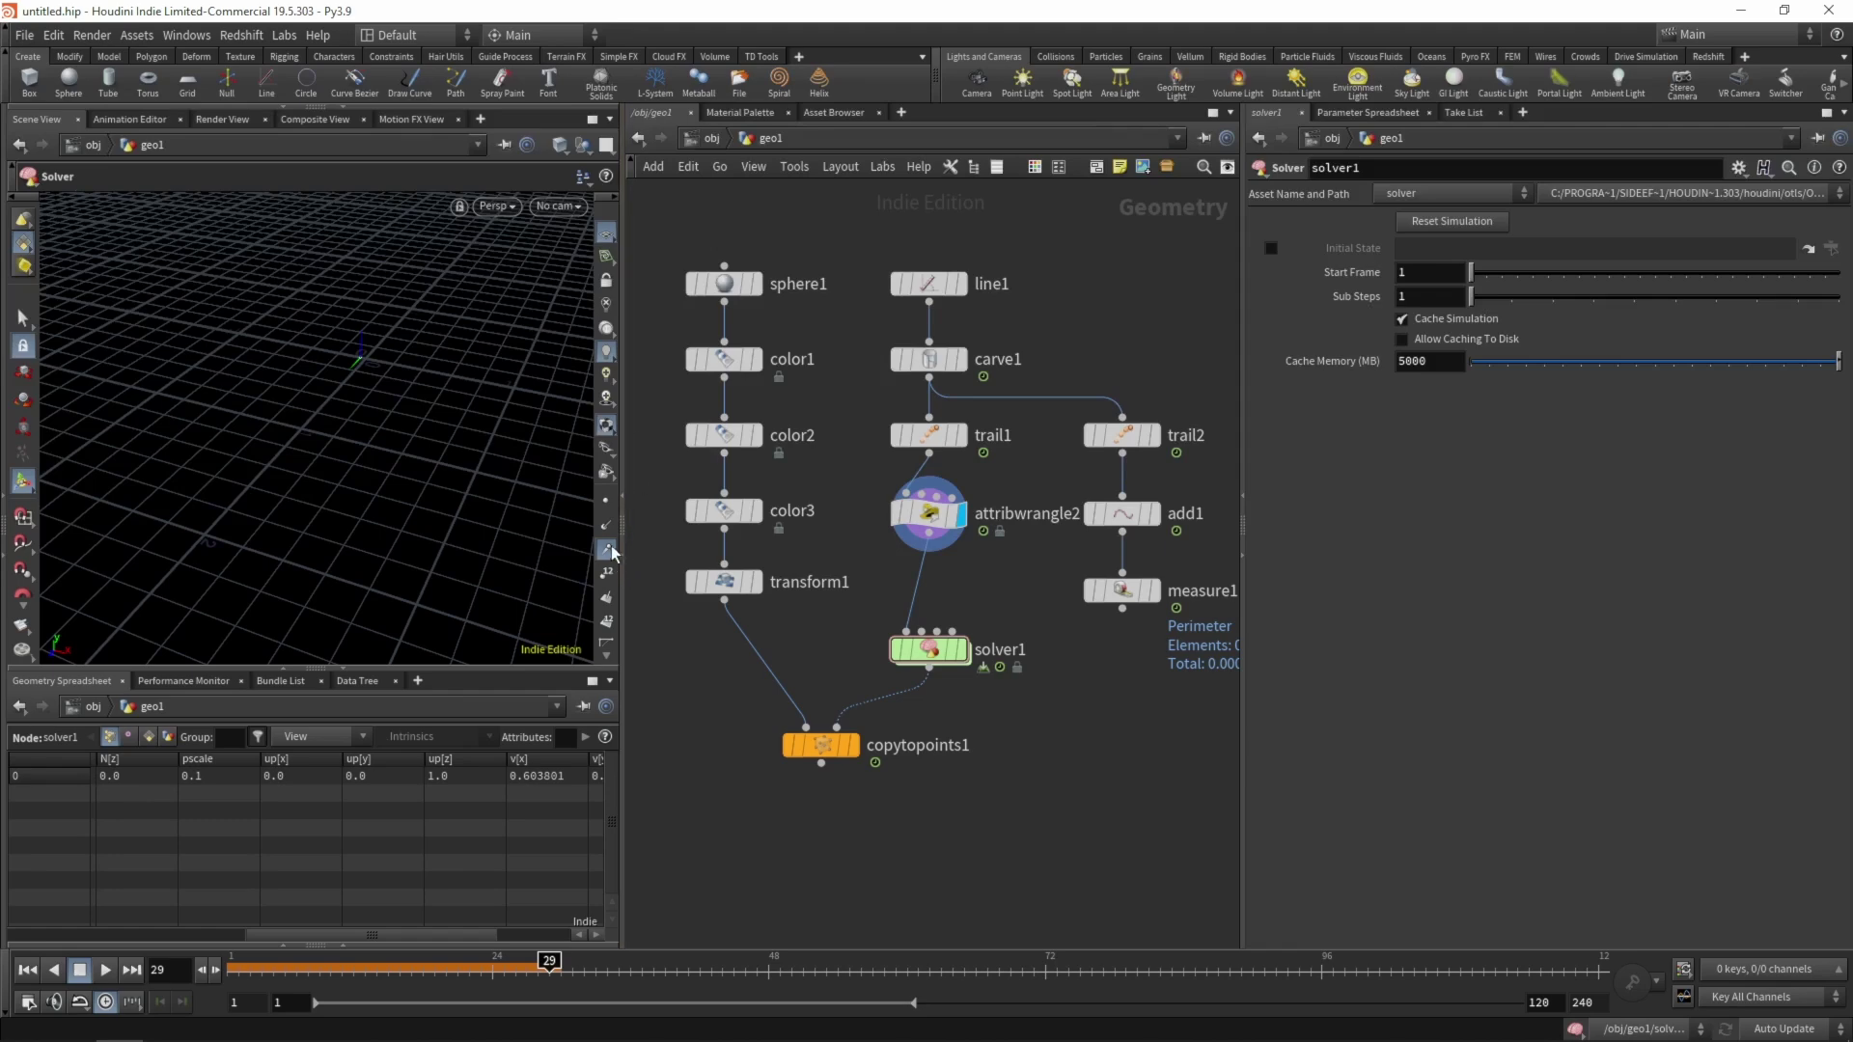
# Display copytopoints1 in the viewport with point normals hidden, and show line1 as a template
pyautogui.moveTo(606, 656)
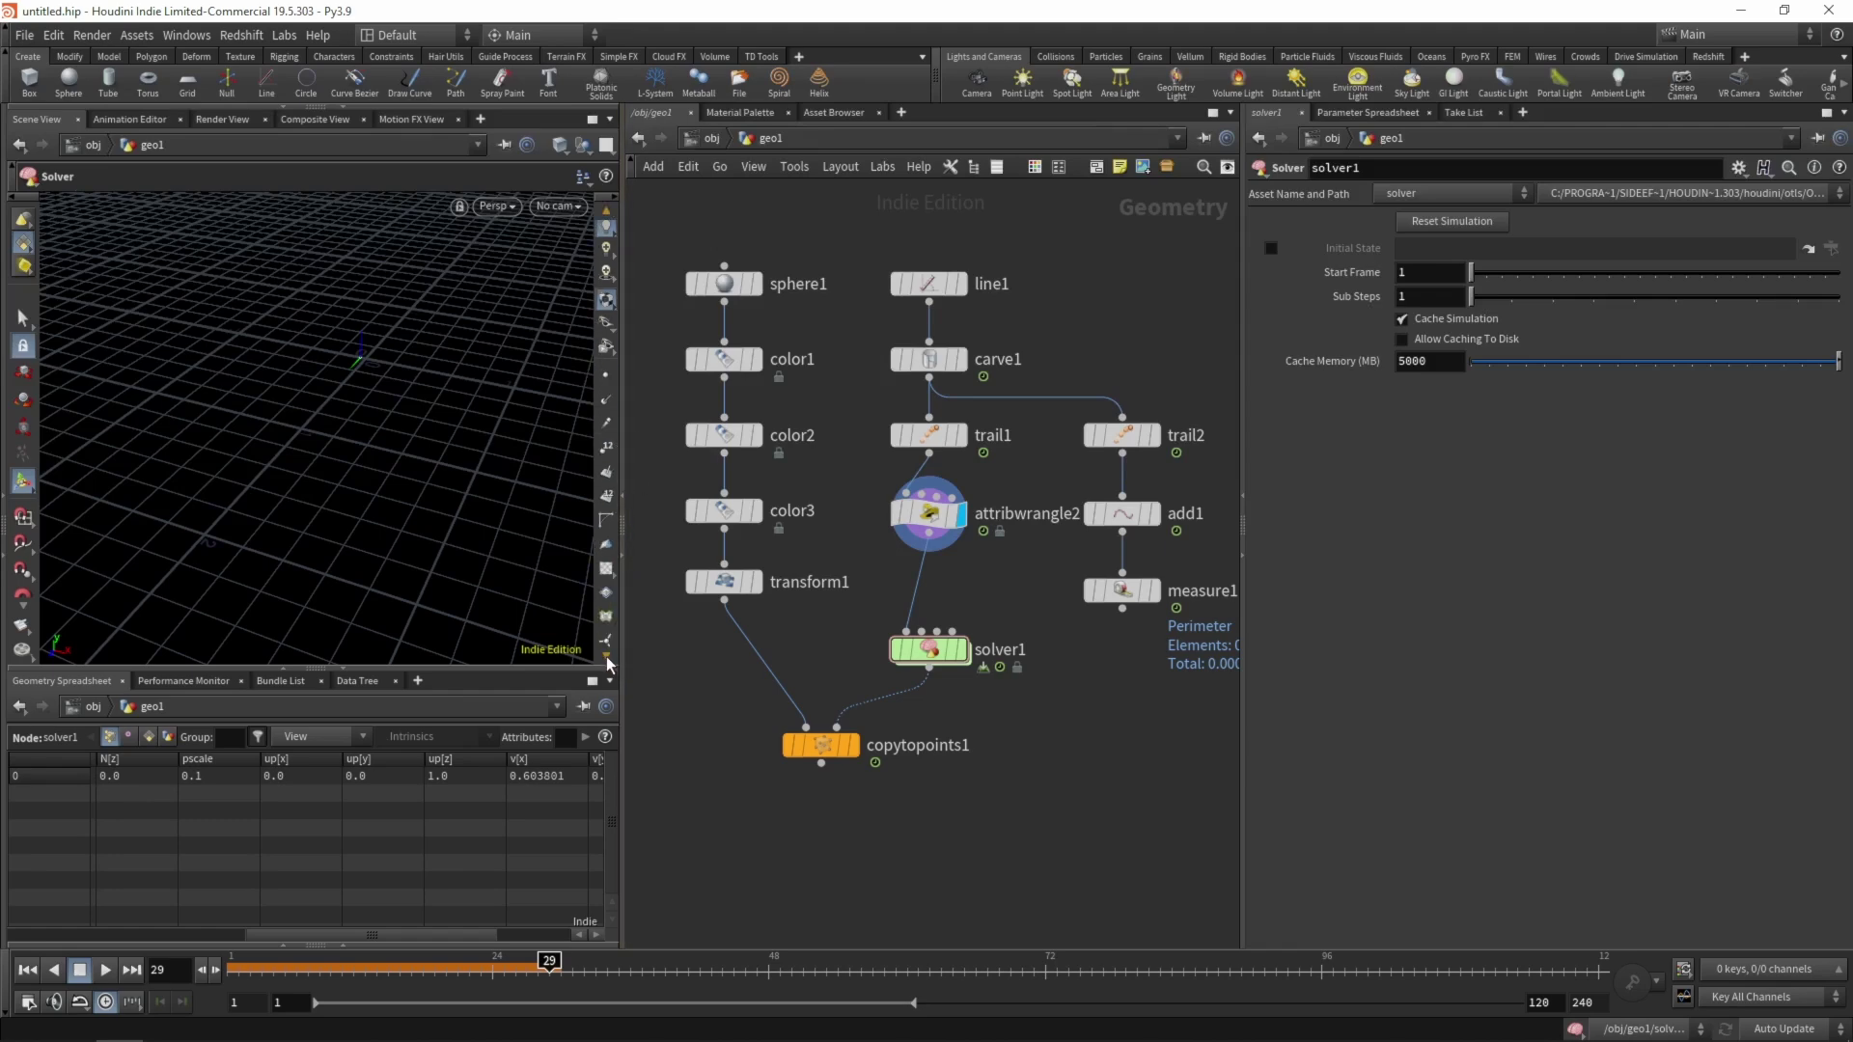
pyautogui.click(851, 745)
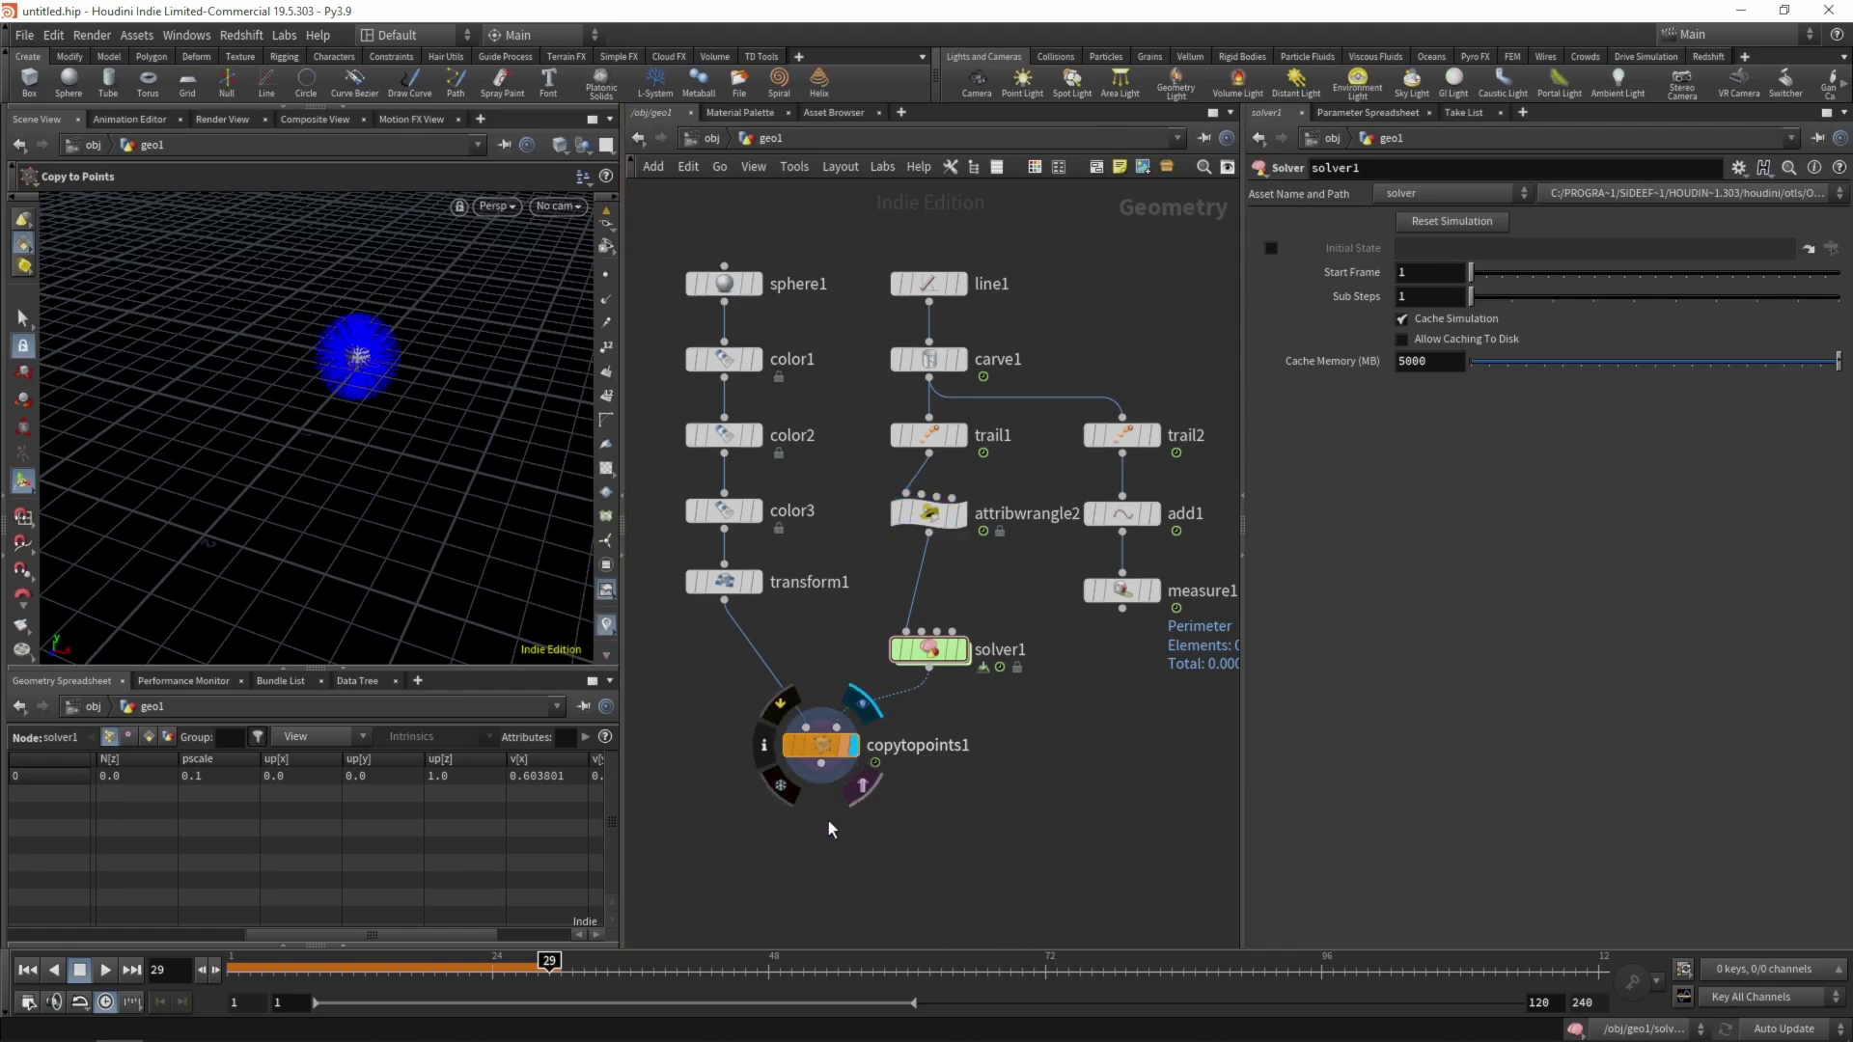
pyautogui.click(820, 745)
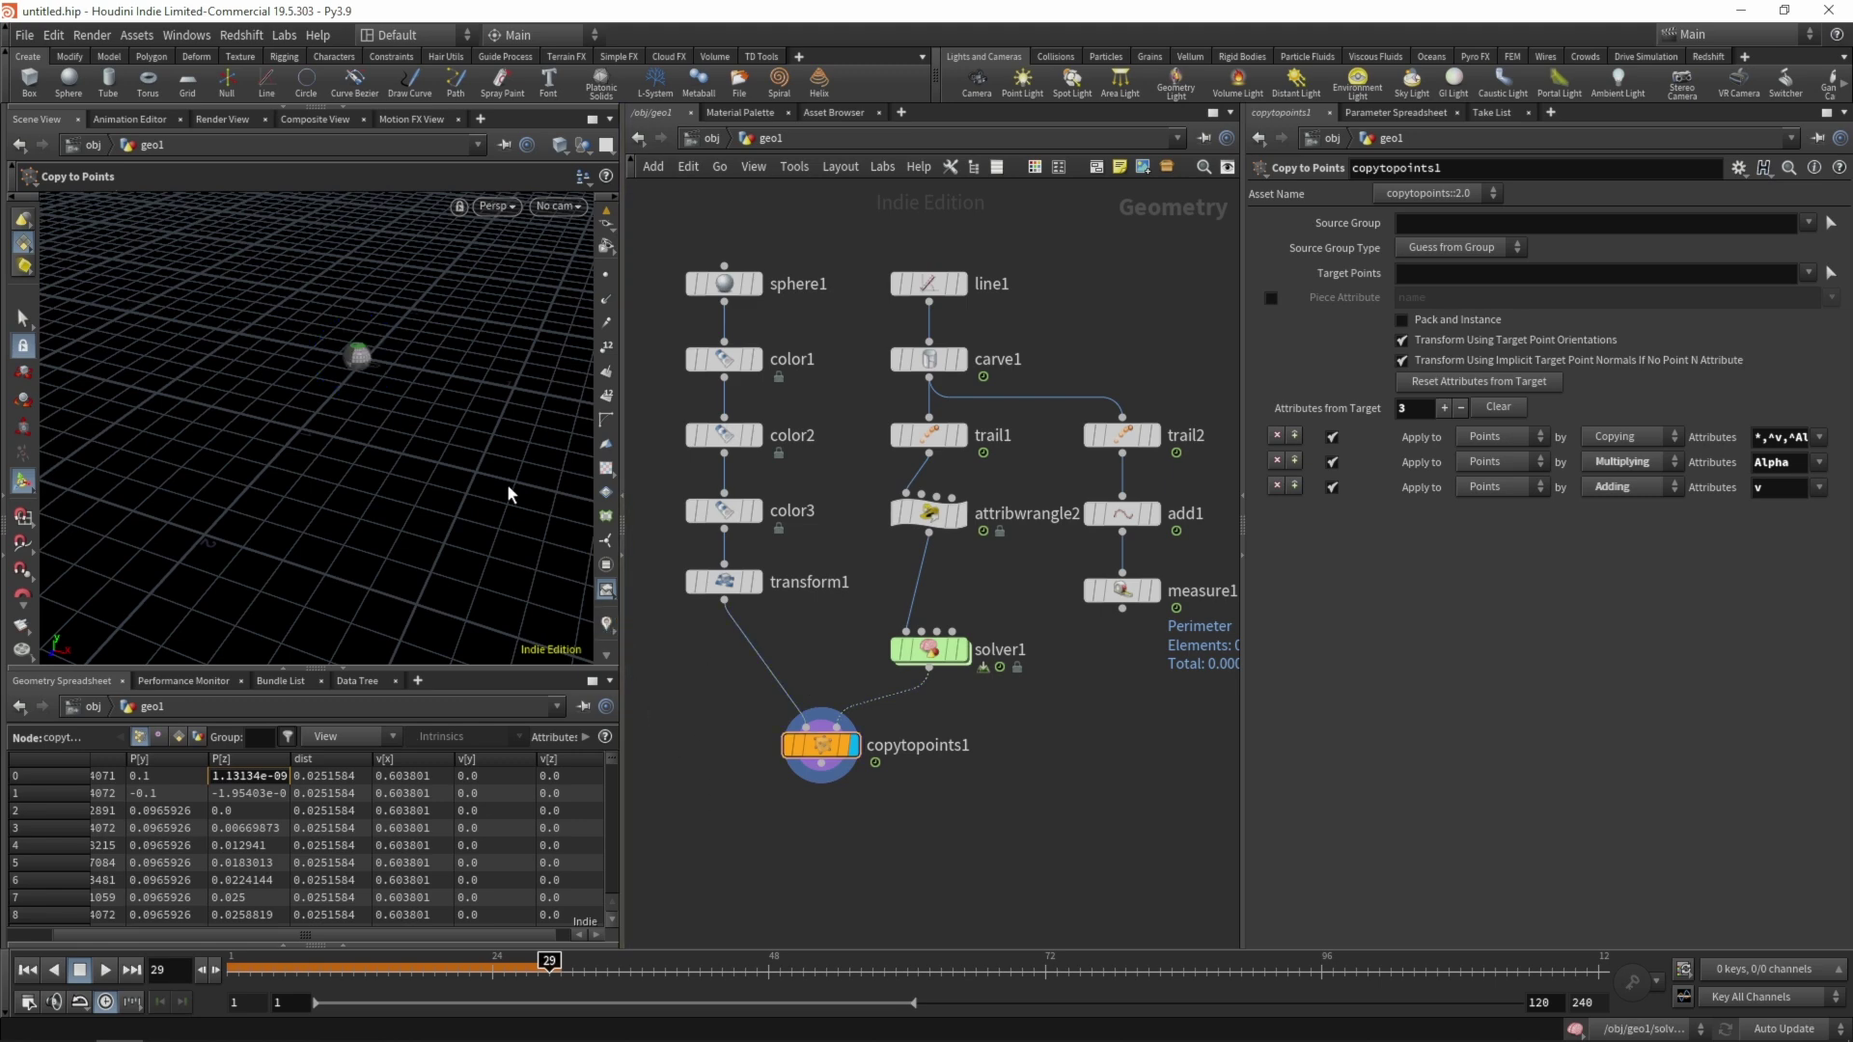
pyautogui.moveTo(482, 318); pyautogui.dragTo(463, 331)
pyautogui.click(955, 284)
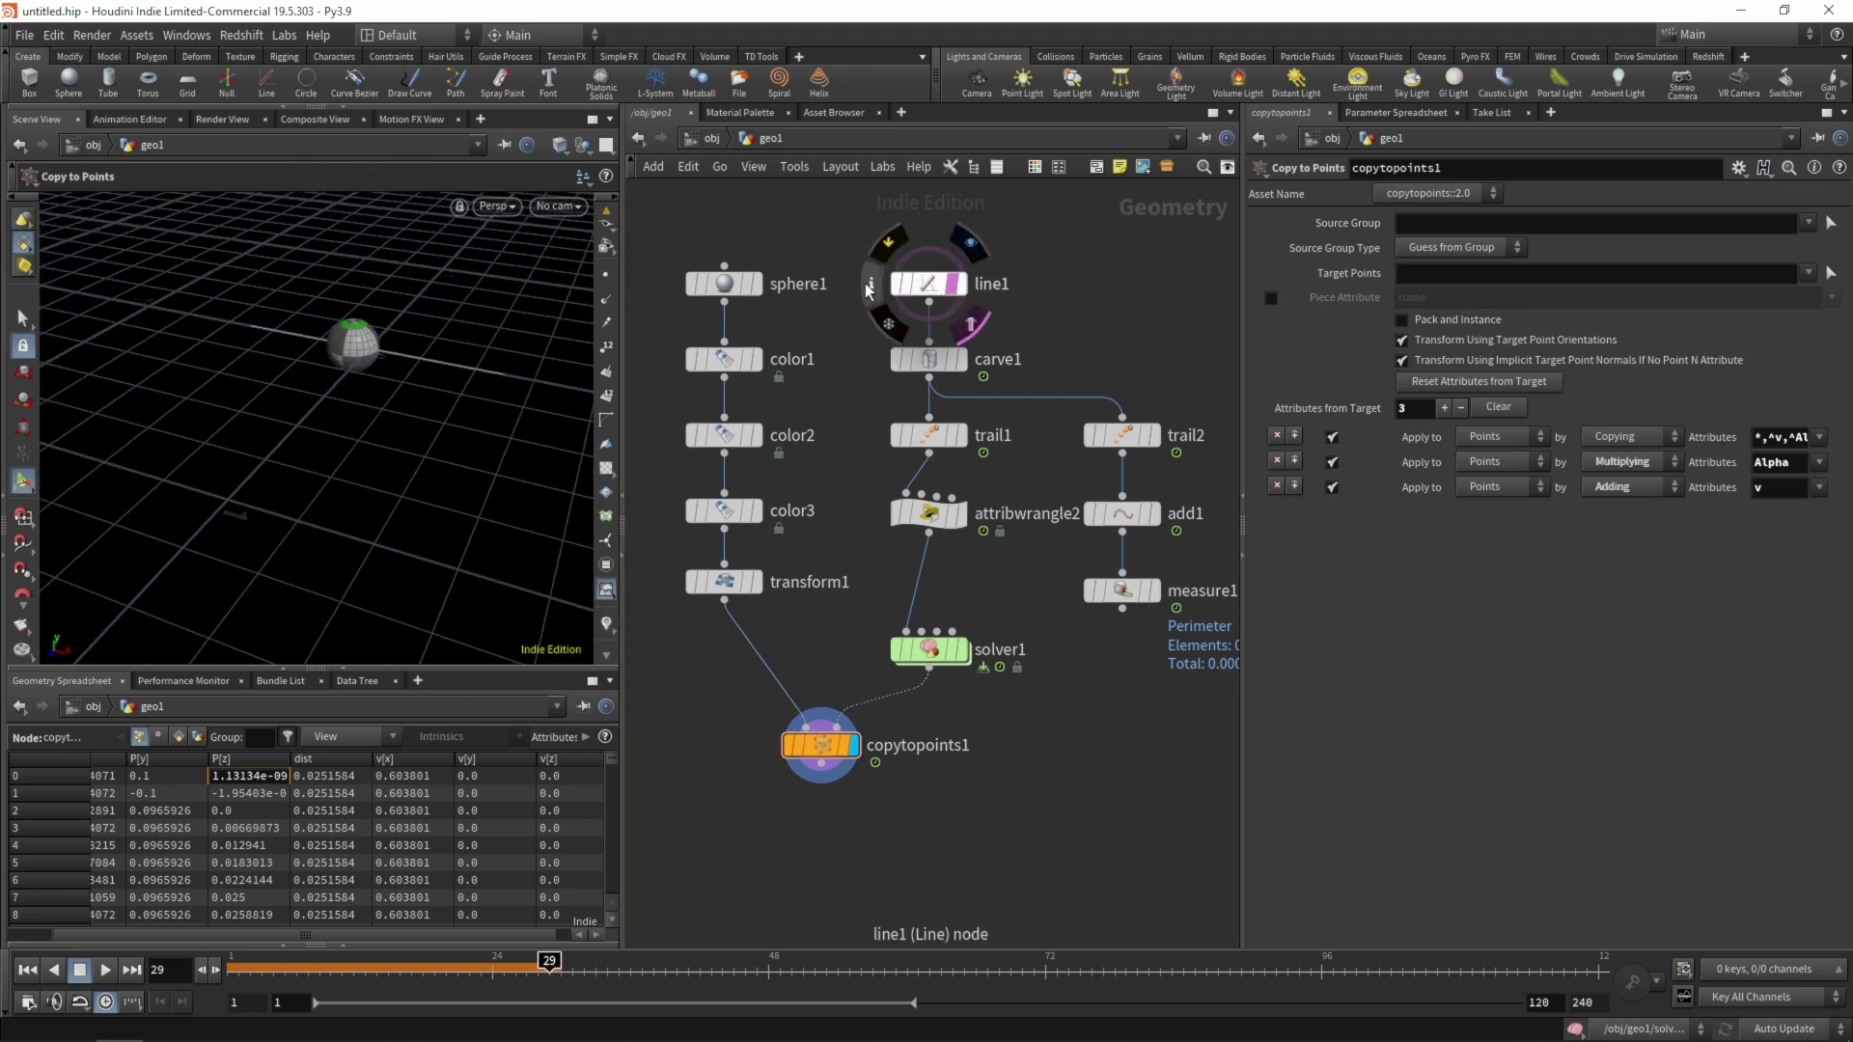
pyautogui.moveTo(360, 351); pyautogui.dragTo(290, 410, button='middle')
pyautogui.press('Escape')
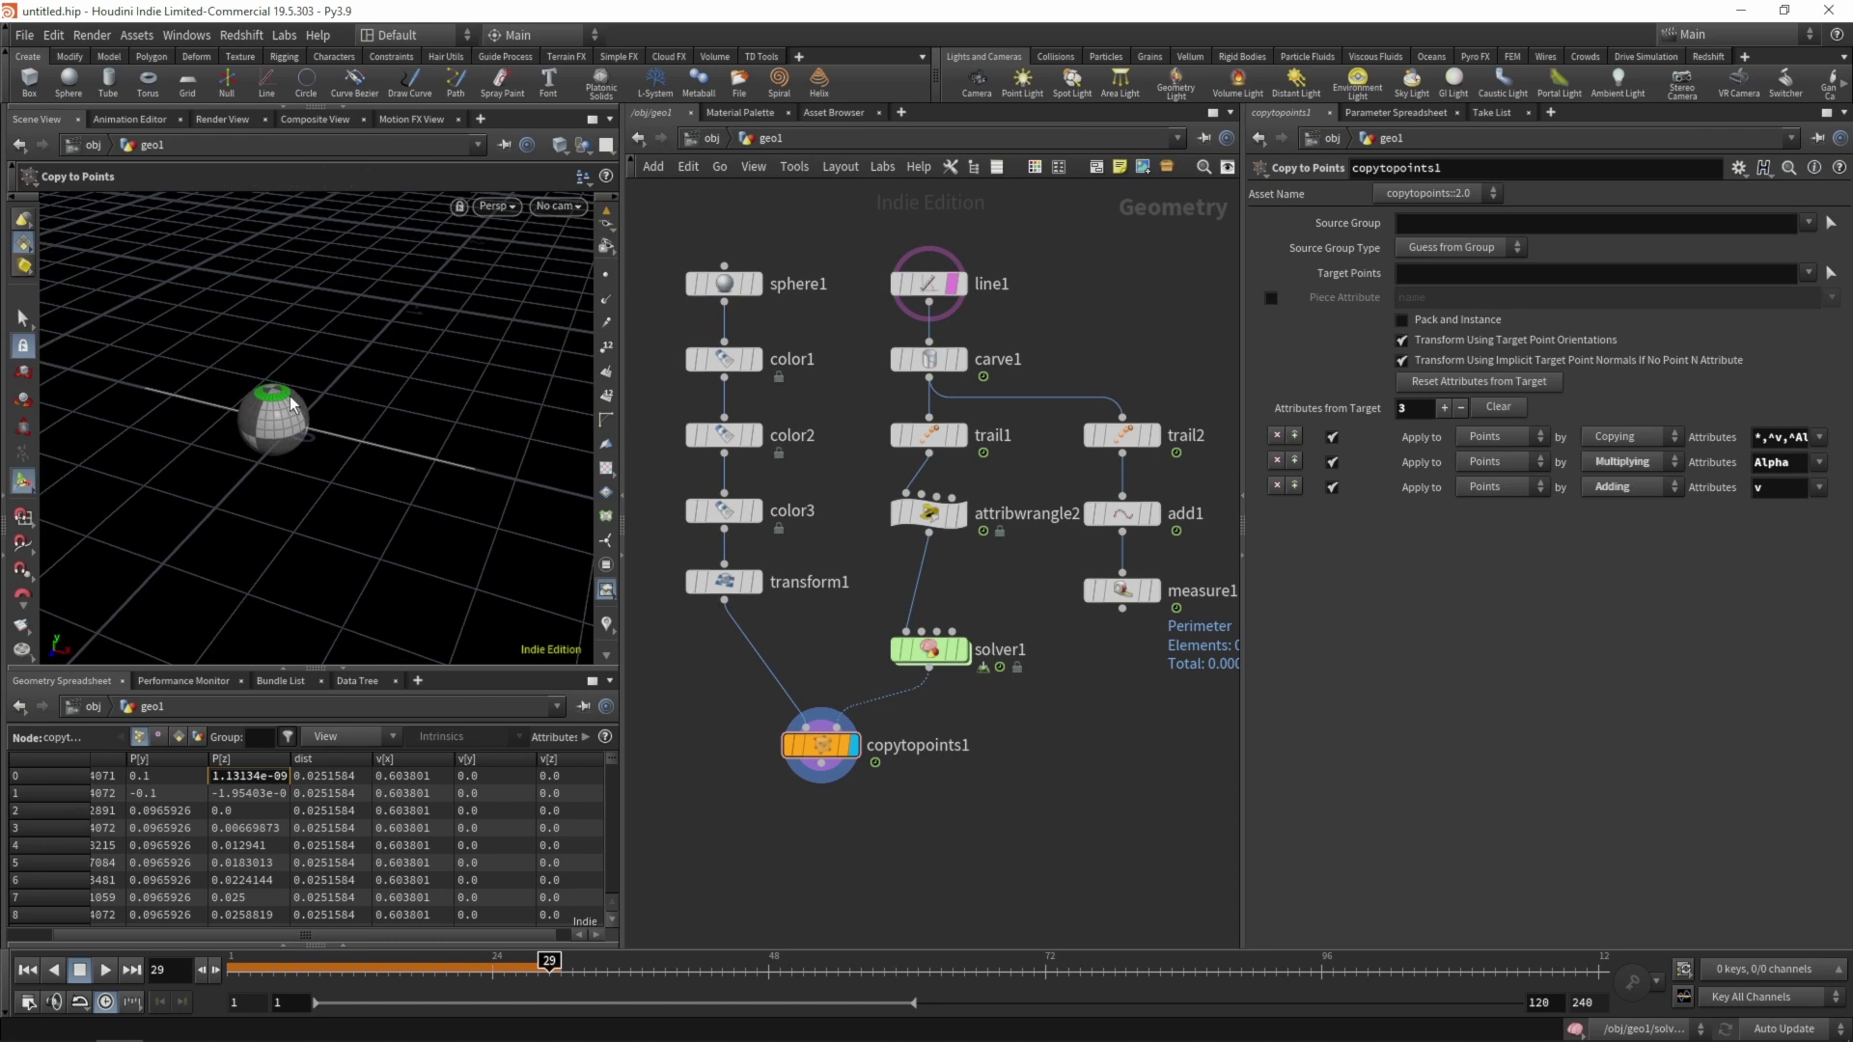
# Play the animation from the first frame to check how the sphere rolls along the line
pyautogui.hotkey('ctrl', 'Up')
pyautogui.press('Up')
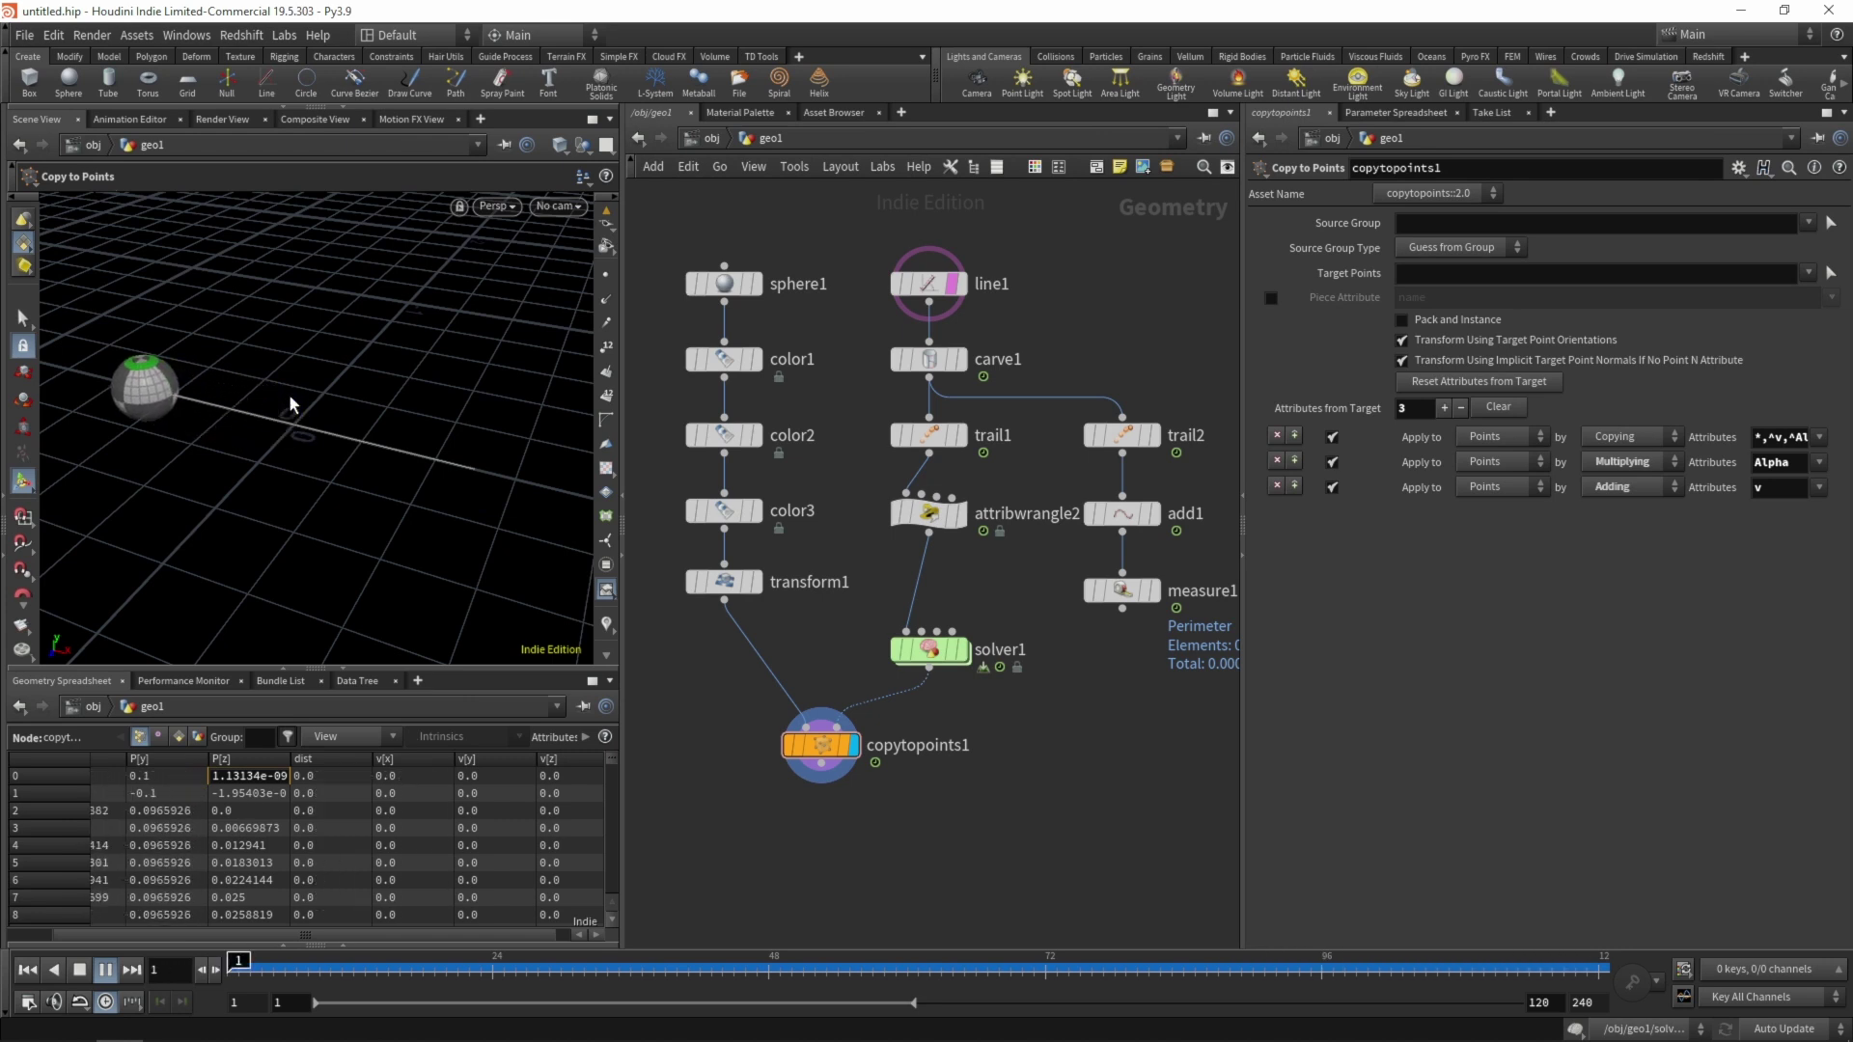
pyautogui.press('Up')
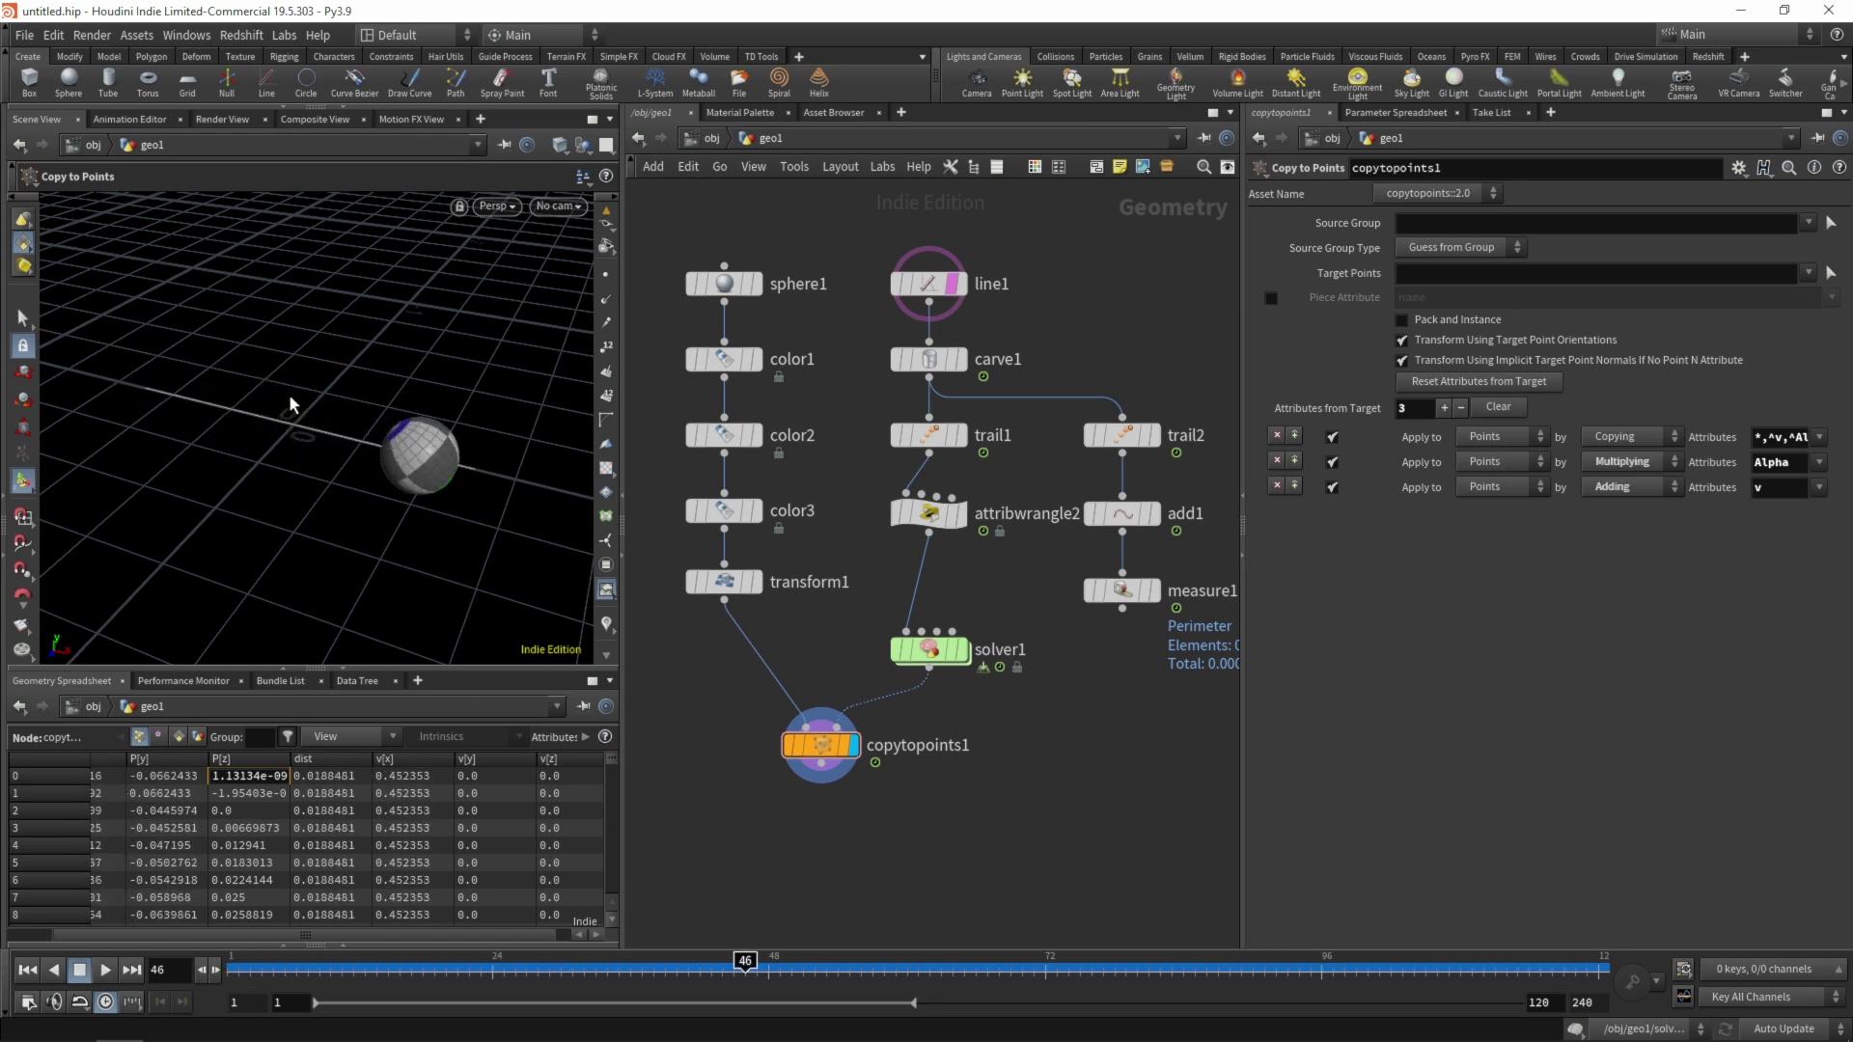
# Delete the unused trail2, add1 and measure1 nodes from the network
pyautogui.moveTo(1210, 384); pyautogui.dragTo(1098, 702)
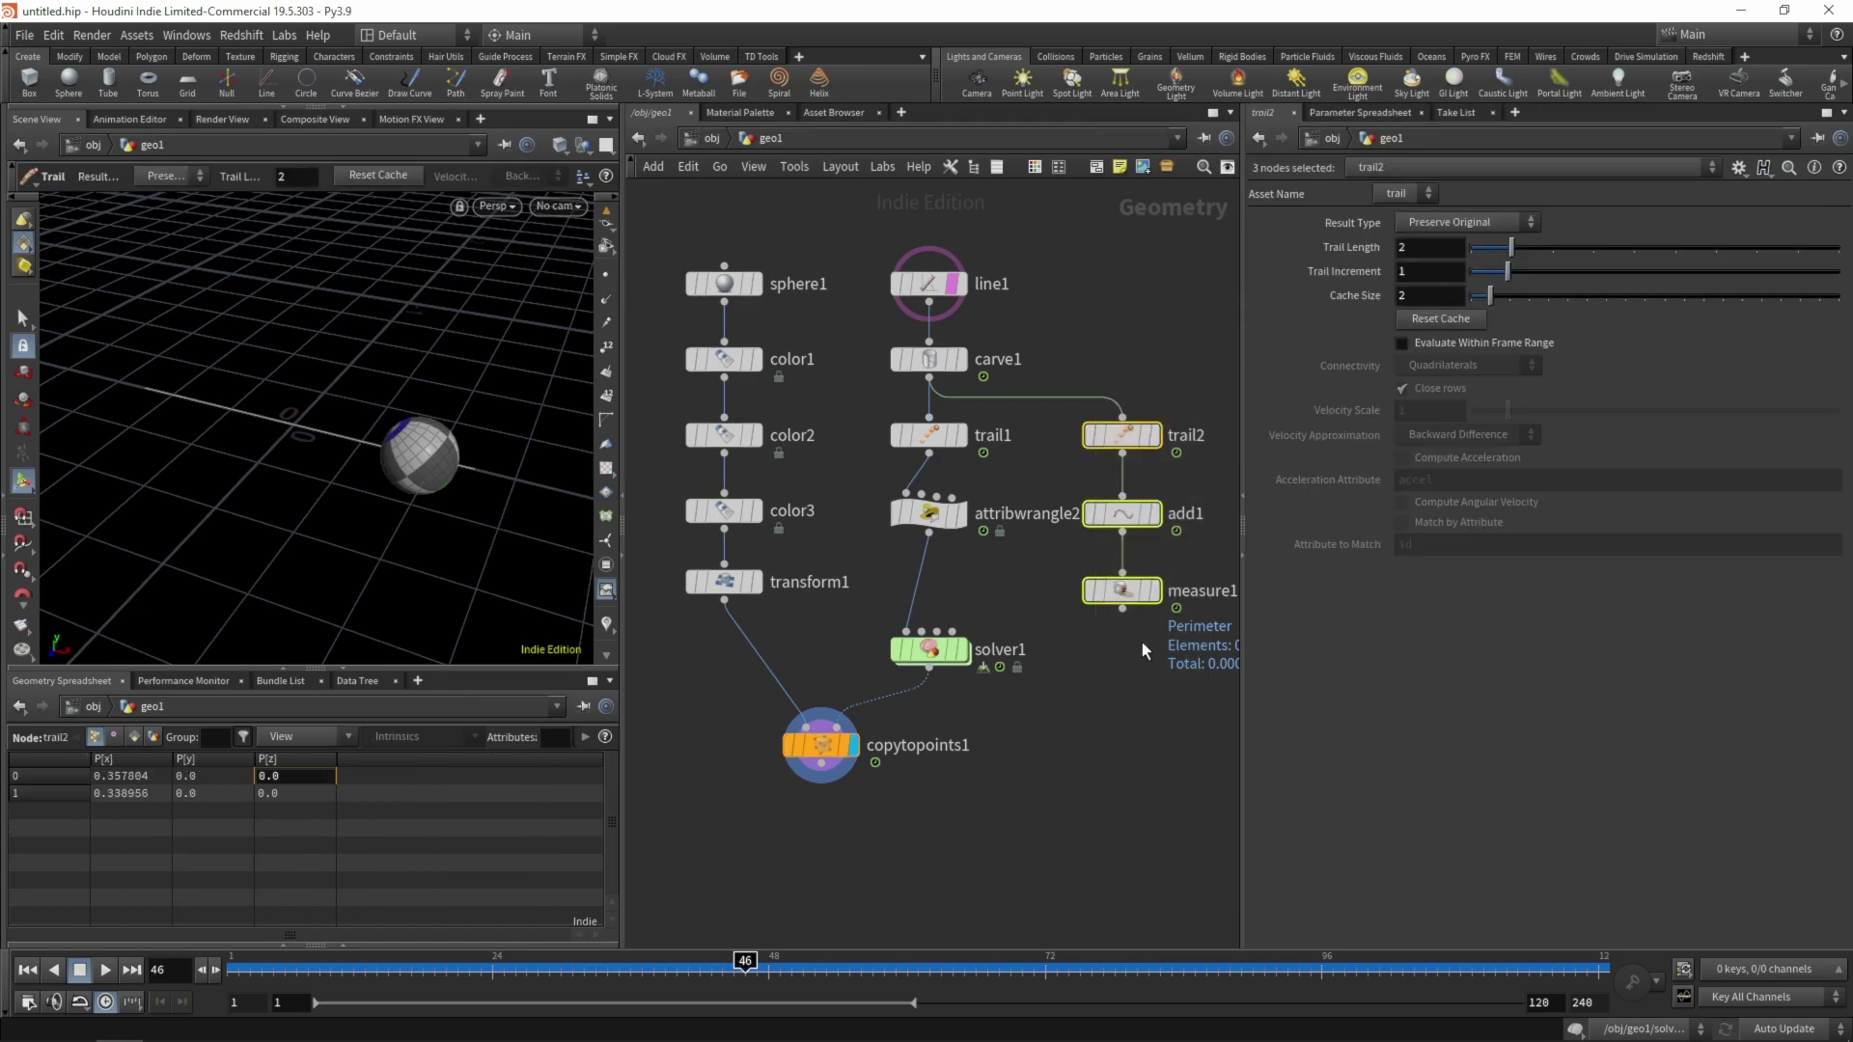
pyautogui.press('Delete')
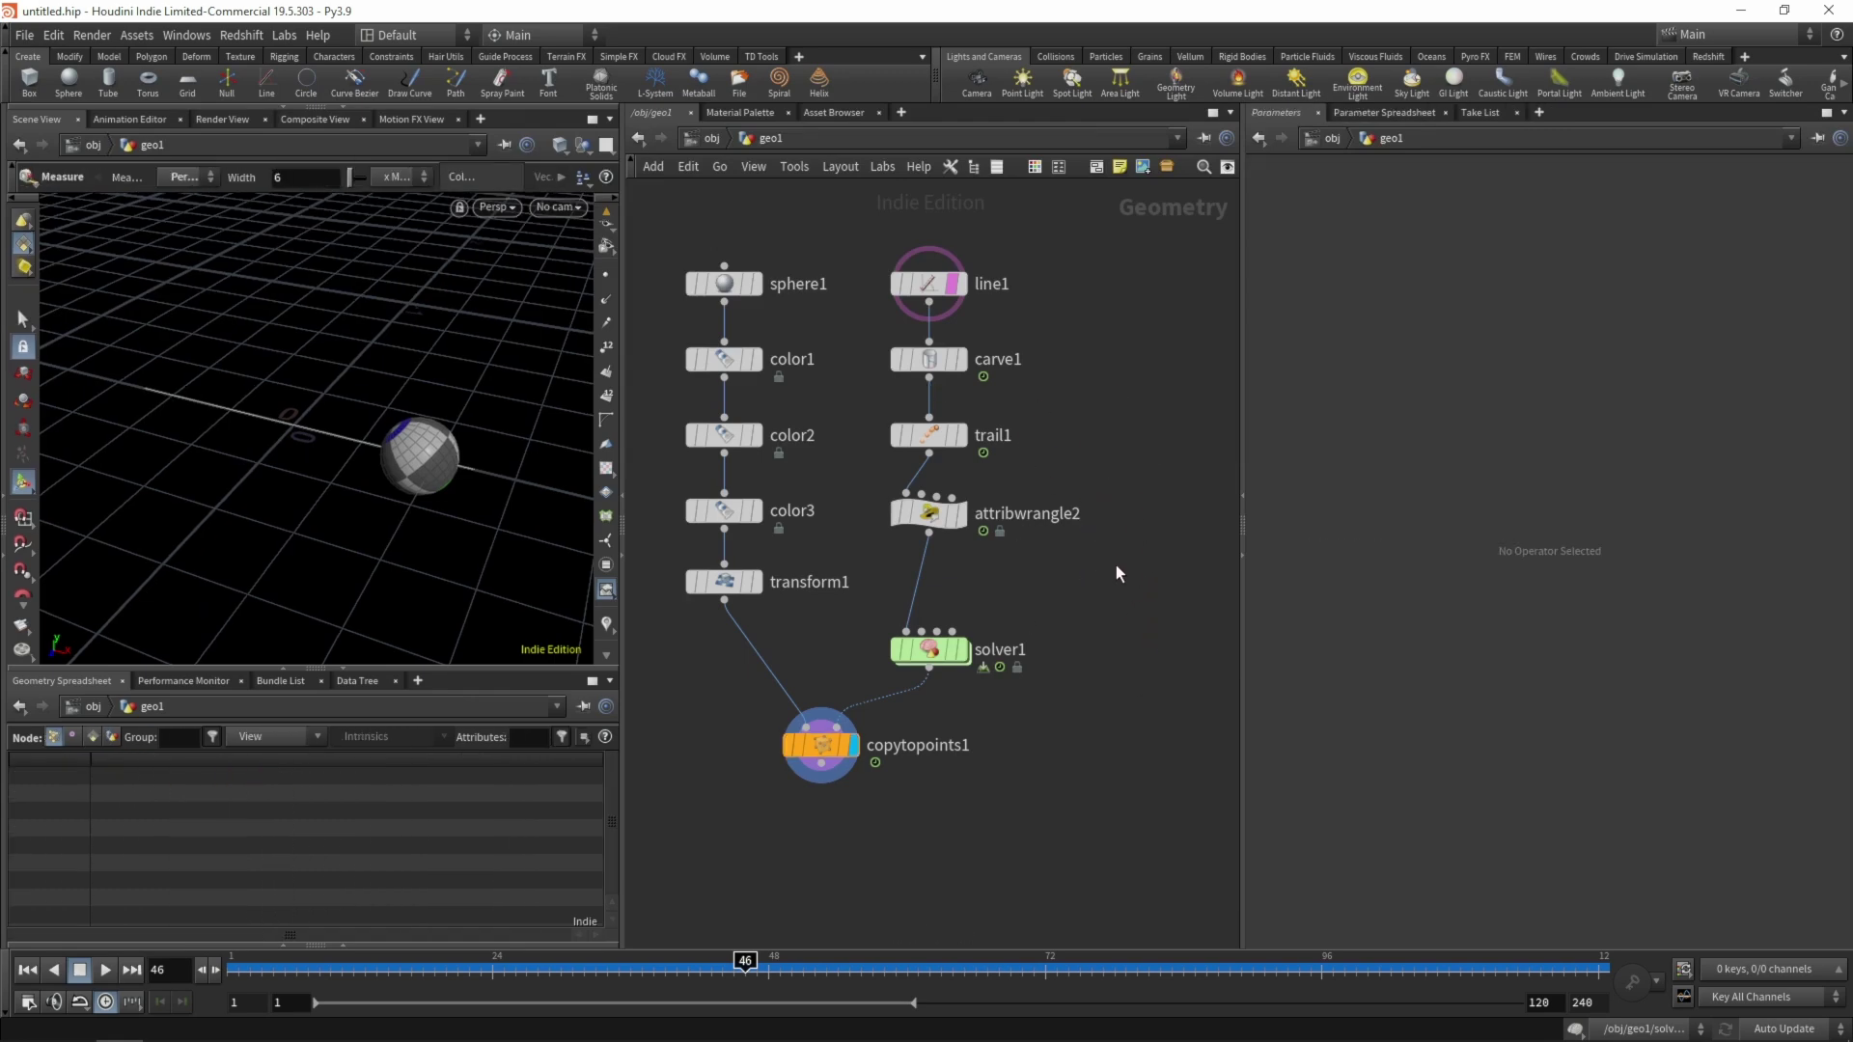
pyautogui.press('h')
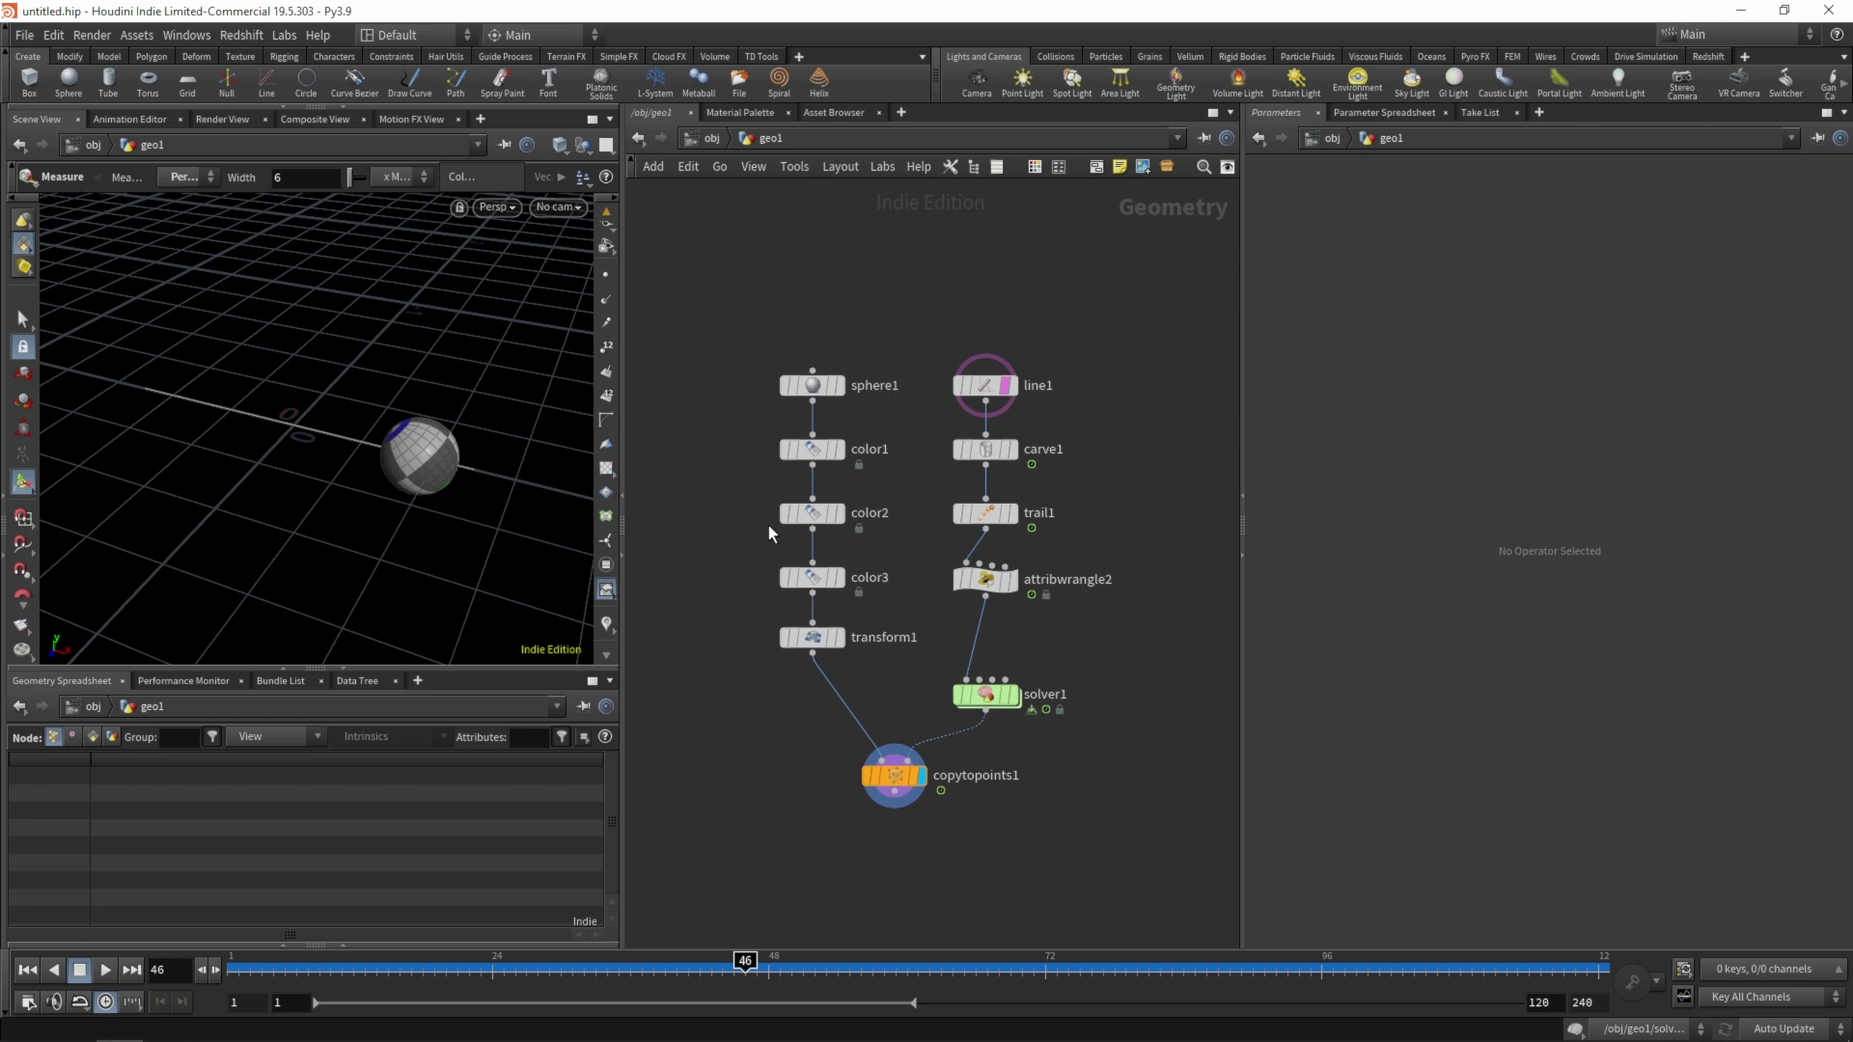
pyautogui.press('Escape')
pyautogui.moveTo(363, 508); pyautogui.dragTo(402, 443)
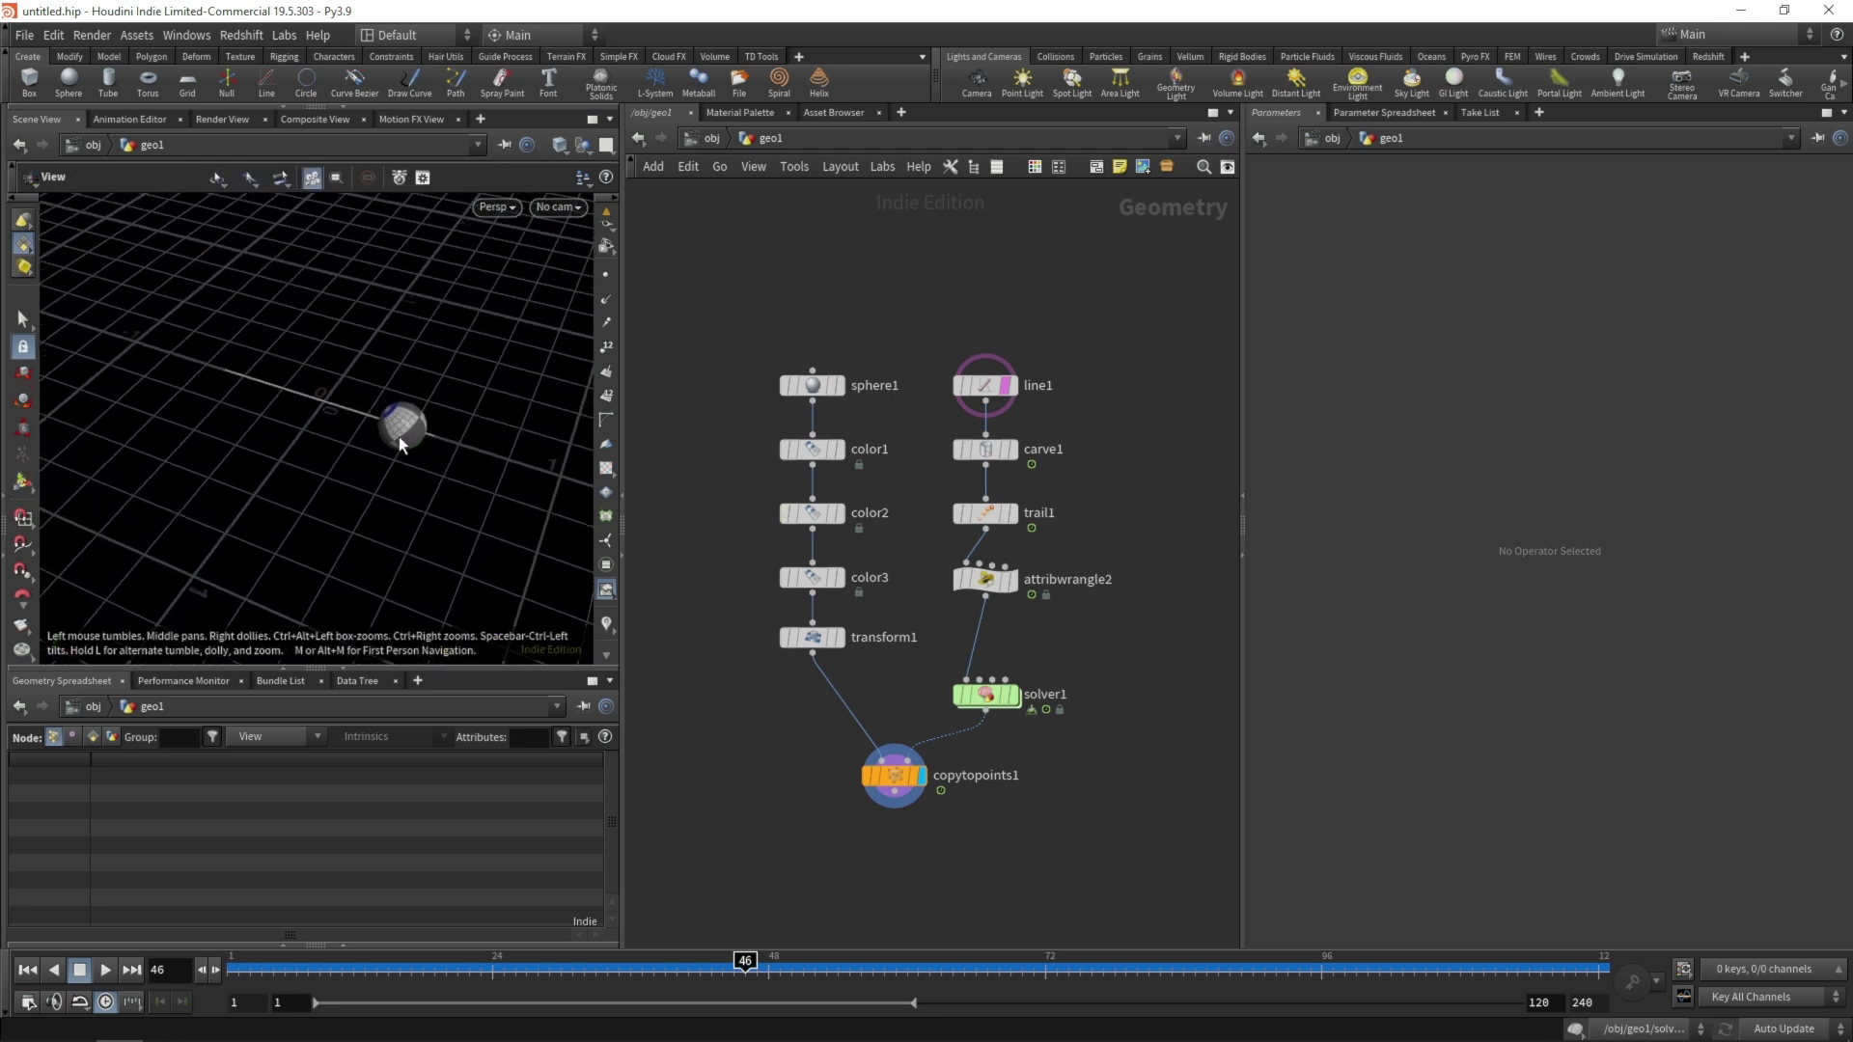
pyautogui.press('m')
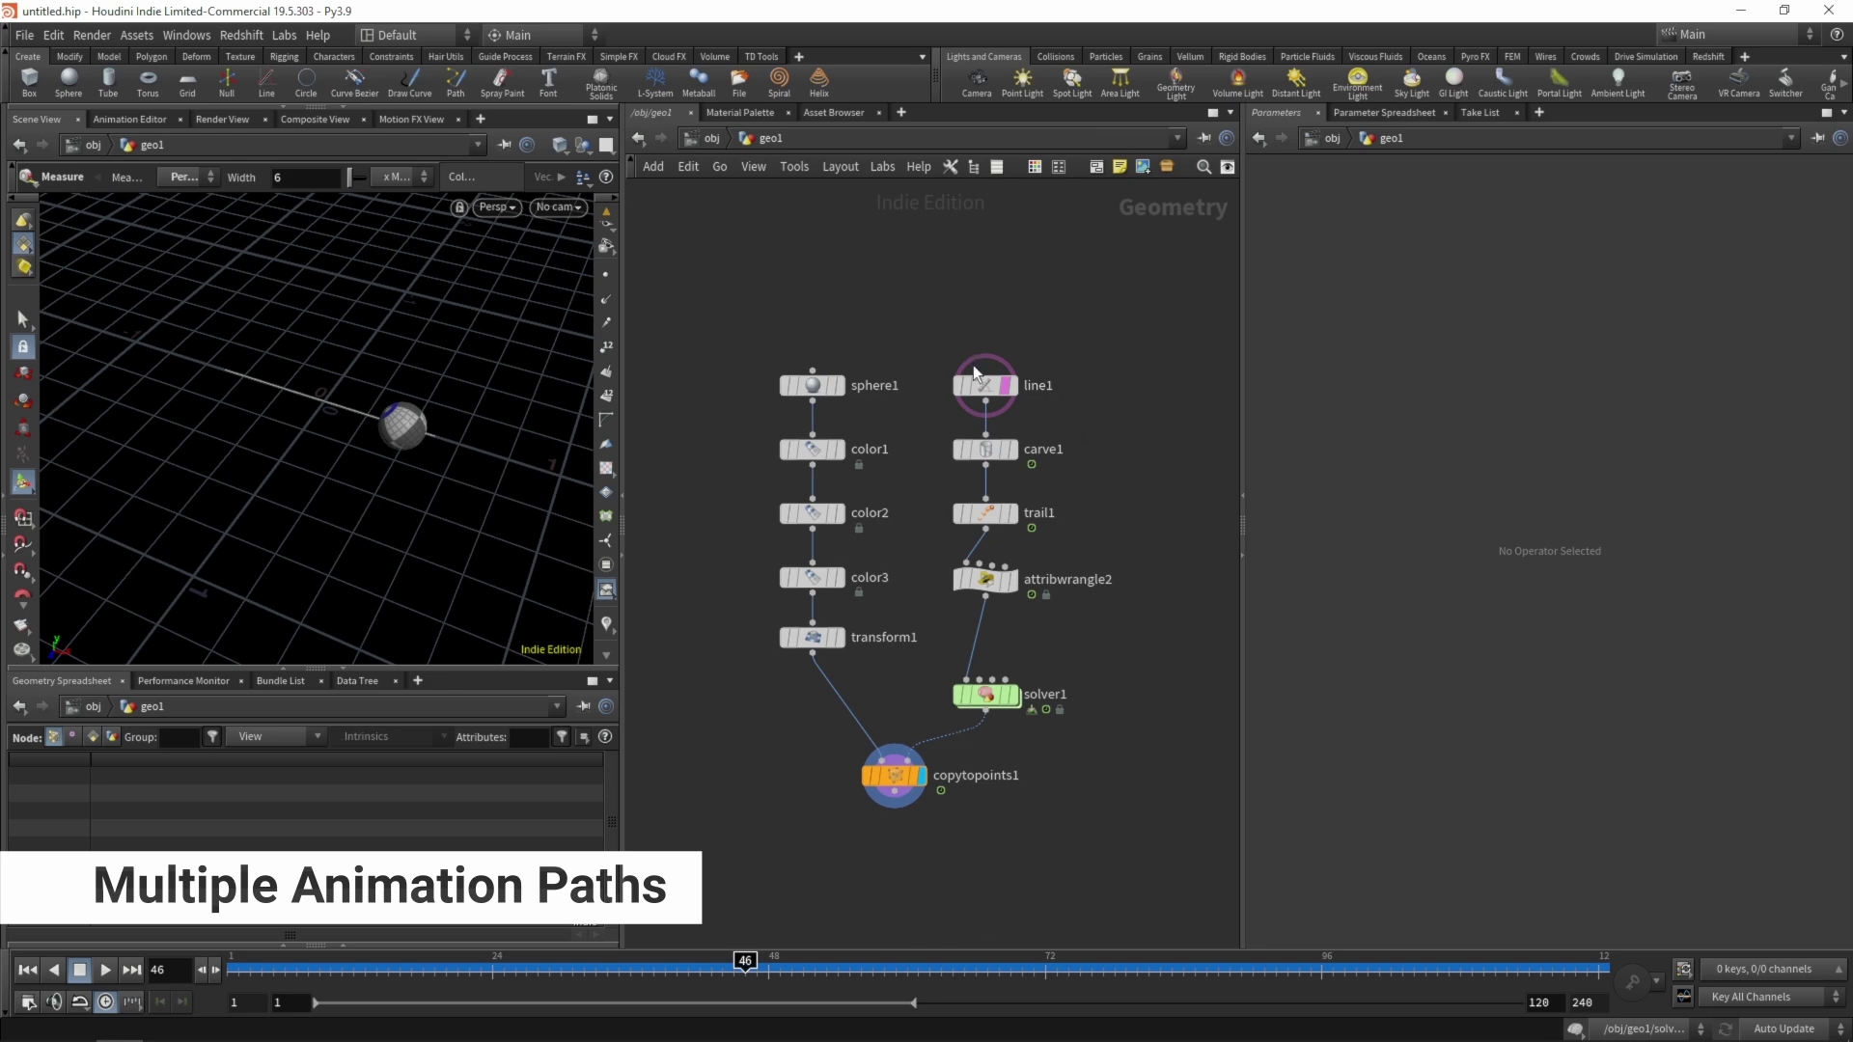
# Move line1 up and insert a Duplicate node on the wire between line1 and carve1
pyautogui.moveTo(975, 372); pyautogui.dragTo(976, 264)
pyautogui.press('Tab')
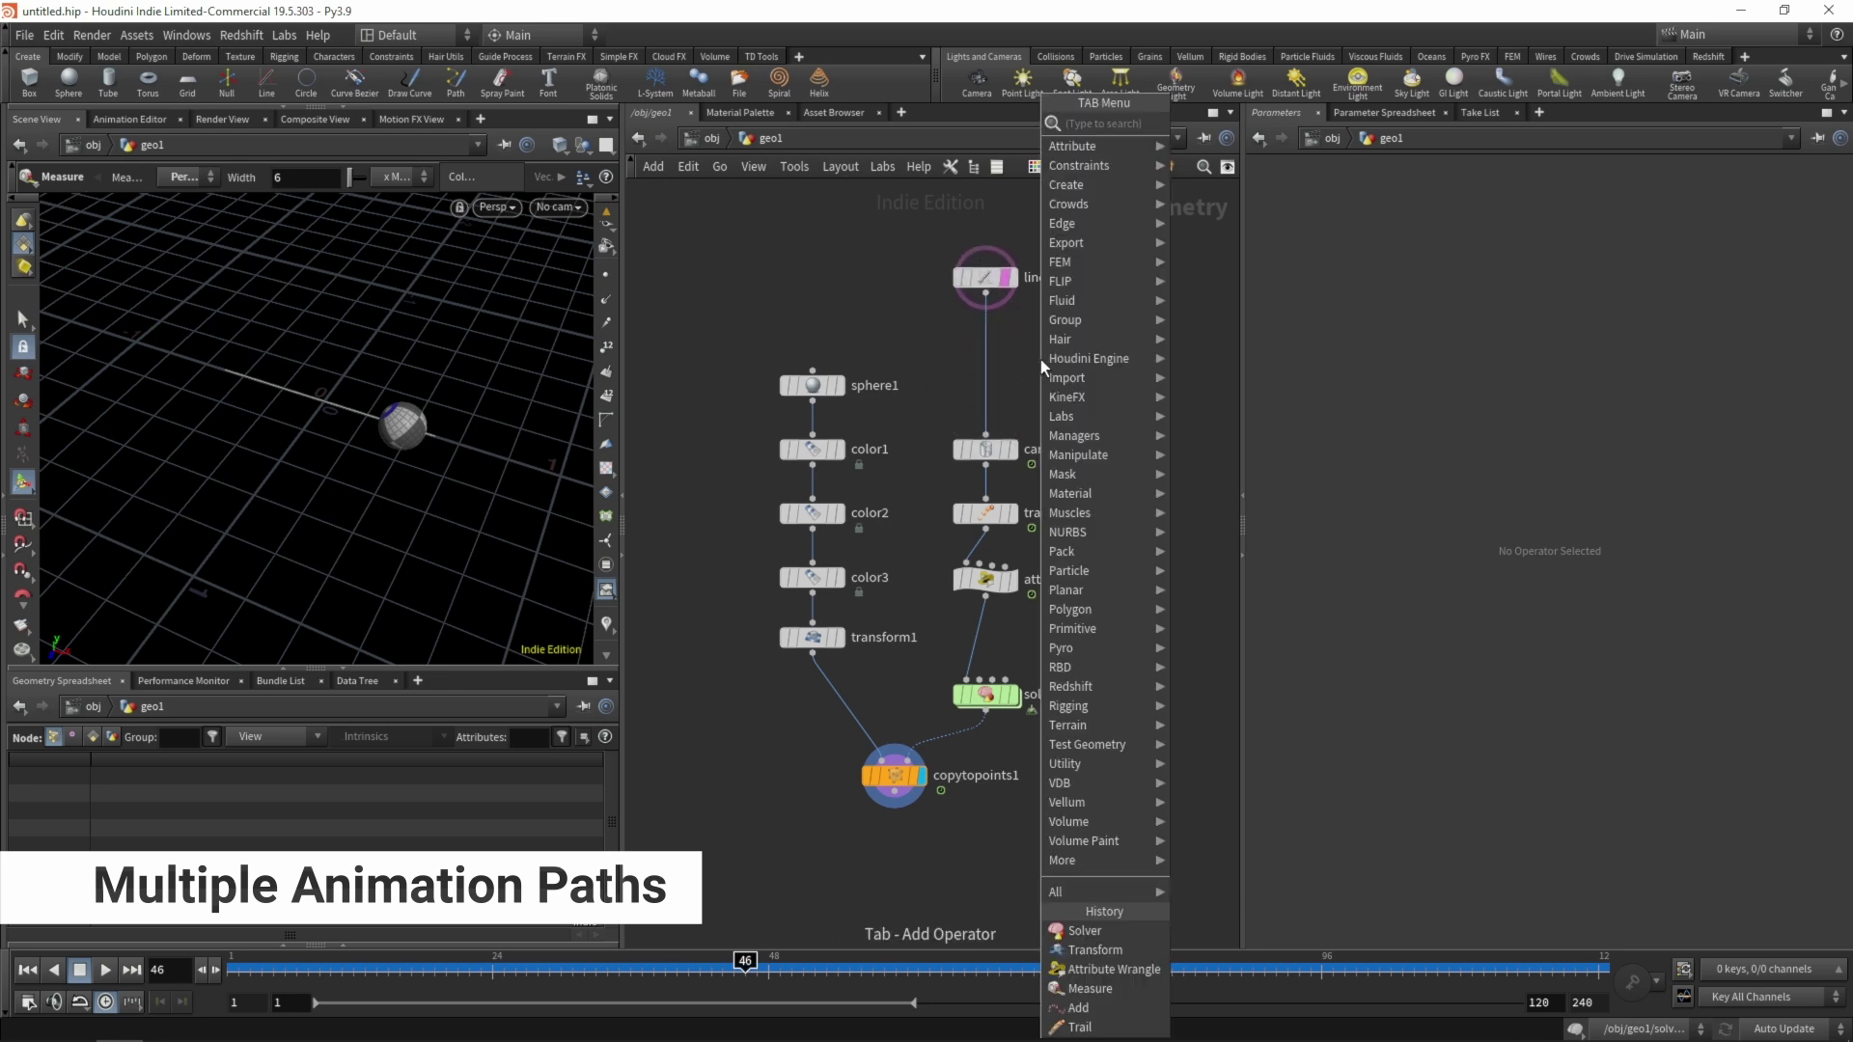
pyautogui.write('duplicate')
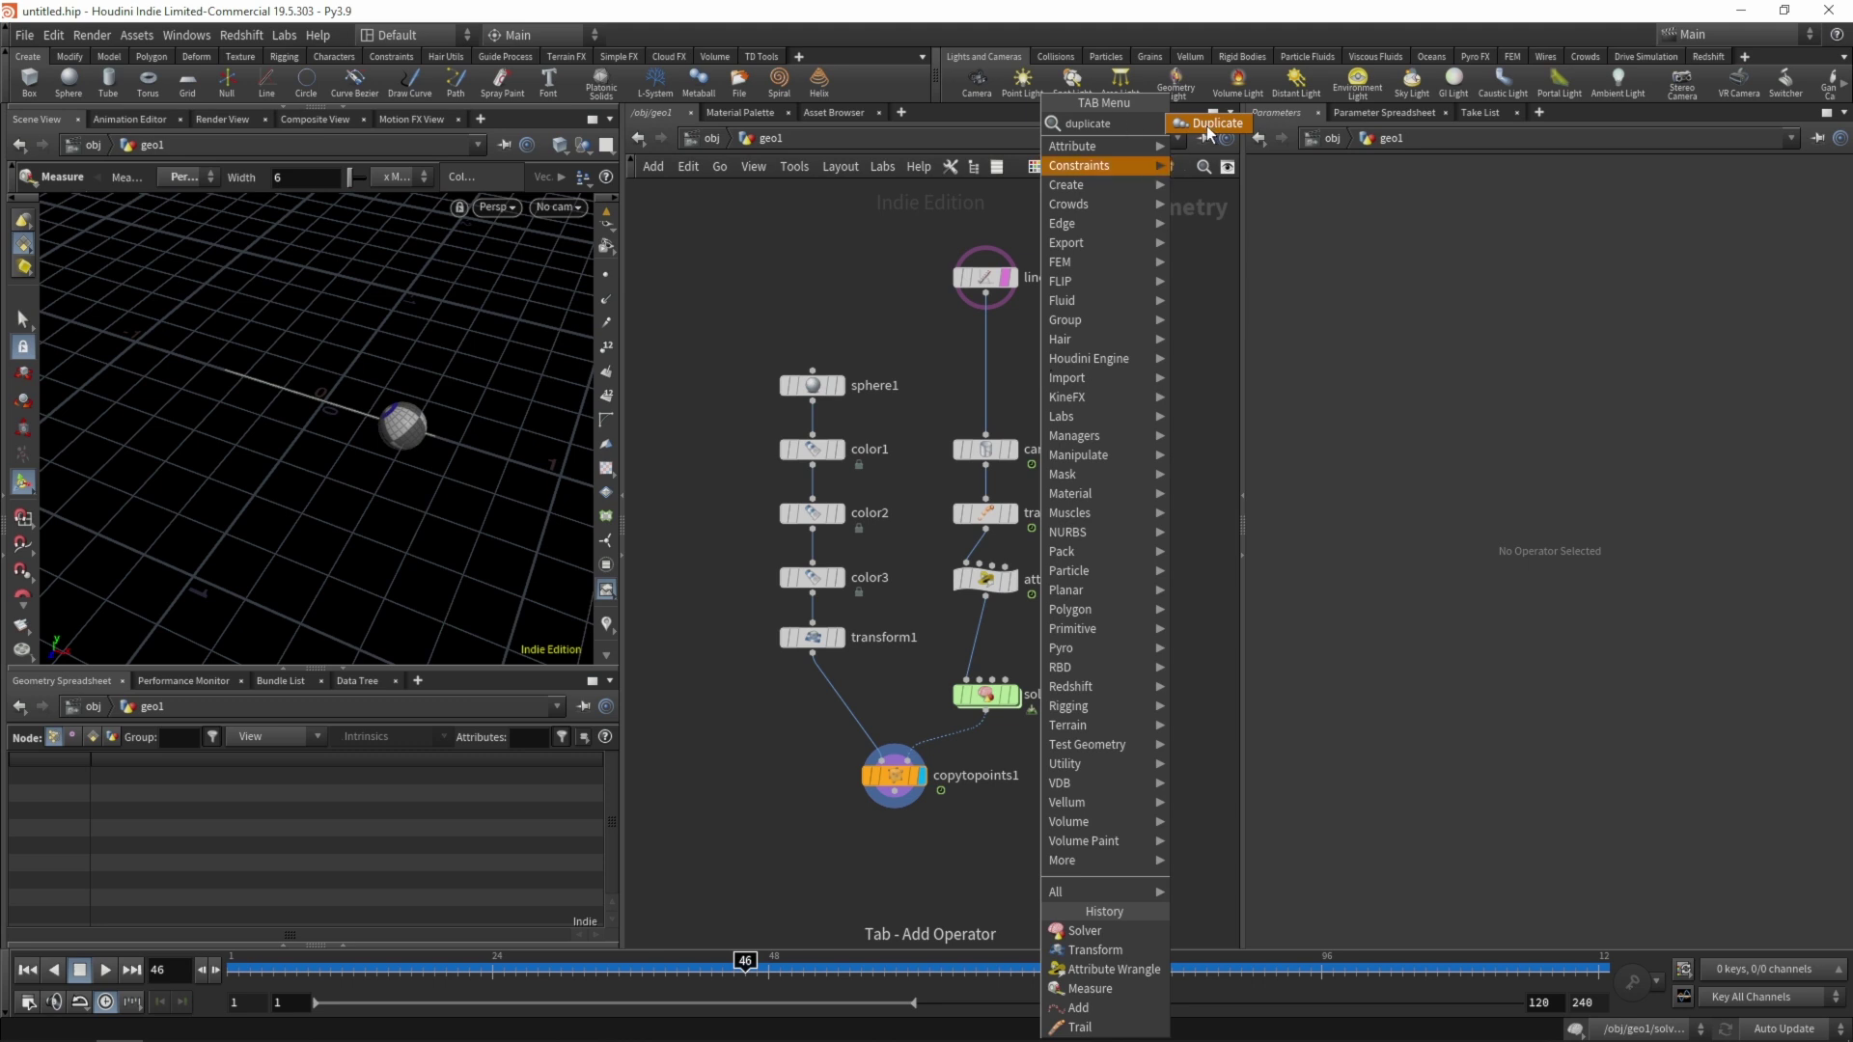
pyautogui.press('Return')
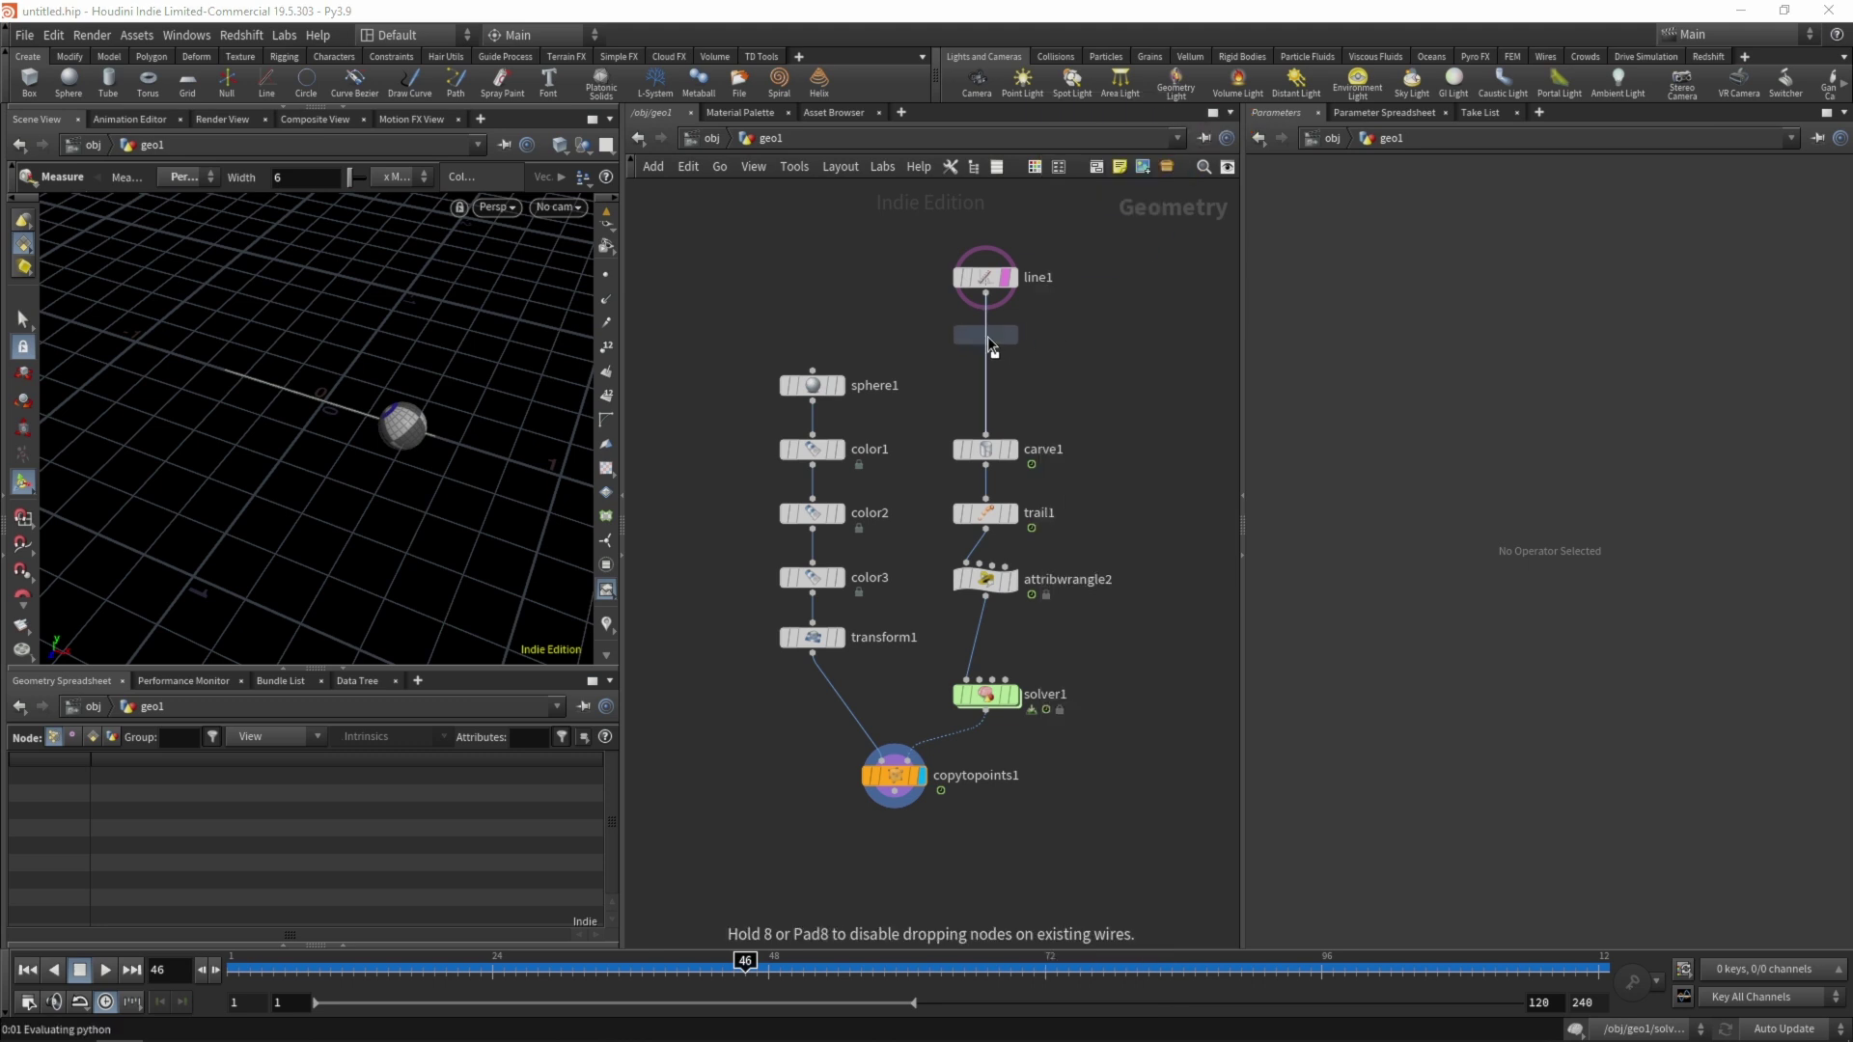
pyautogui.click(992, 346)
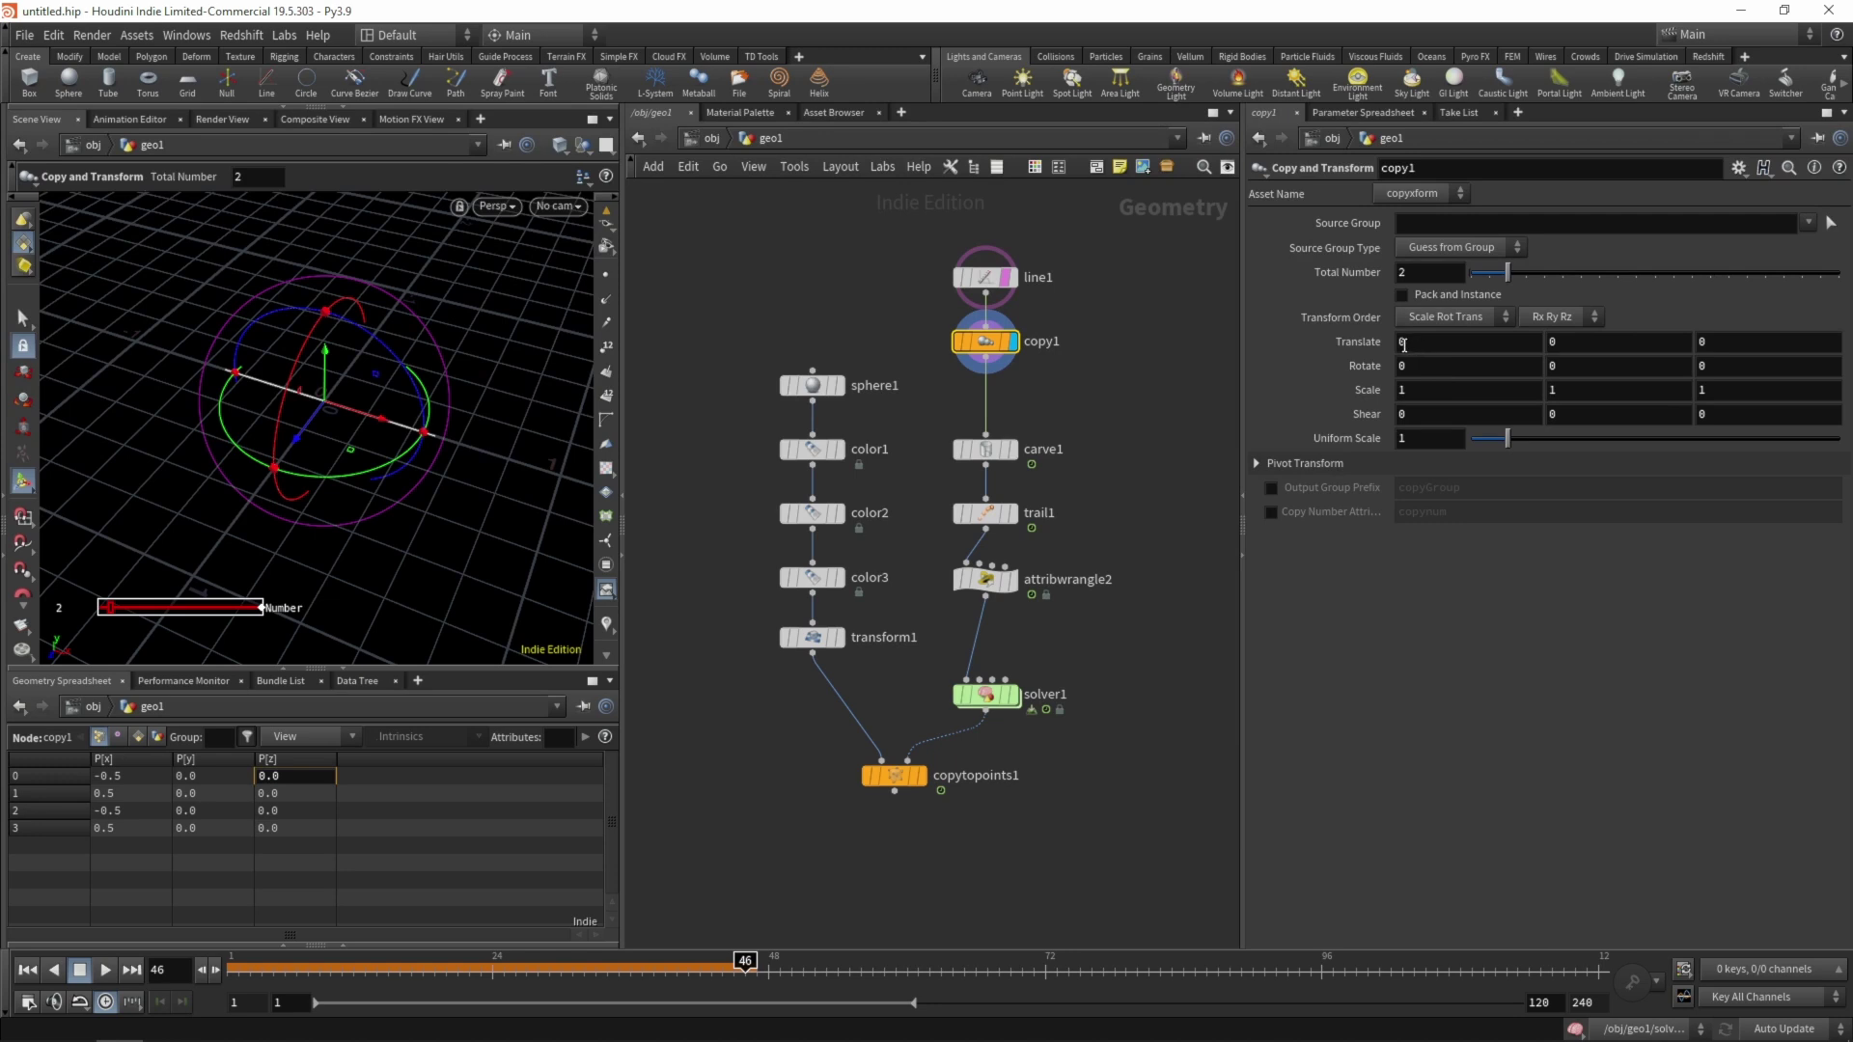
# Set copy1's Z translation to -.2 and its total number of copies to 3
pyautogui.click(1703, 341)
pyautogui.moveTo(1331, 413)
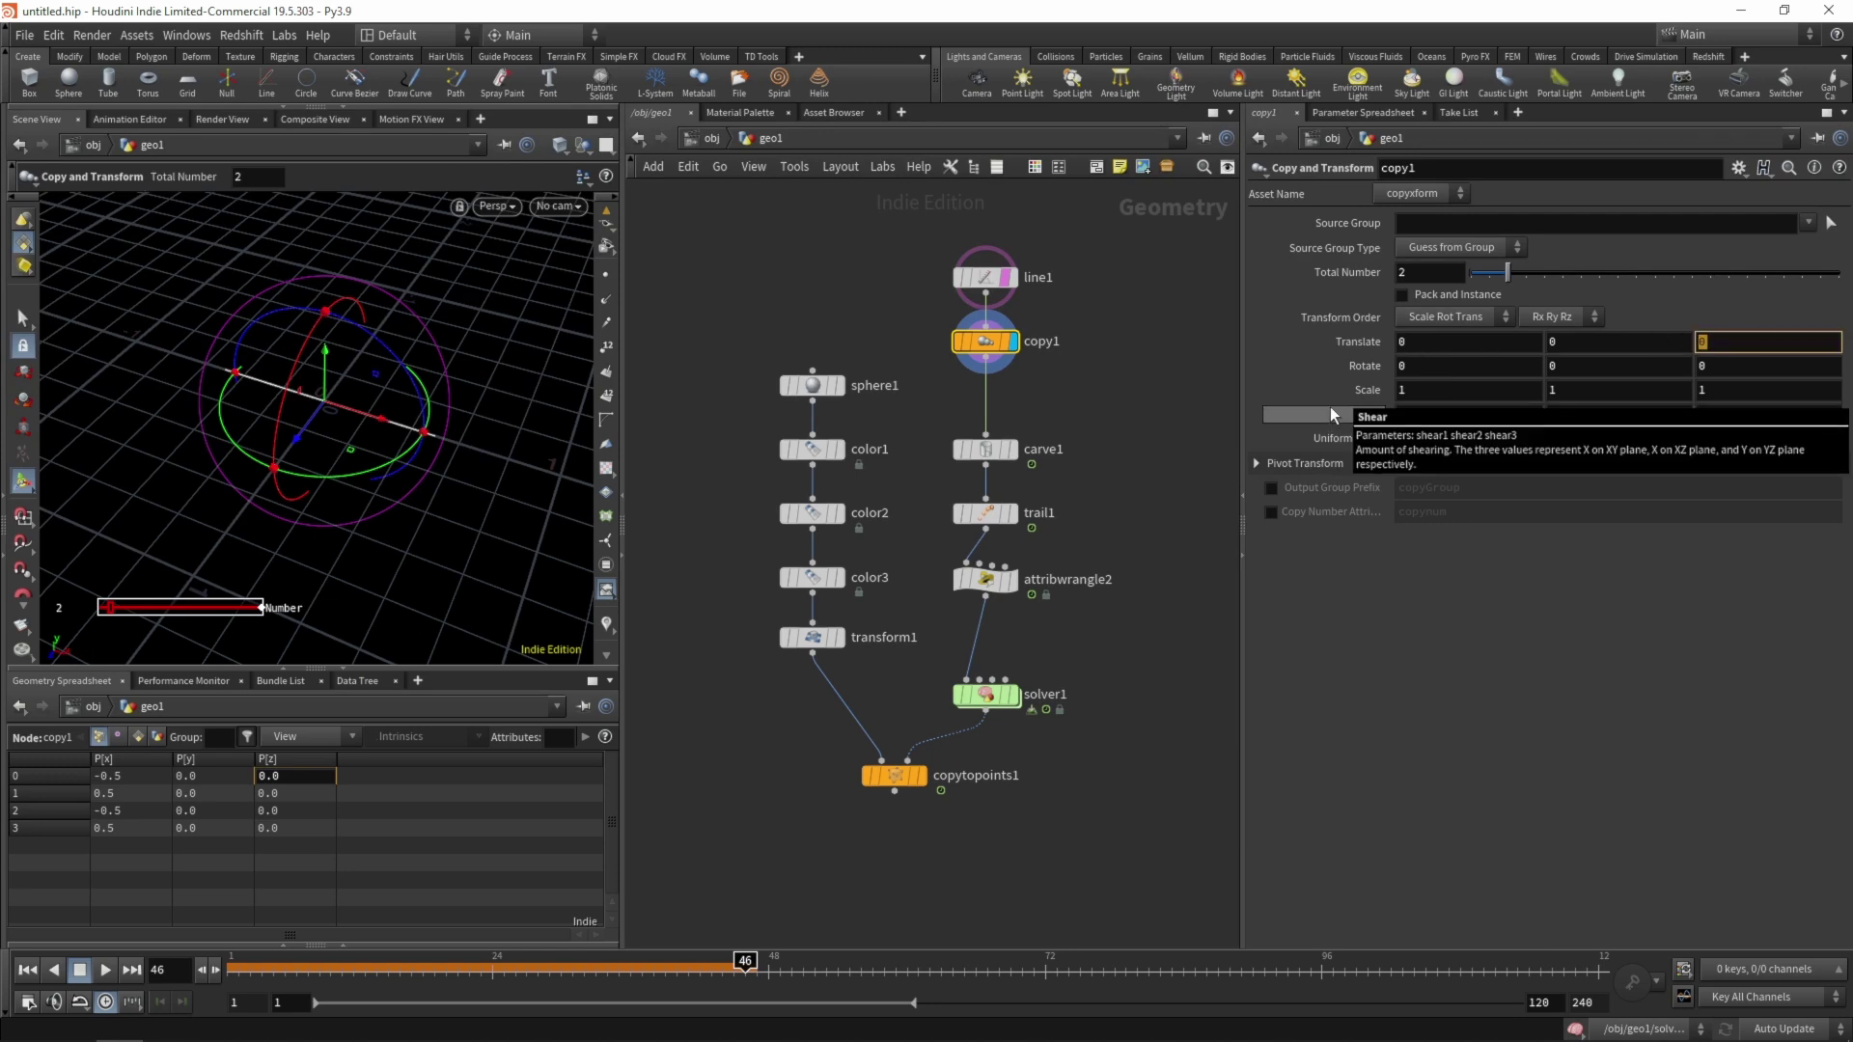
pyautogui.write('.2')
pyautogui.press('Return')
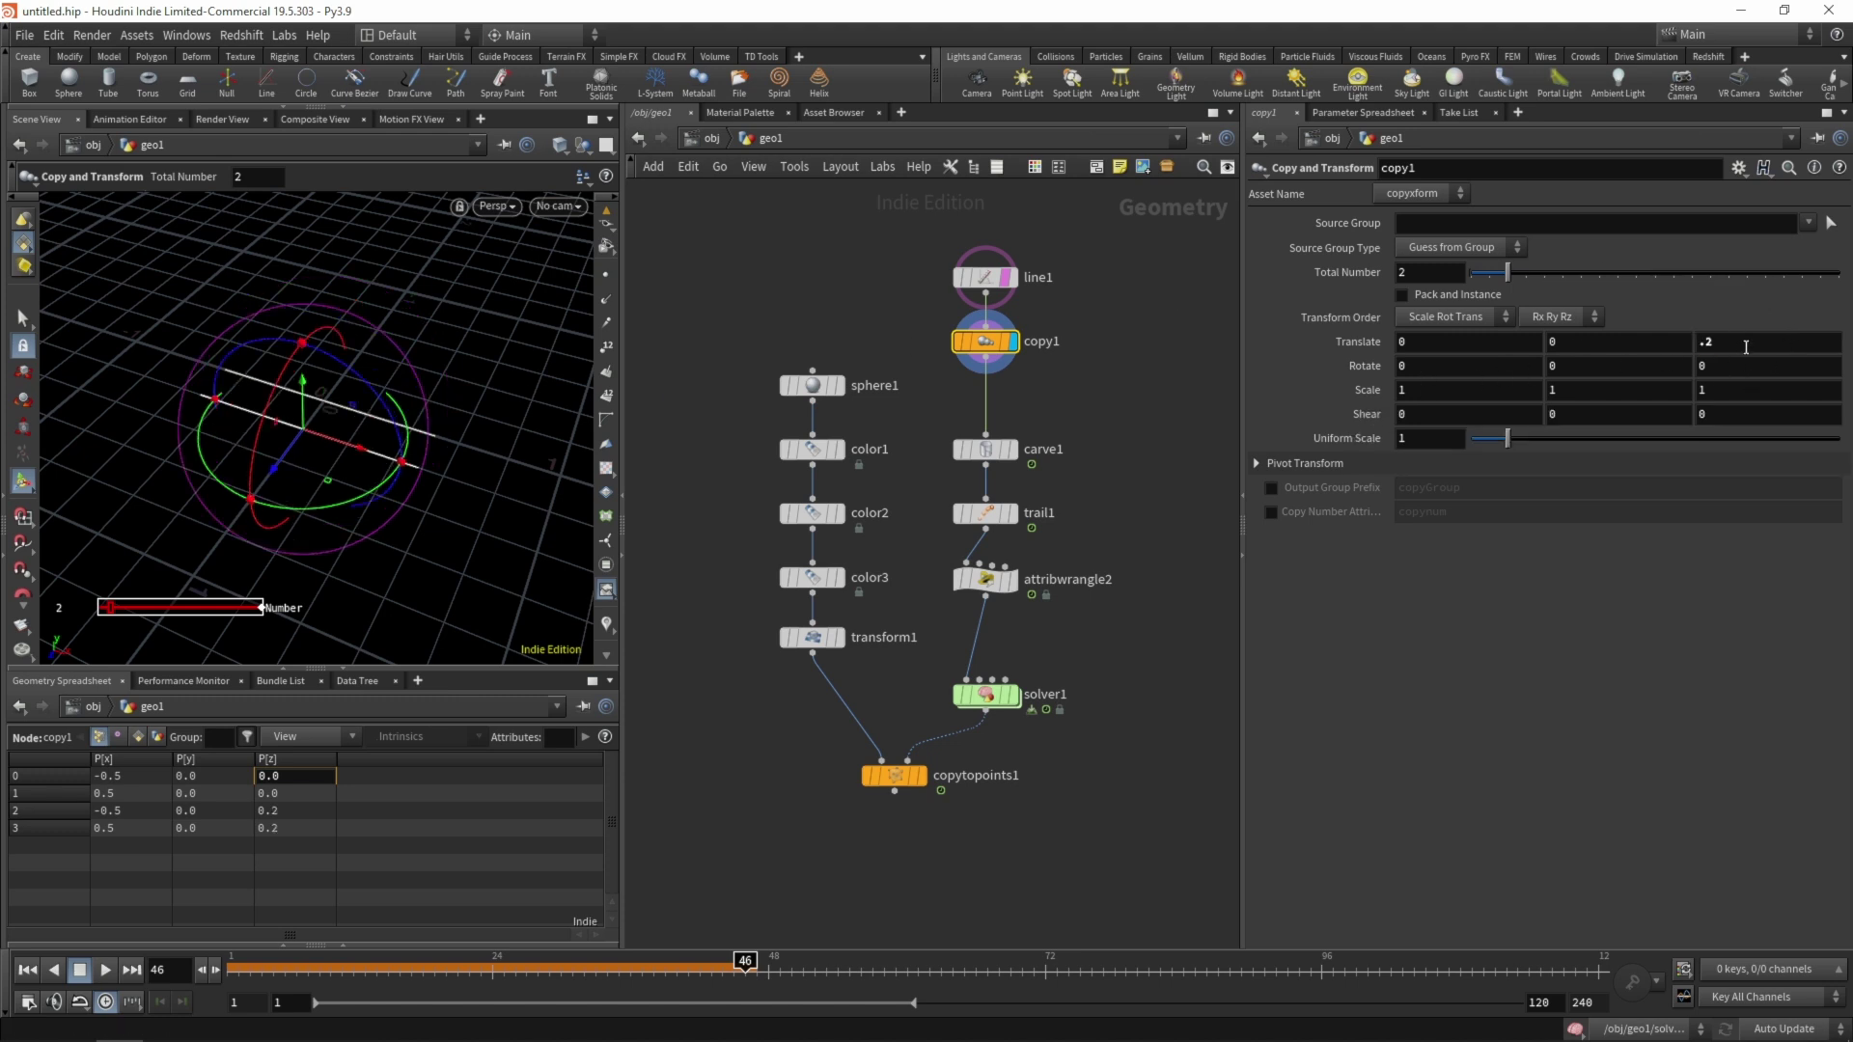
pyautogui.click(1745, 347)
pyautogui.press('Home')
pyautogui.write('-')
pyautogui.press('Return')
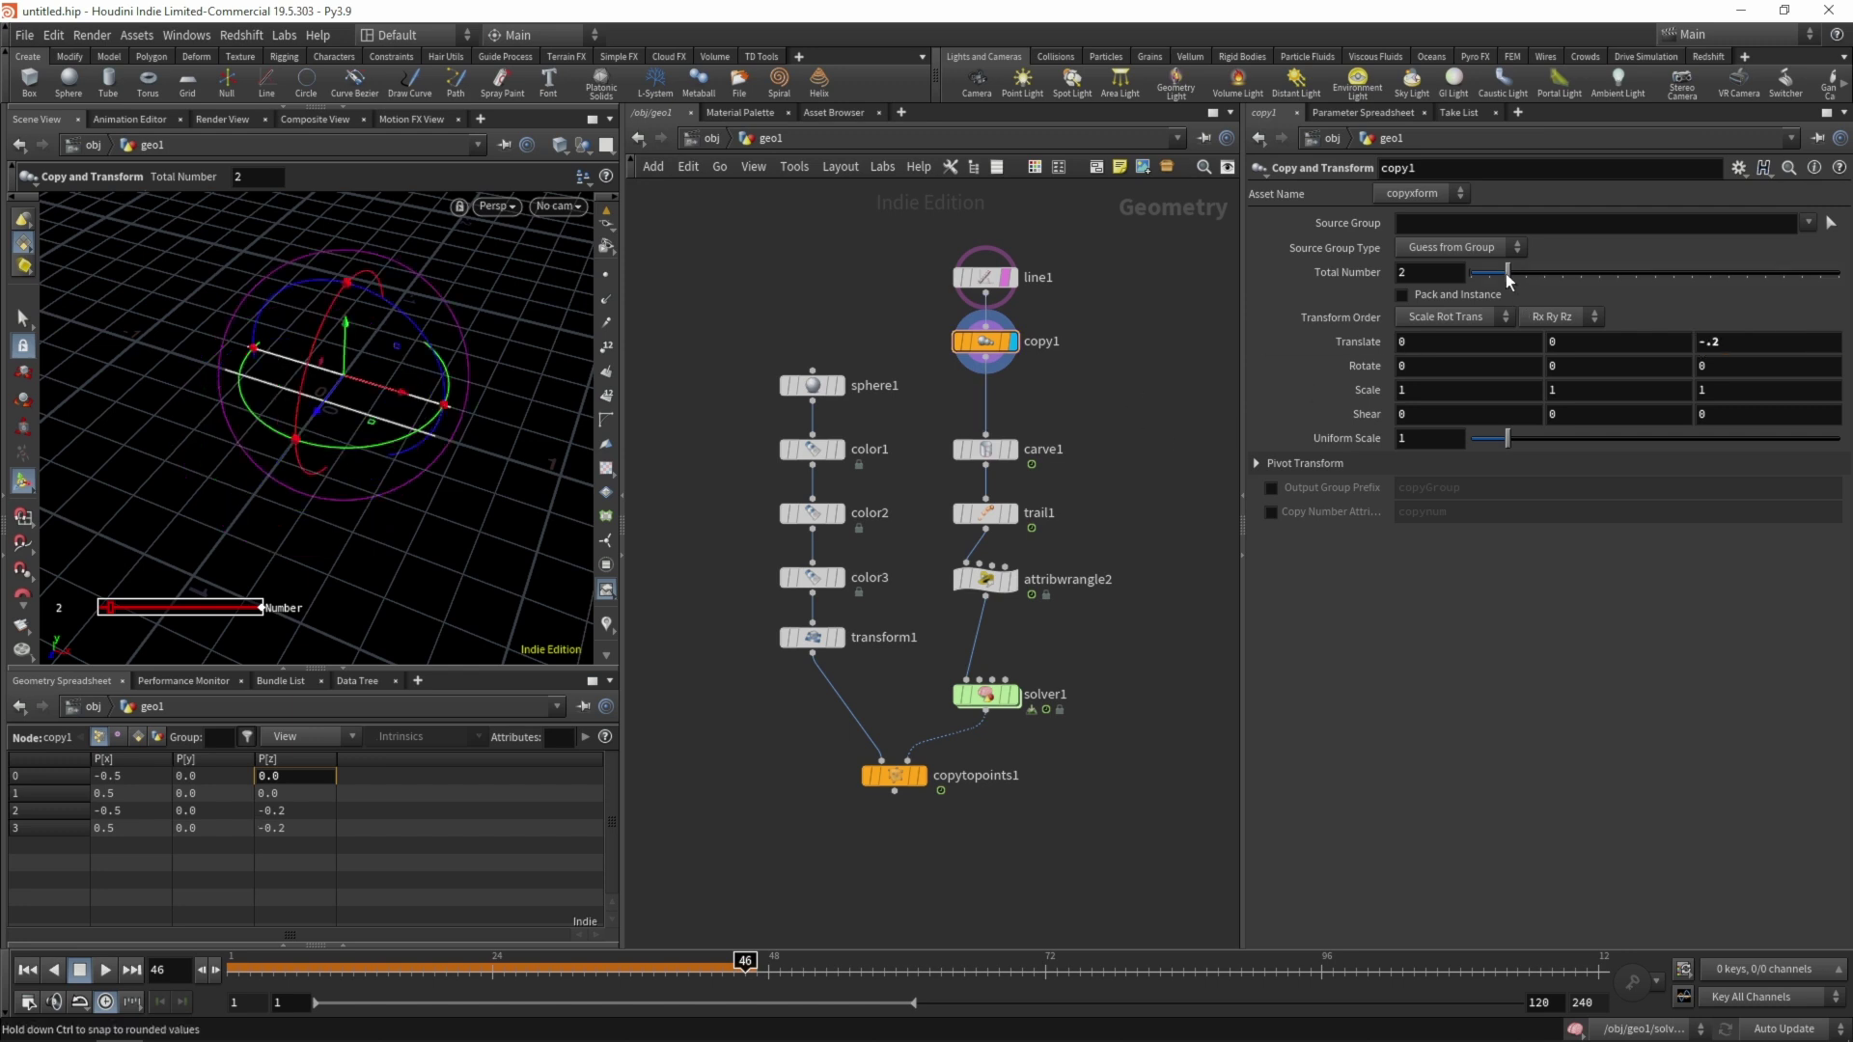
pyautogui.moveTo(1509, 279); pyautogui.dragTo(1522, 279)
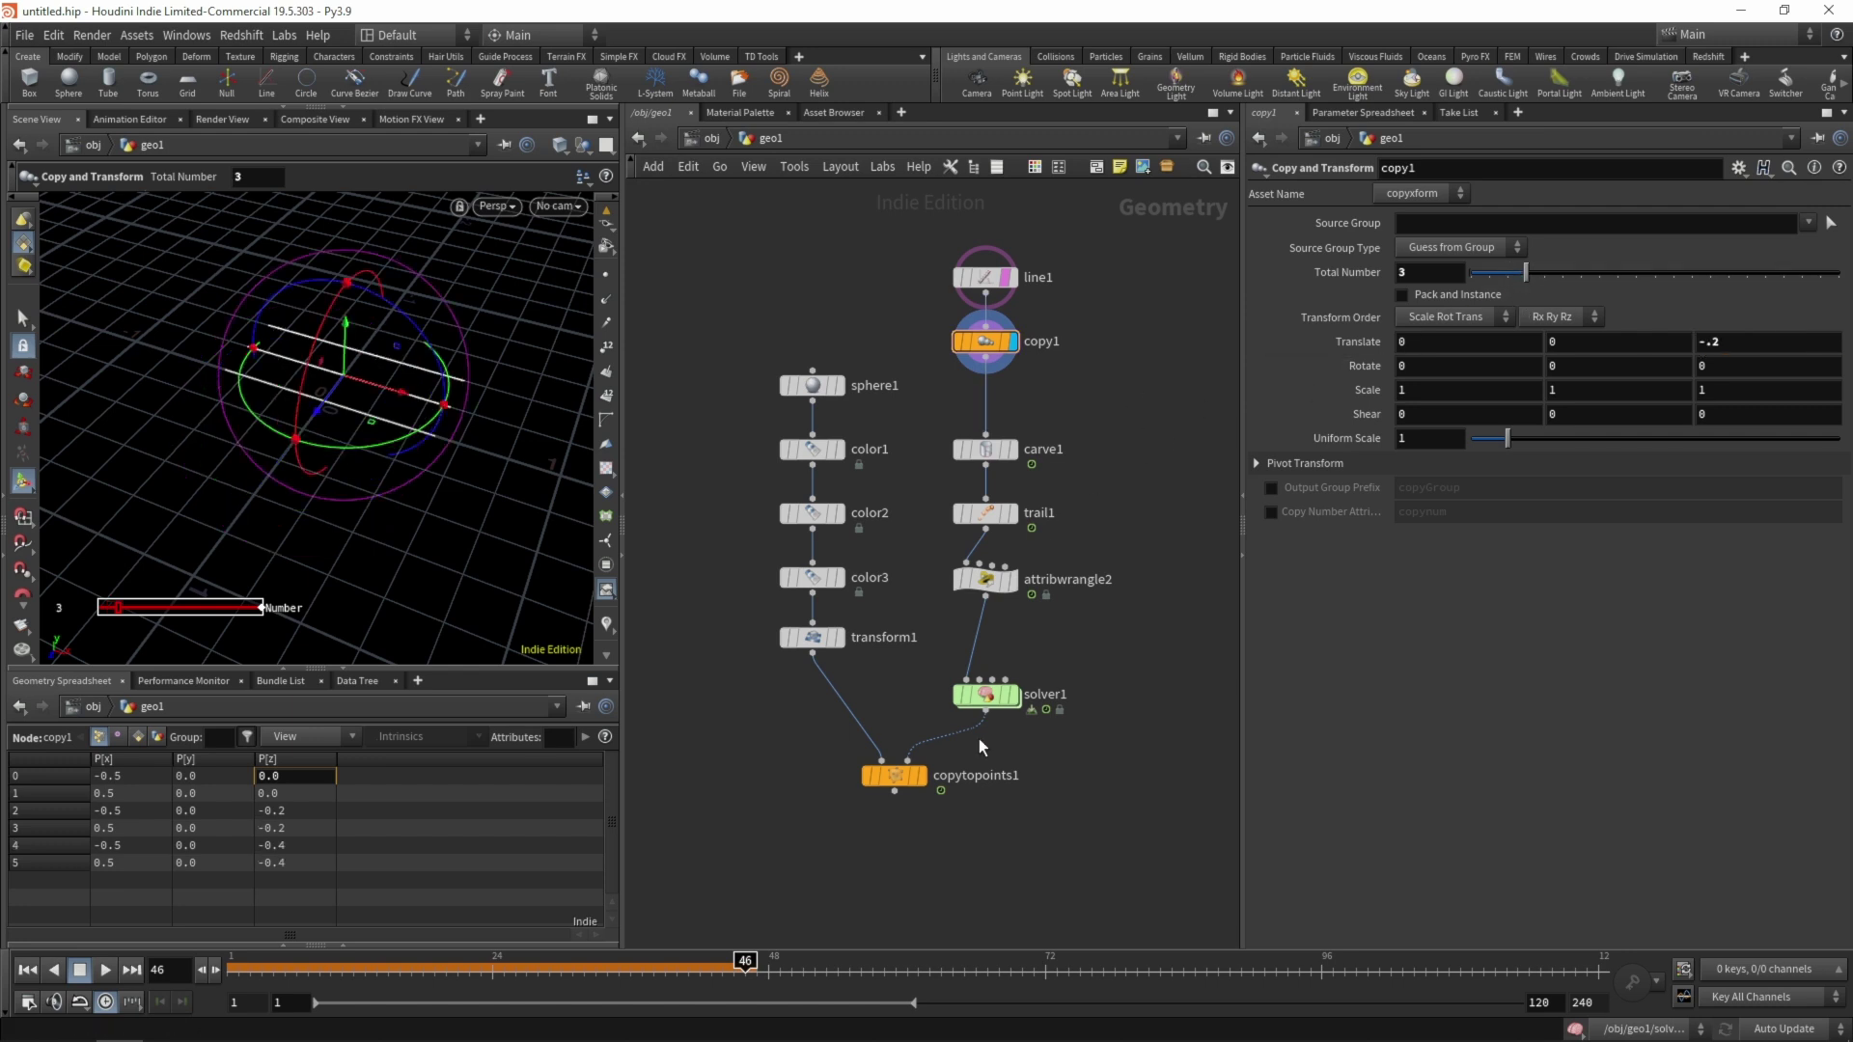
# Display copytopoints1 and return the timeline to frame 1 to view the spacing of the copied spheres
pyautogui.click(921, 774)
pyautogui.hotkey('ctrl', 'Up')
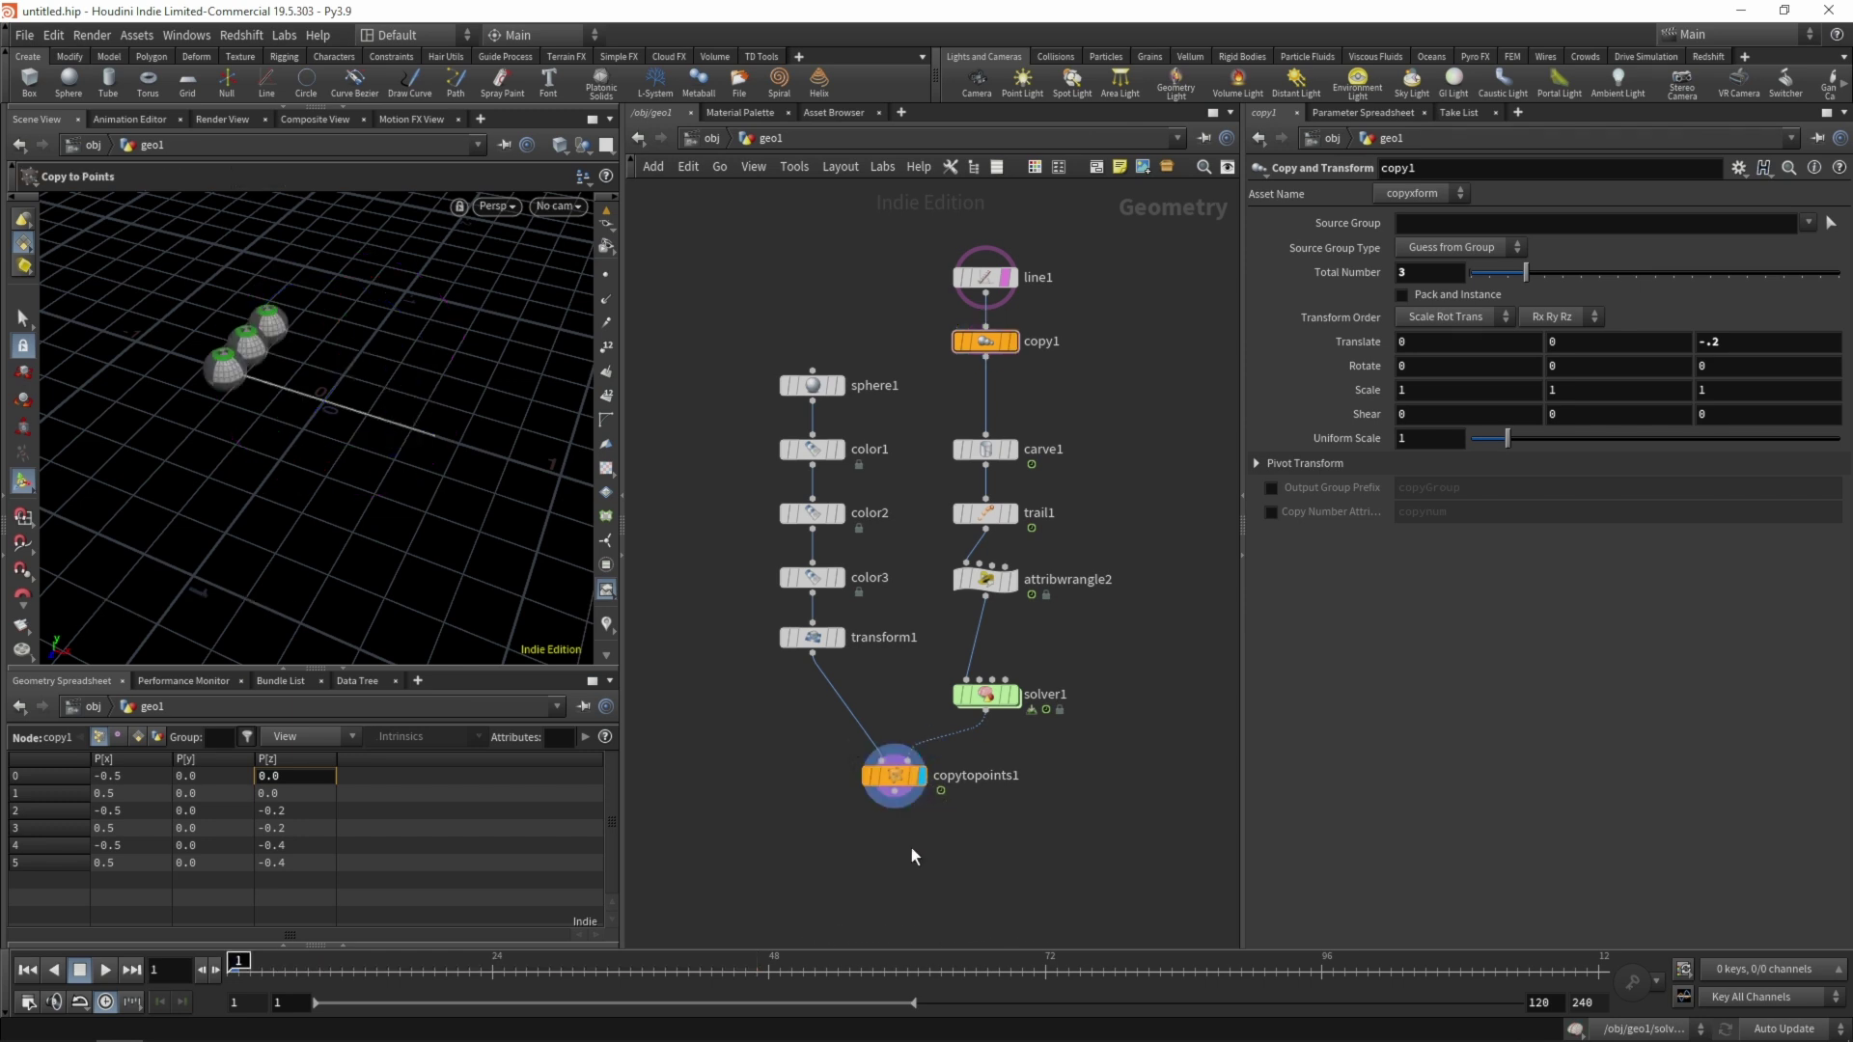
pyautogui.press('Escape')
pyautogui.scroll(5, 347, 347)
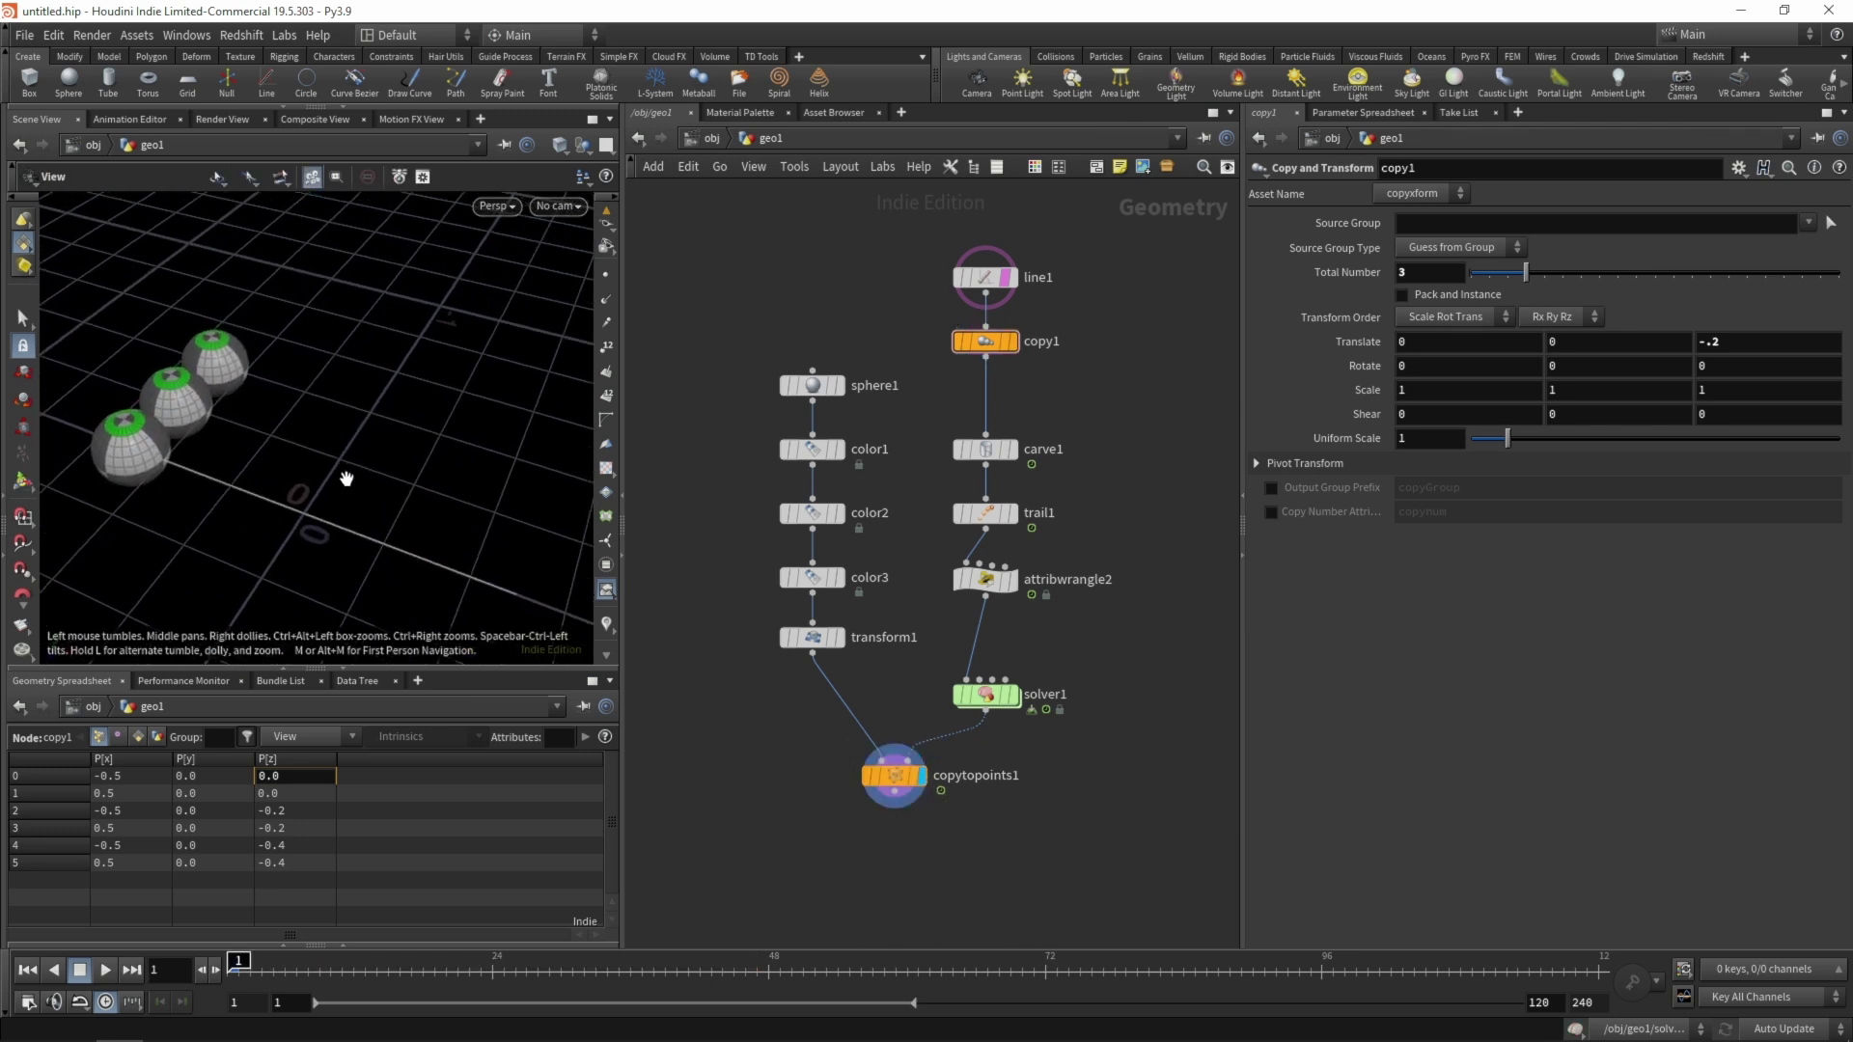
pyautogui.scroll(-5, 352, 444)
# Set copy1's Z translation to -.25 to space the spheres farther apart
pyautogui.press('Return')
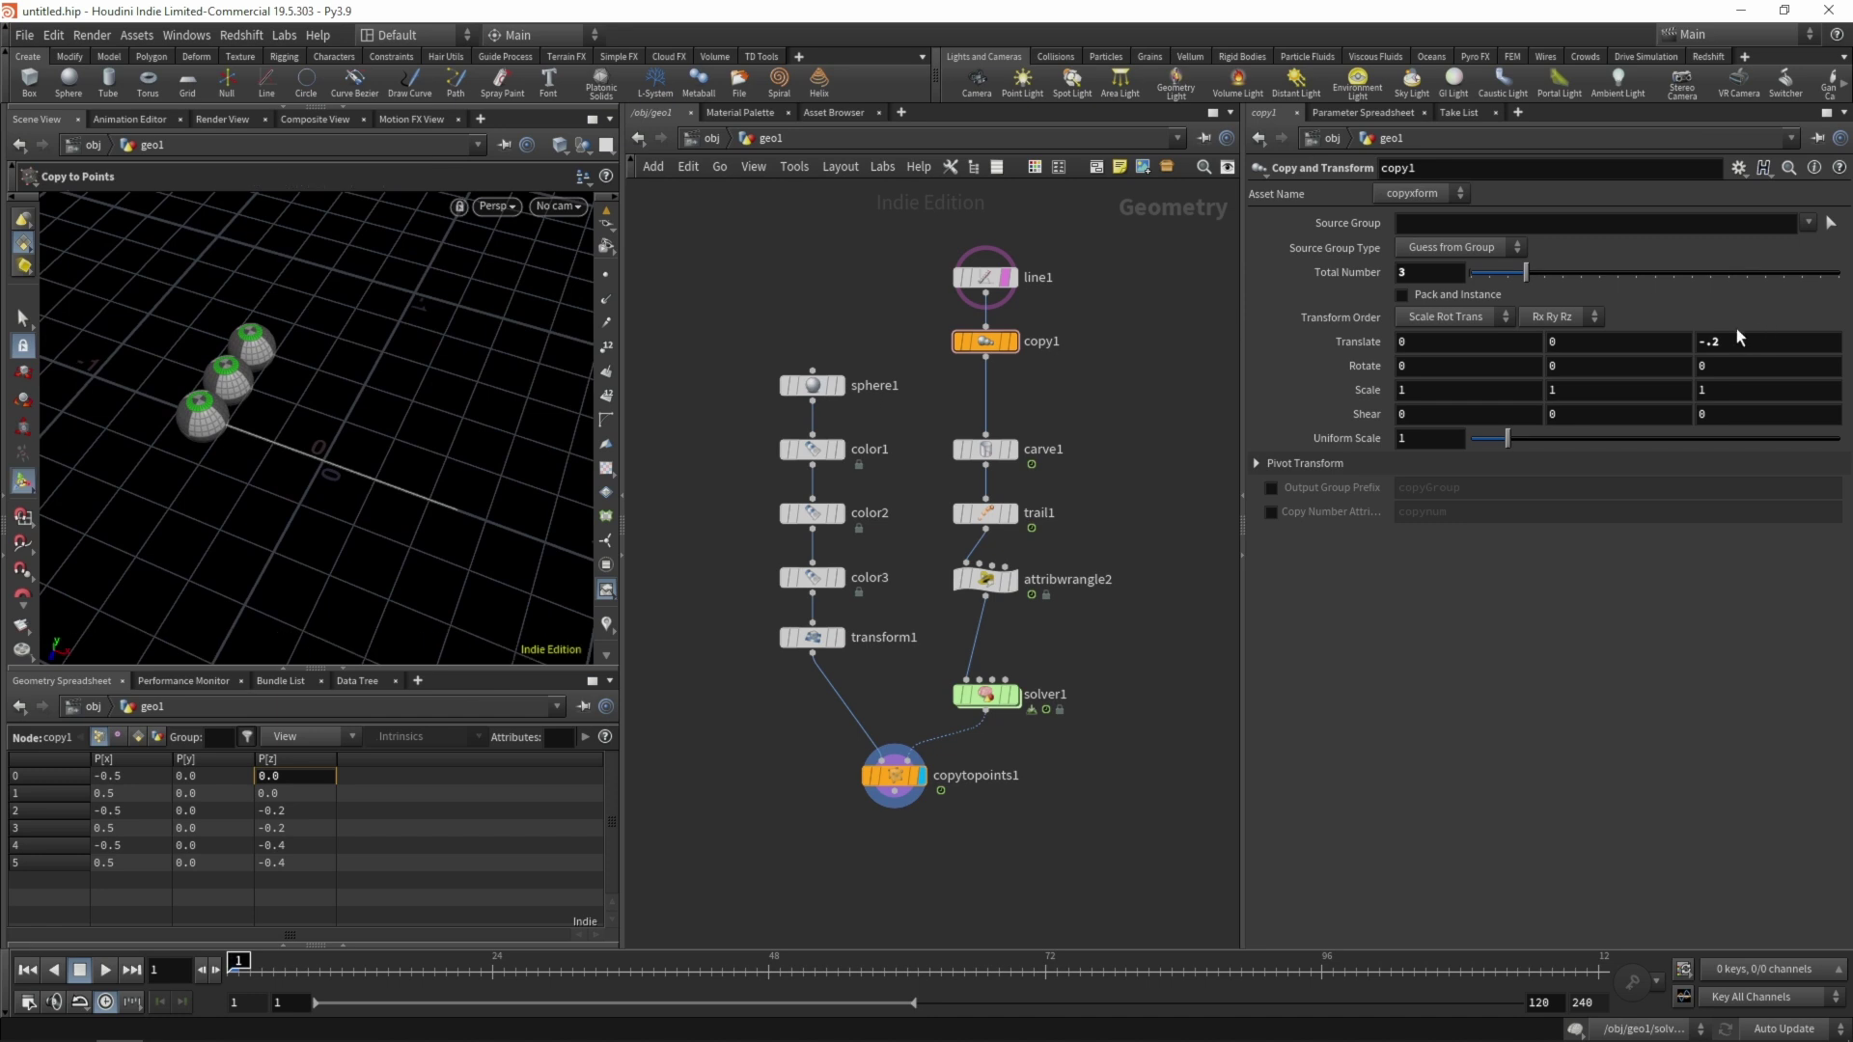
pyautogui.write('5')
pyautogui.press('Return')
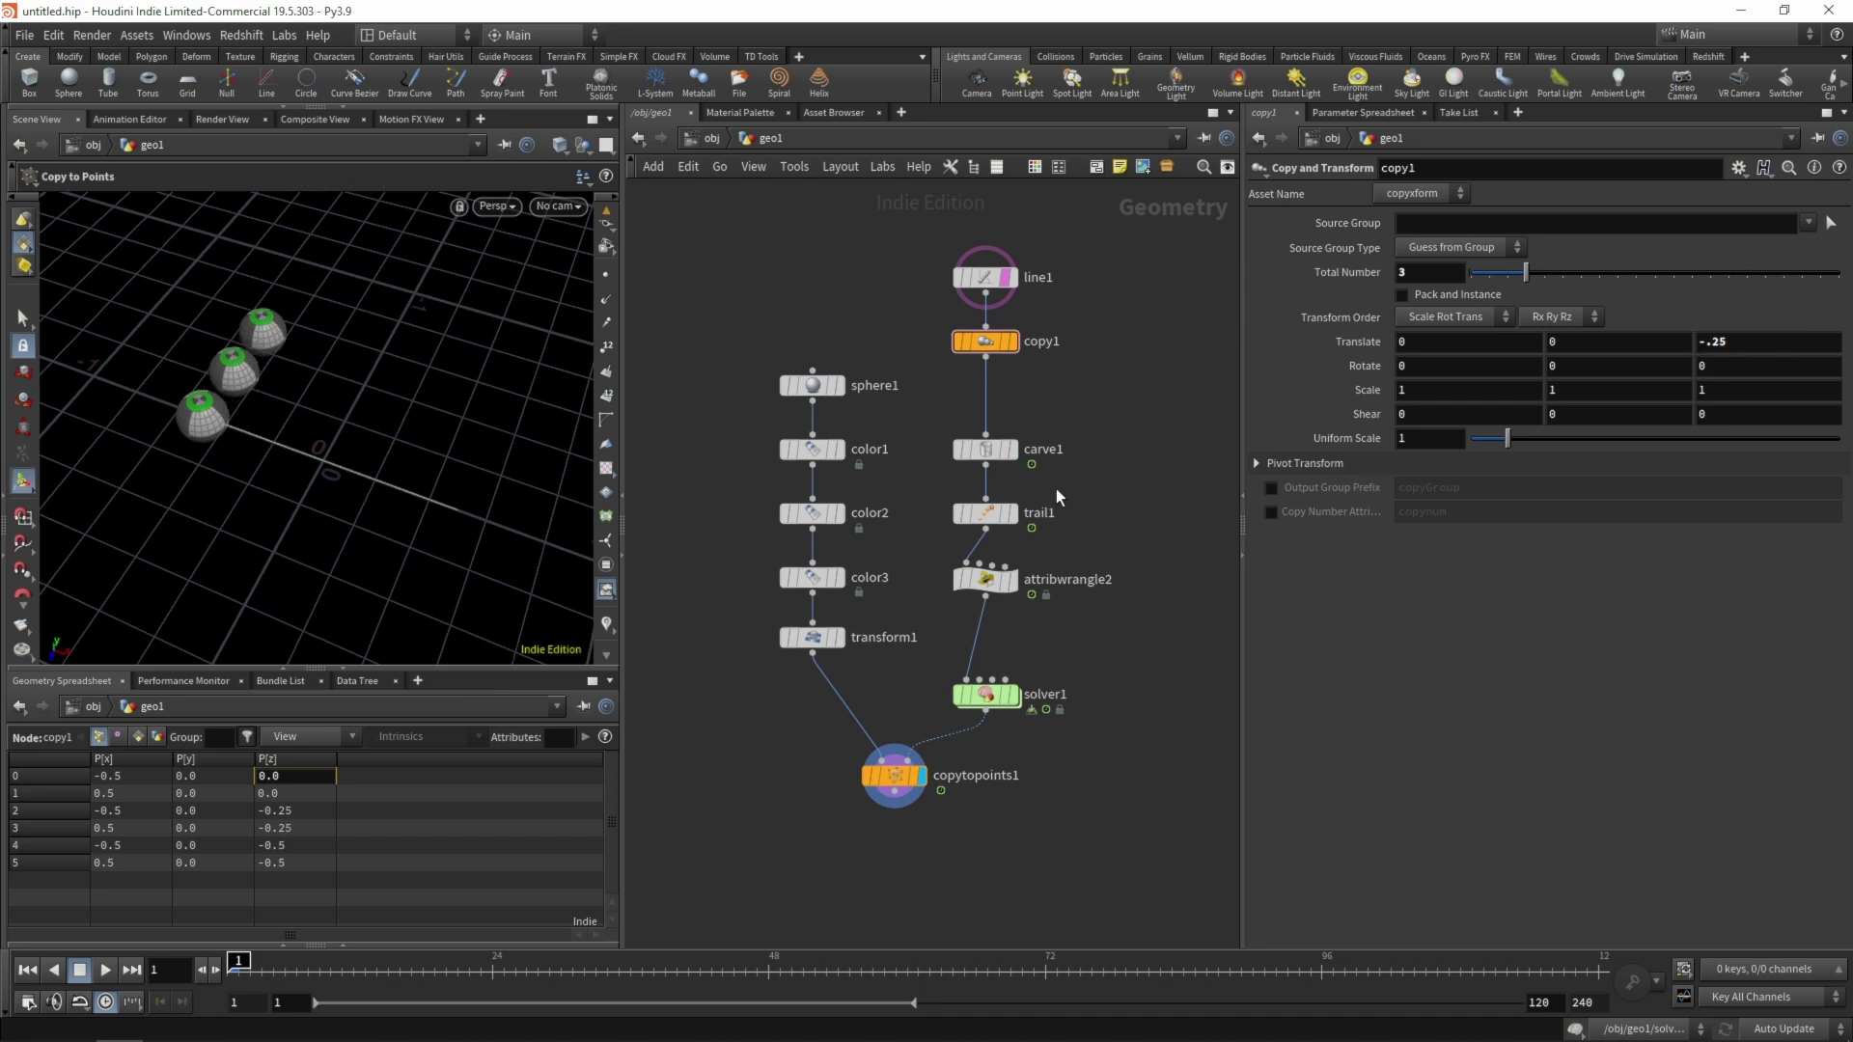
# Play the animation to check the spheres rolling on all paths, and return to frame 1
pyautogui.press('Up')
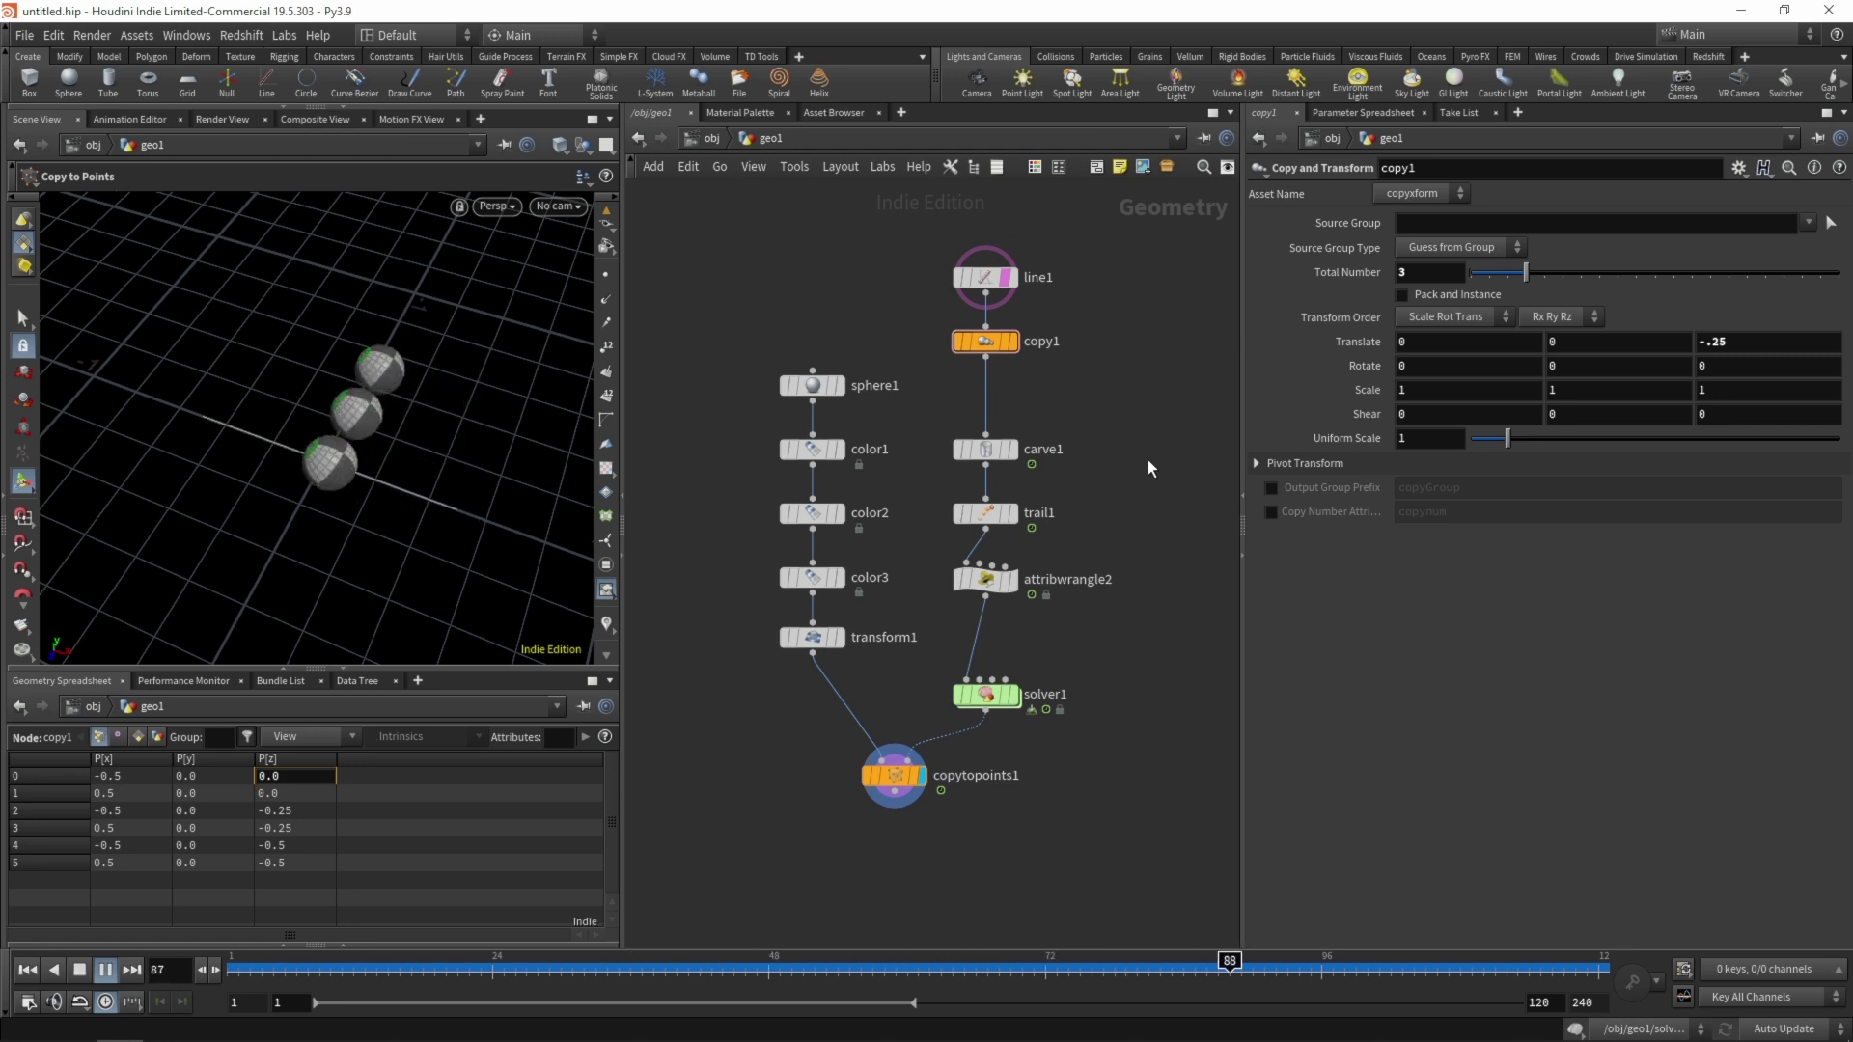
pyautogui.press('Up')
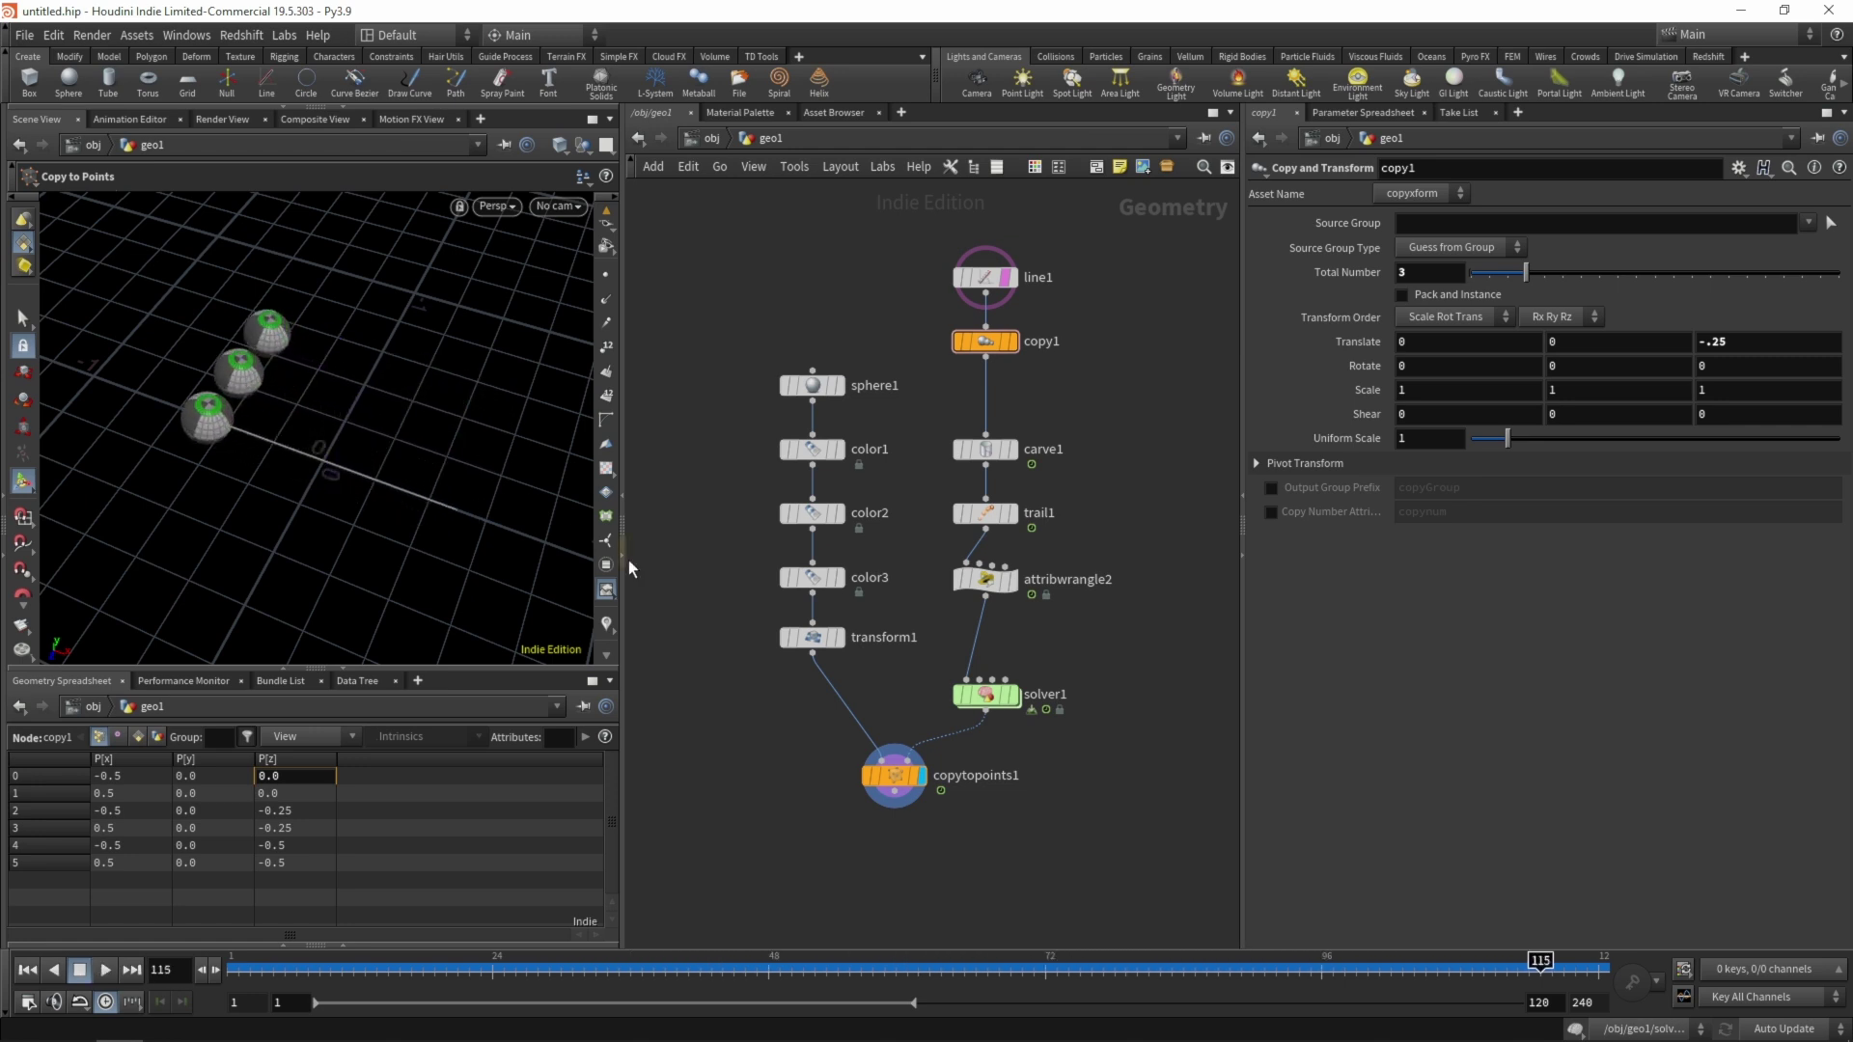
pyautogui.hotkey('ctrl', 'Up')
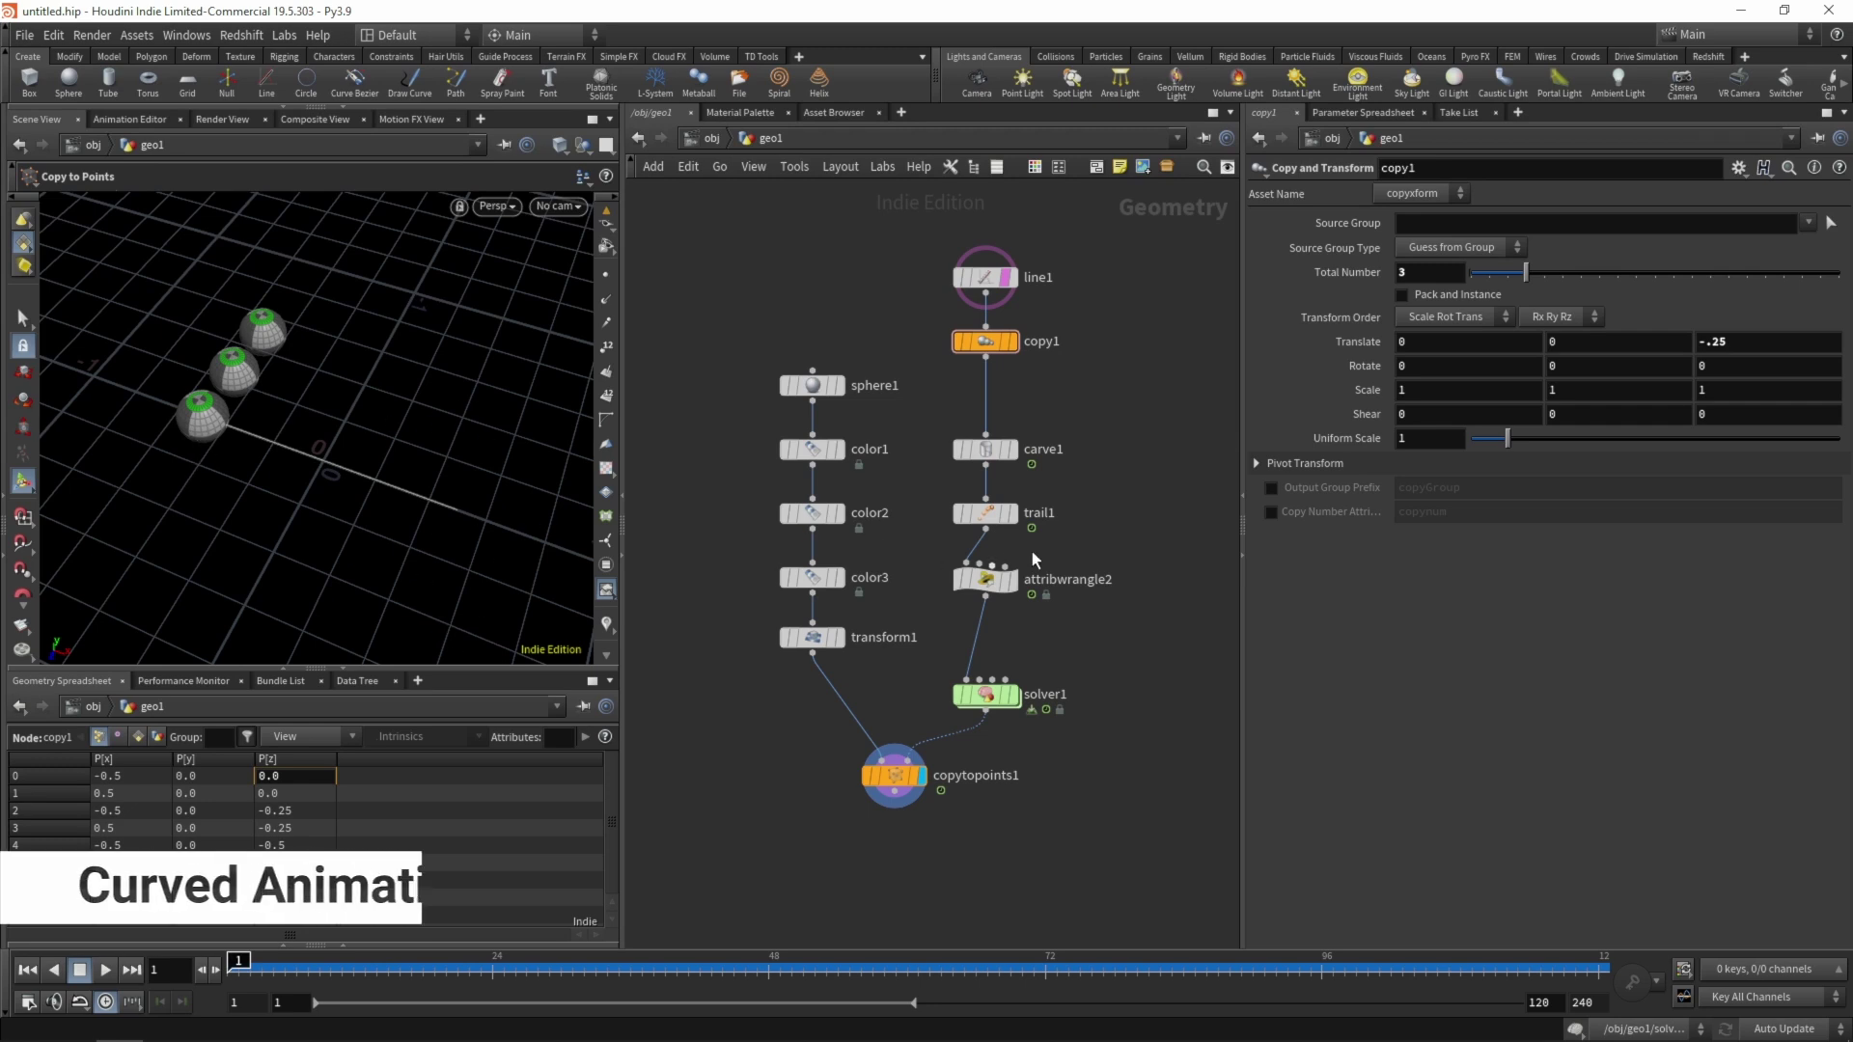
# Insert a Switch node on the wire between copy1 and carve1
pyautogui.press('h')
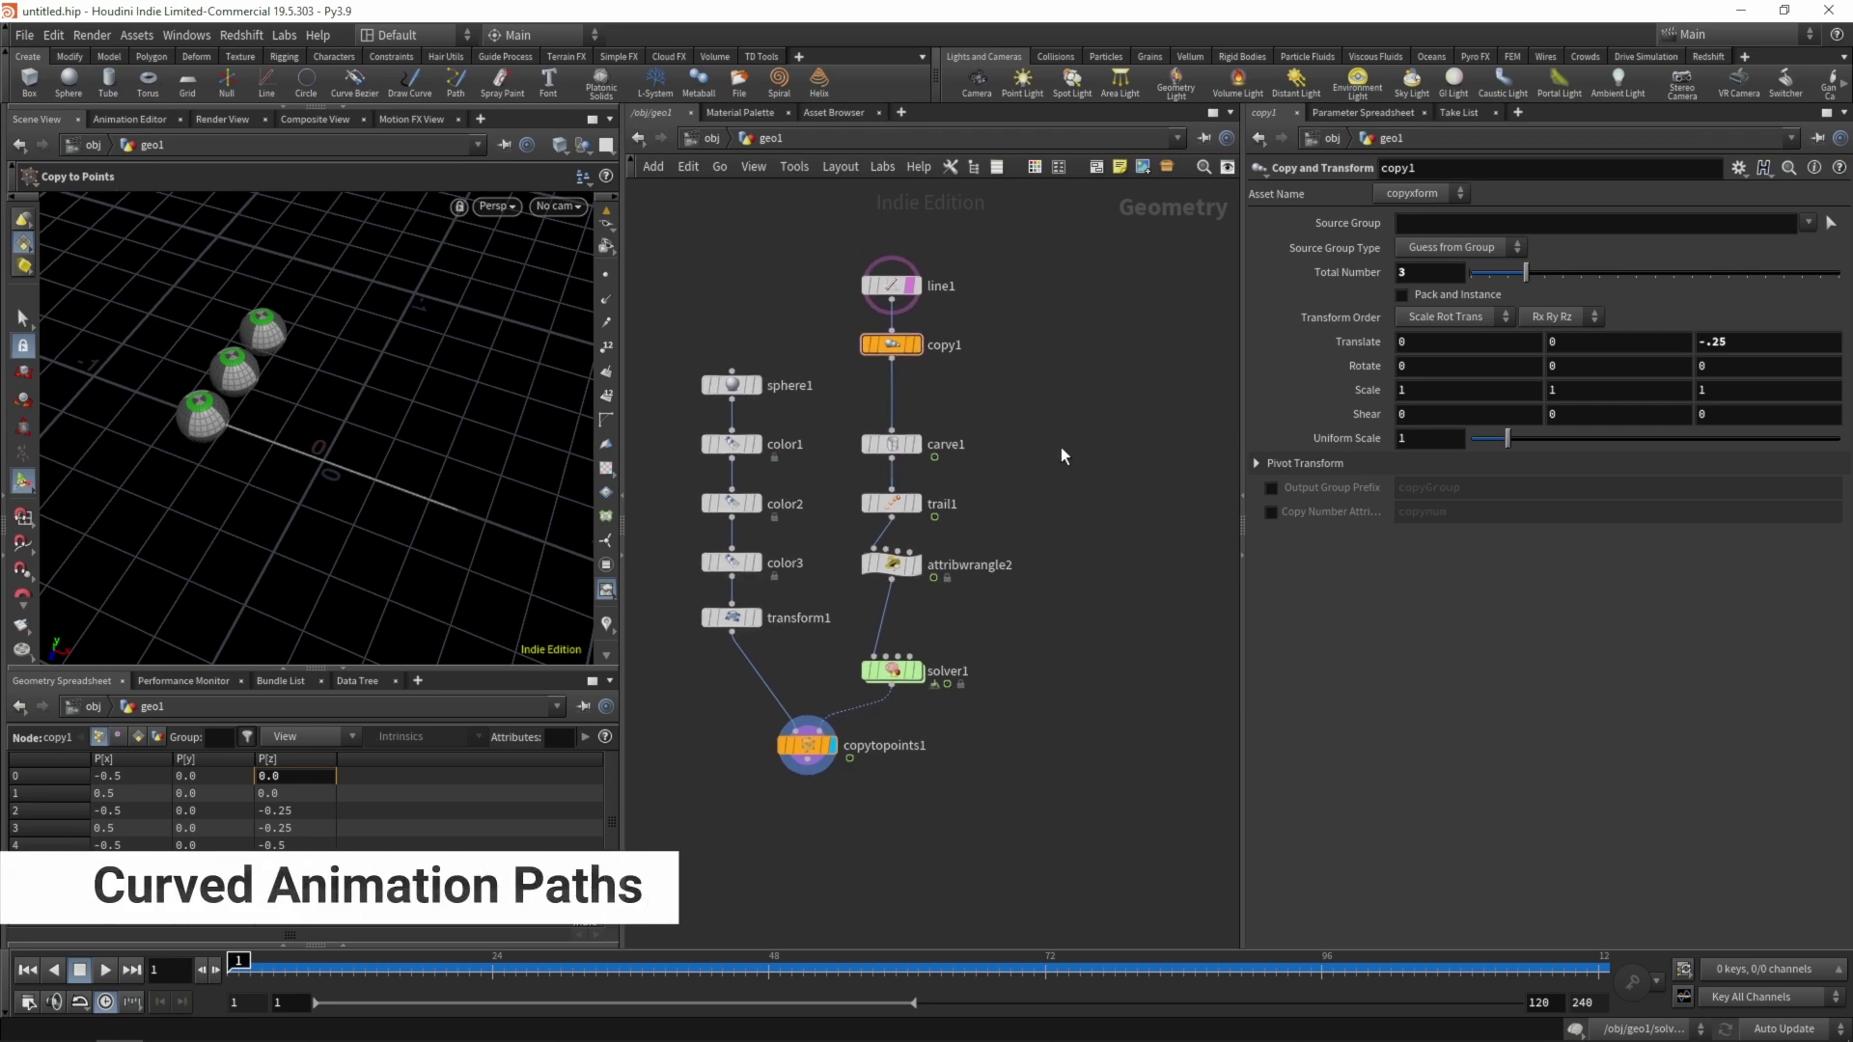
pyautogui.press('Tab')
pyautogui.write('switch')
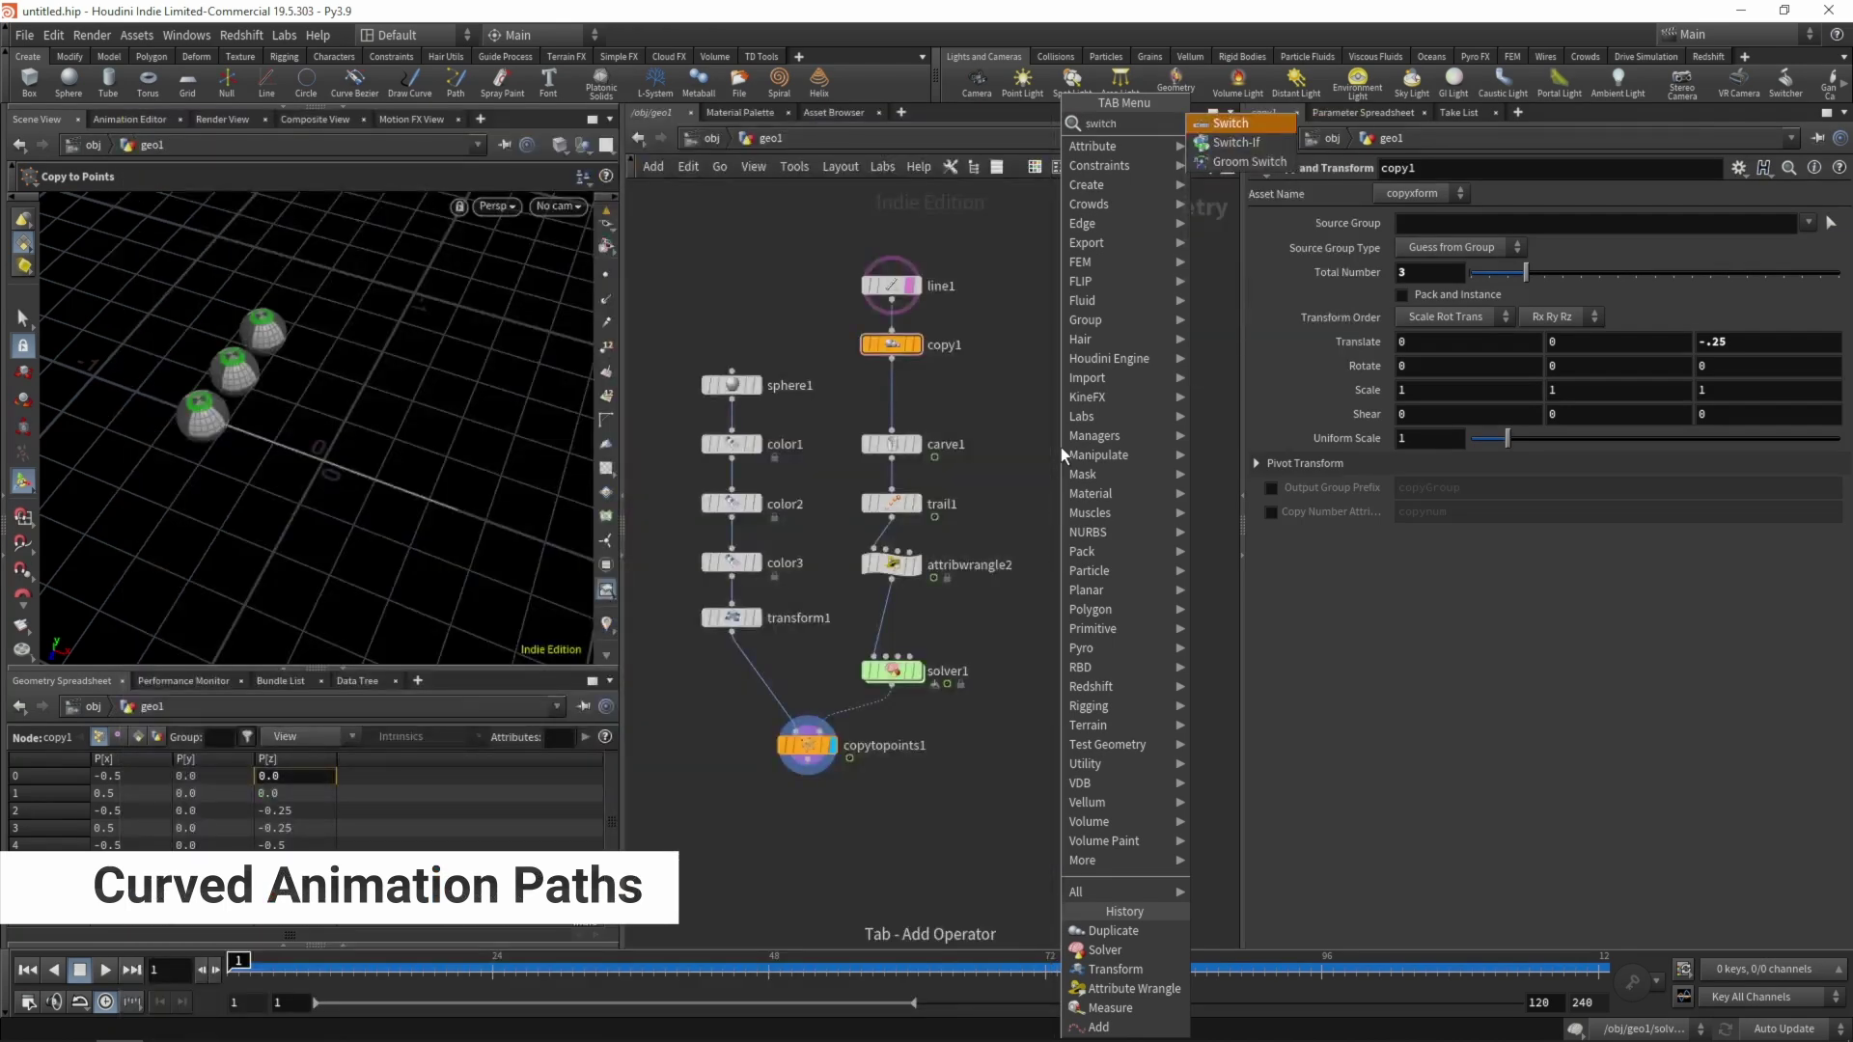
pyautogui.press('Return')
pyautogui.click(892, 390)
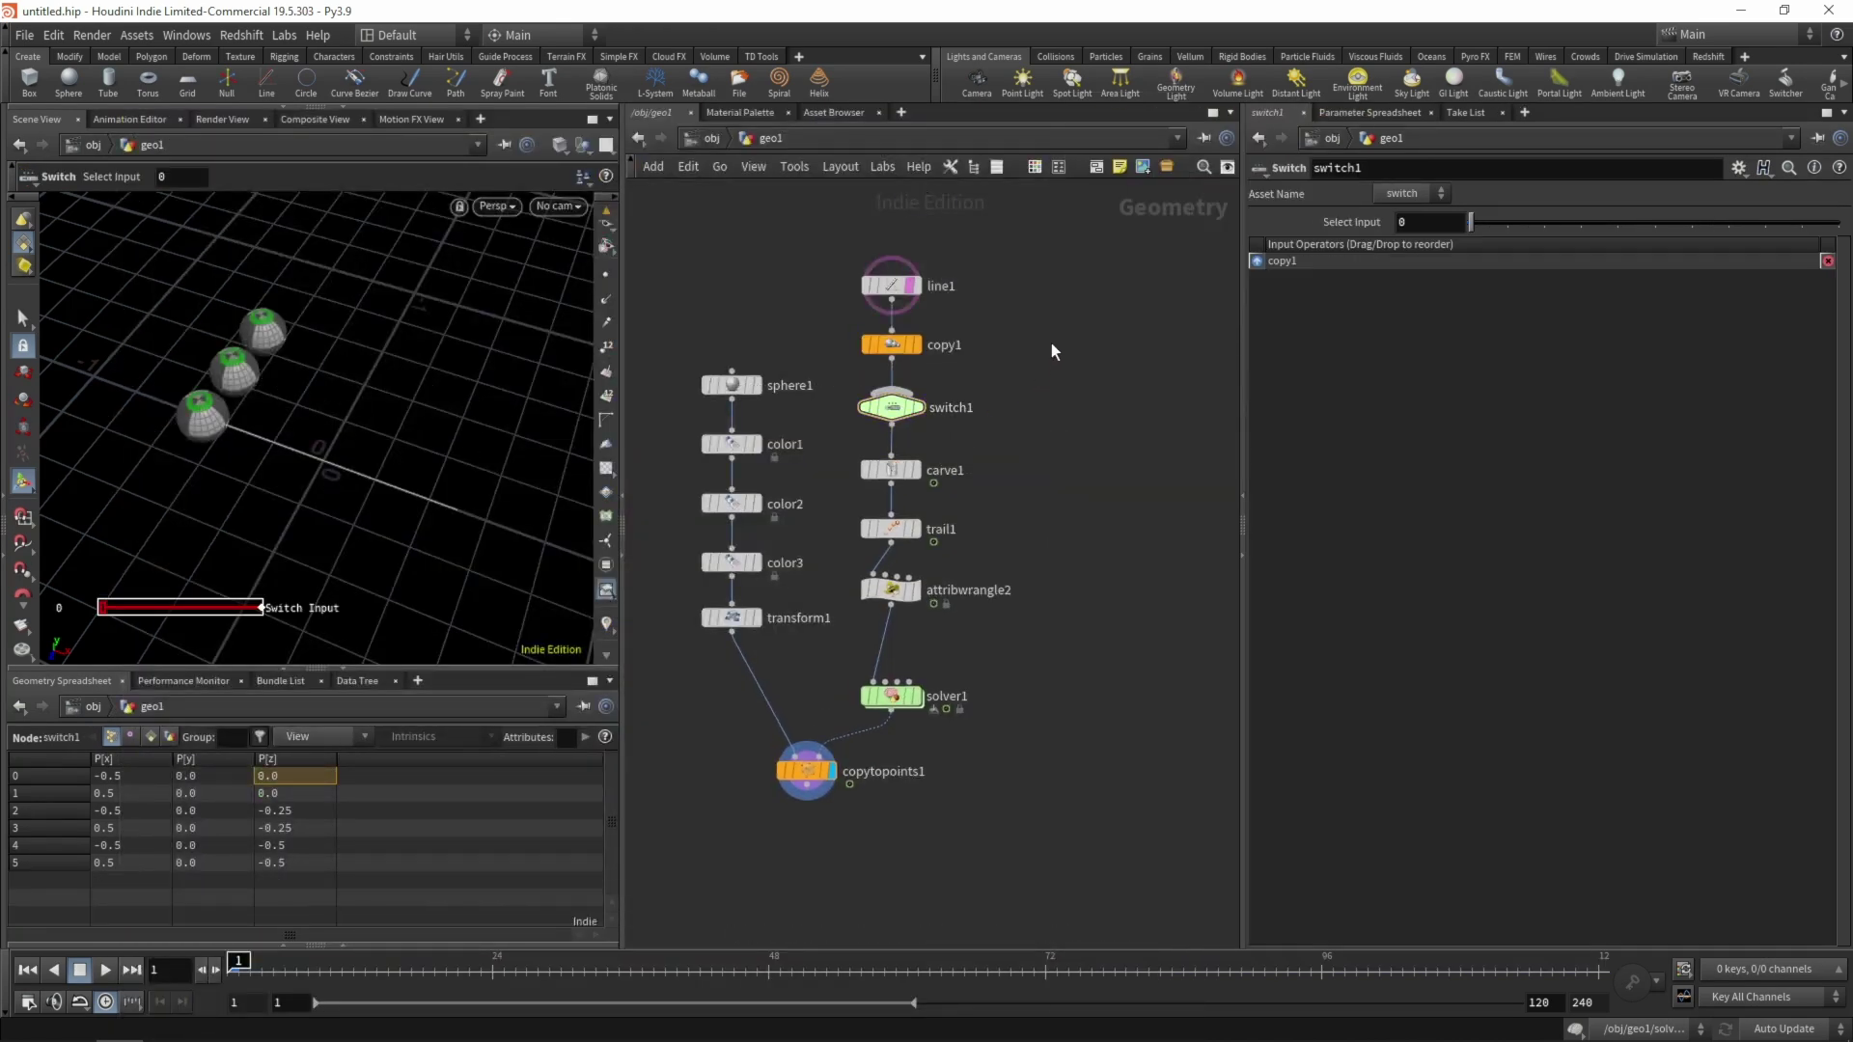
# Move line1 and copy1 up together to leave more room above switch1
pyautogui.moveTo(849, 230); pyautogui.dragTo(891, 289)
pyautogui.moveTo(1013, 327); pyautogui.dragTo(1013, 373, button='middle')
pyautogui.click(1038, 419)
# Add a Circle node beside copy1 and set its orientation to ZX Plane
pyautogui.press('Tab')
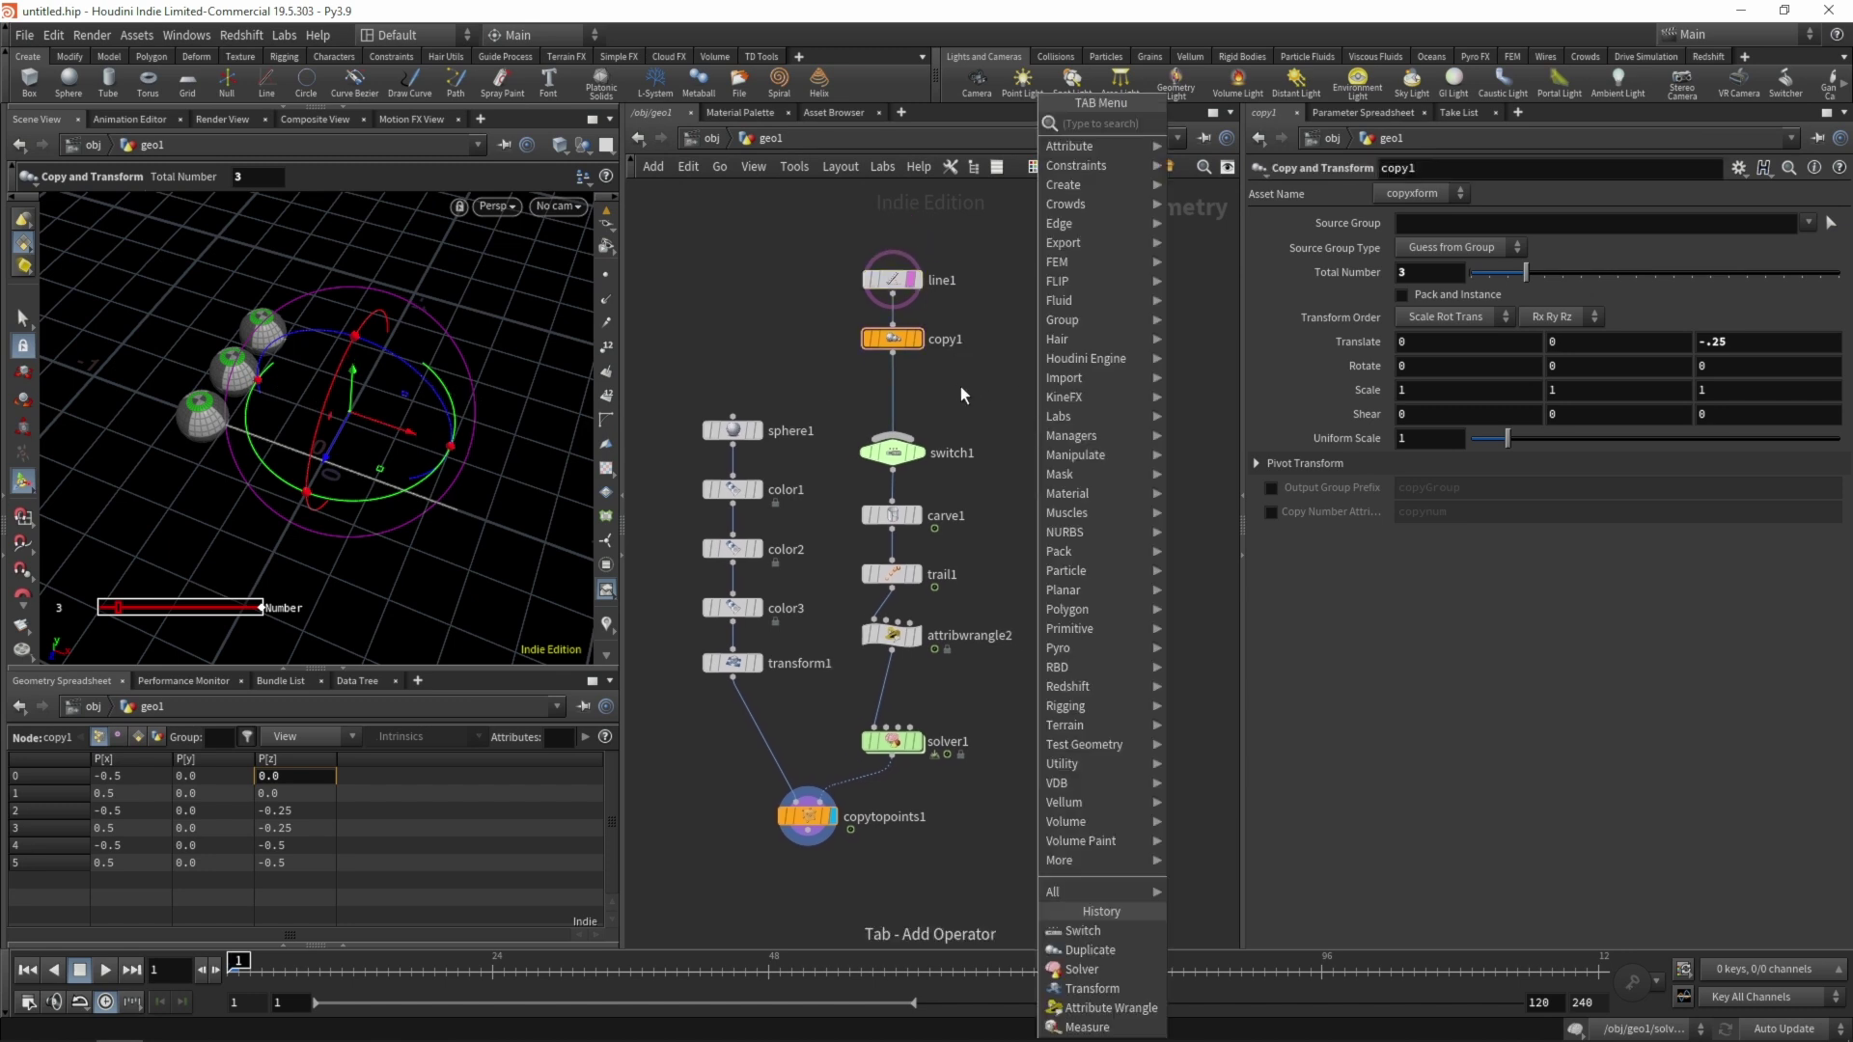
pyautogui.write('ci')
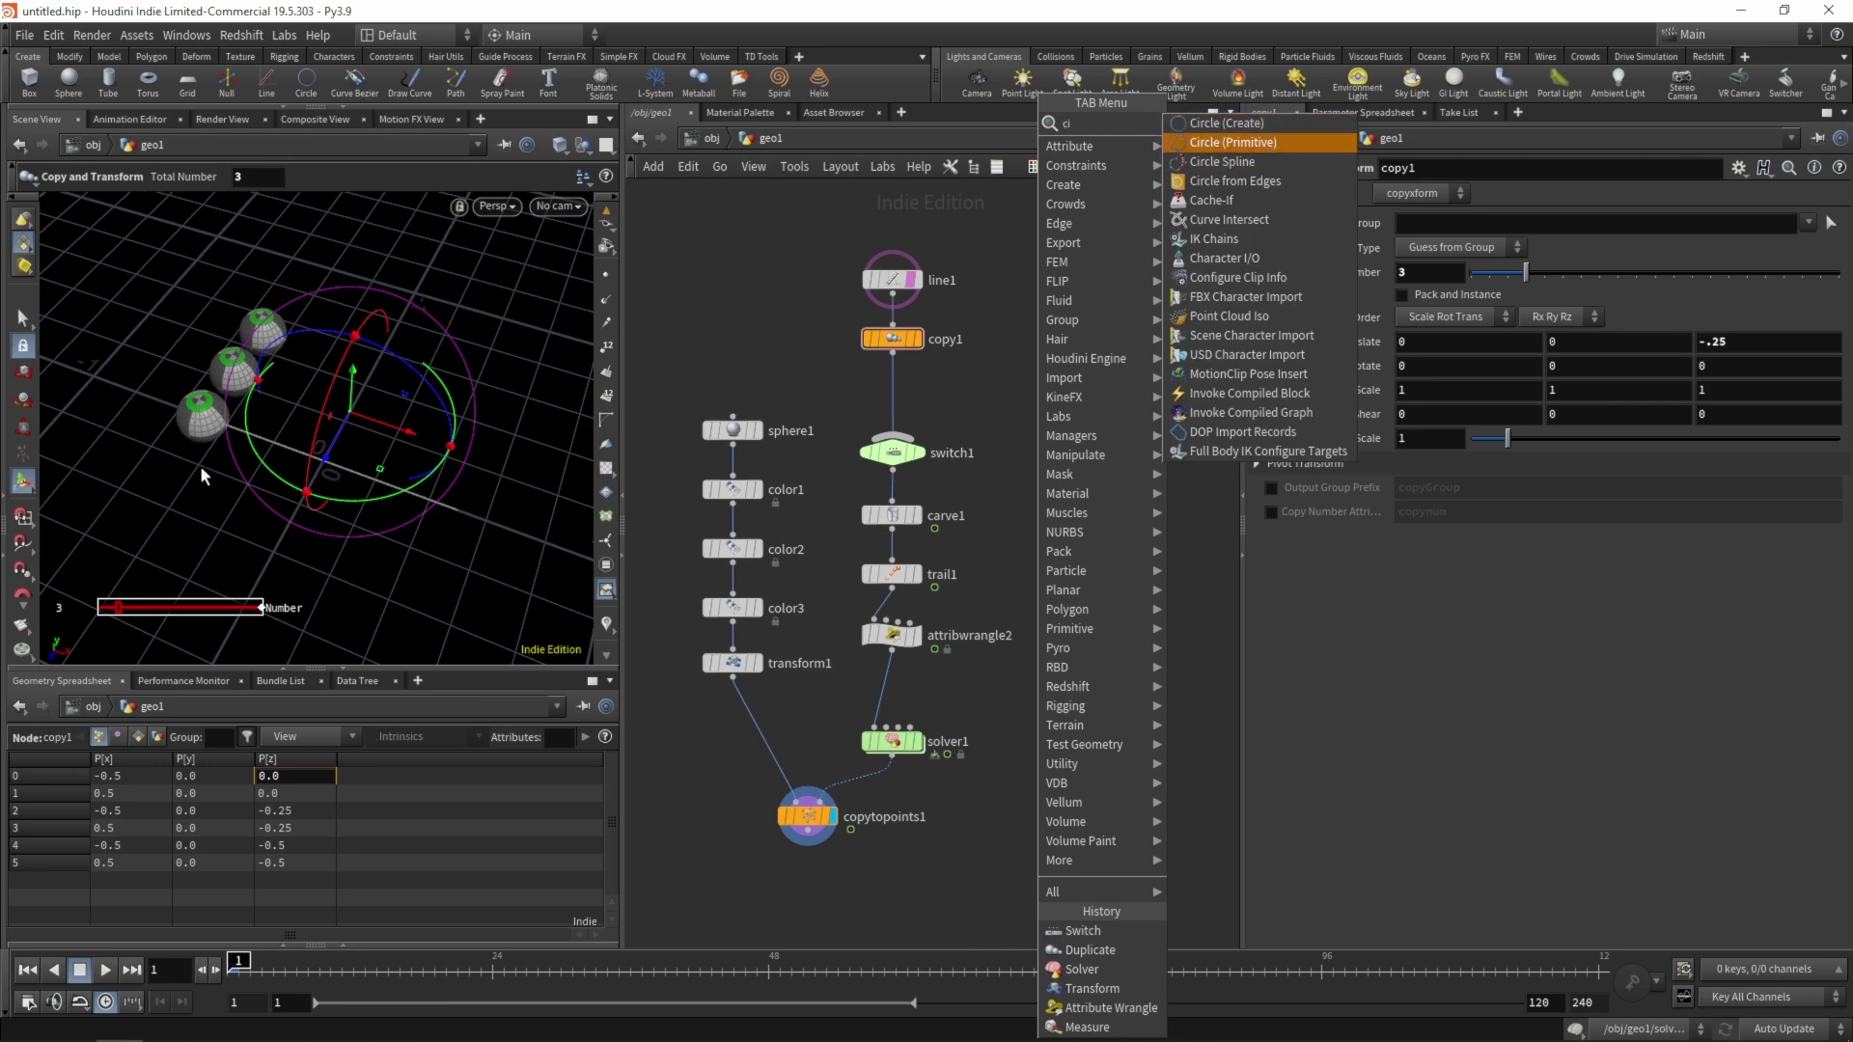
pyautogui.click(1208, 124)
pyautogui.click(1052, 338)
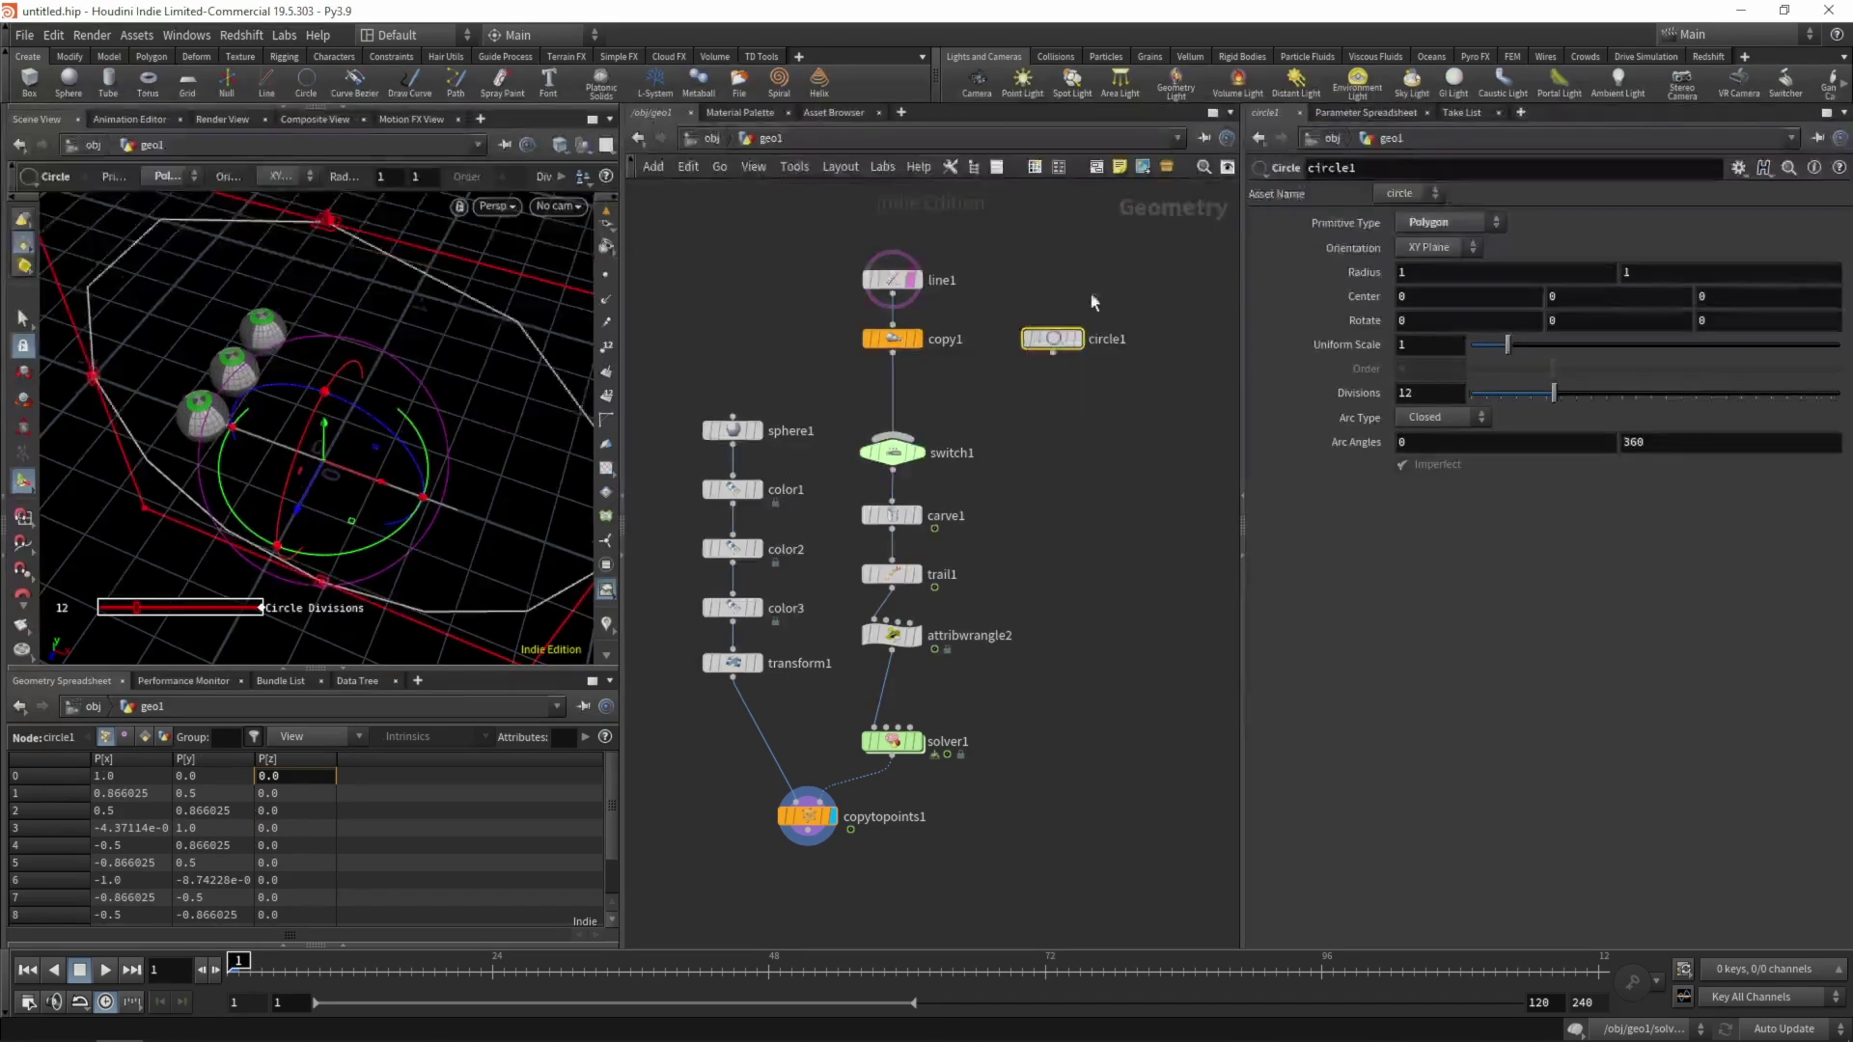
pyautogui.click(1435, 248)
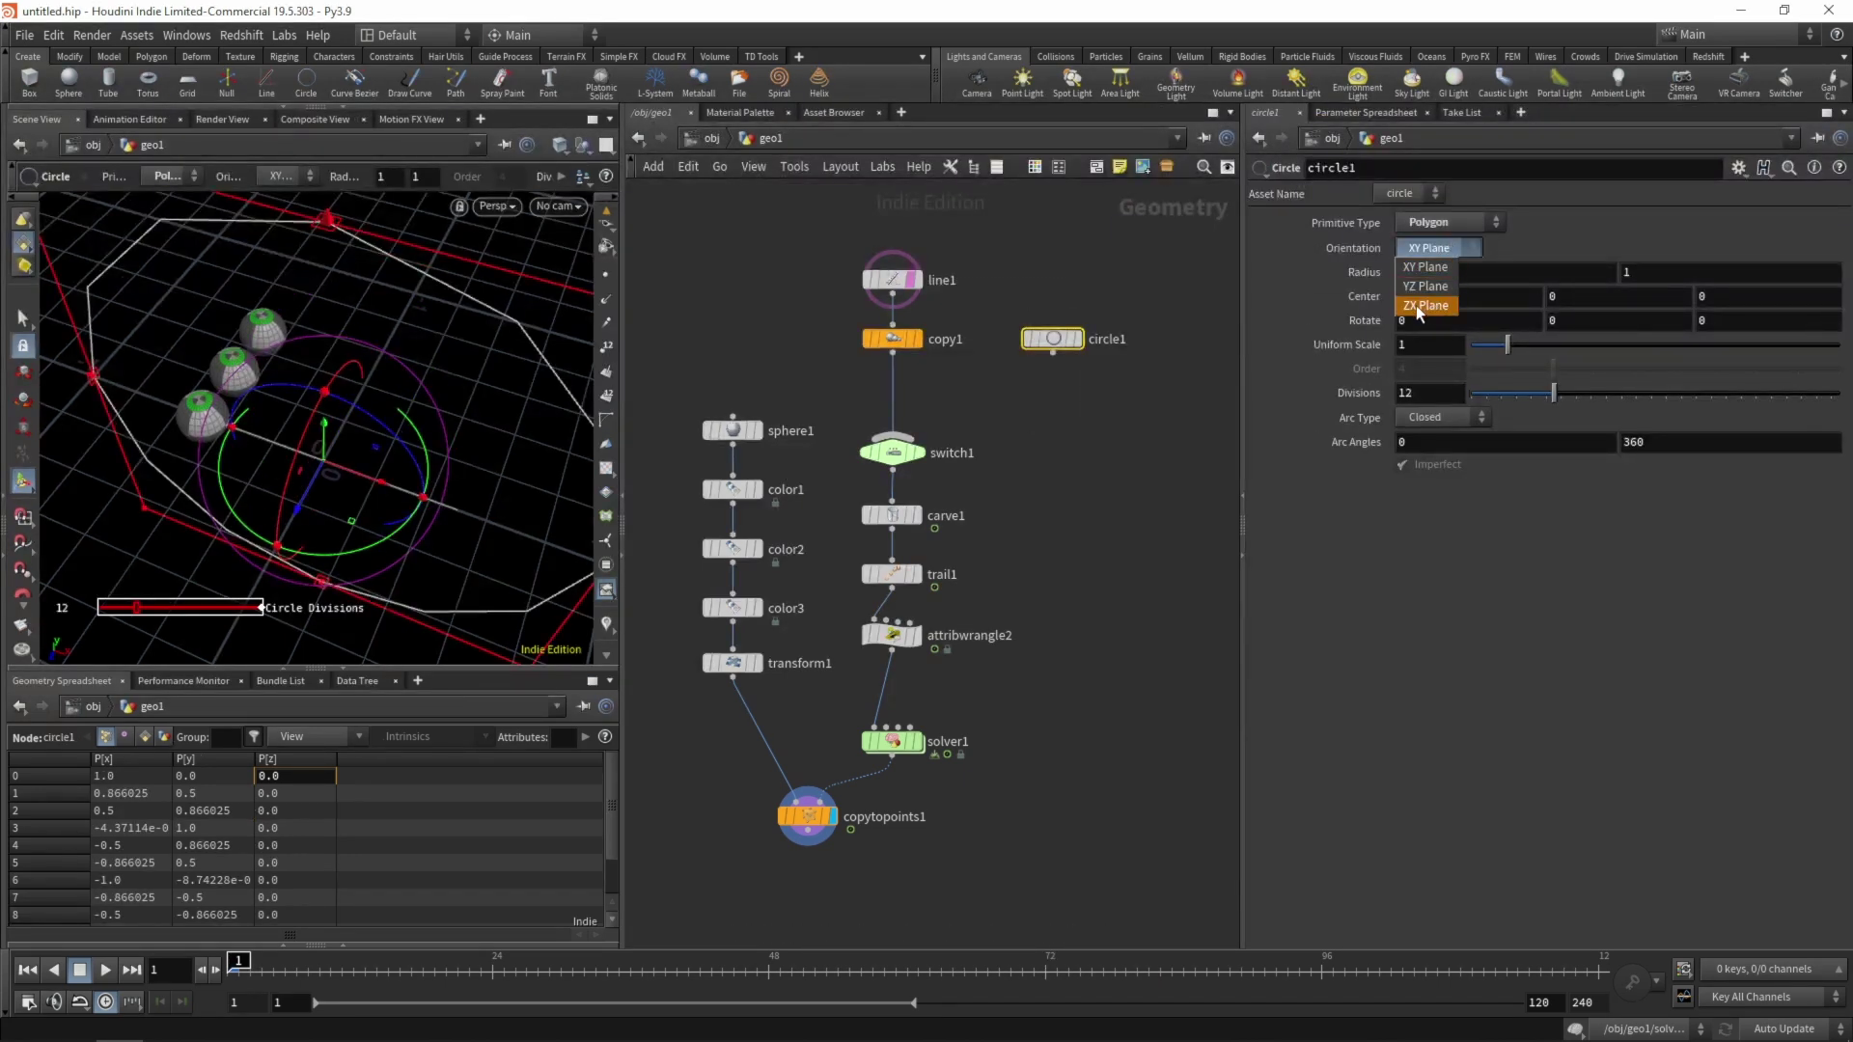
pyautogui.click(1417, 307)
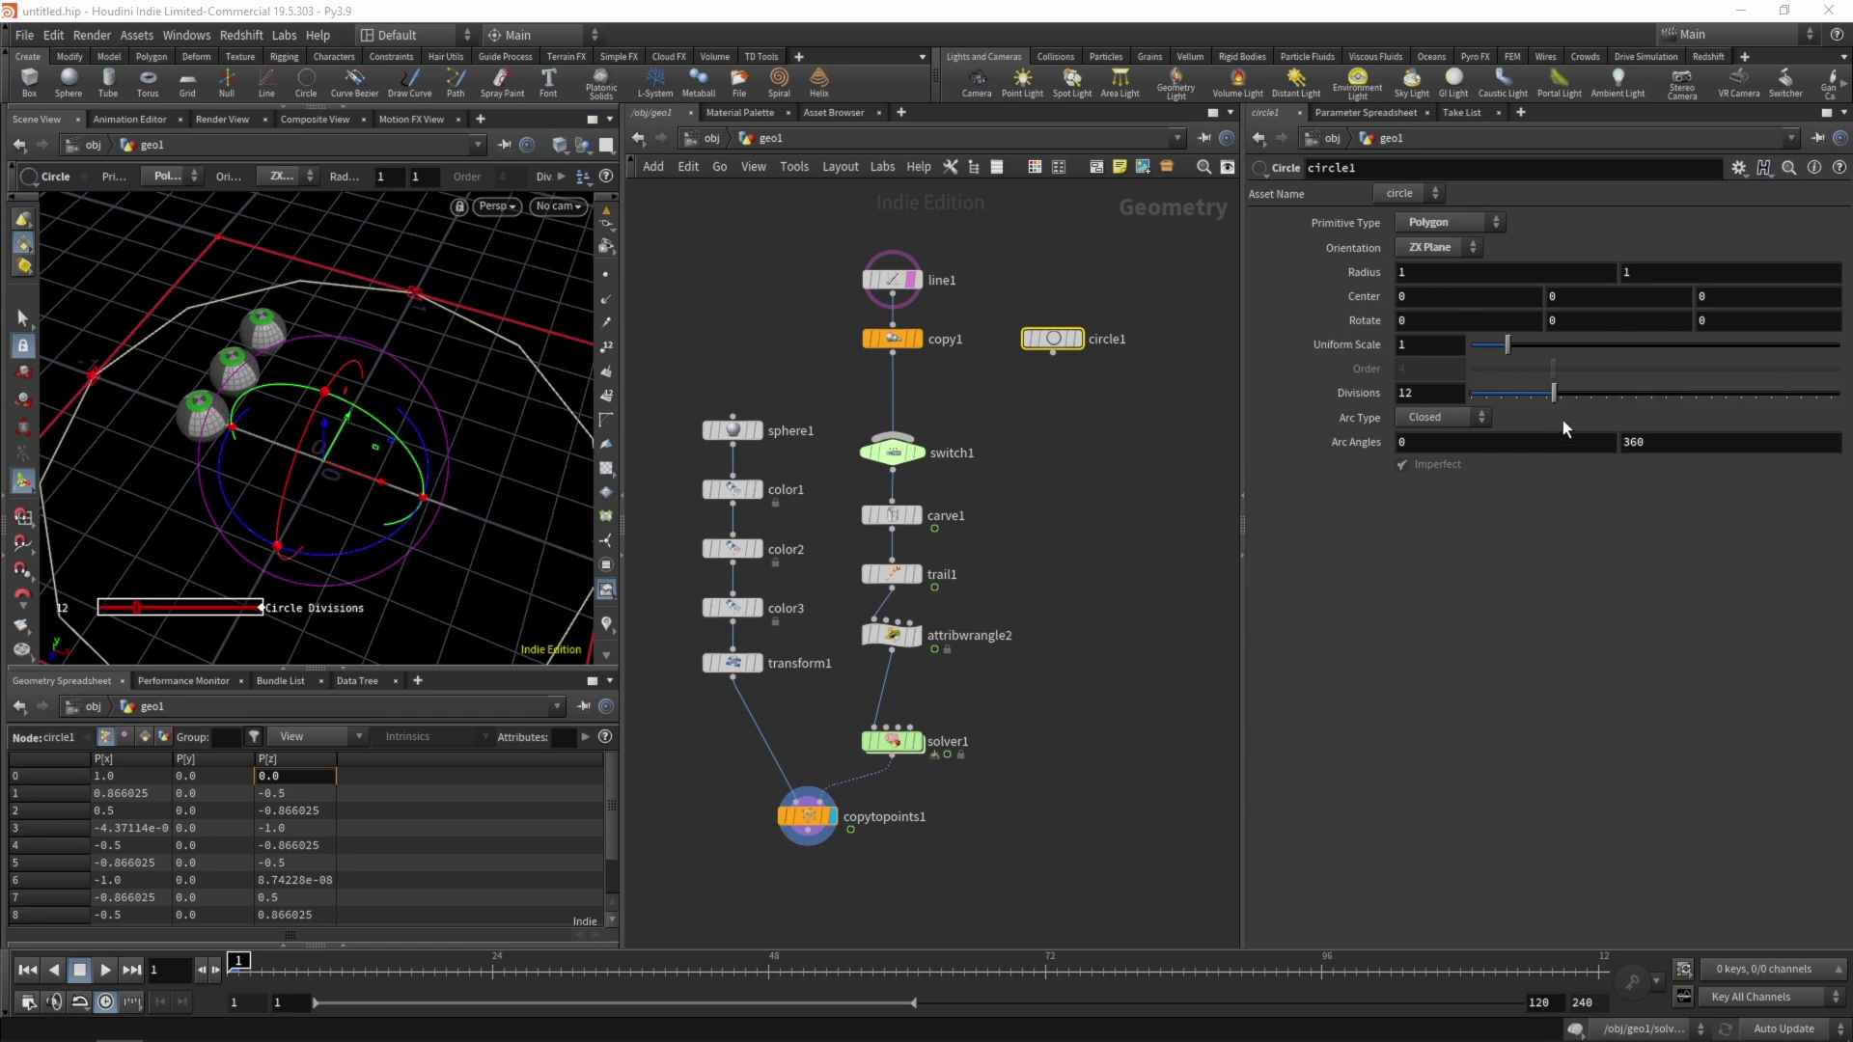
# Set circle1's Uniform Scale to 0.5 and its Divisions to 120
pyautogui.click(1494, 352)
pyautogui.moveTo(1494, 351); pyautogui.dragTo(1488, 349)
pyautogui.click(1444, 348)
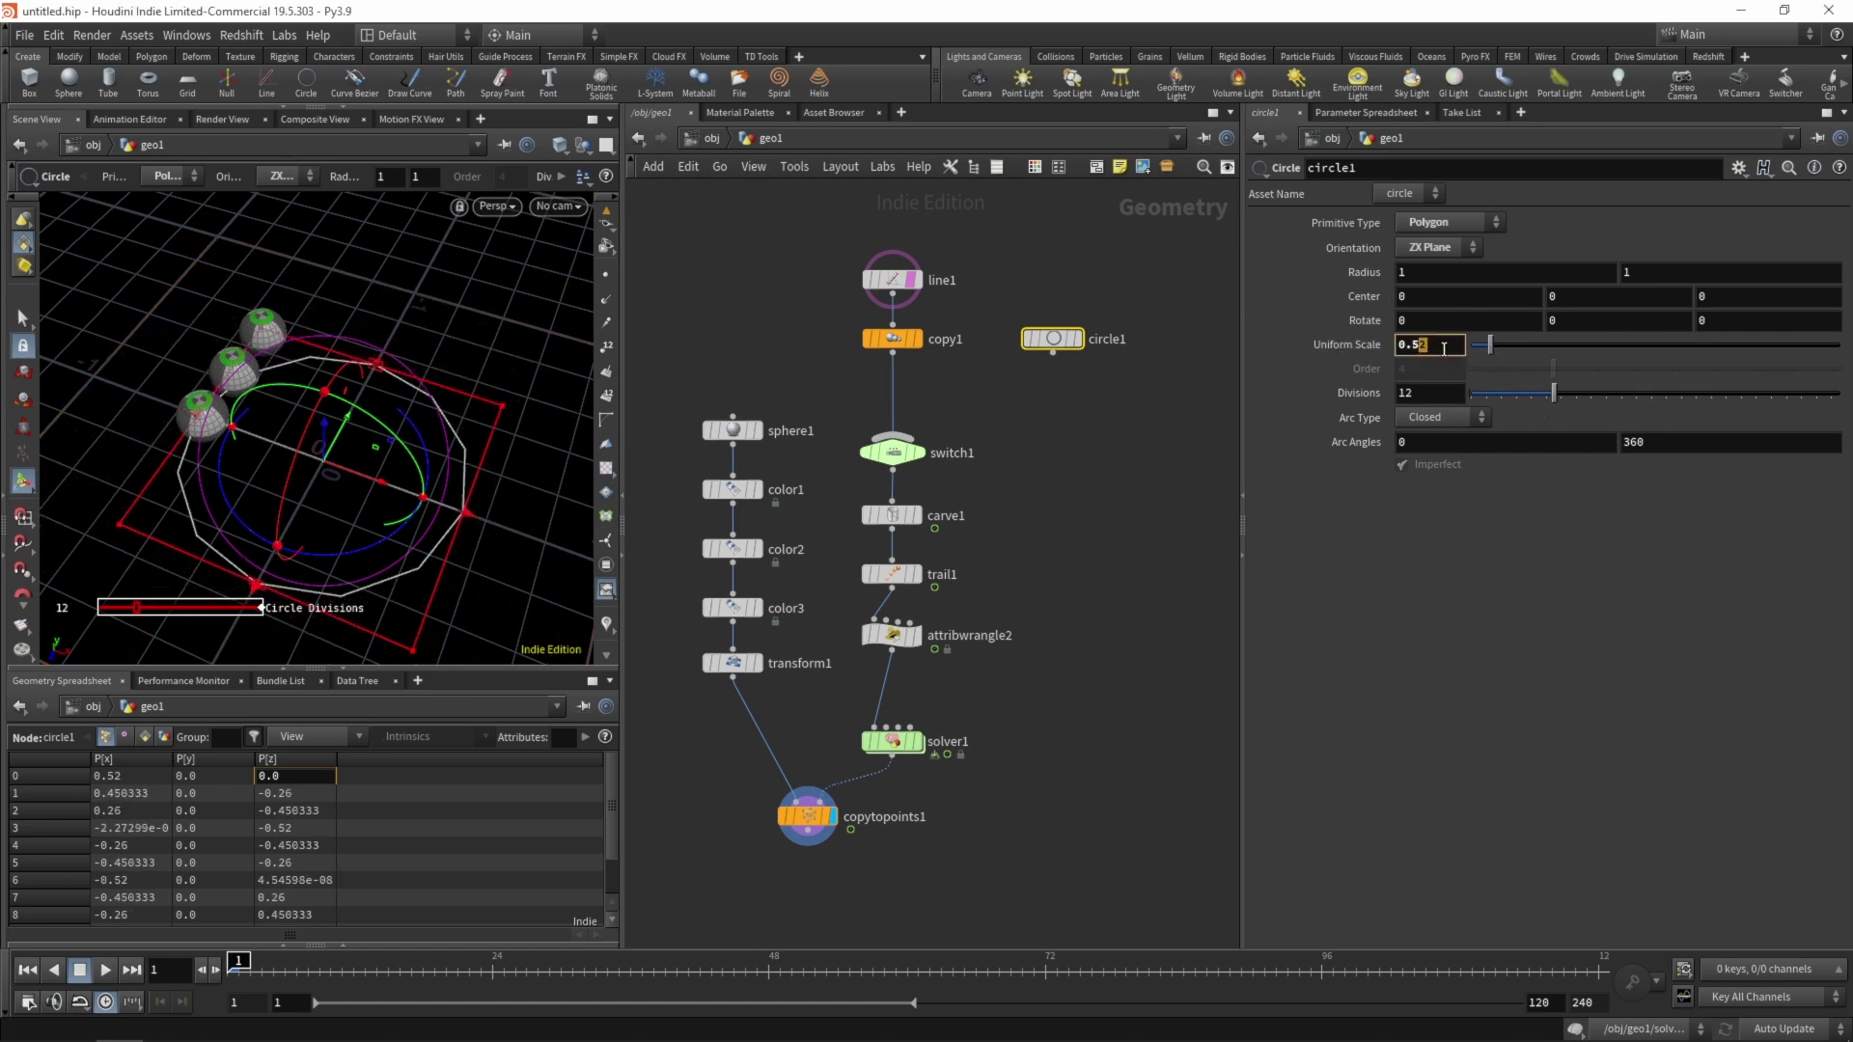
pyautogui.press('BackSpace')
pyautogui.press('Return')
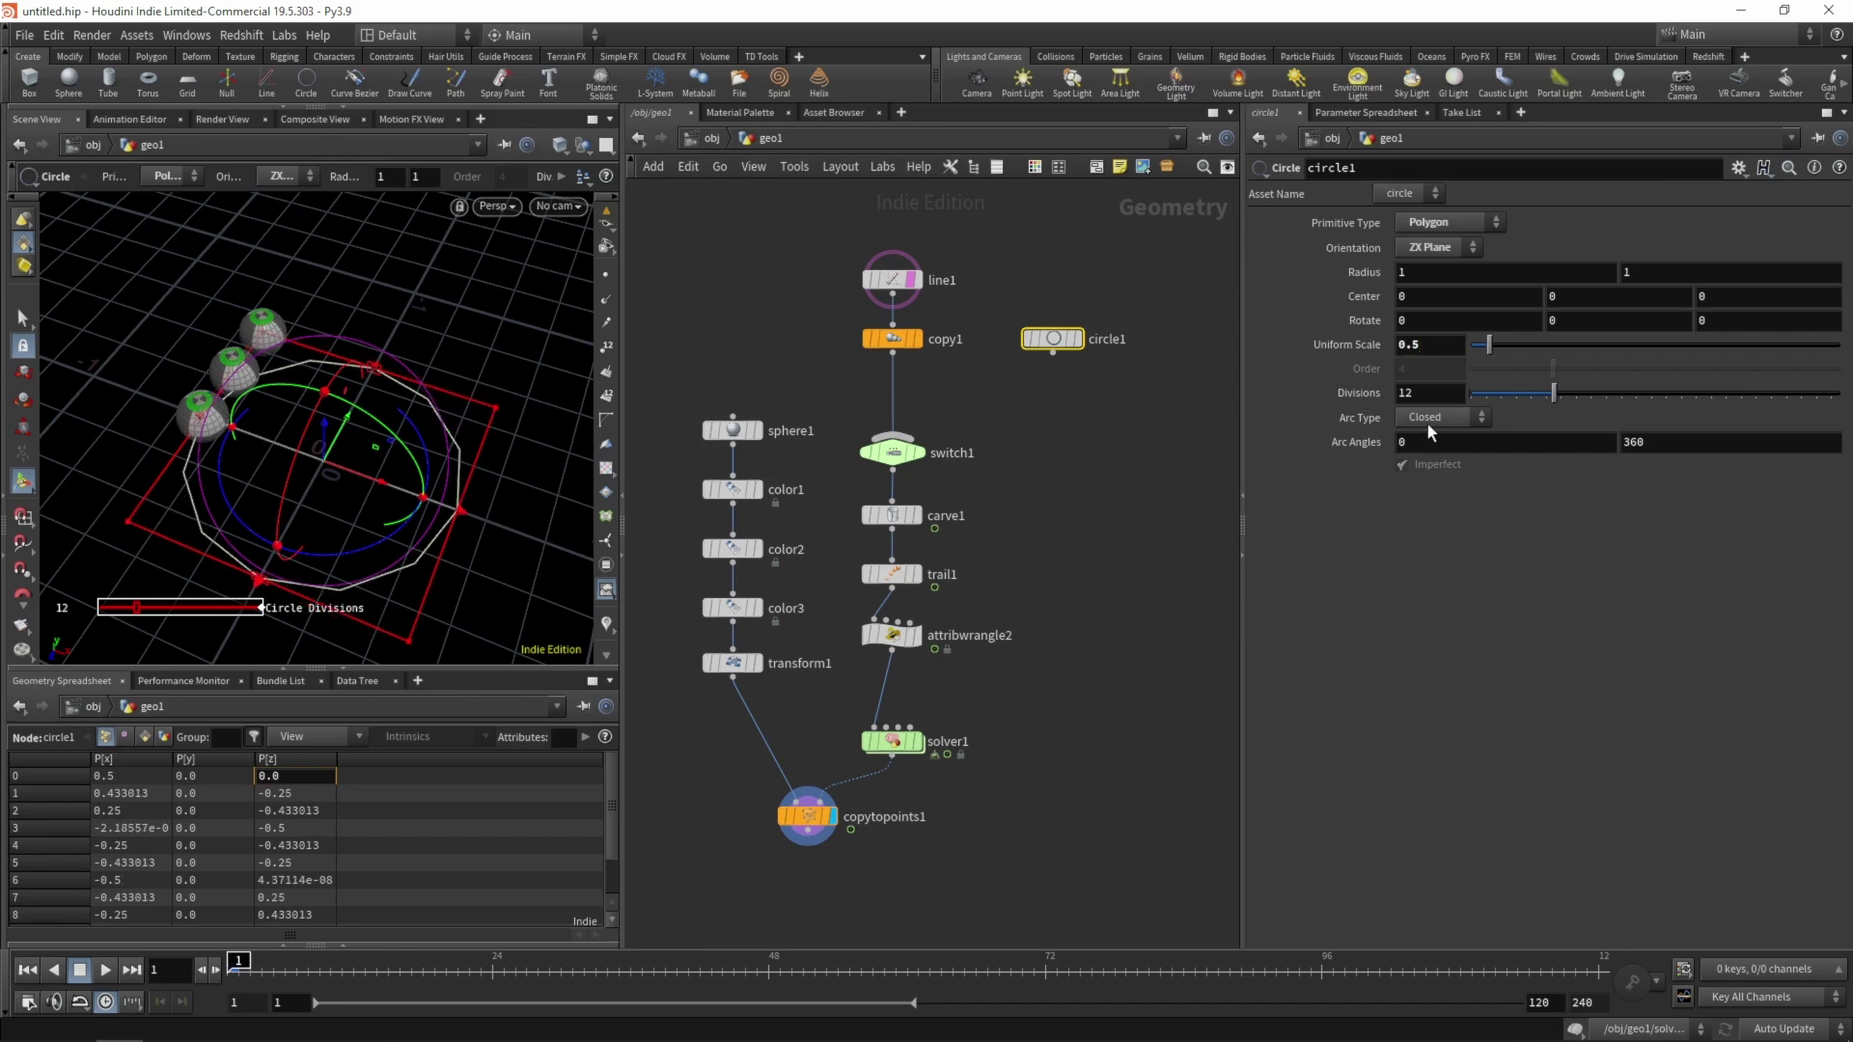
pyautogui.write('20')
pyautogui.press('Return')
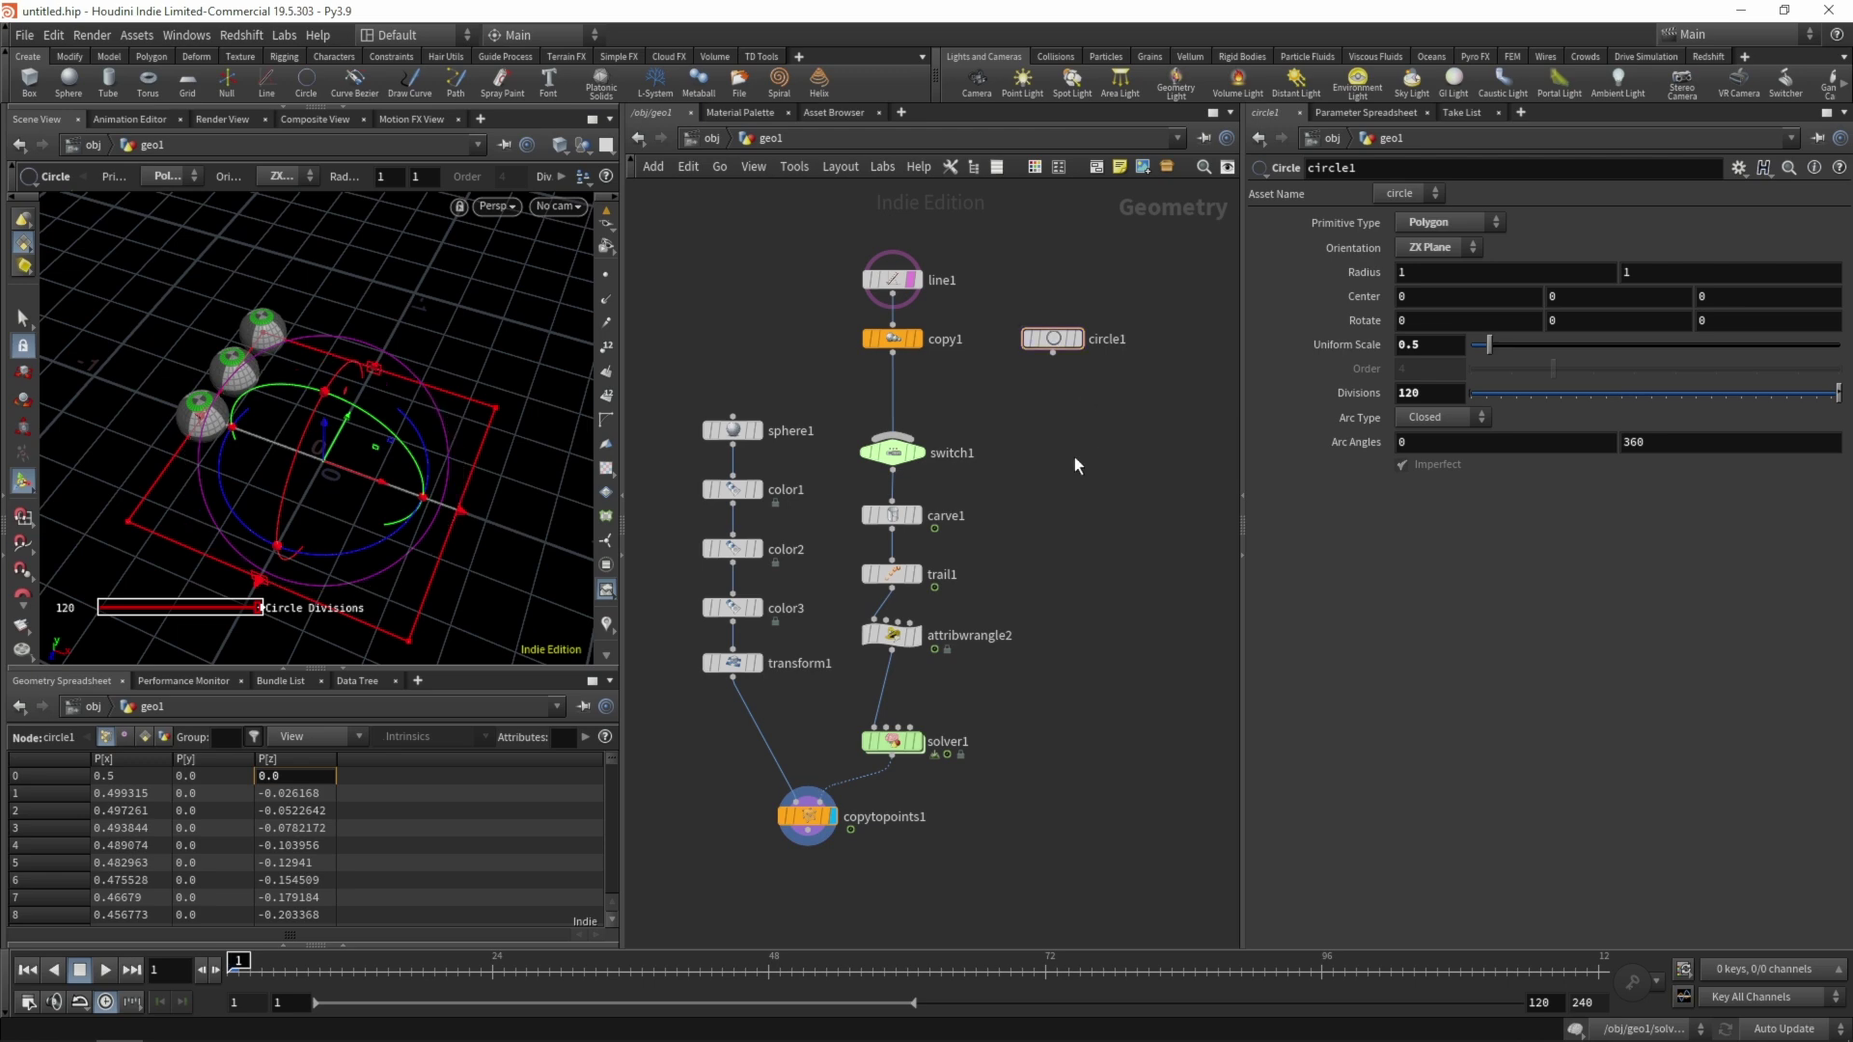
# Add a new Carve node below circle1
pyautogui.press('Tab')
pyautogui.write('ca')
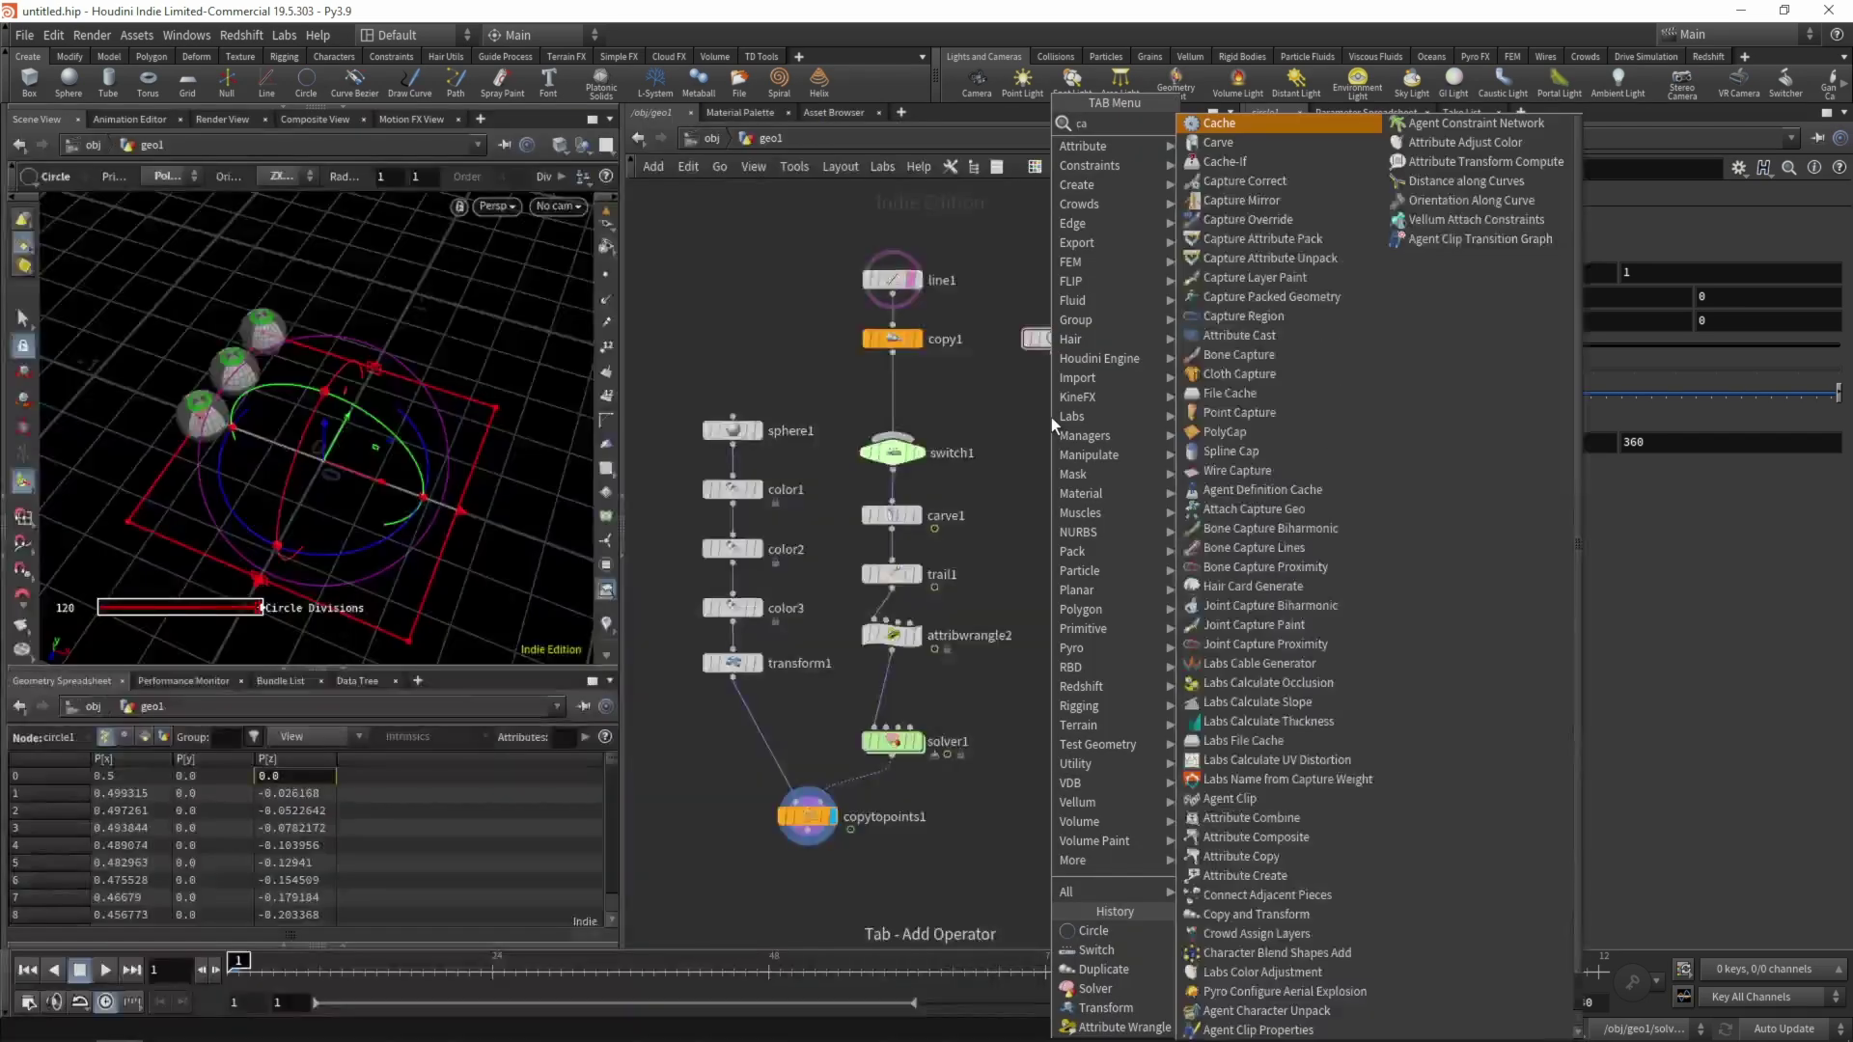
pyautogui.press('Return')
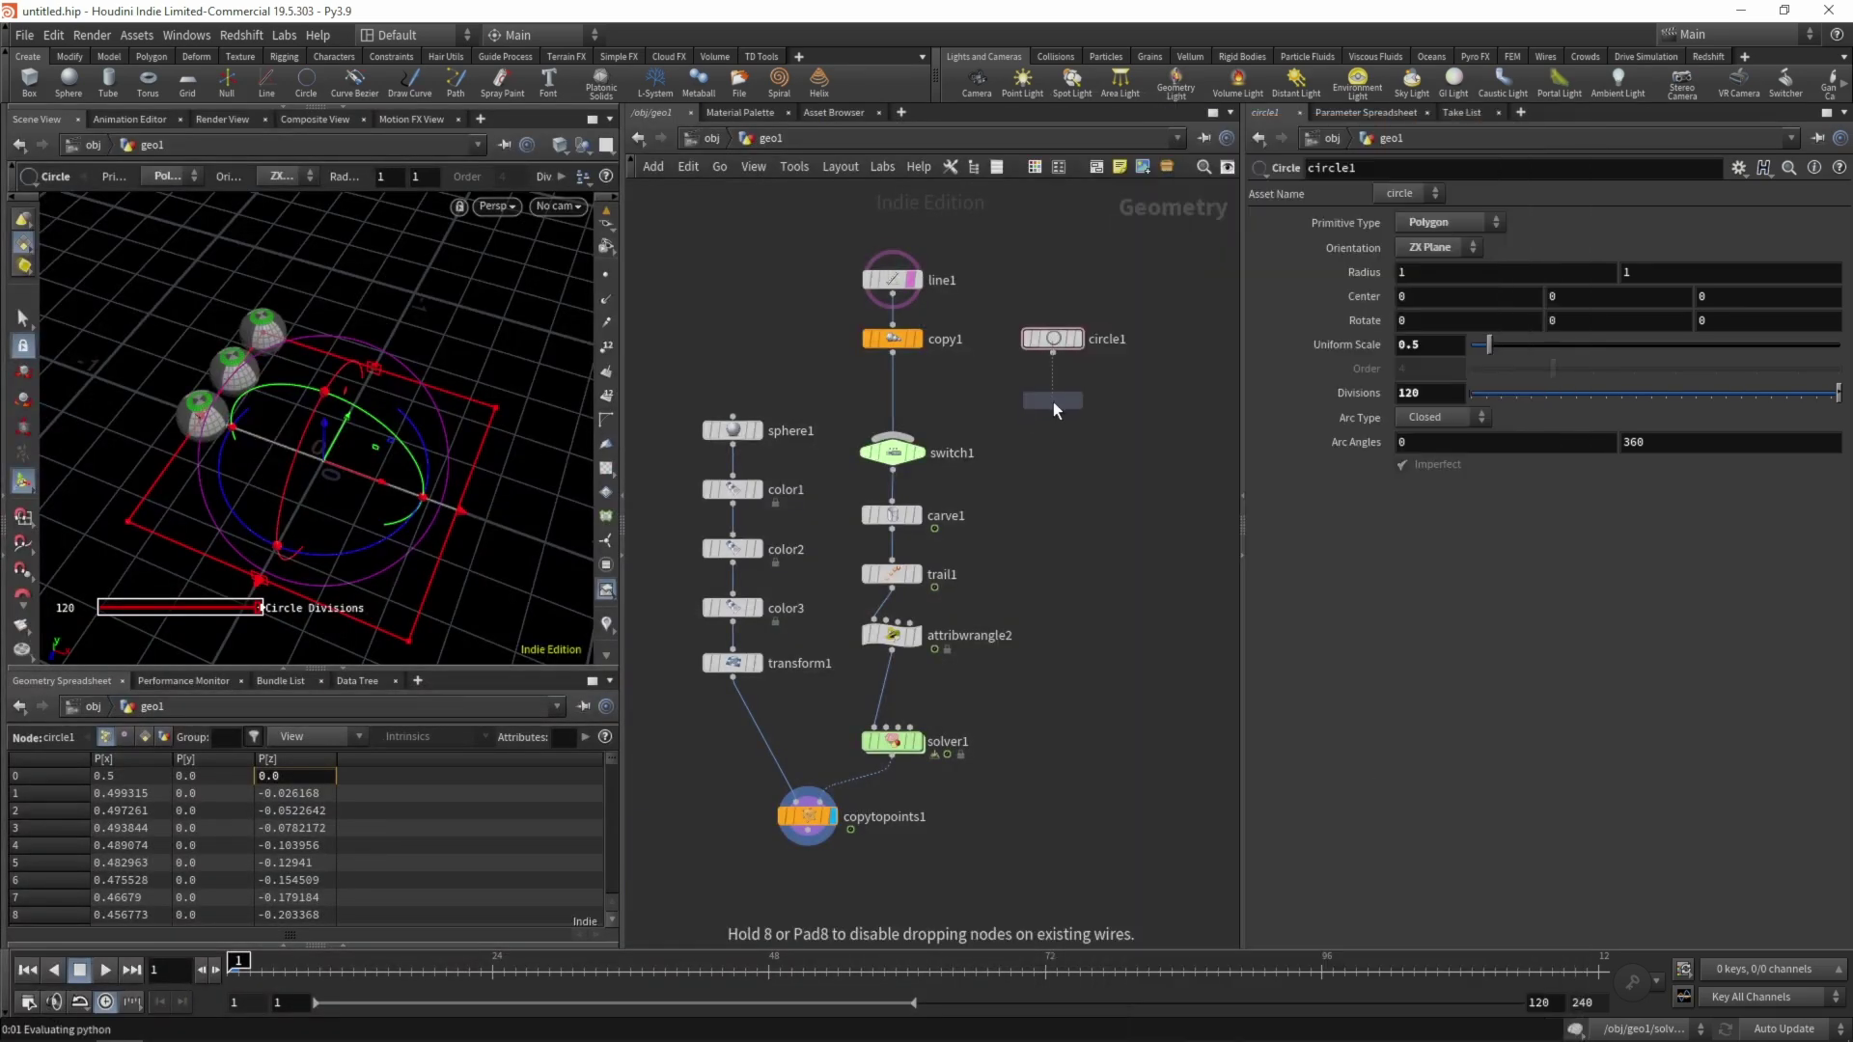
pyautogui.click(1054, 402)
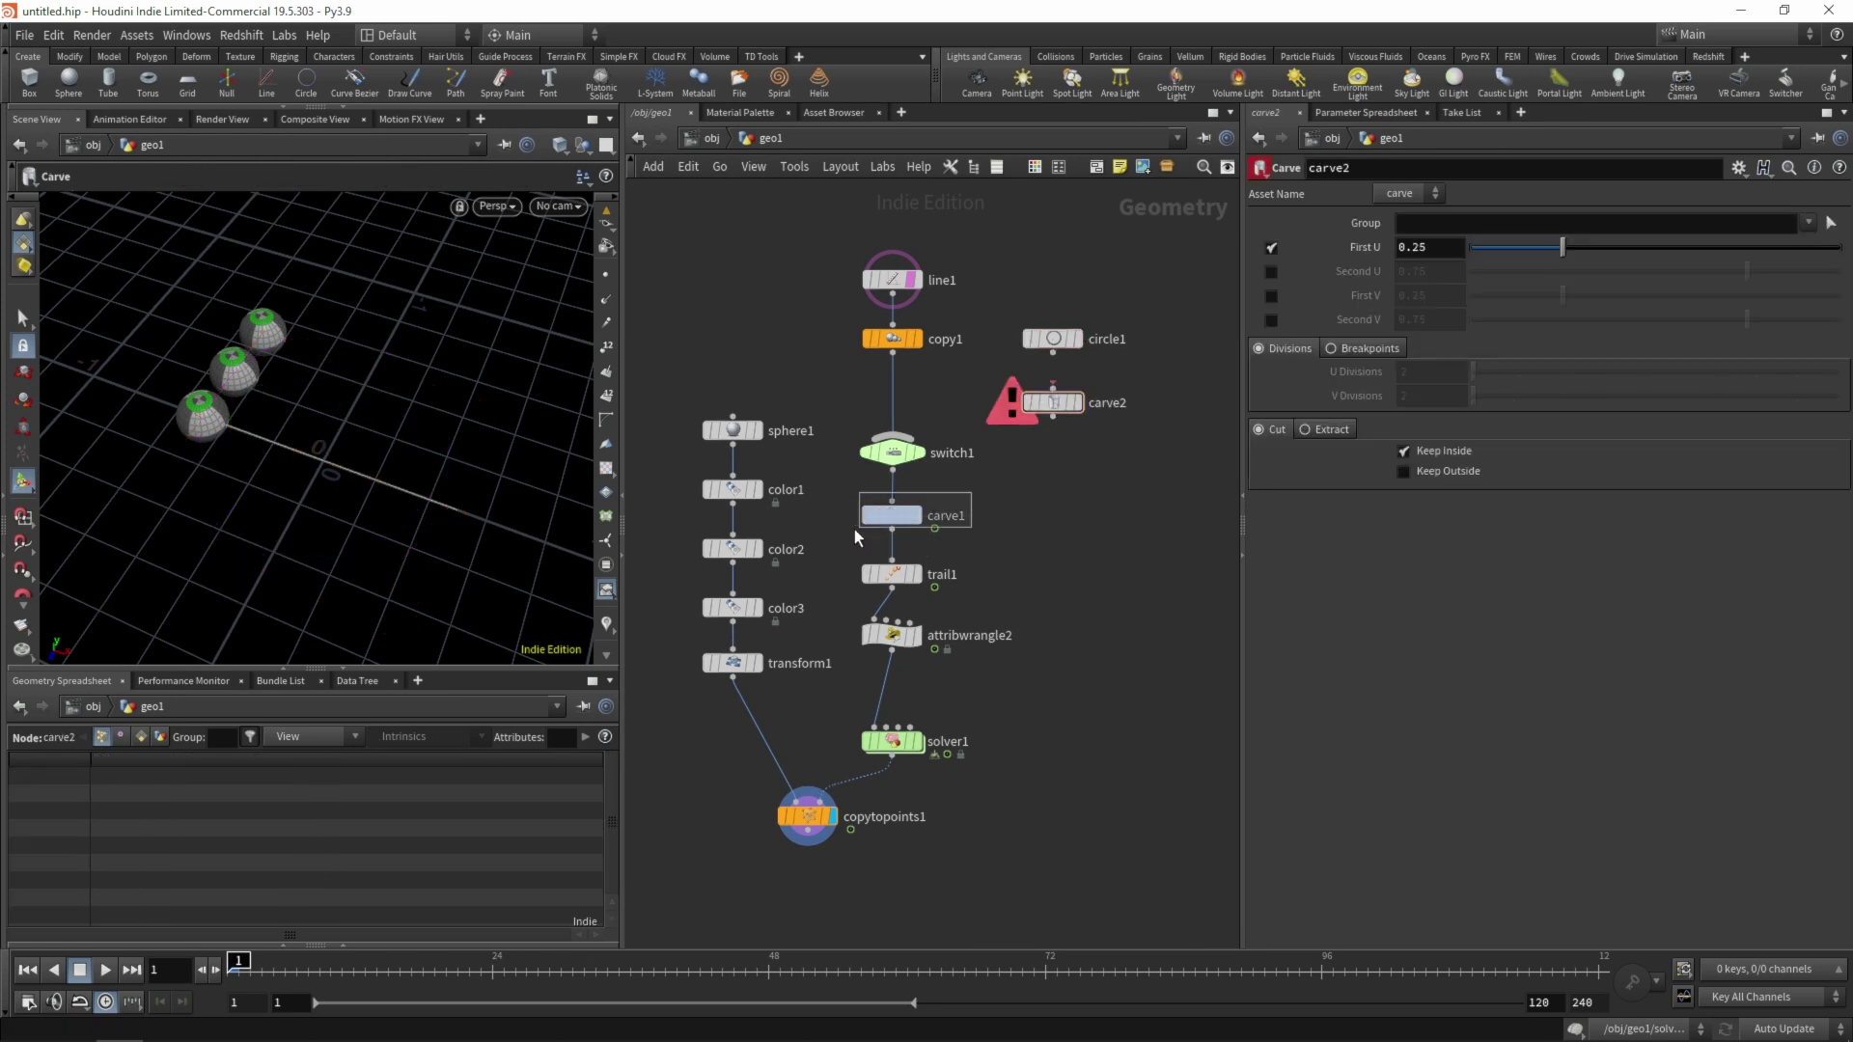
# Move carve1 onto the wire between copy1 and switch1 so the line branch is carved before the switch
pyautogui.click(906, 517)
pyautogui.moveTo(897, 512); pyautogui.dragTo(903, 403)
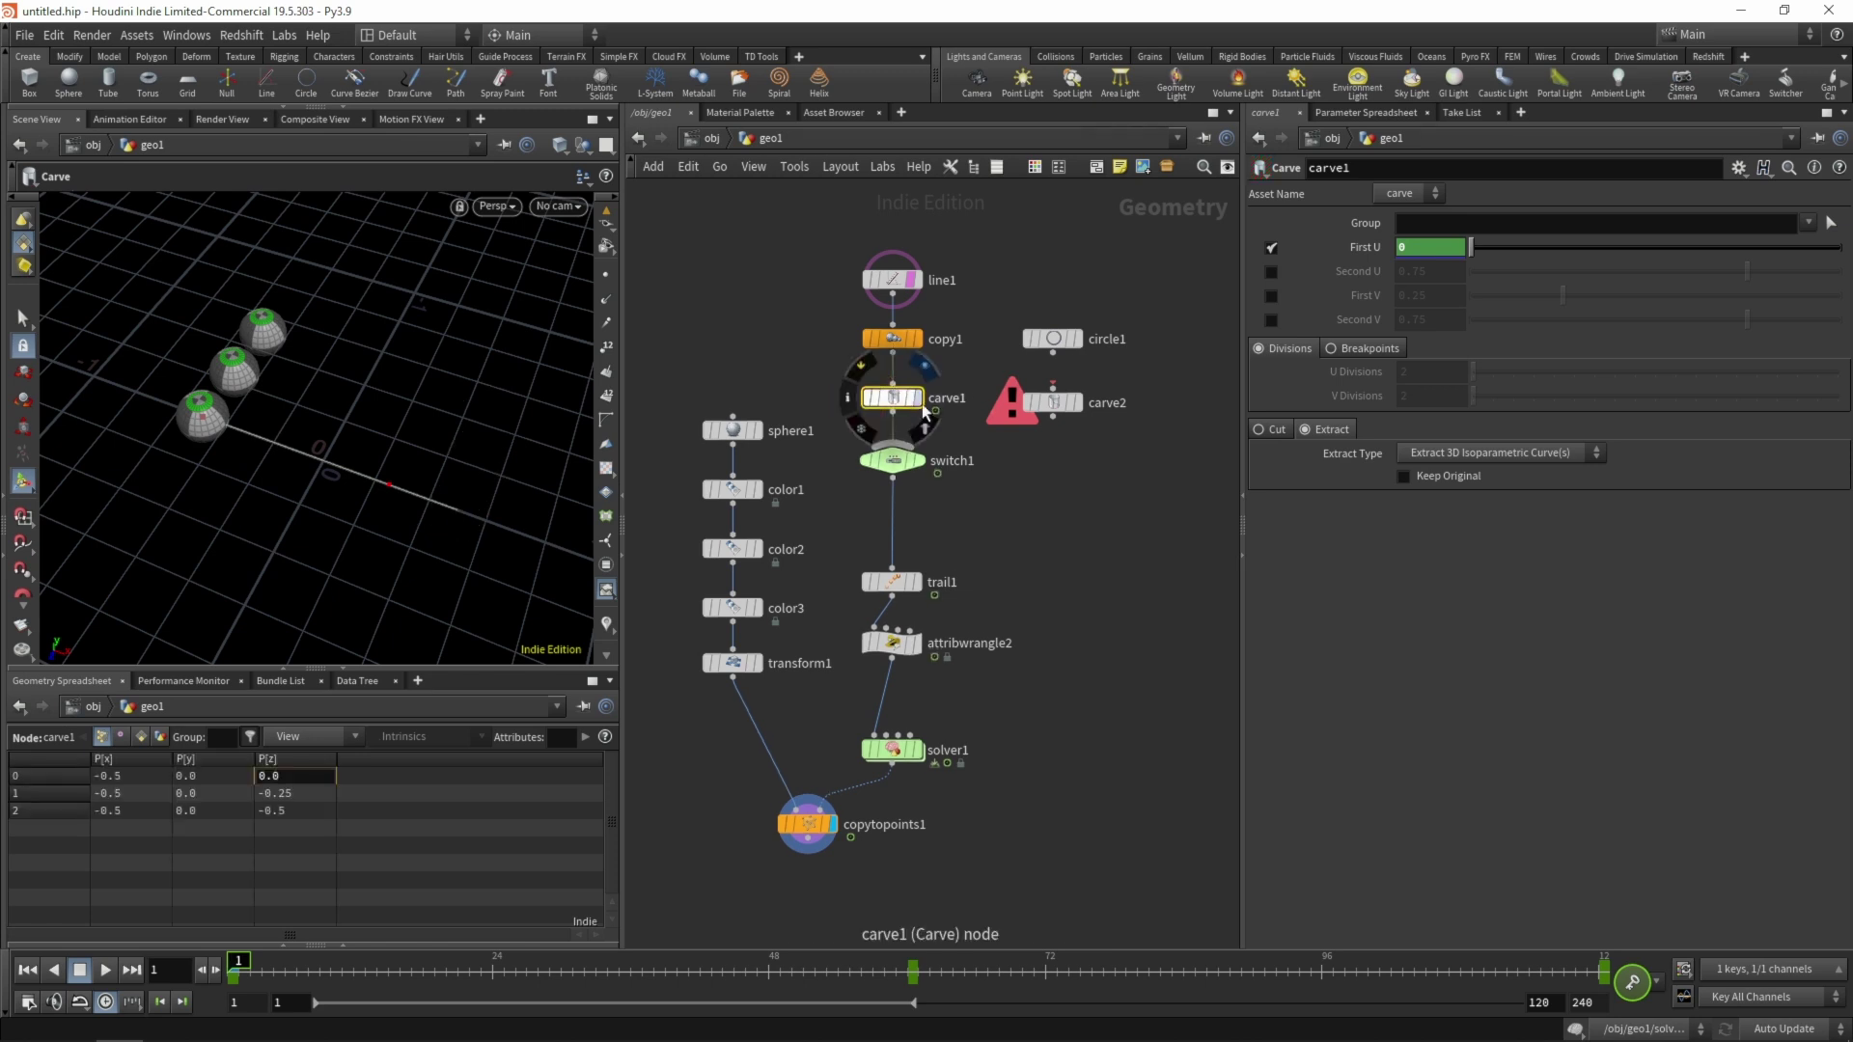
pyautogui.keyDown('shift'); pyautogui.moveTo(820, 218); pyautogui.dragTo(945, 363); pyautogui.keyUp('shift')
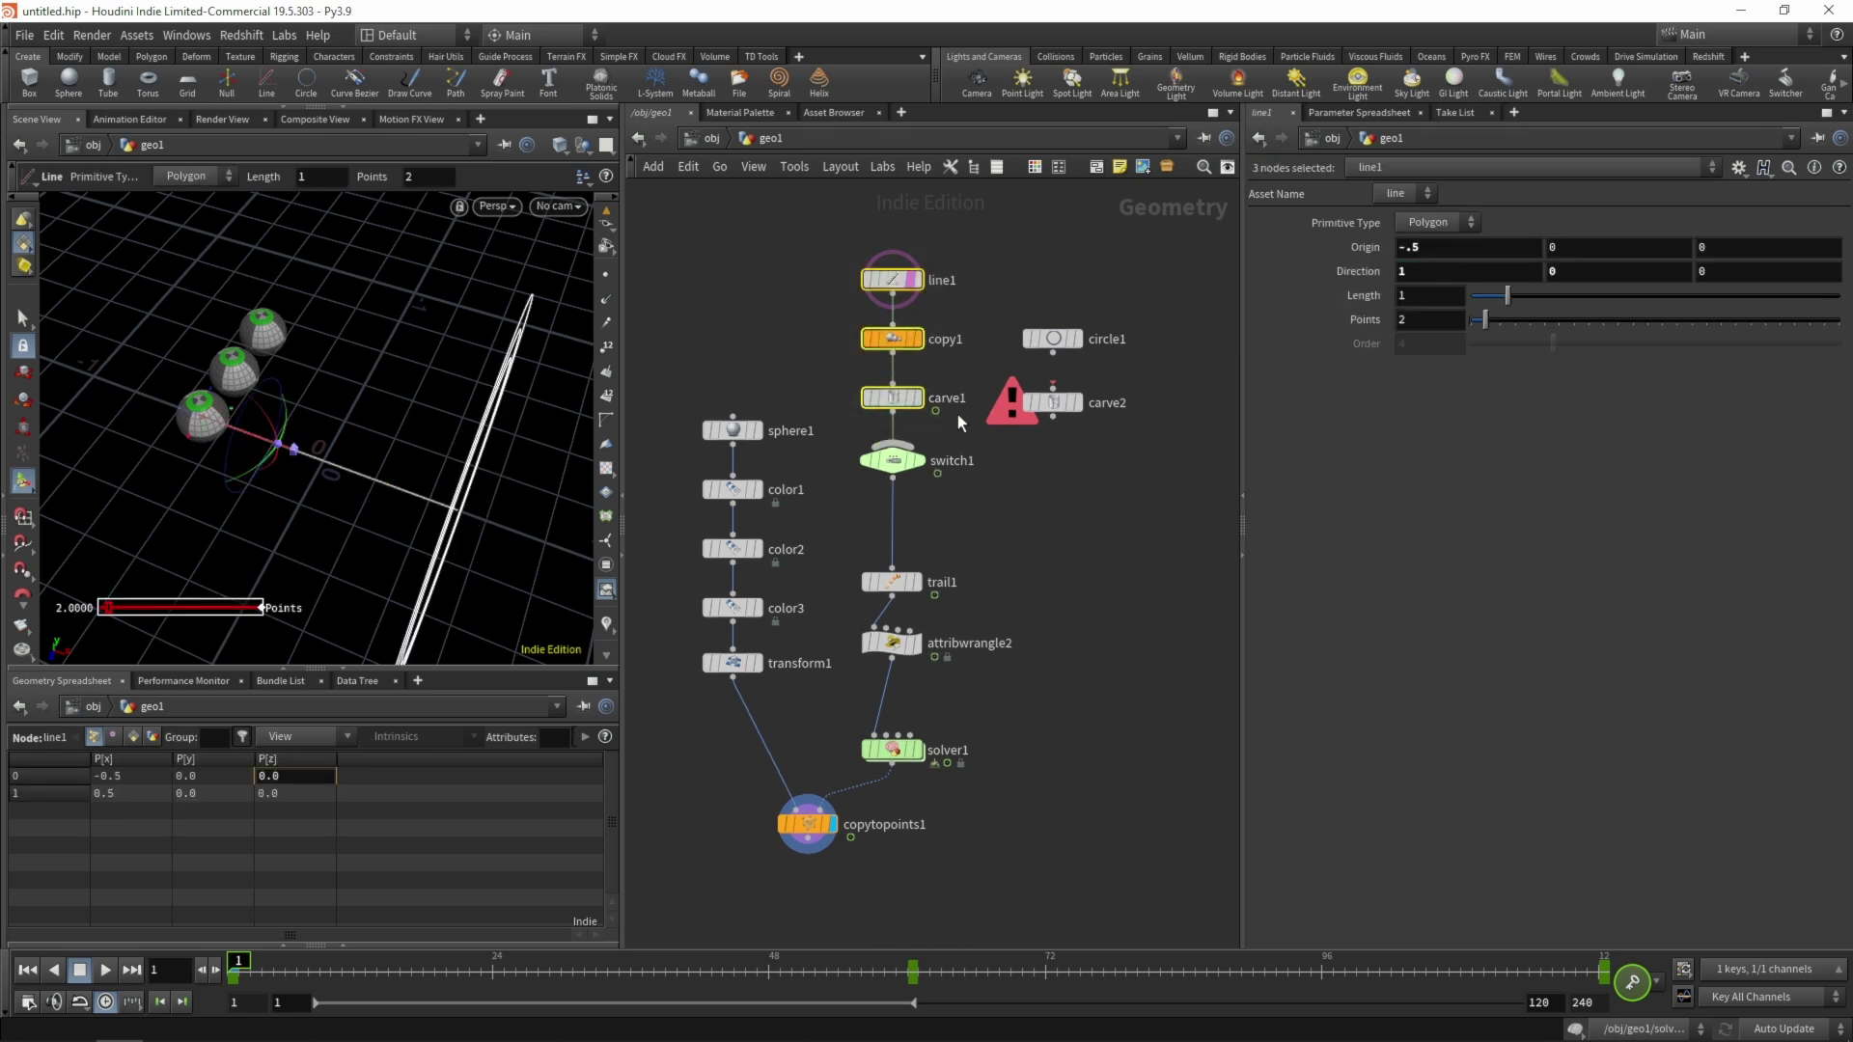
# Move circle1 up level with line1 and delete the default Carve node carve2 below it
pyautogui.moveTo(1067, 340); pyautogui.dragTo(1056, 287)
pyautogui.moveTo(1056, 403); pyautogui.dragTo(1056, 346)
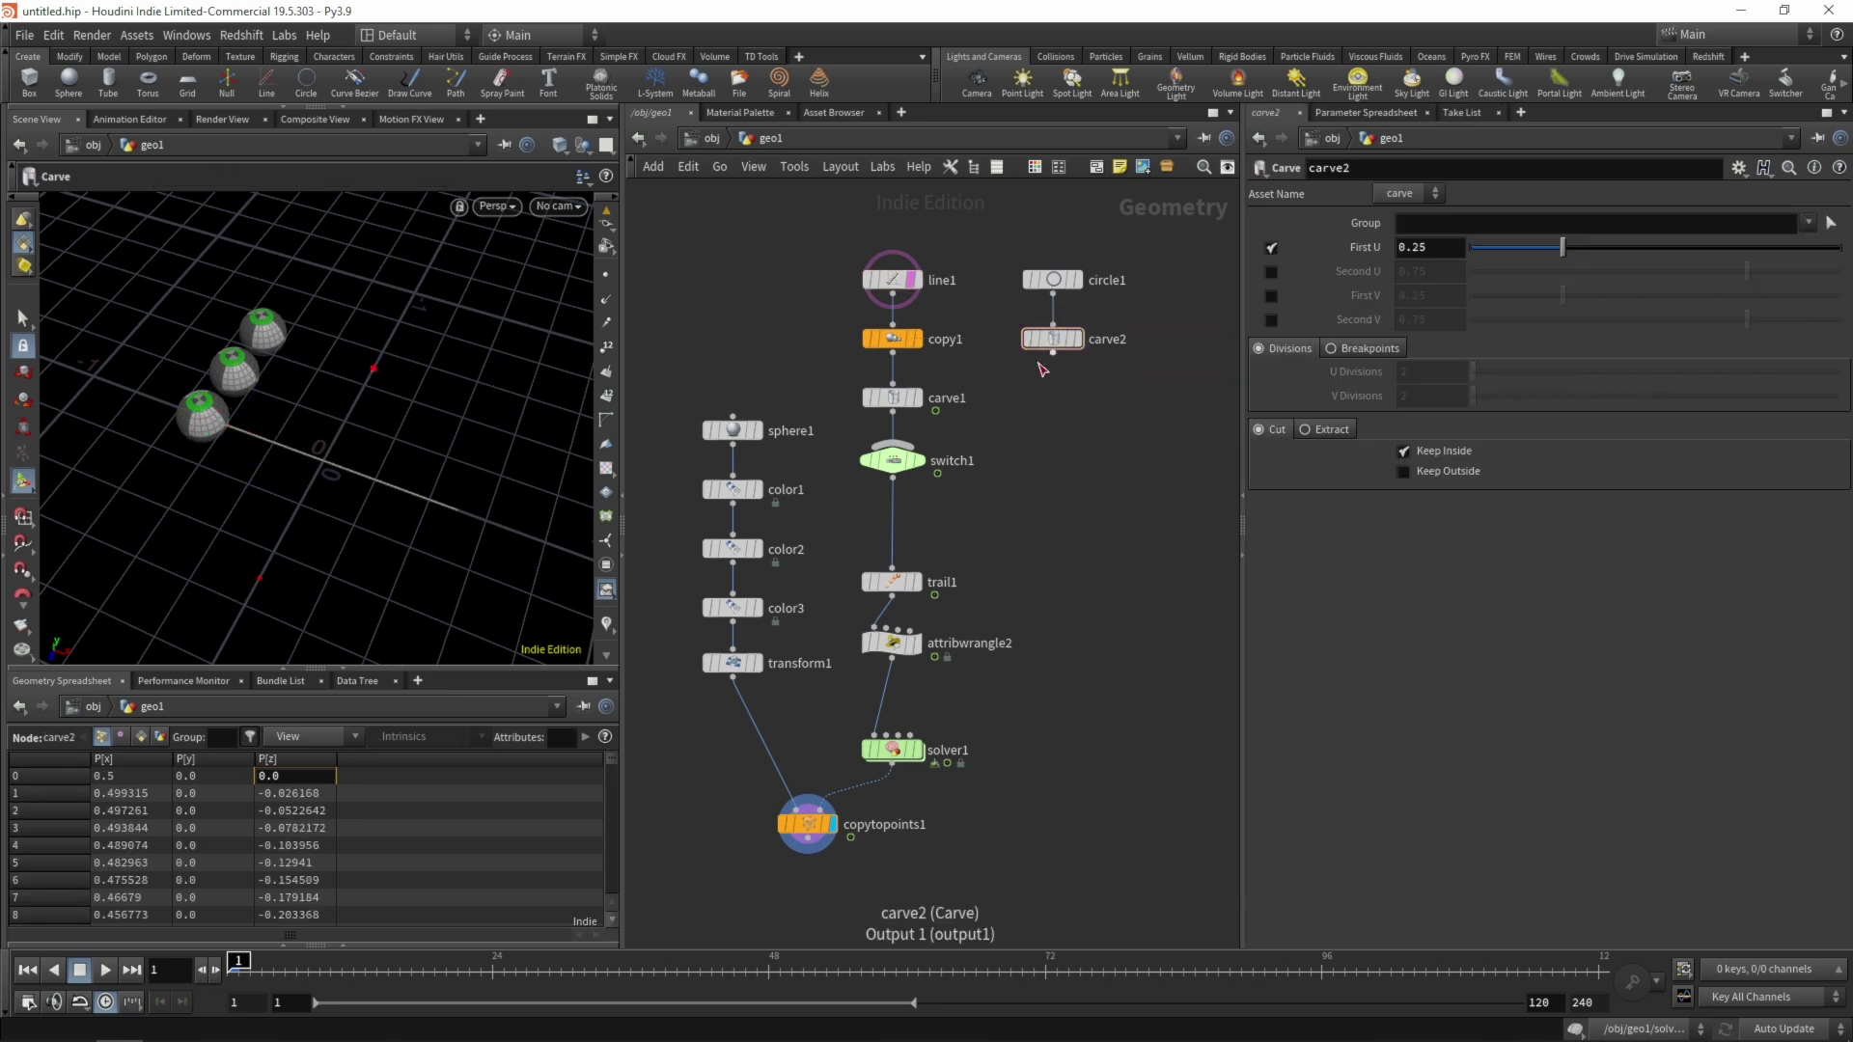
pyautogui.click(1076, 339)
pyautogui.press('Delete')
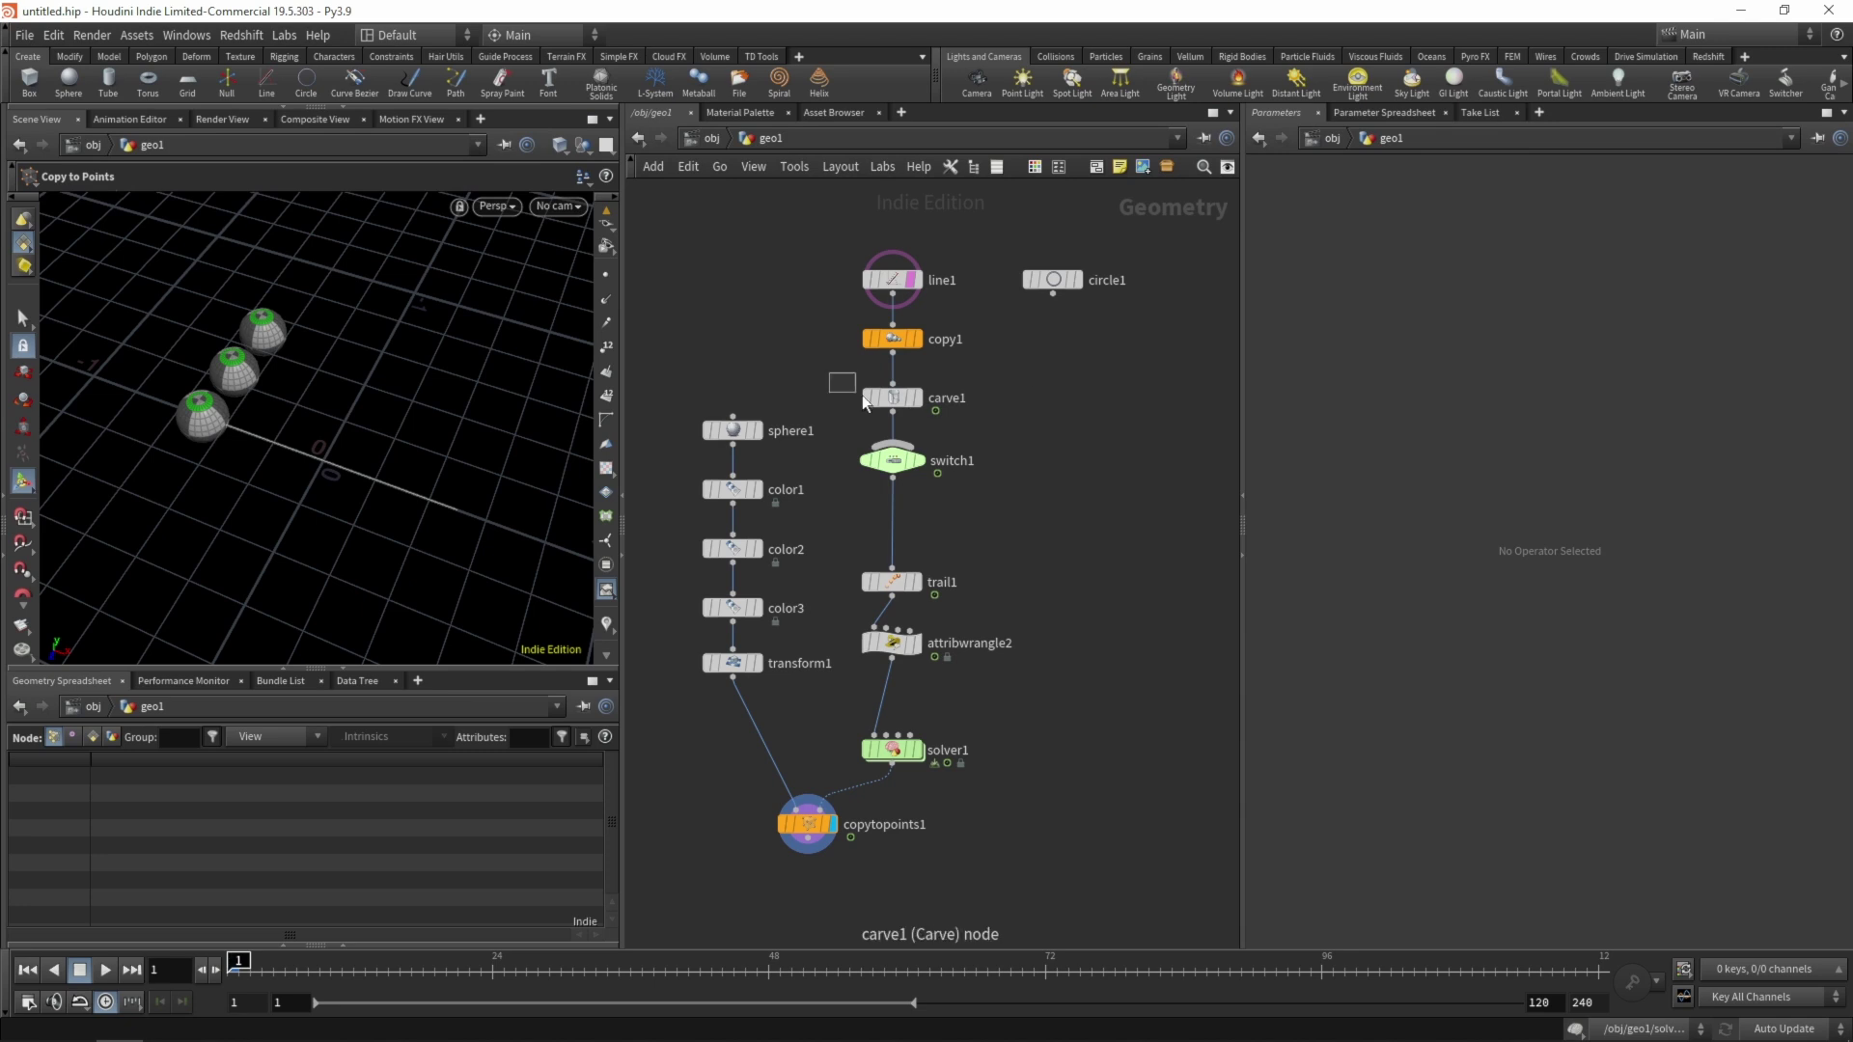
# Paste a copy of carve1 below circle1, feed it from circle1, and wire its output into switch1
pyautogui.click(868, 398)
pyautogui.hotkey('ctrl', 'c')
pyautogui.hotkey('ctrl', 'v')
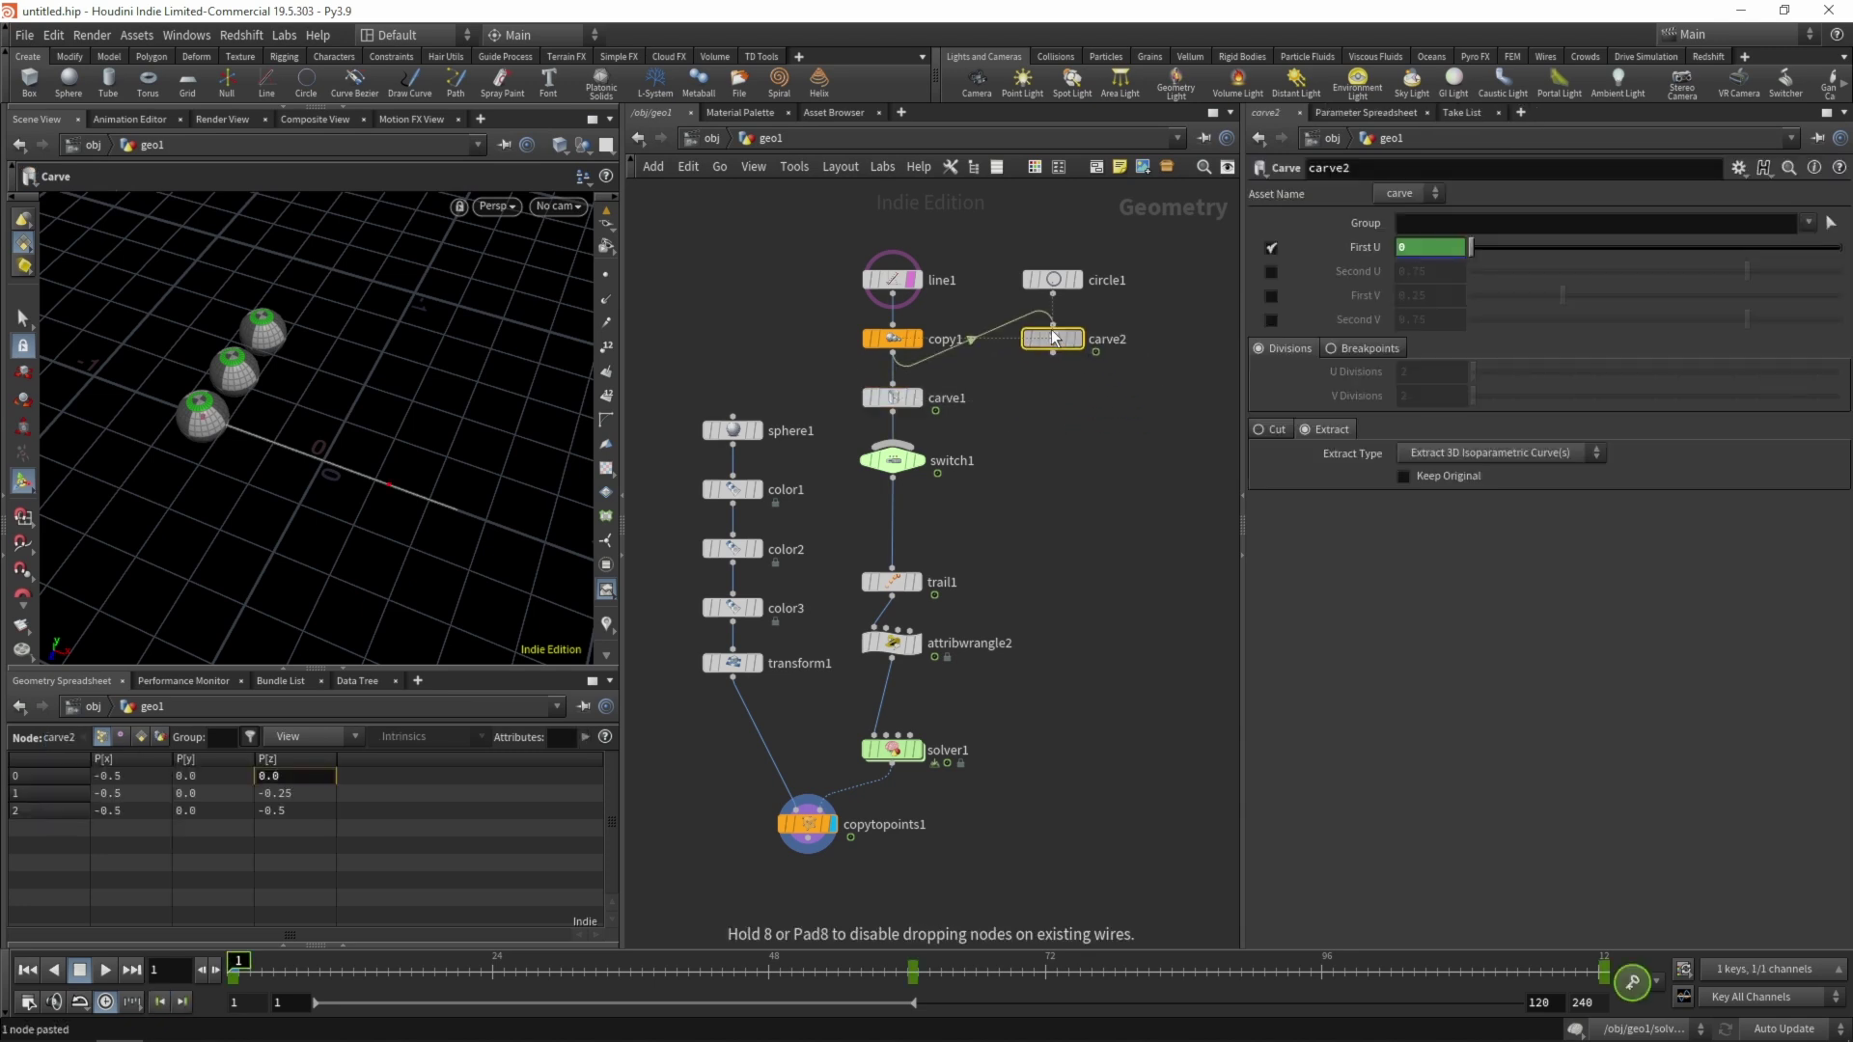
pyautogui.click(1049, 344)
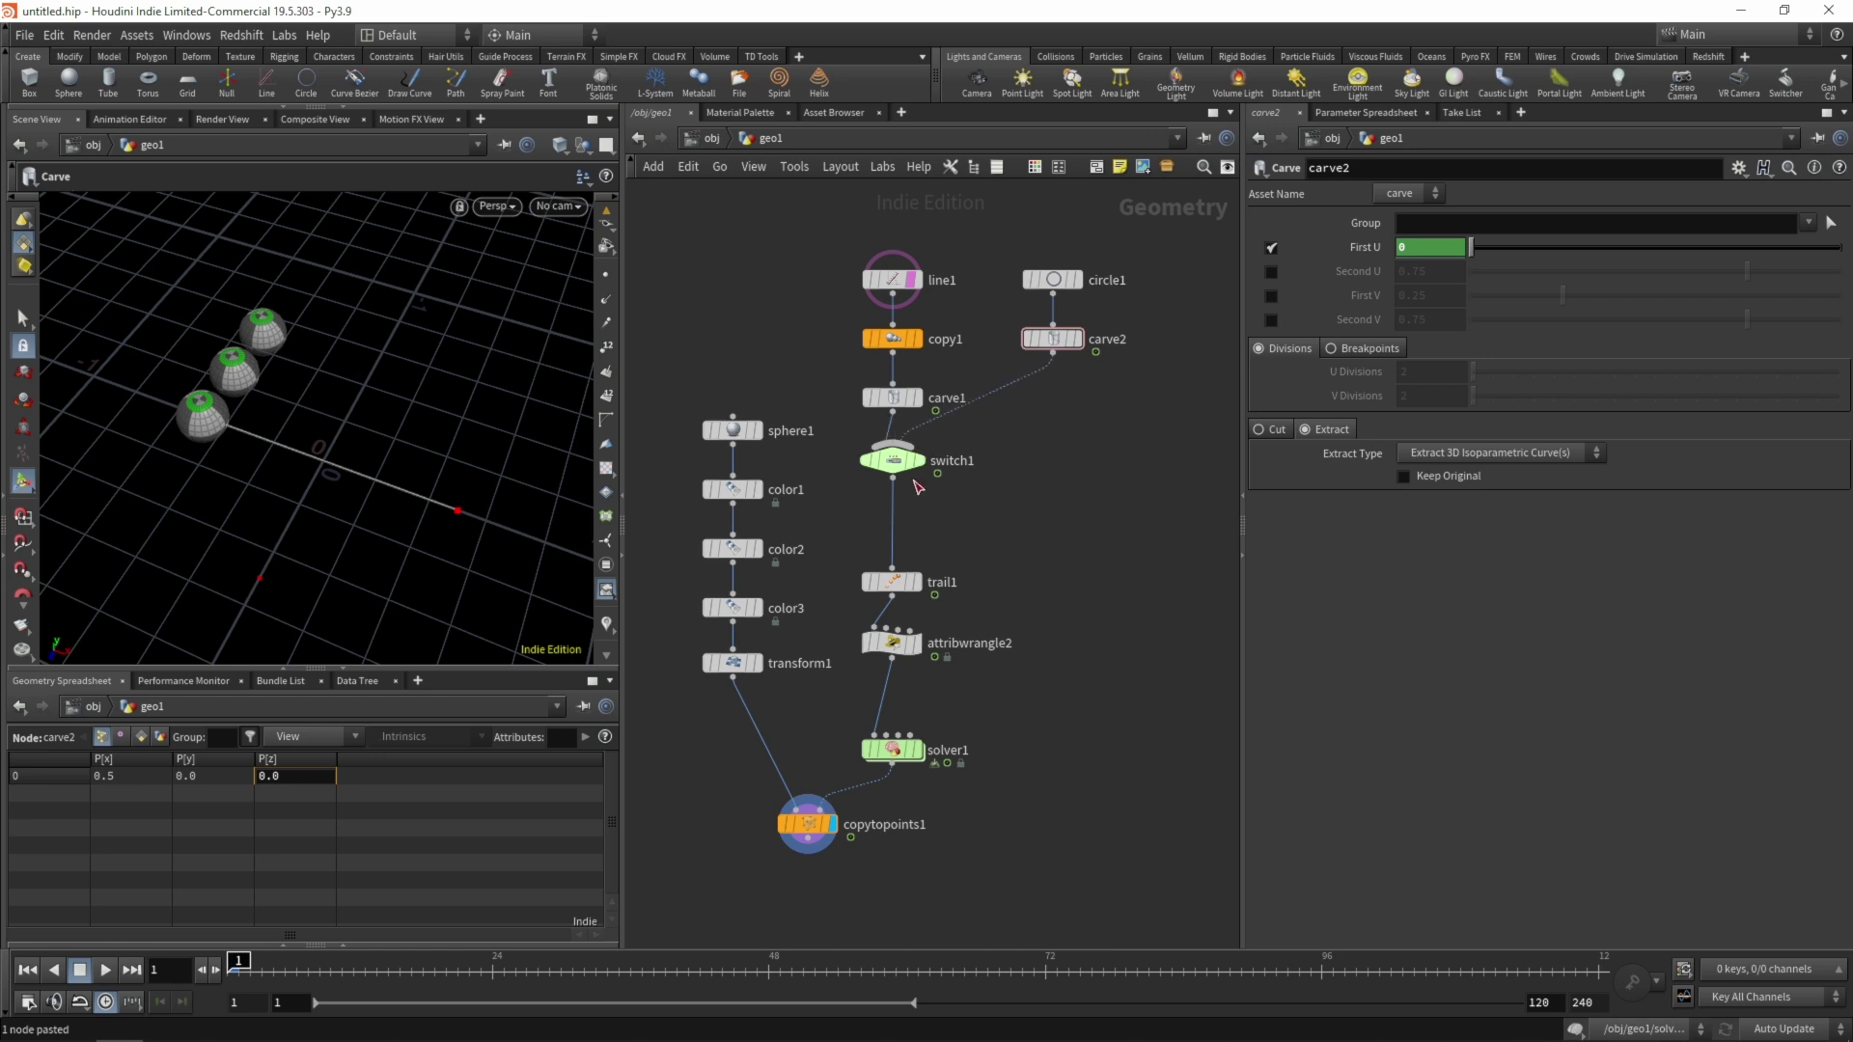
# Place switch1 between the line and circle branches and set its Select Input to 1
pyautogui.moveTo(892, 460); pyautogui.dragTo(975, 472)
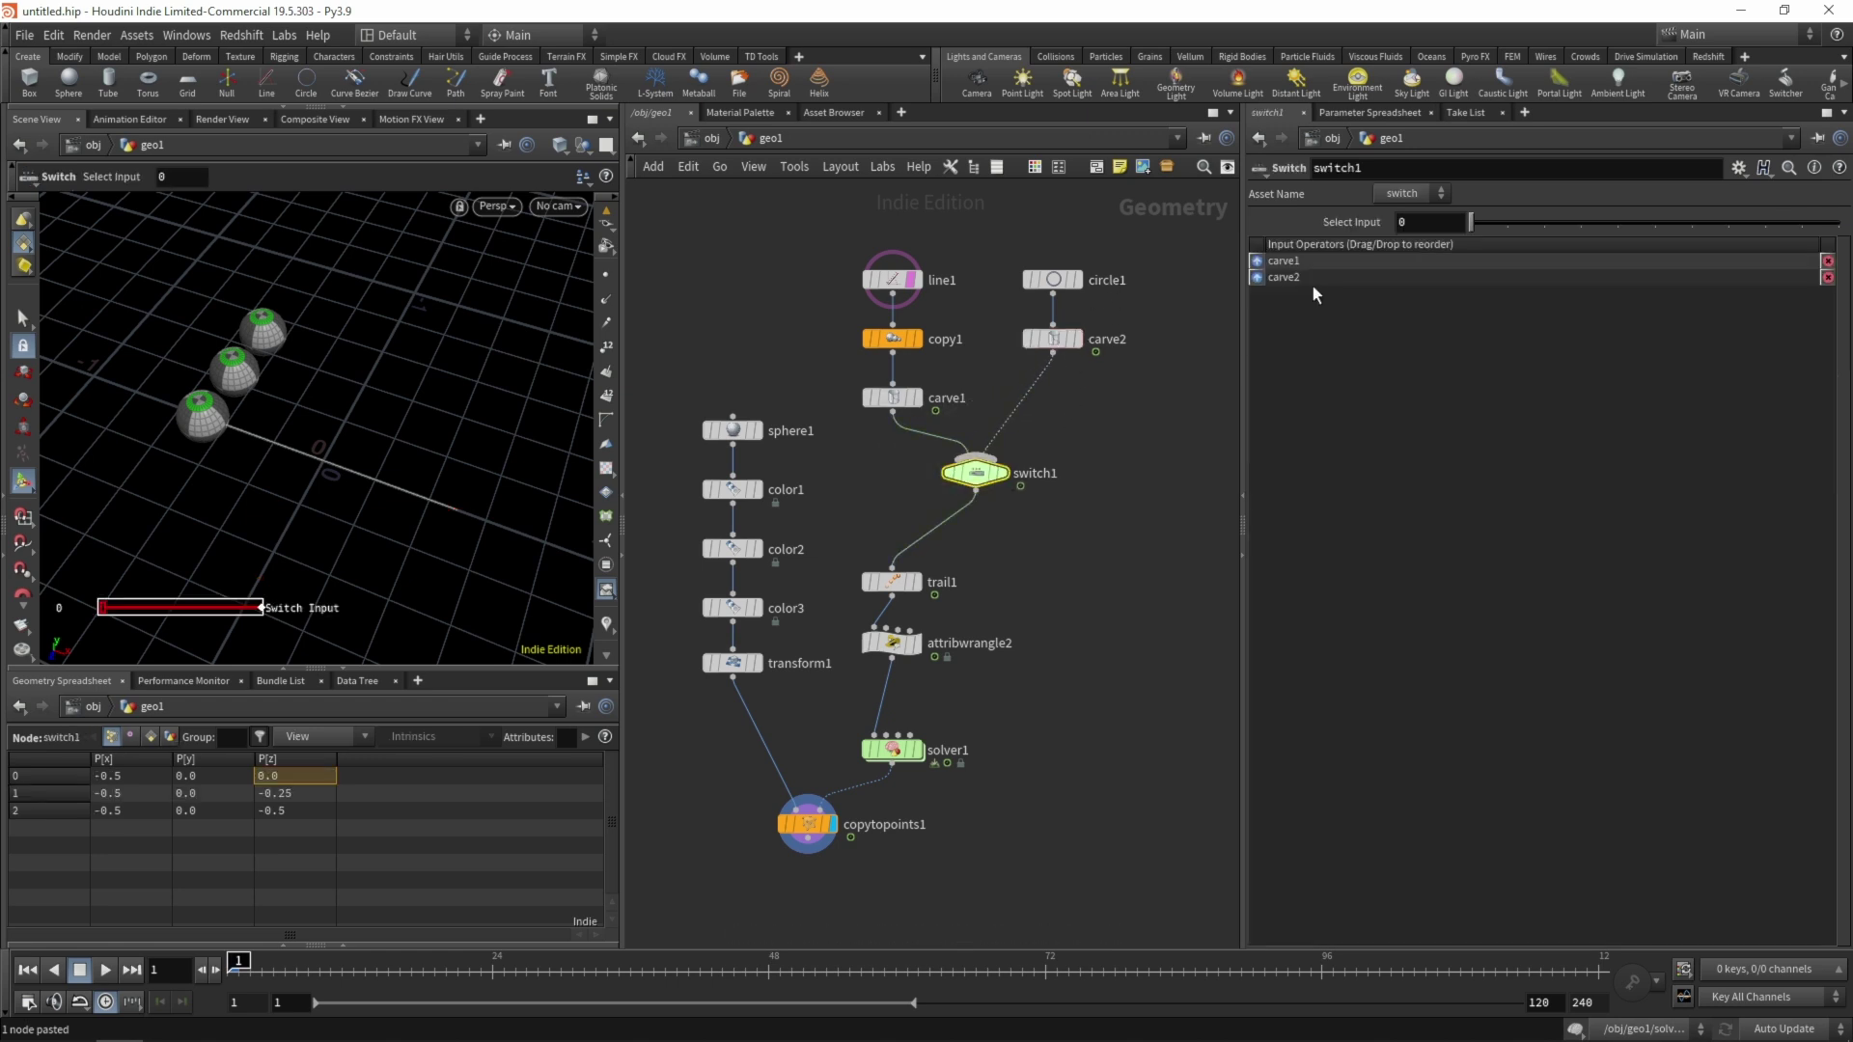
pyautogui.click(1417, 221)
pyautogui.write('1')
pyautogui.press('Return')
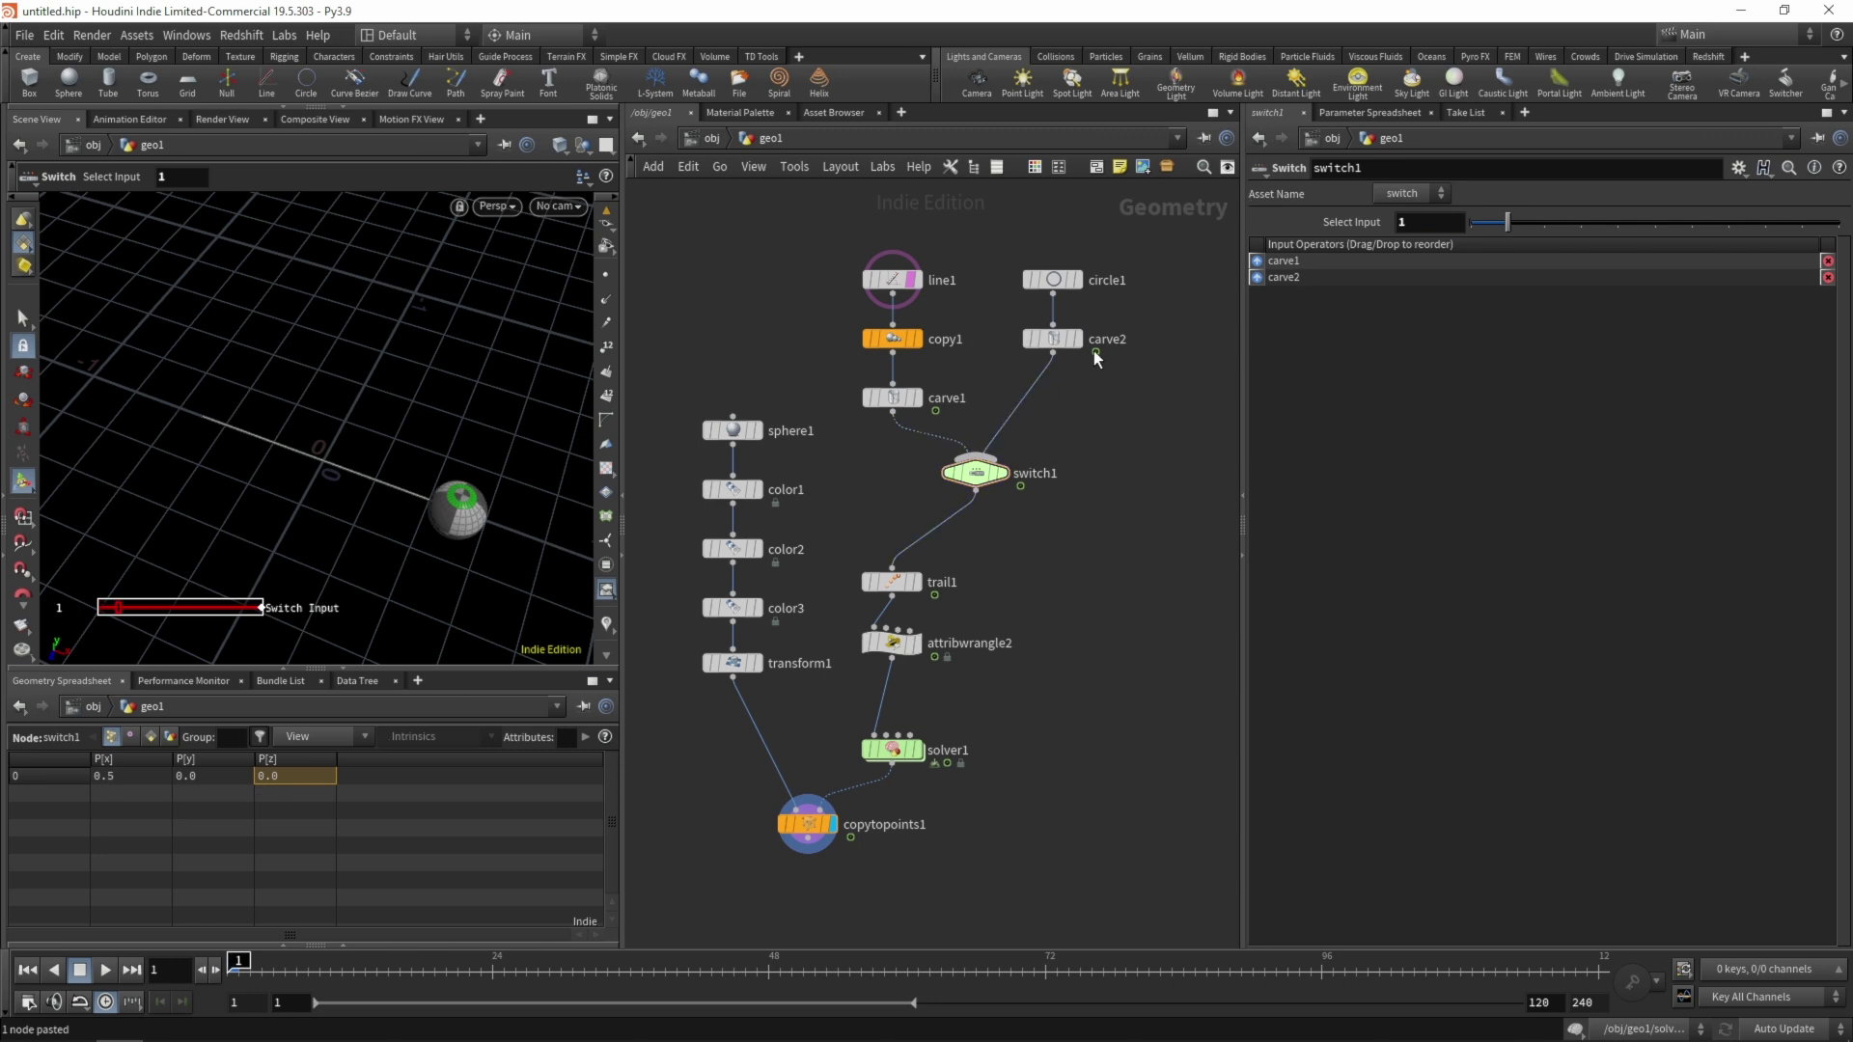
# Display circle1 and carve2 in turn to inspect their output, and move carve2 down level with carve1
pyautogui.click(1080, 277)
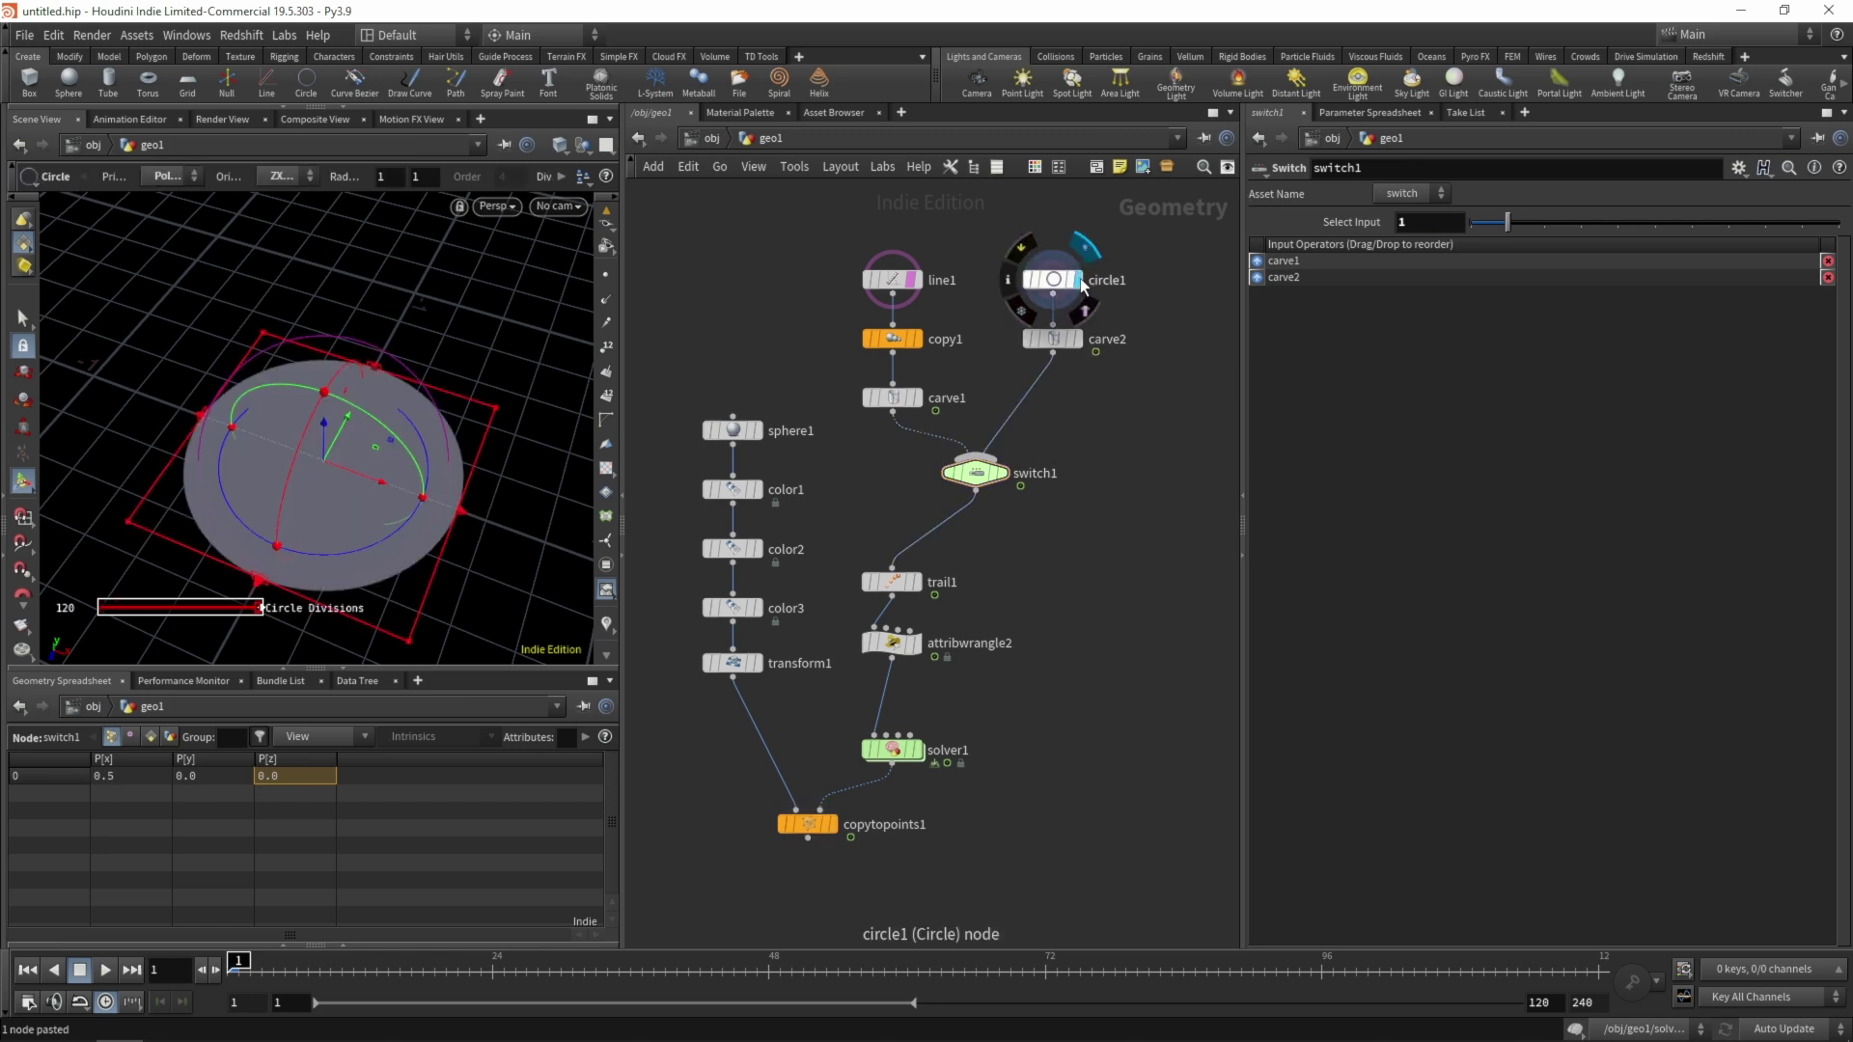
pyautogui.click(1052, 338)
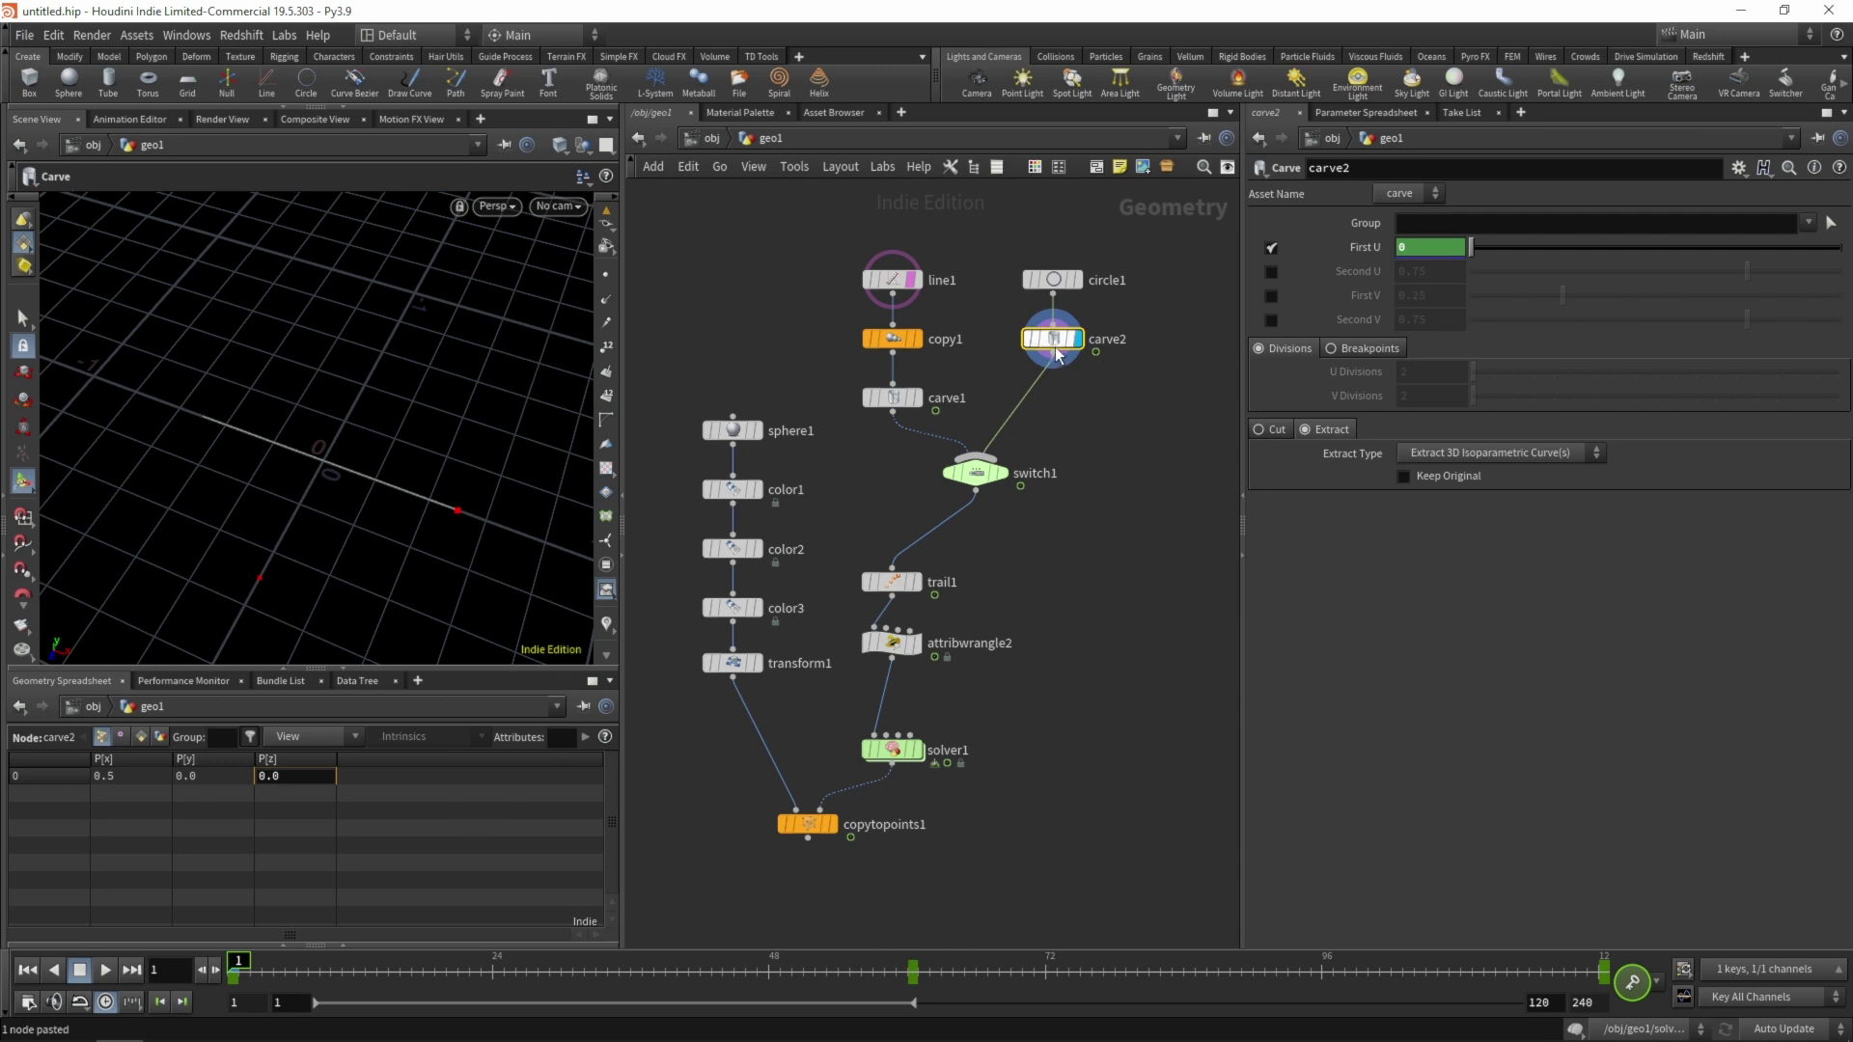
pyautogui.moveTo(1056, 339); pyautogui.dragTo(1056, 397)
pyautogui.click(1108, 362)
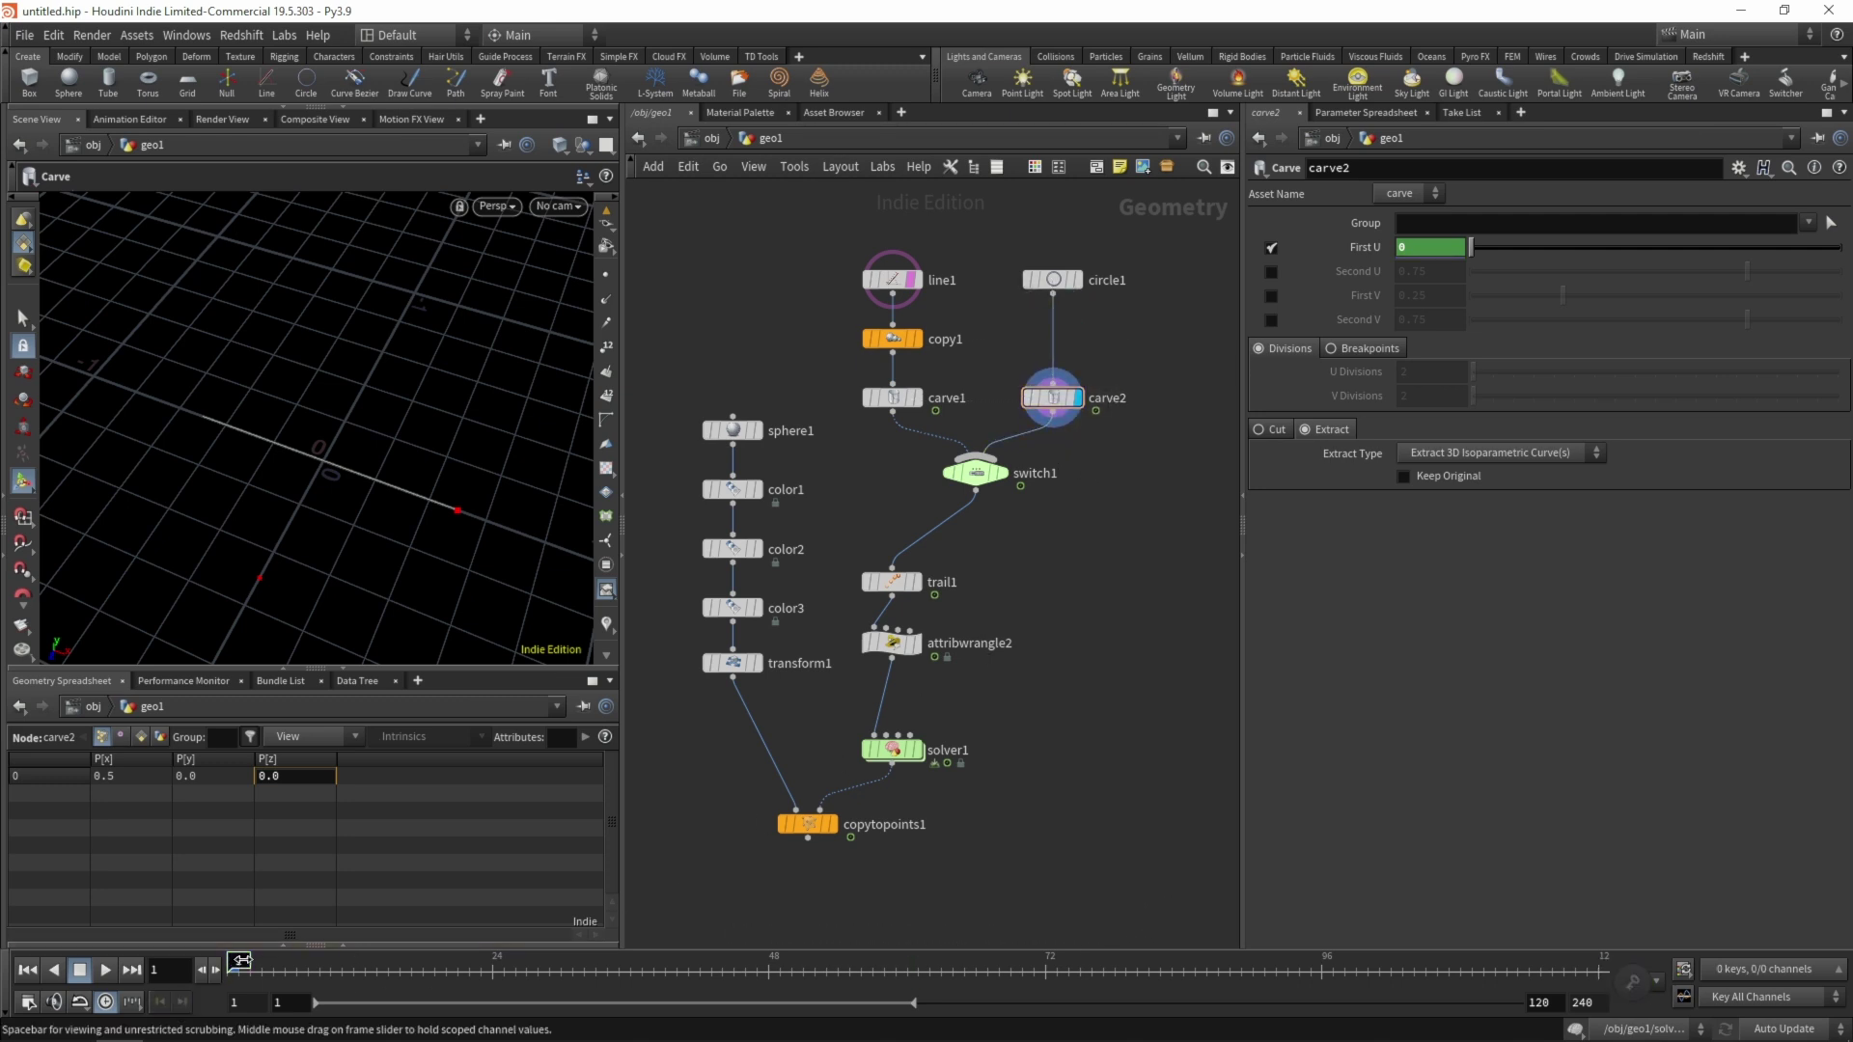
pyautogui.moveTo(241, 960)
pyautogui.mouseDown()
pyautogui.moveTo(768, 926)
pyautogui.moveTo(826, 897)
pyautogui.moveTo(259, 868)
pyautogui.moveTo(405, 960)
pyautogui.moveTo(239, 960)
pyautogui.mouseUp()
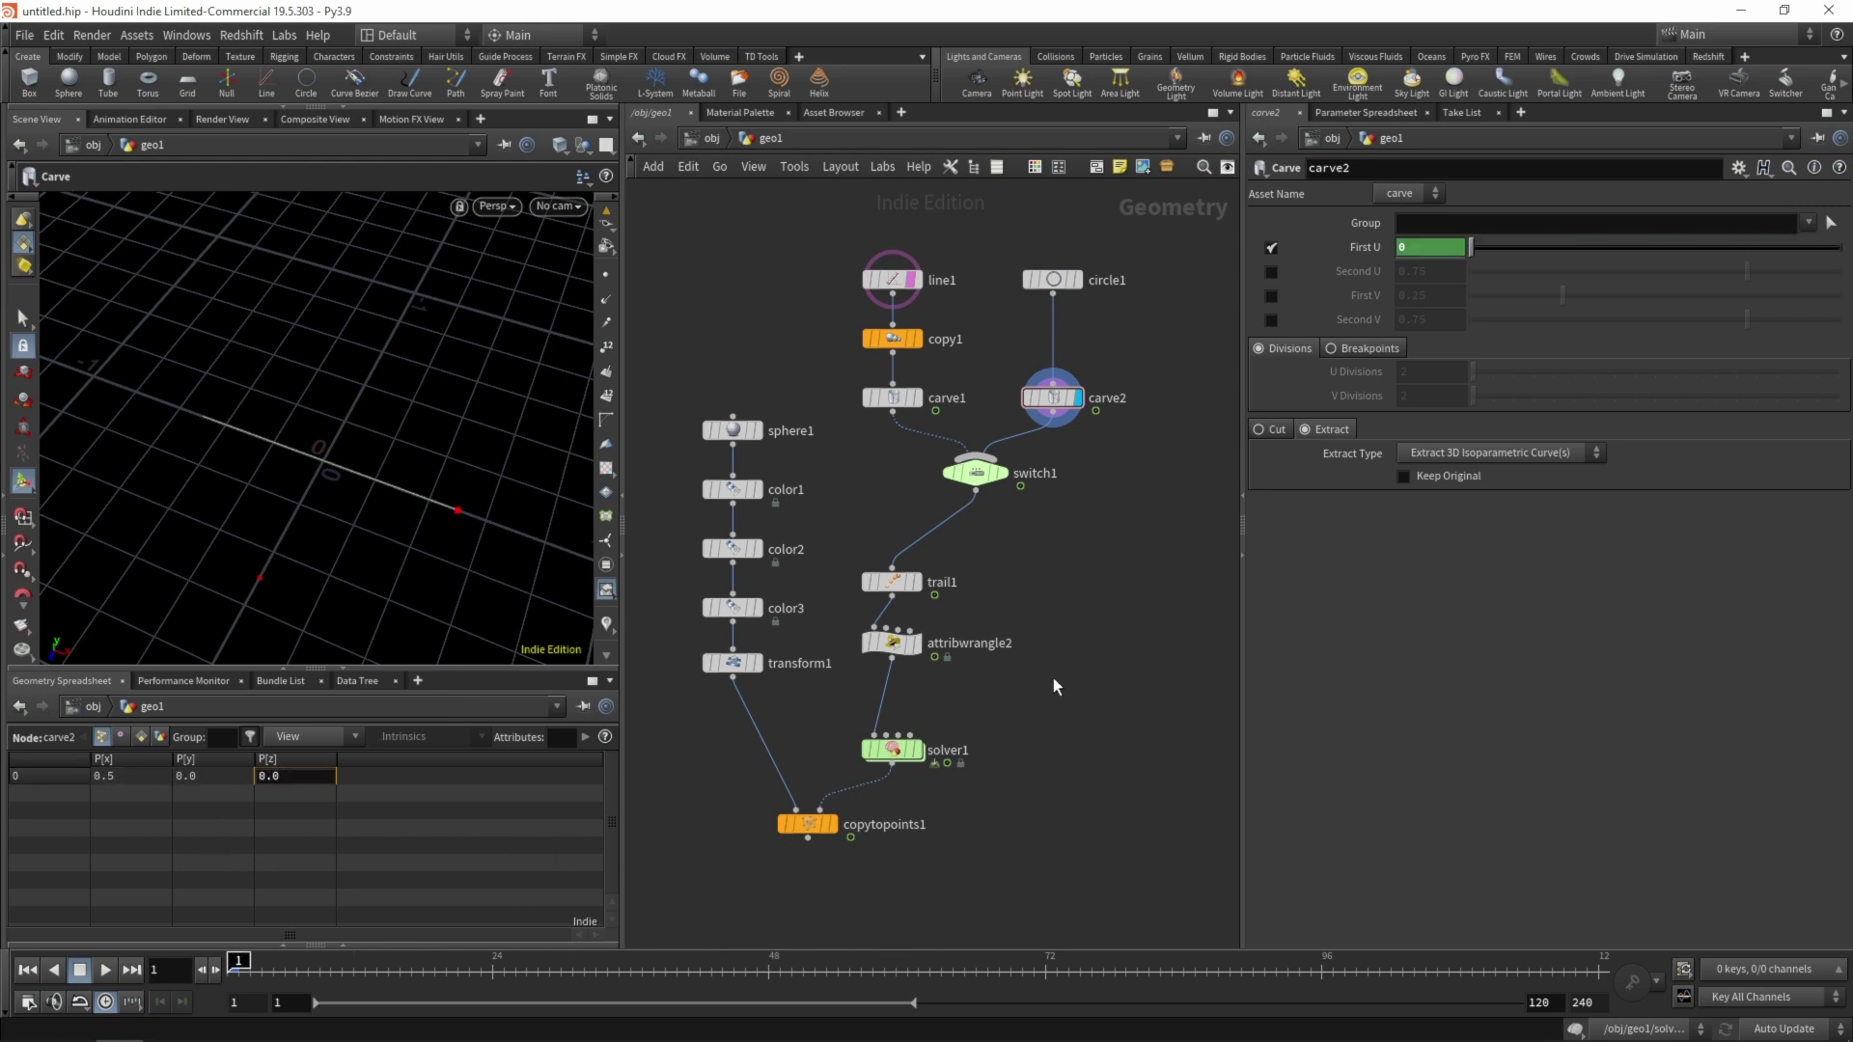
# Display copytopoints1 with circle1 as the template curve instead of line1, and play the animation to check the rolling
pyautogui.click(832, 823)
pyautogui.click(892, 750)
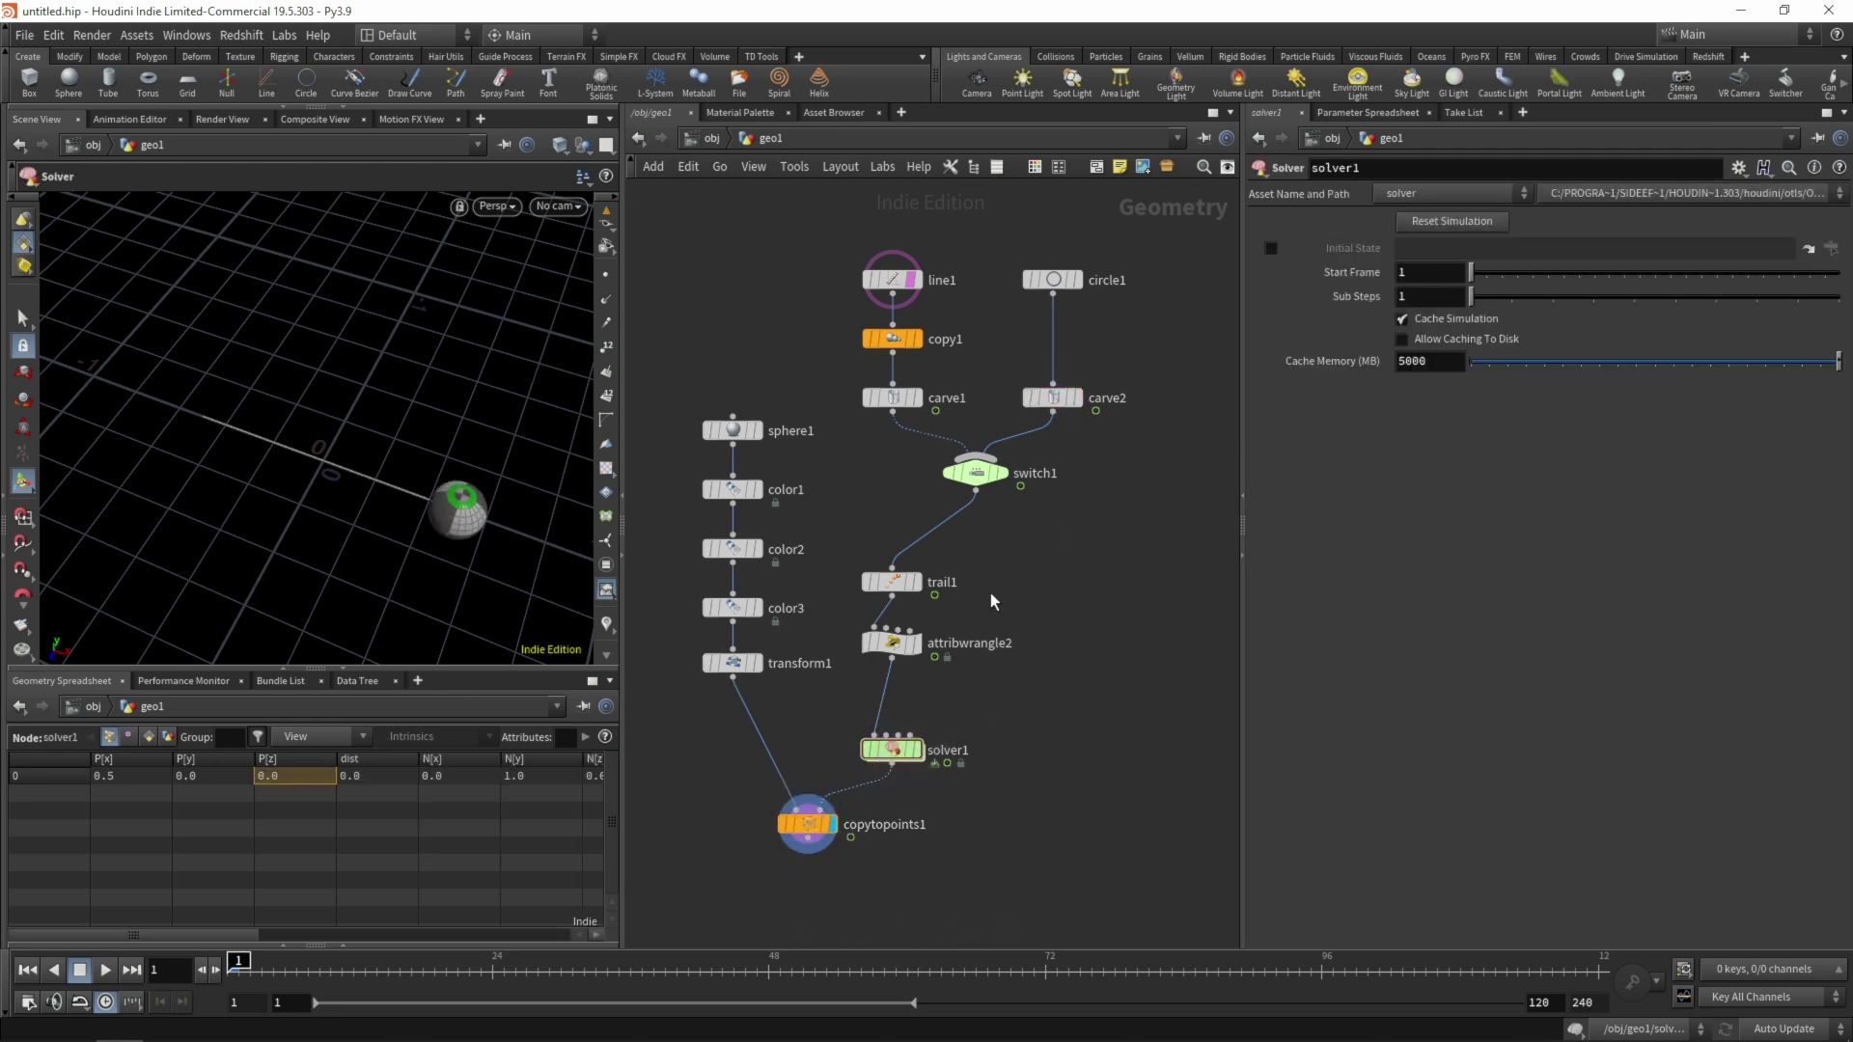
pyautogui.click(1073, 280)
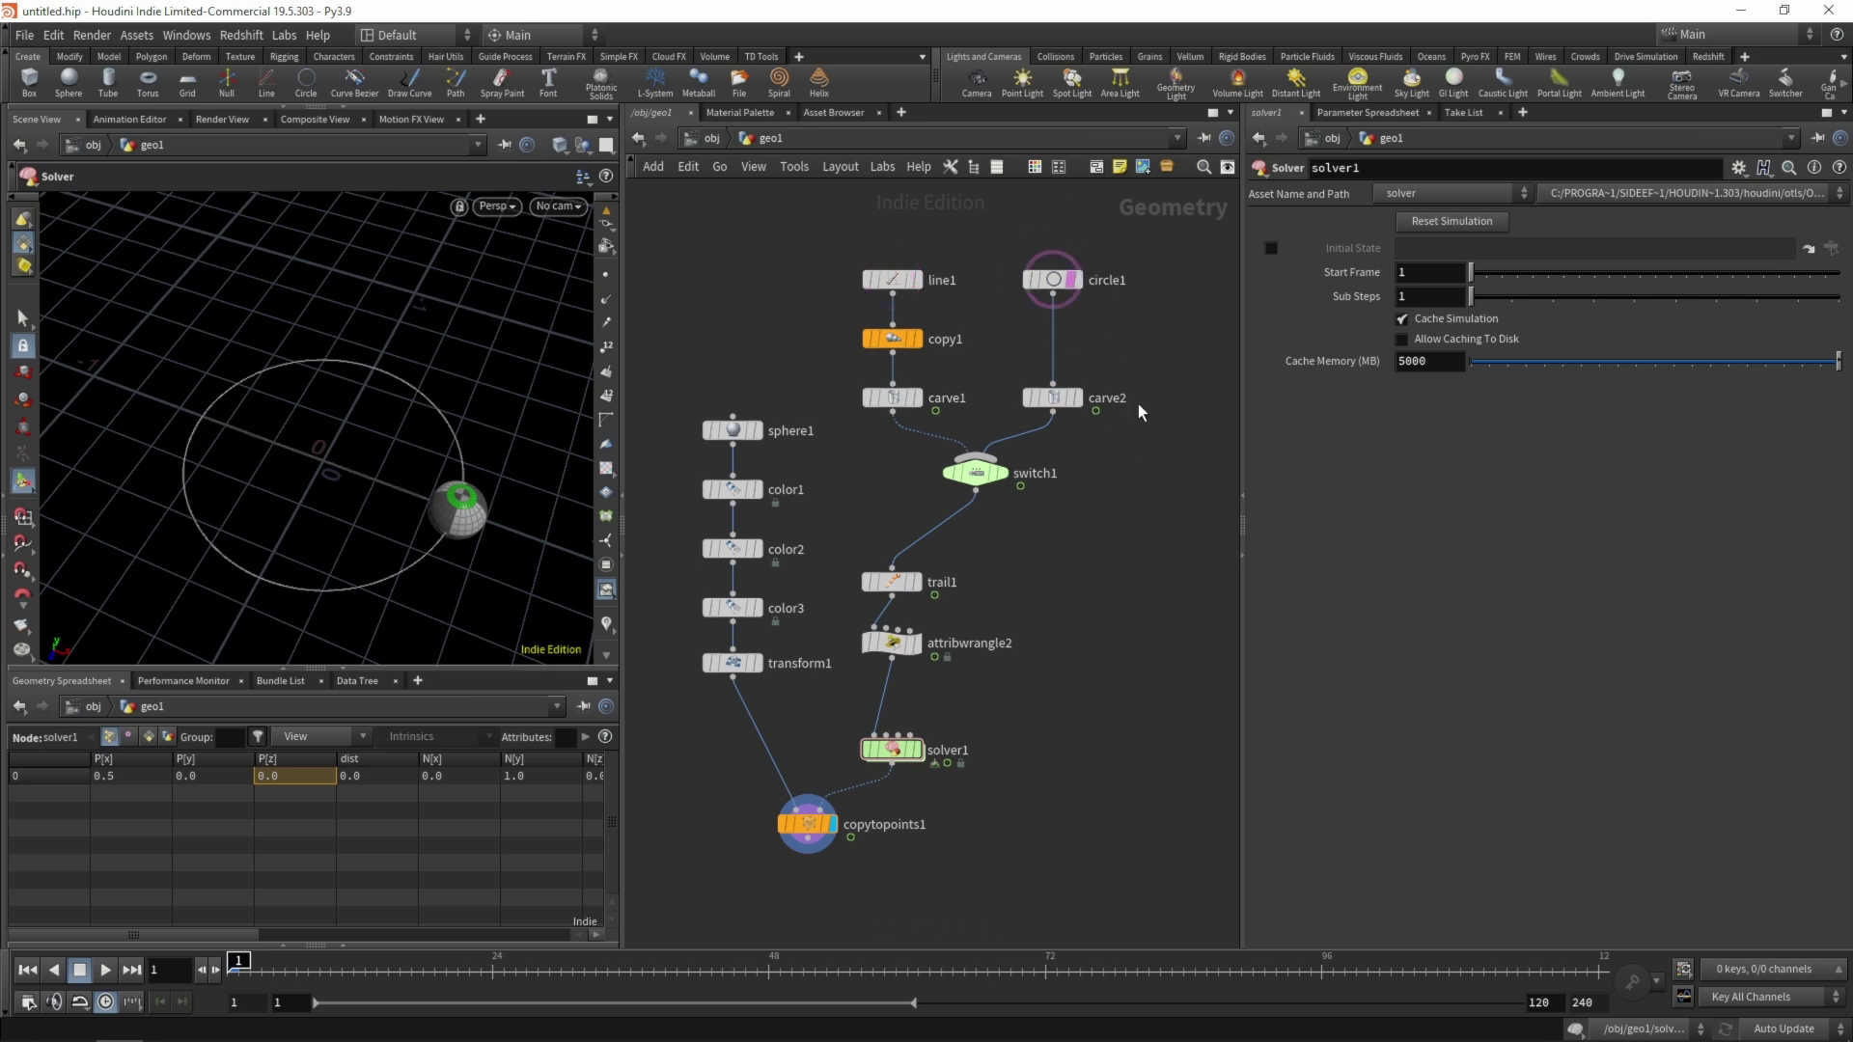
pyautogui.press('Up')
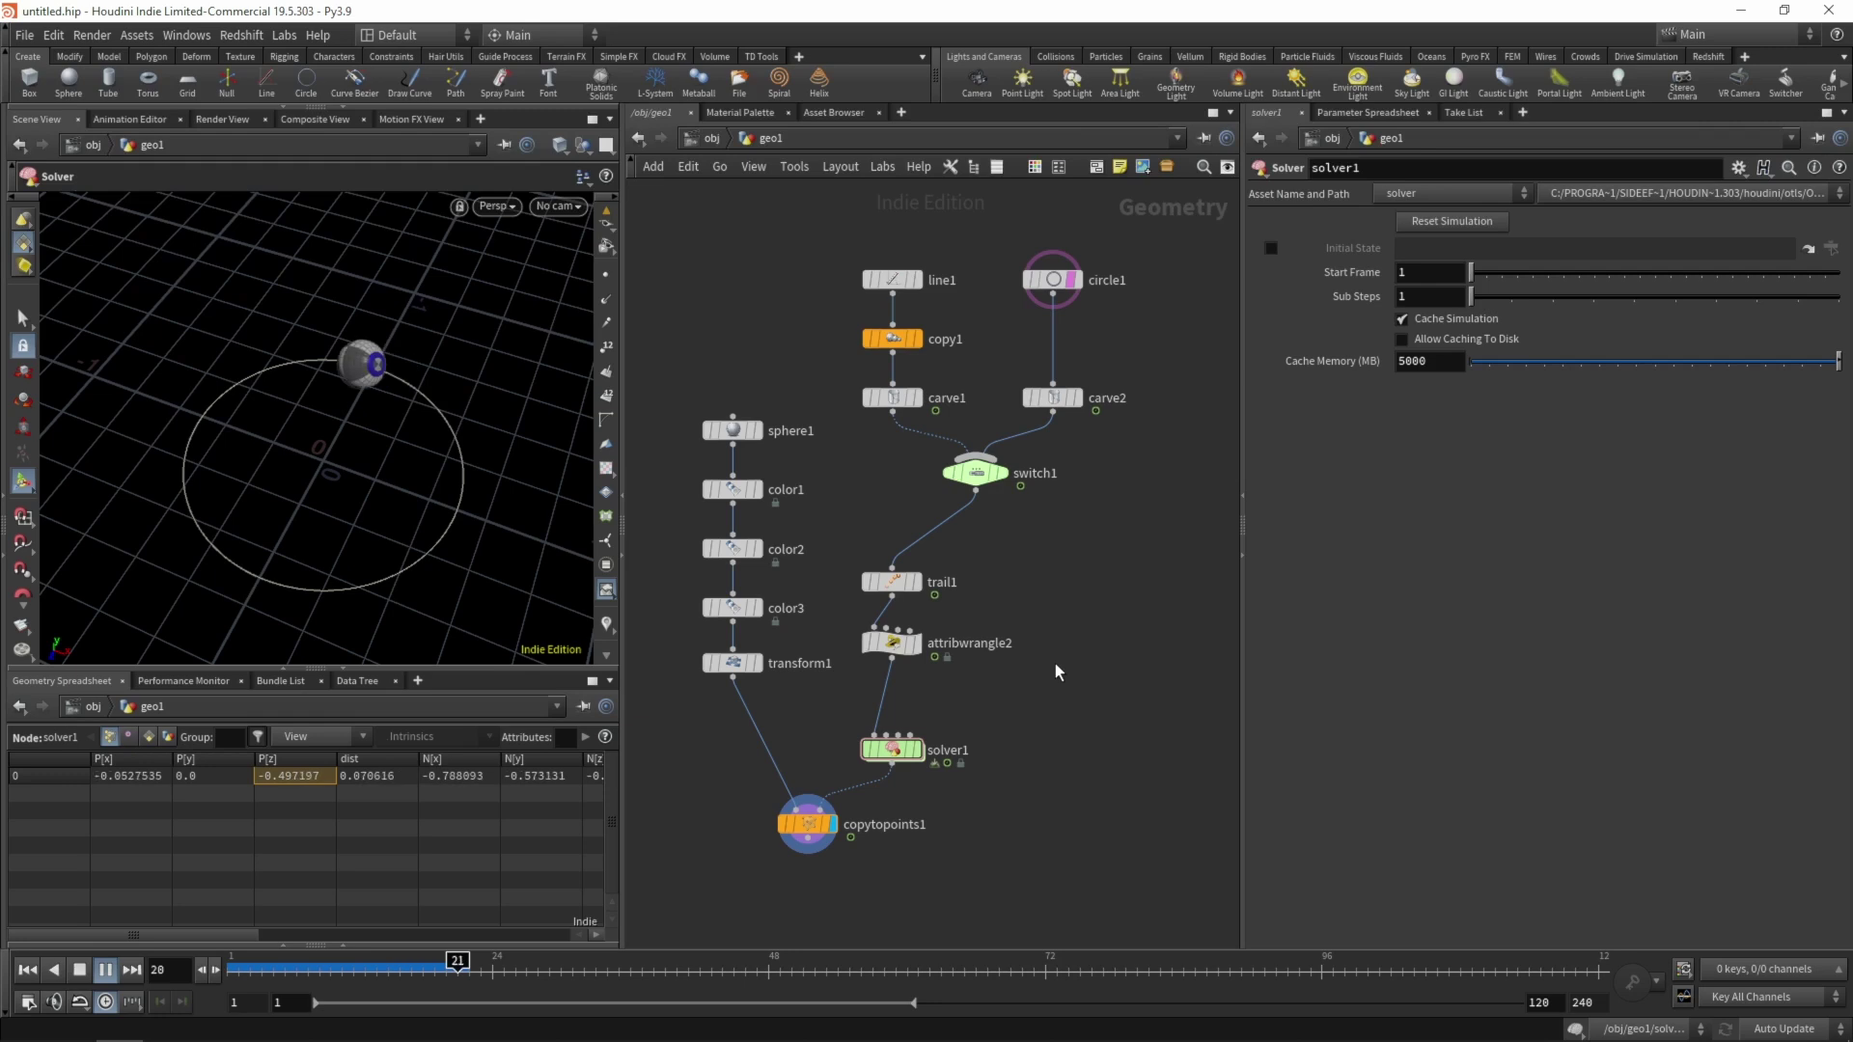
pyautogui.press('Up')
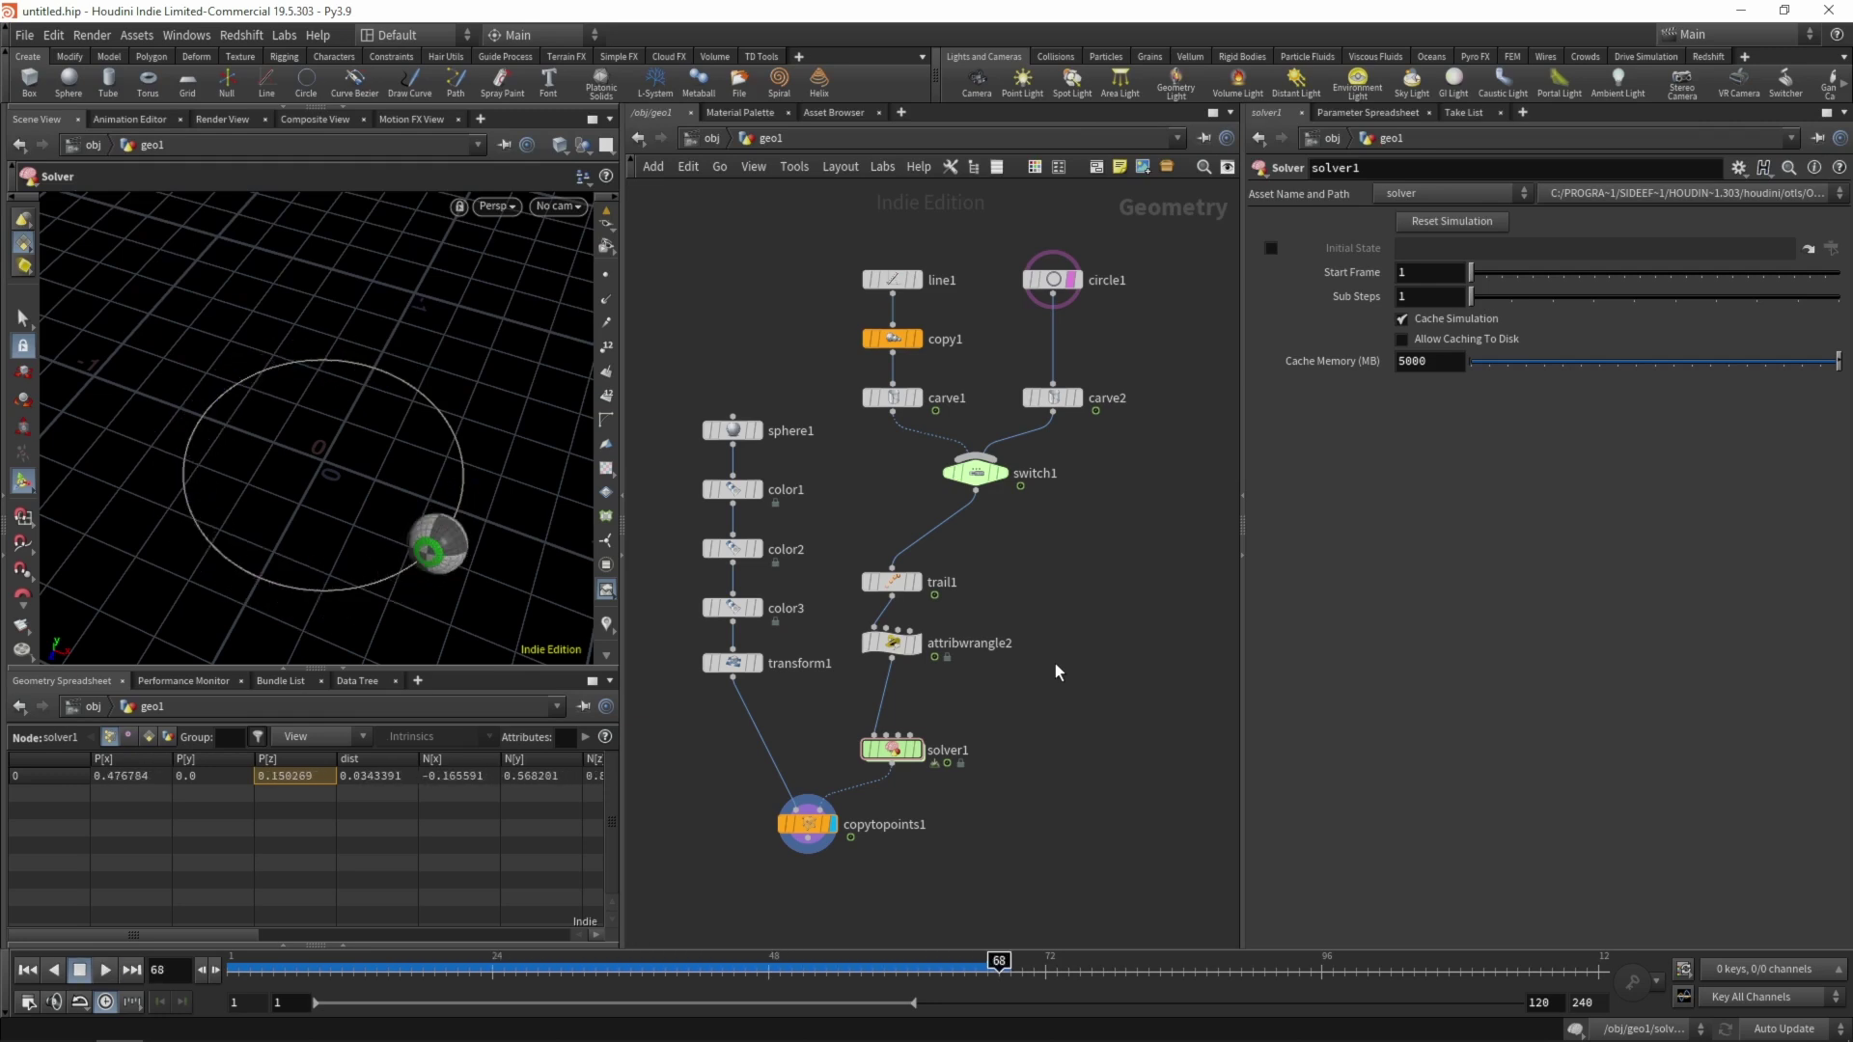
# Change the value of the frame 60 keyframe on carve2's First U animation curve in the Animation Editor
pyautogui.click(1052, 398)
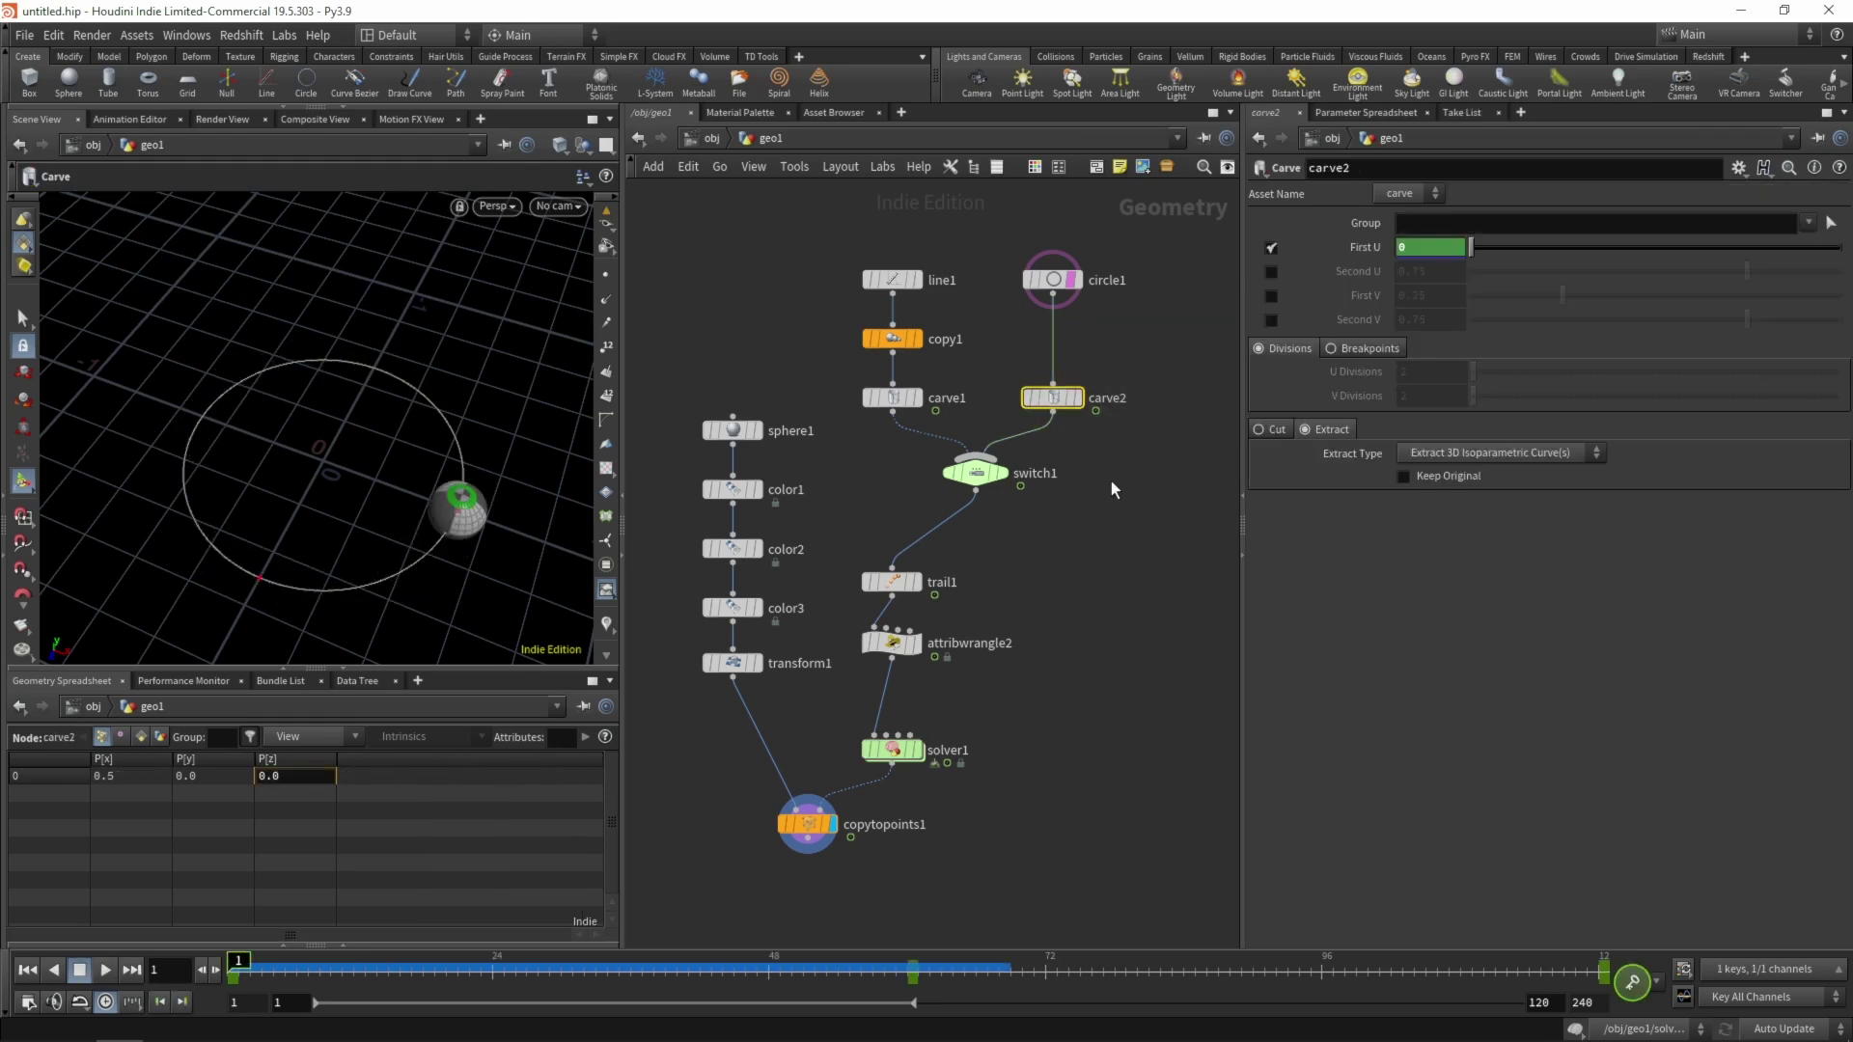
pyautogui.hotkey('alt', 'shift', 'a')
pyautogui.click(994, 354)
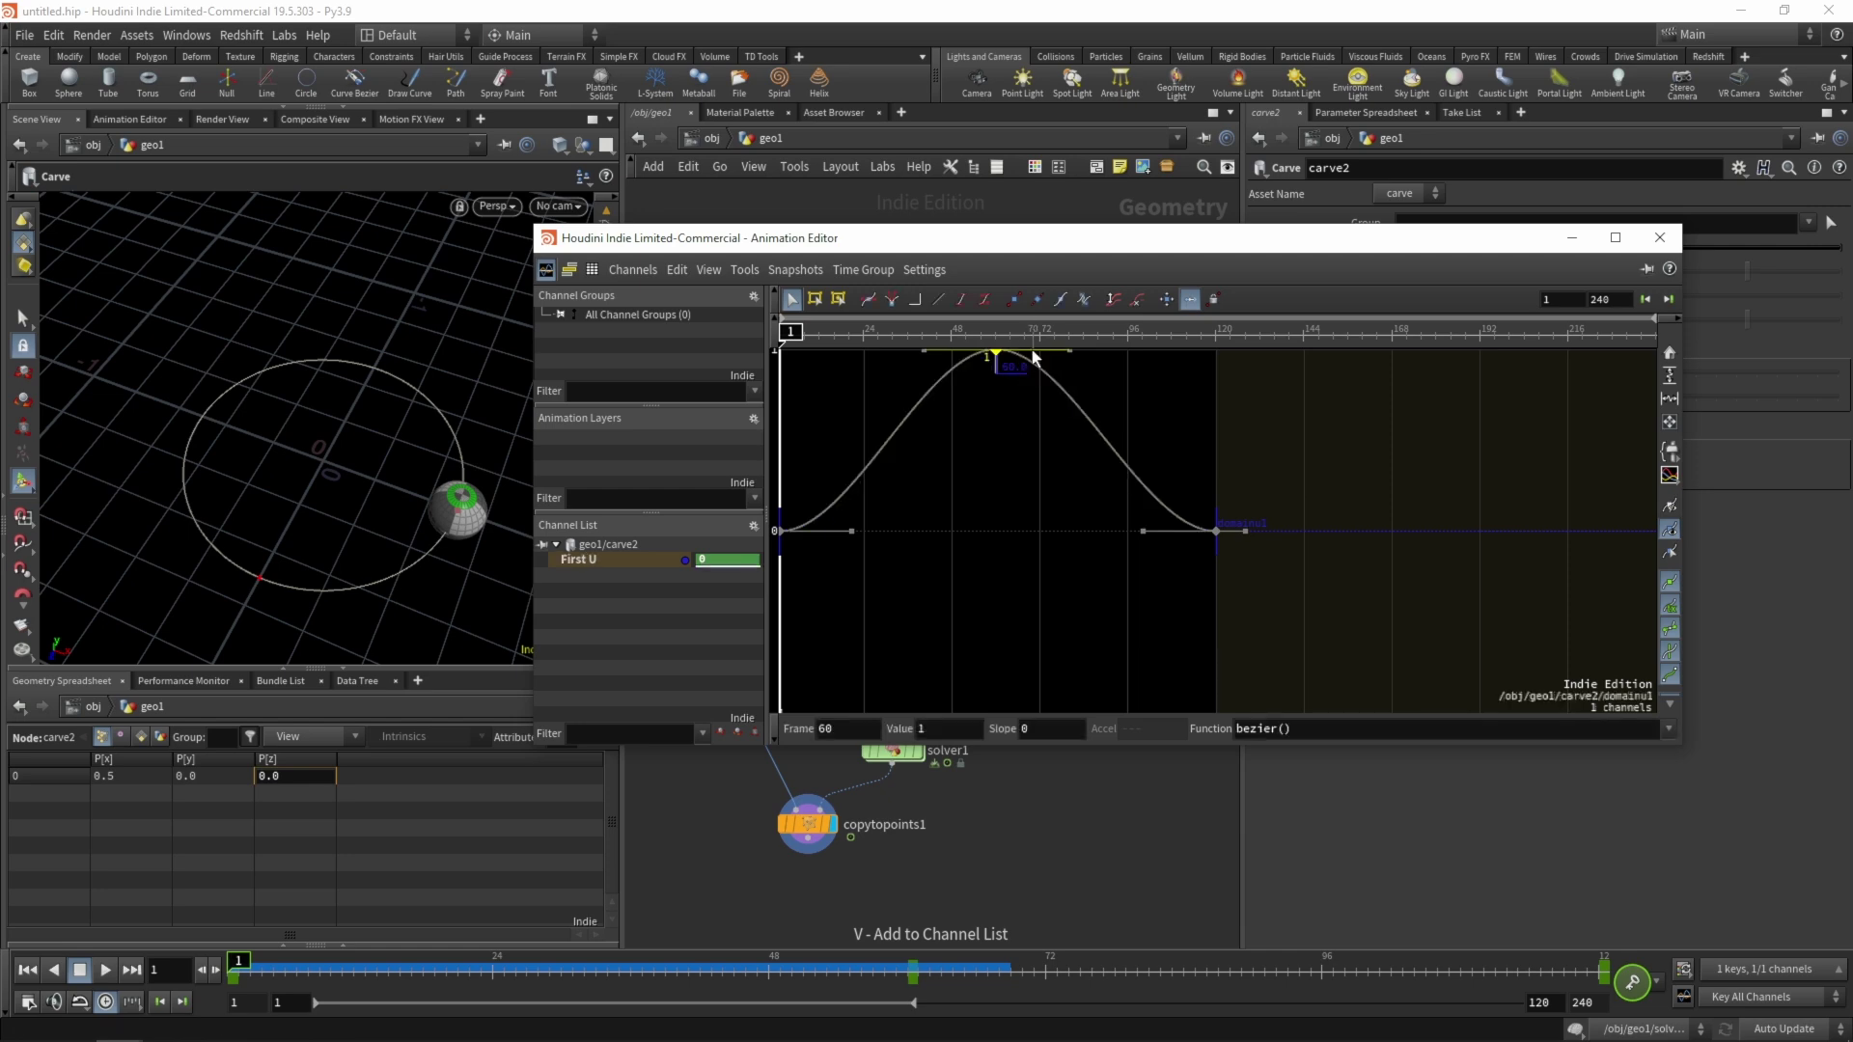
pyautogui.click(948, 731)
pyautogui.press('Return')
pyautogui.click(1660, 237)
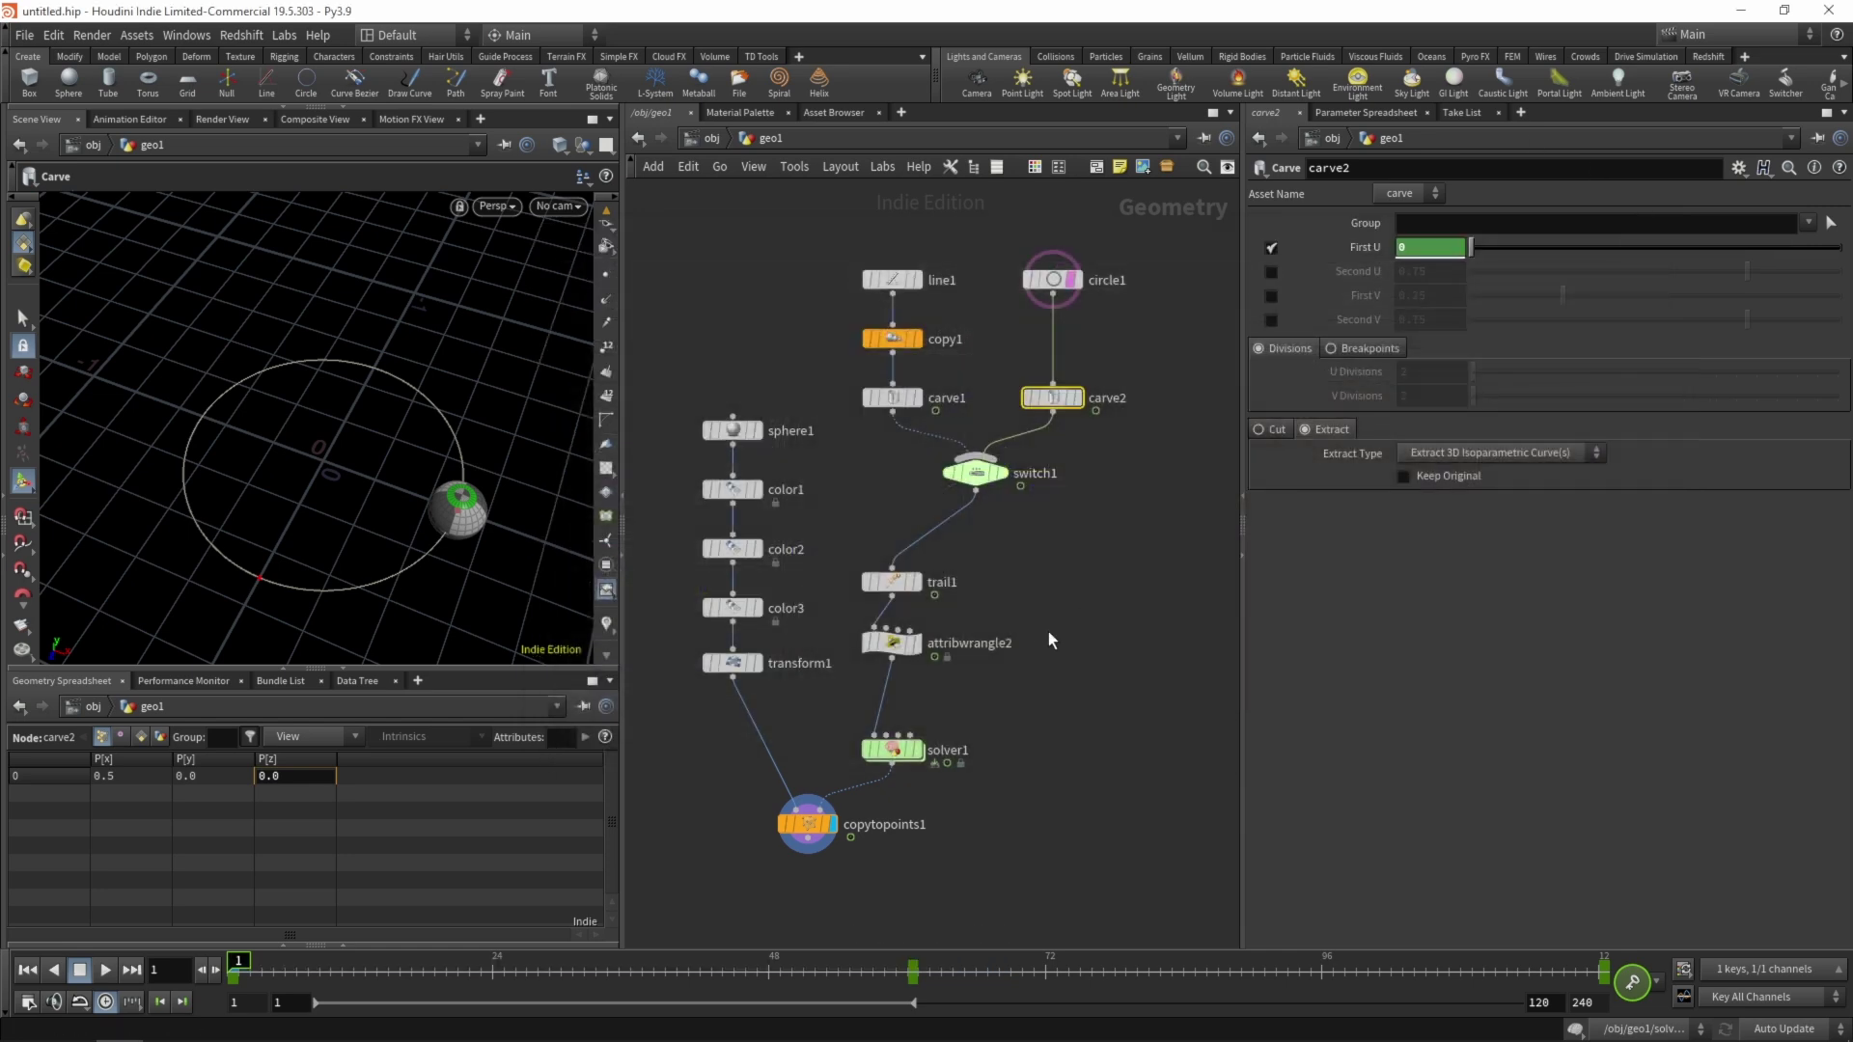
# Play the animation and examine from a closer view how the sphere rolls along the circle
pyautogui.click(1121, 556)
pyautogui.press('Up')
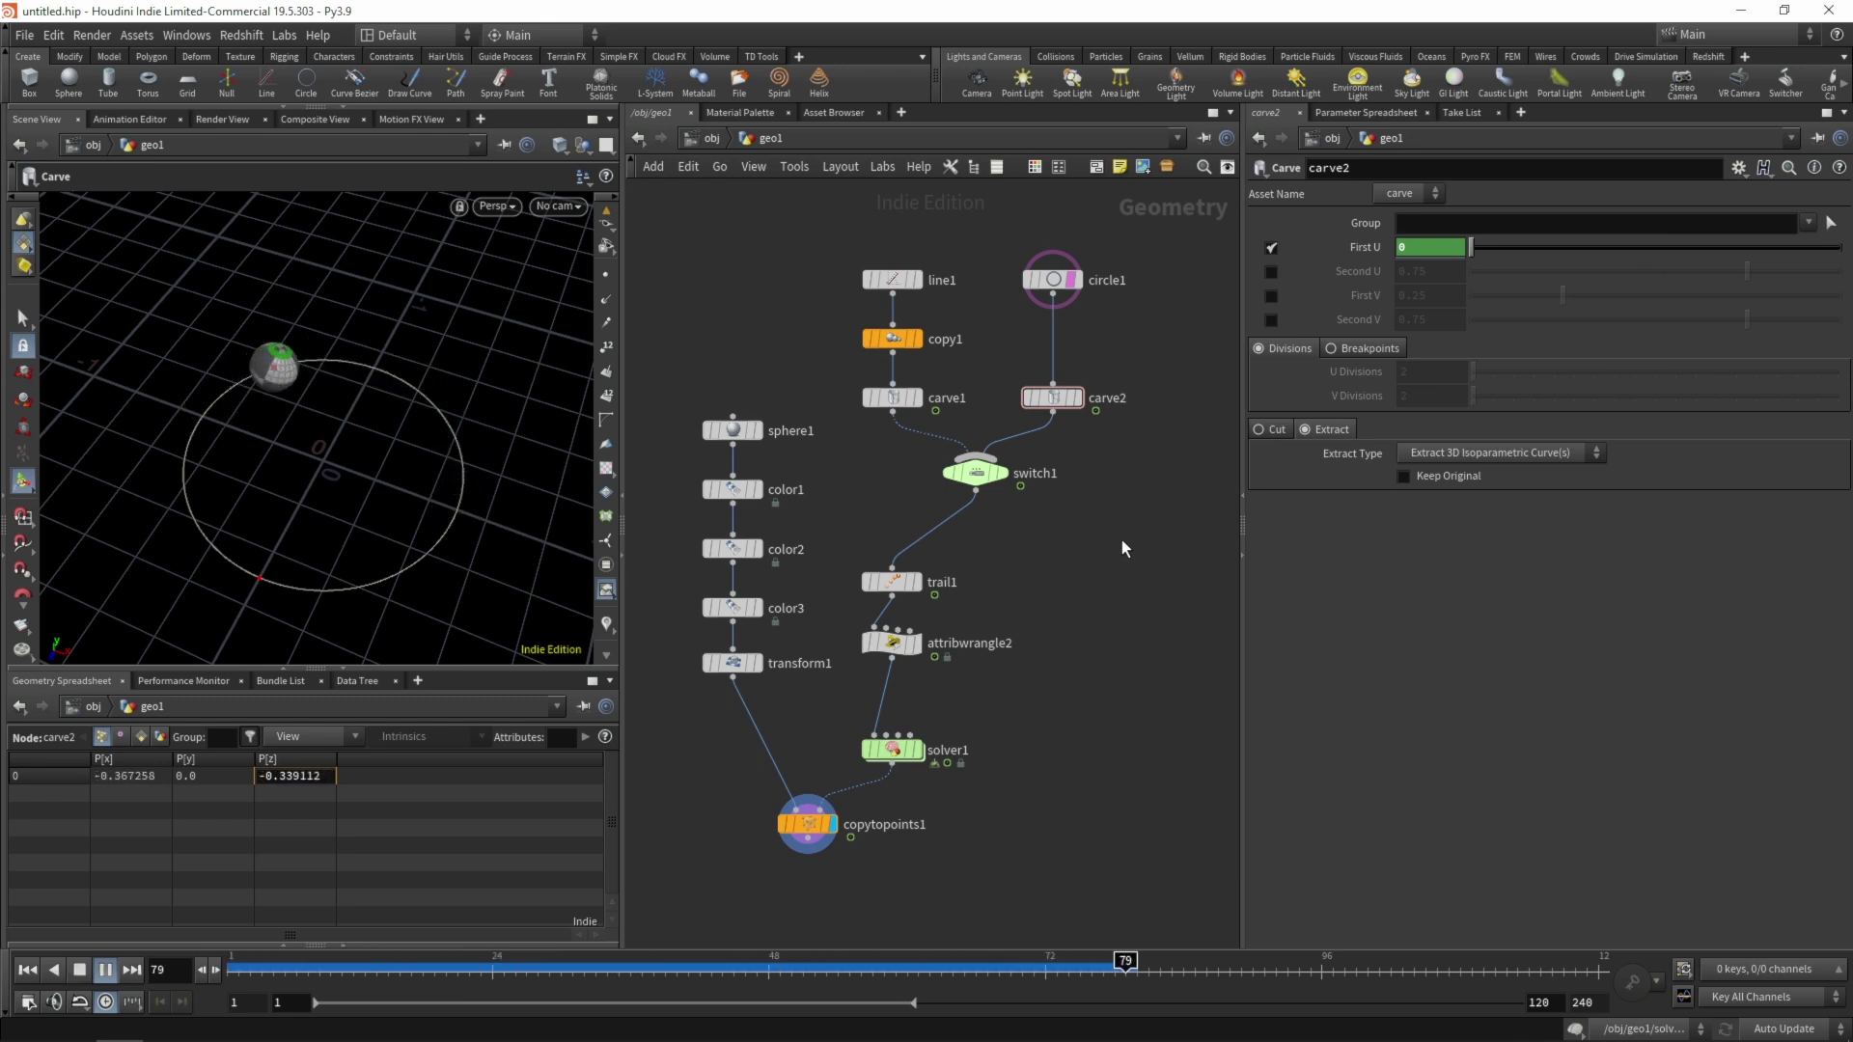
pyautogui.press('Up')
pyautogui.press('Escape')
pyautogui.scroll(5, 395, 447)
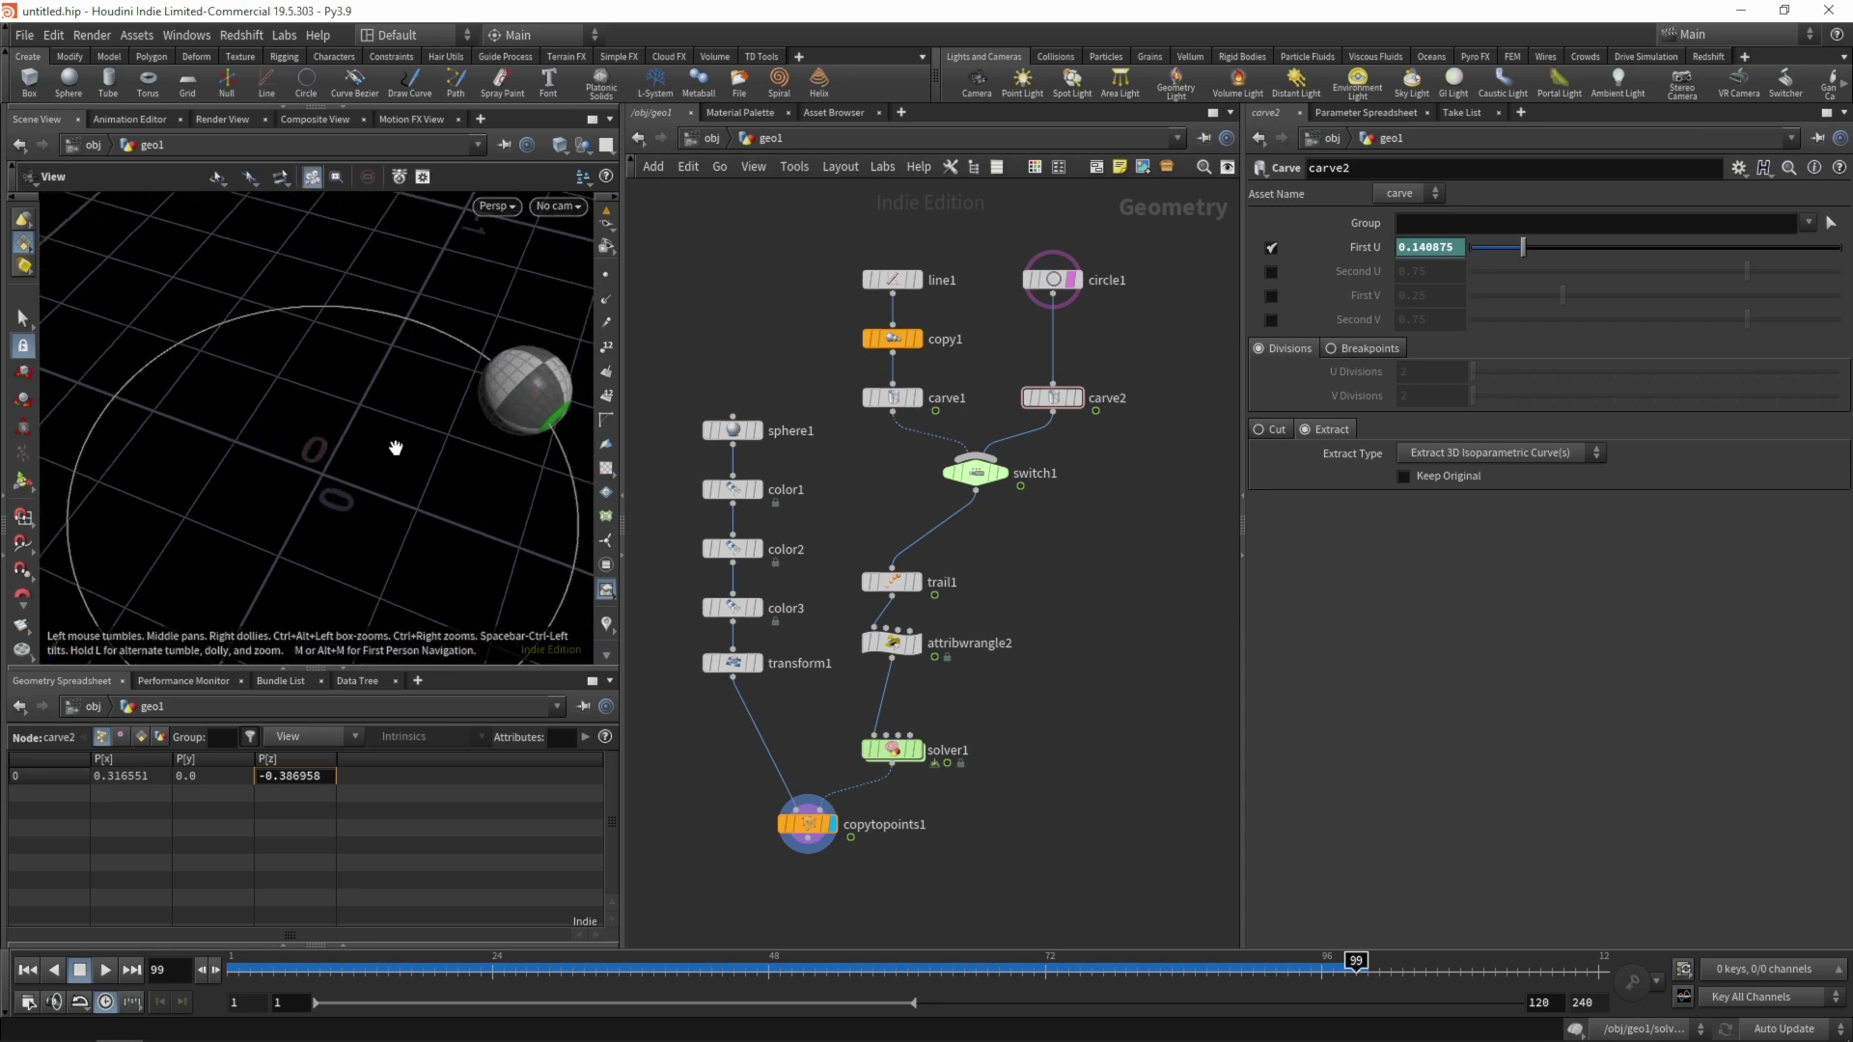
pyautogui.moveTo(396, 447); pyautogui.dragTo(385, 377)
pyautogui.press('Escape')
pyautogui.press('Up')
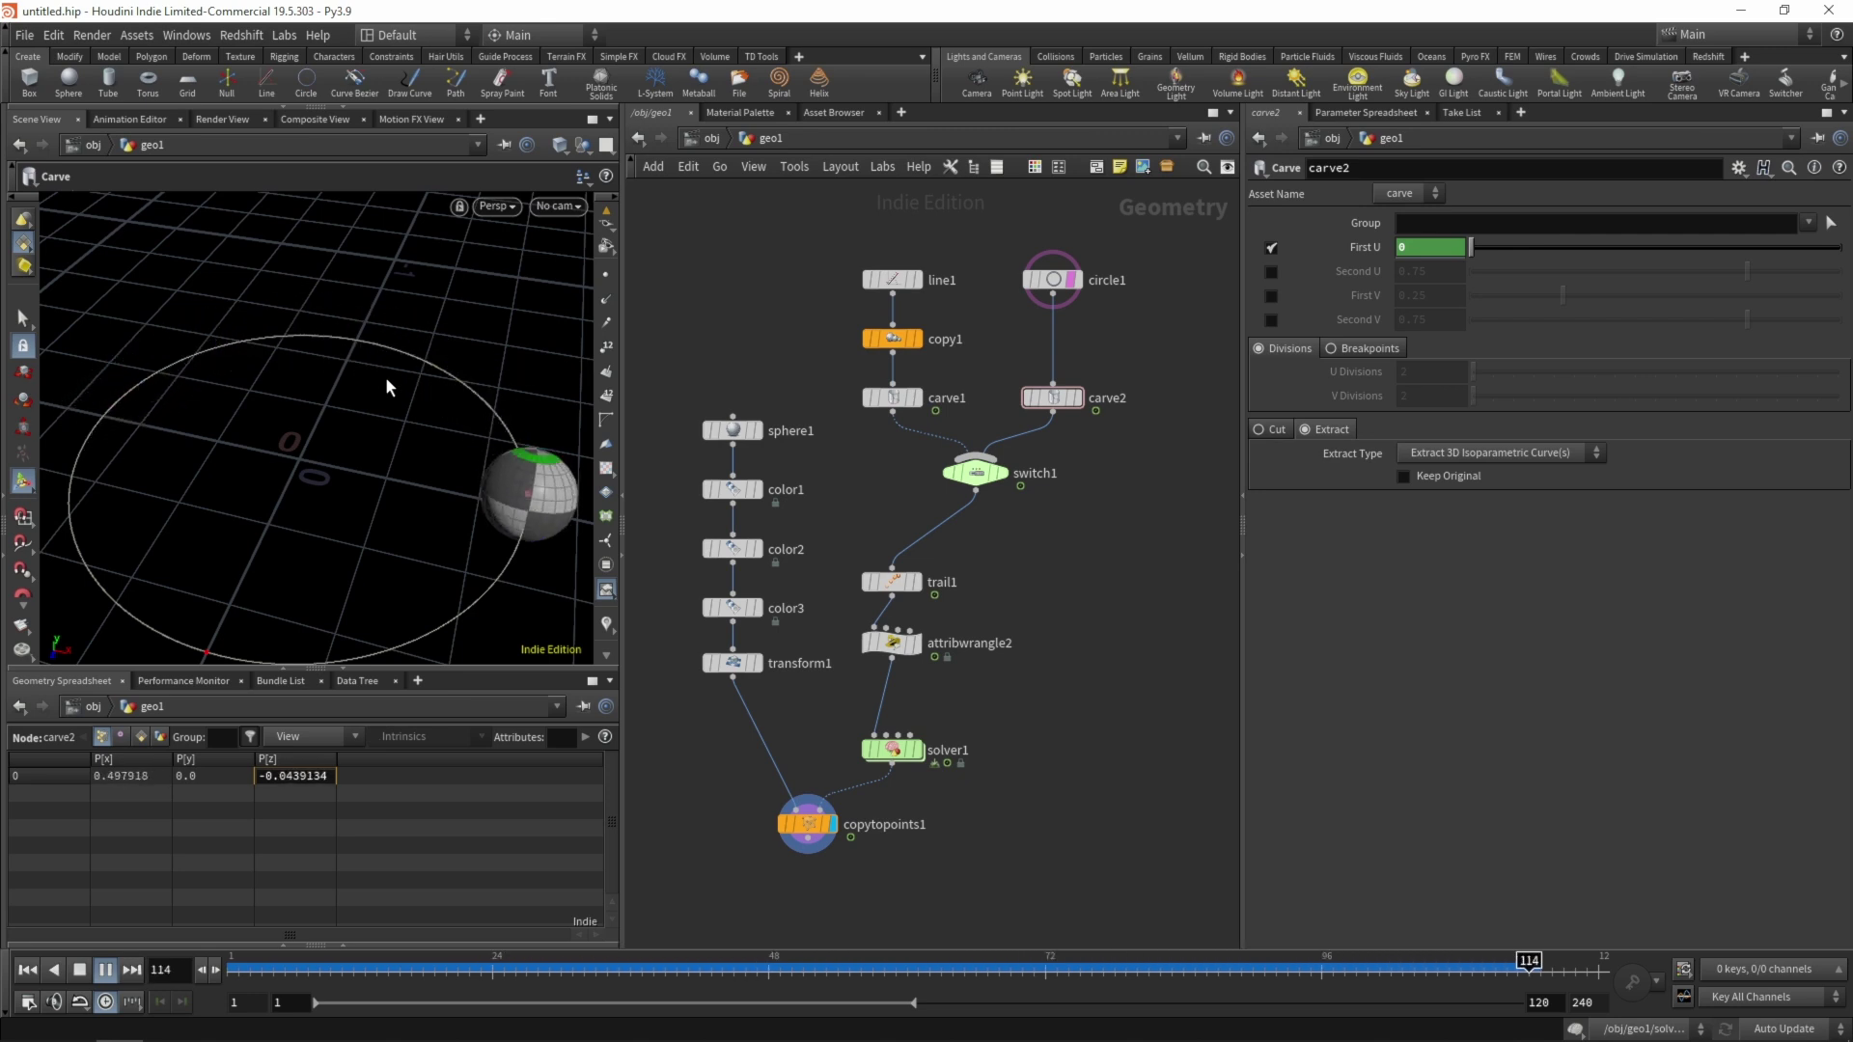
pyautogui.press('Up')
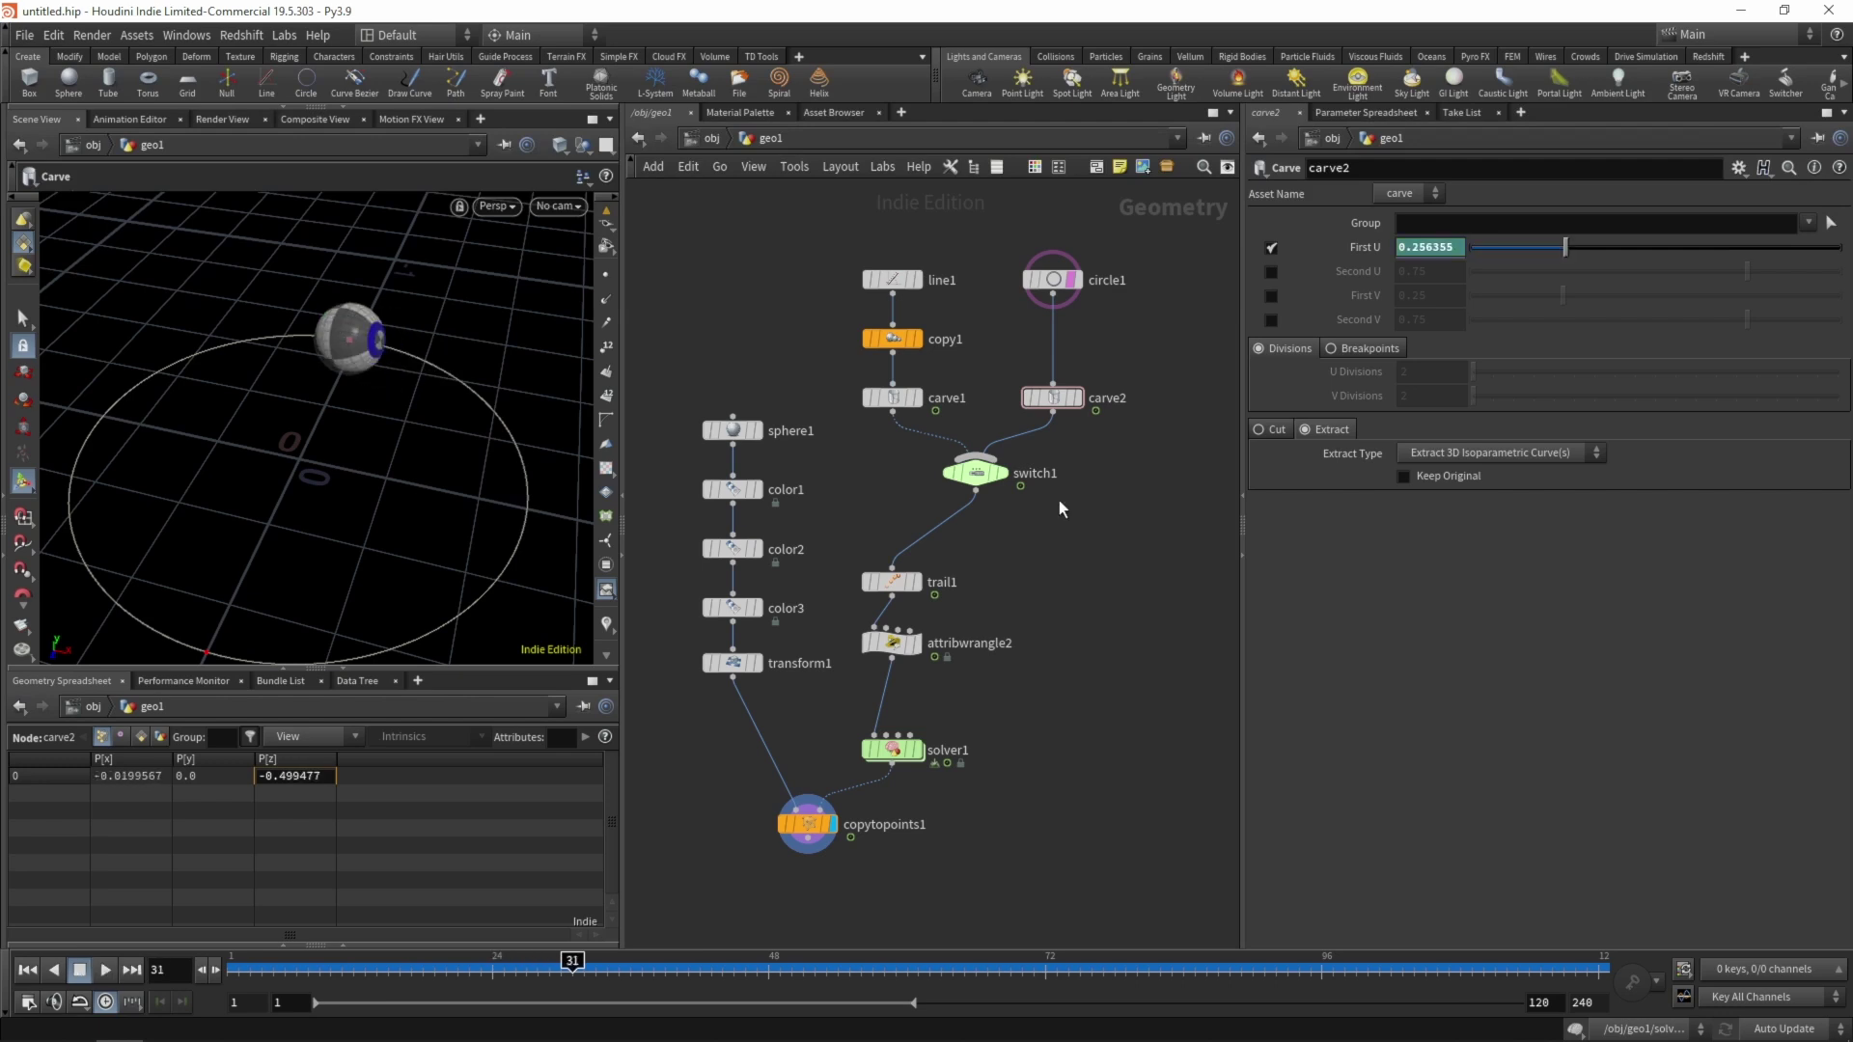
# Display attribwrangle2 with the vector visualizers turned on and scrub the timeline to examine the moving point's N and up directions
pyautogui.click(913, 645)
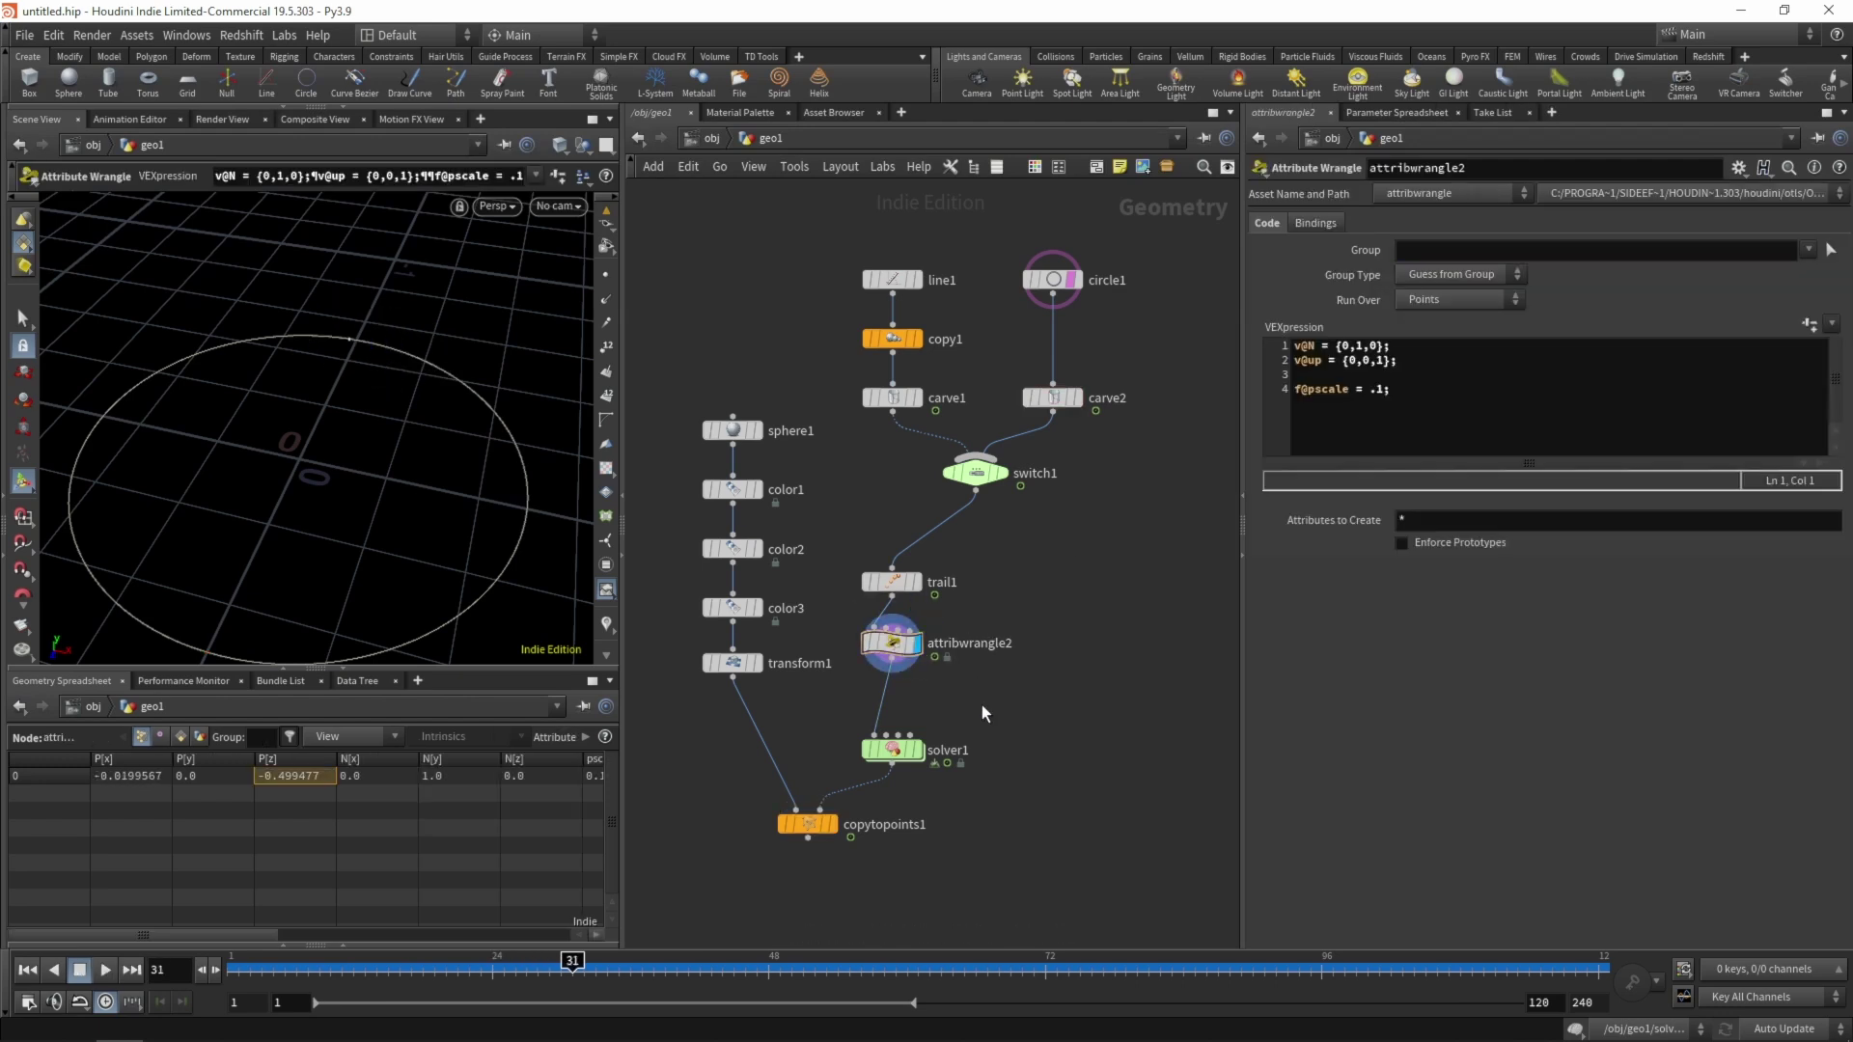
pyautogui.click(607, 626)
pyautogui.moveTo(821, 831); pyautogui.dragTo(830, 855)
pyautogui.moveTo(376, 969); pyautogui.dragTo(423, 968)
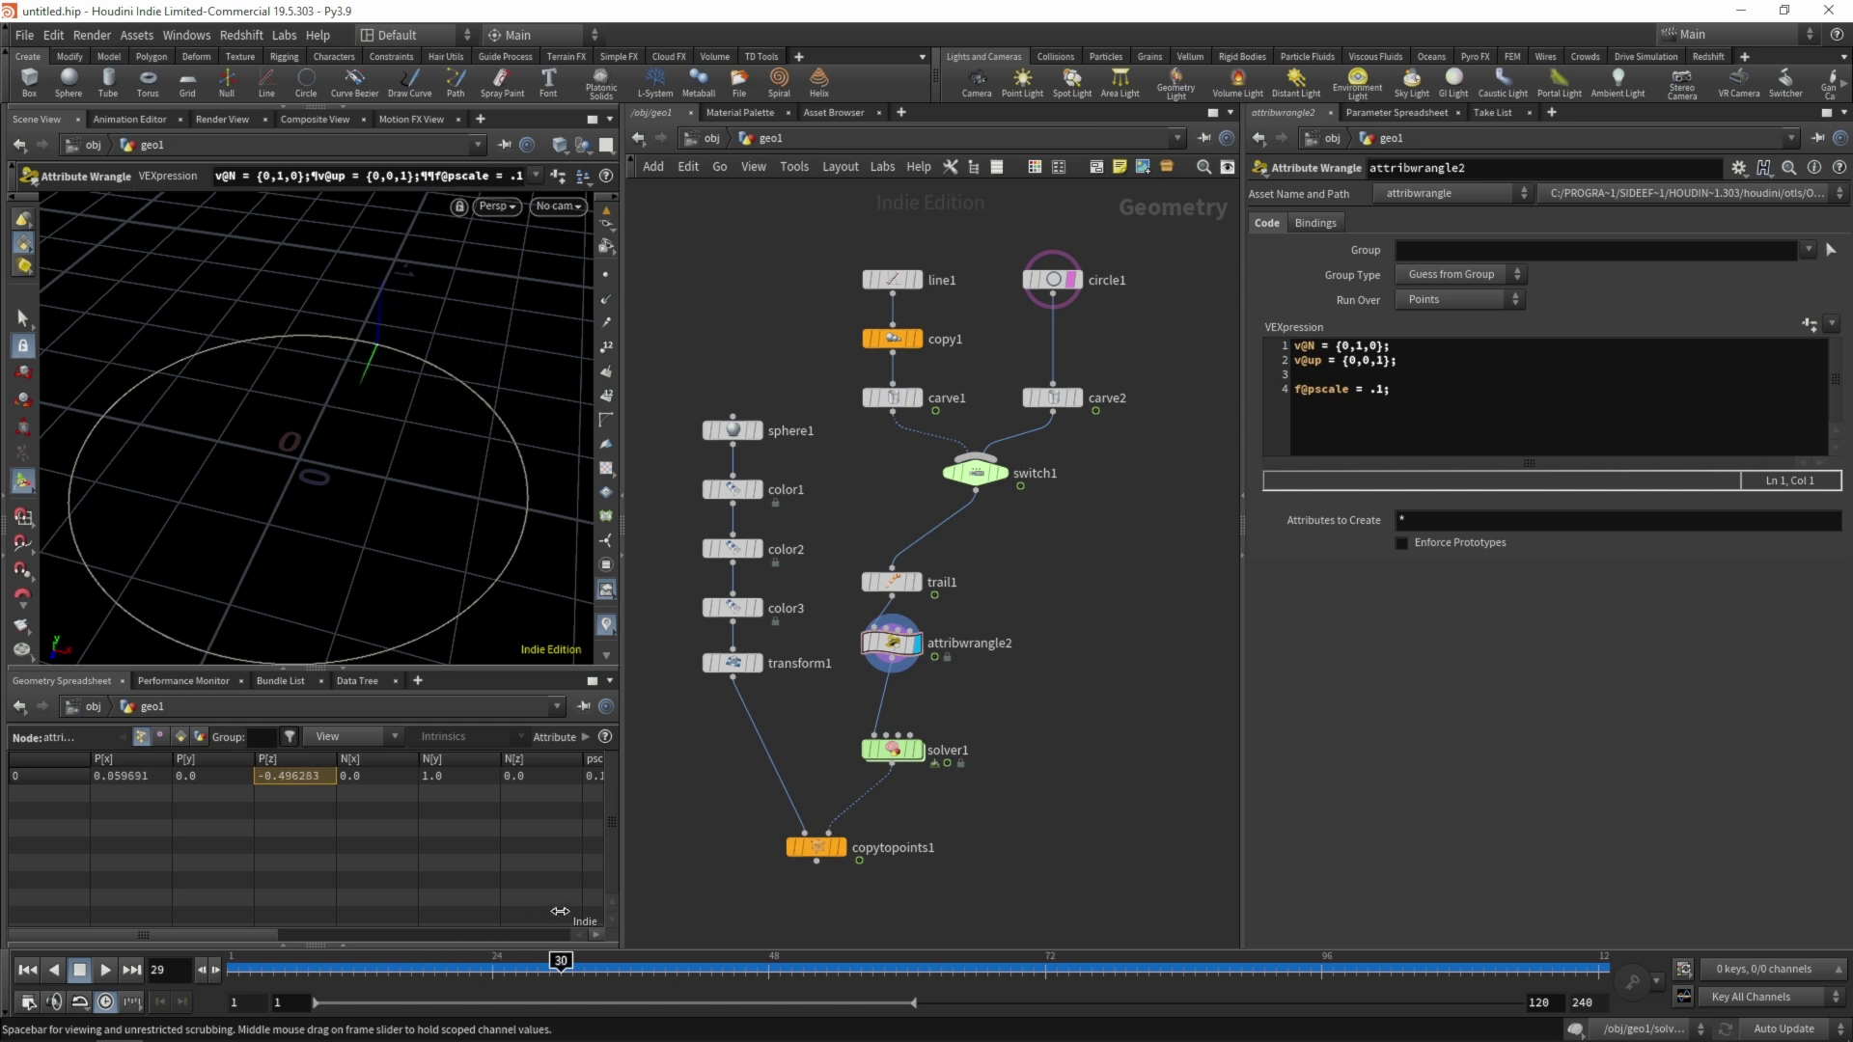
pyautogui.press('Down')
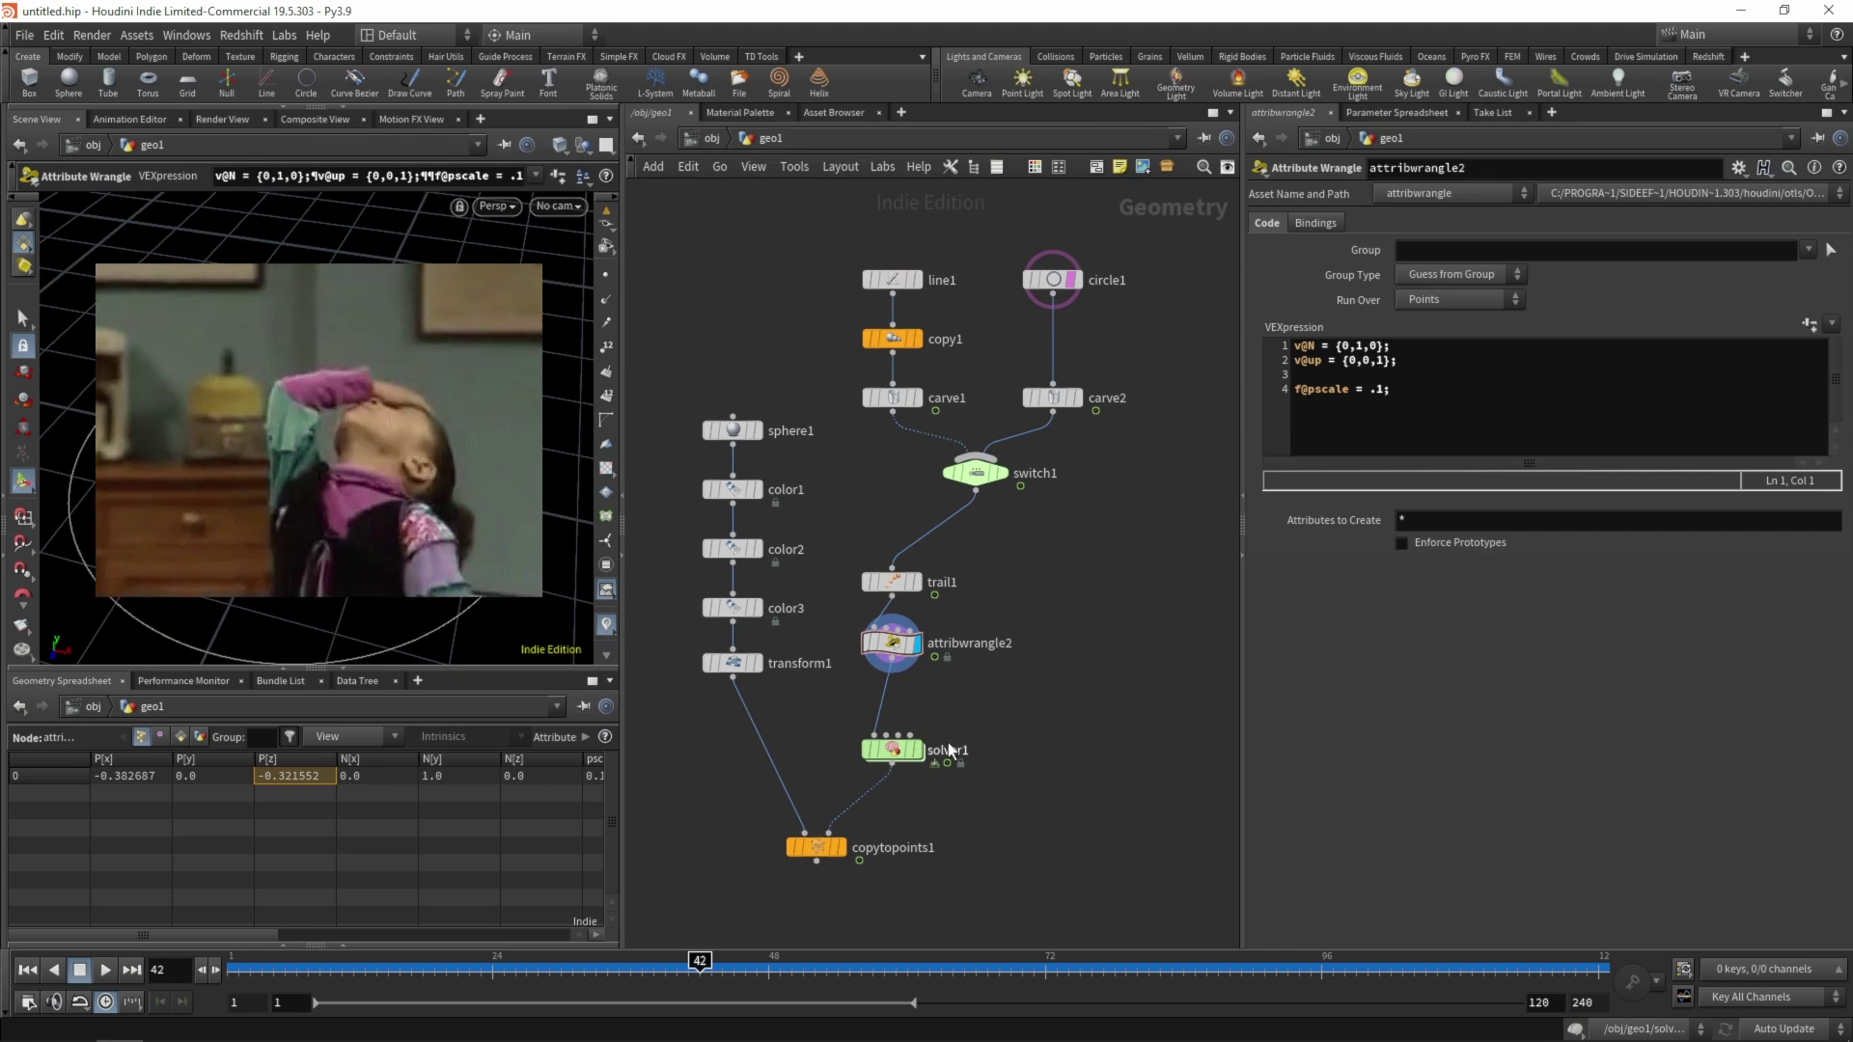
# Display solver1 and scrub from frame 1 to examine how its N and up vectors rotate along the circle
pyautogui.click(916, 751)
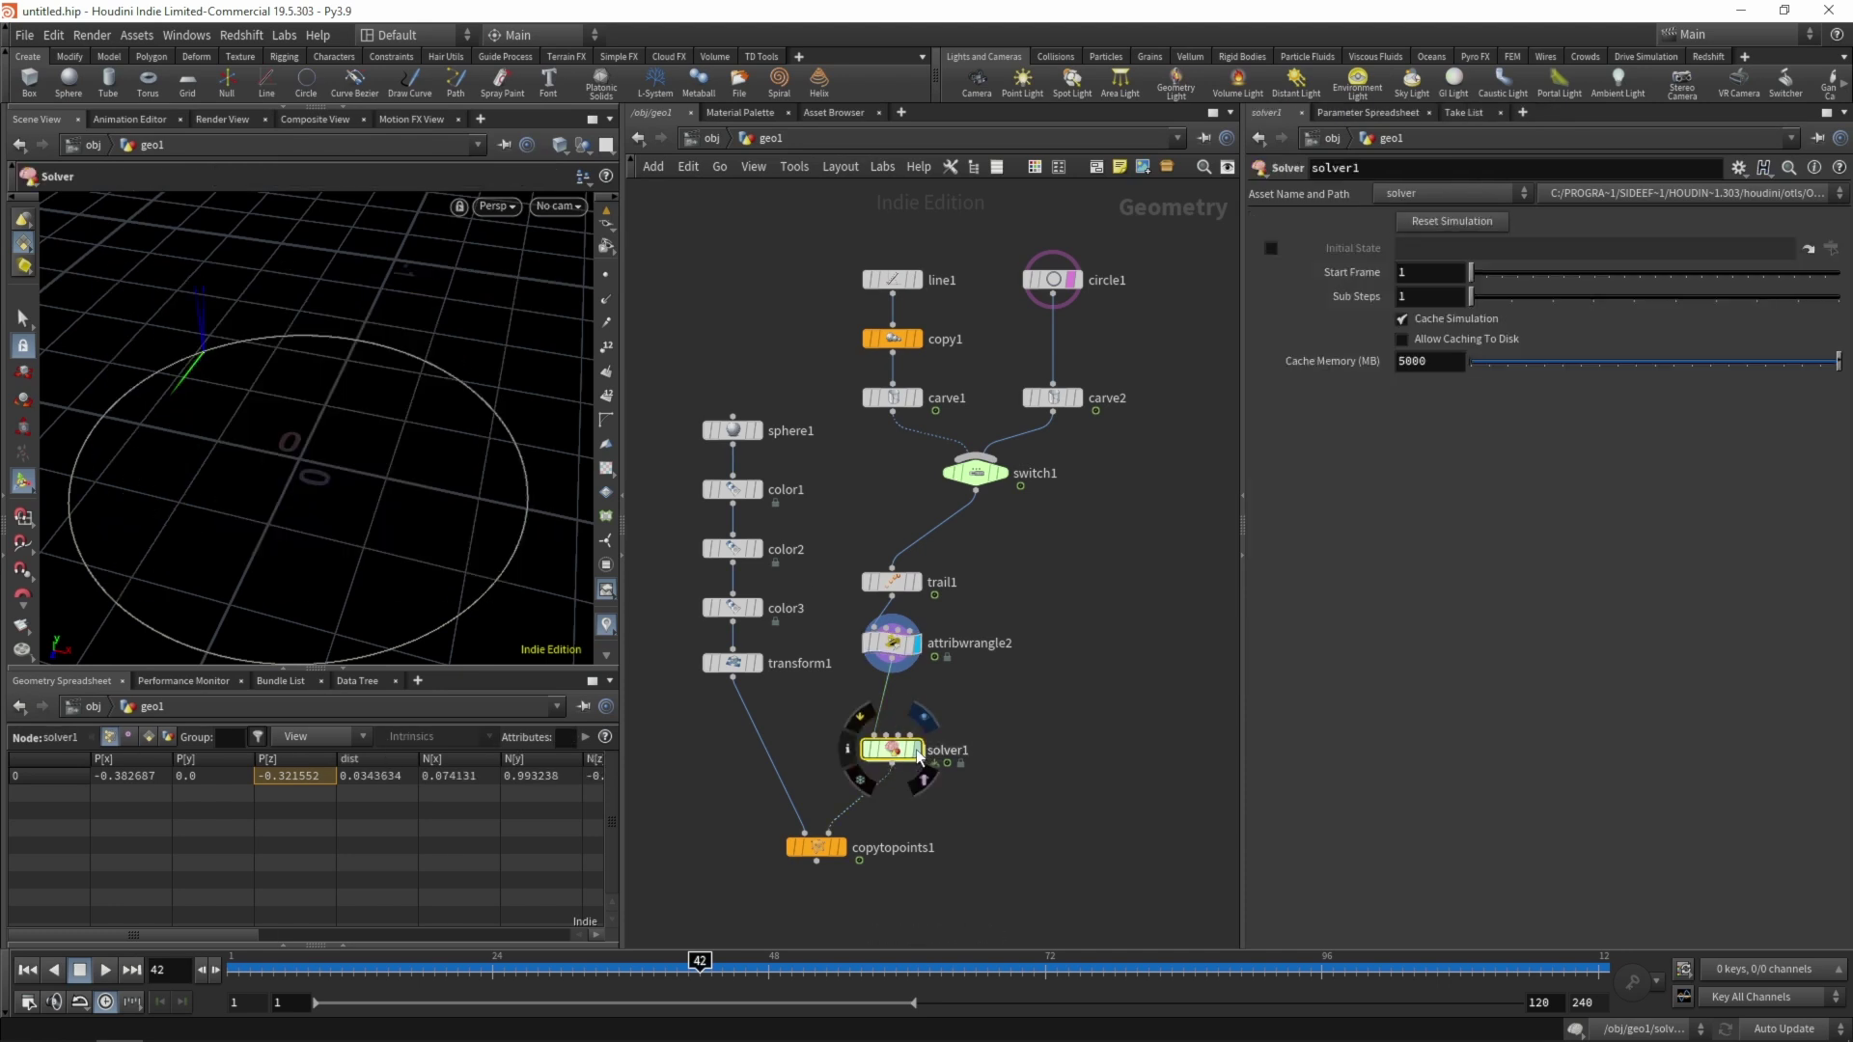
pyautogui.click(916, 751)
pyautogui.hotkey('ctrl', 'Up')
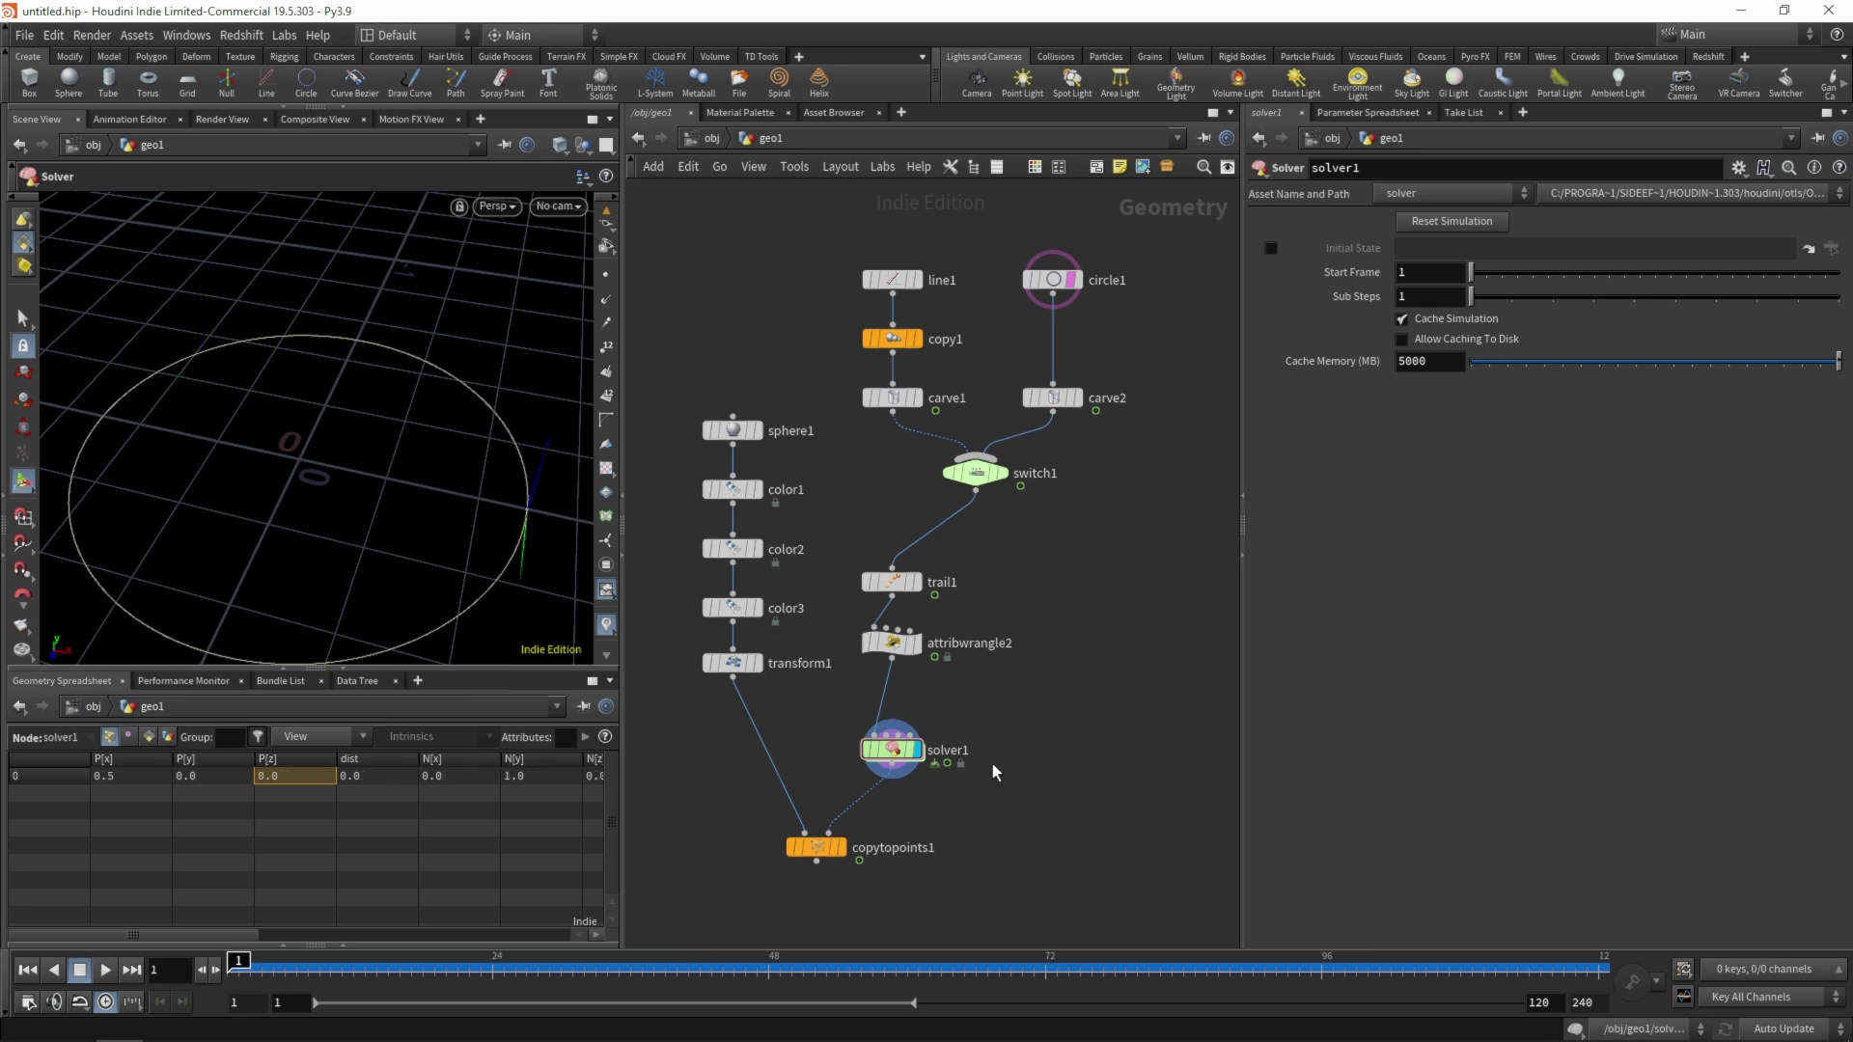
pyautogui.moveTo(241, 962)
pyautogui.mouseDown()
pyautogui.moveTo(405, 961)
pyautogui.moveTo(440, 932)
pyautogui.moveTo(473, 962)
pyautogui.moveTo(515, 962)
pyautogui.mouseUp()
pyautogui.press('Escape')
pyautogui.moveTo(402, 331); pyautogui.dragTo(425, 405)
pyautogui.moveTo(516, 962); pyautogui.dragTo(376, 811)
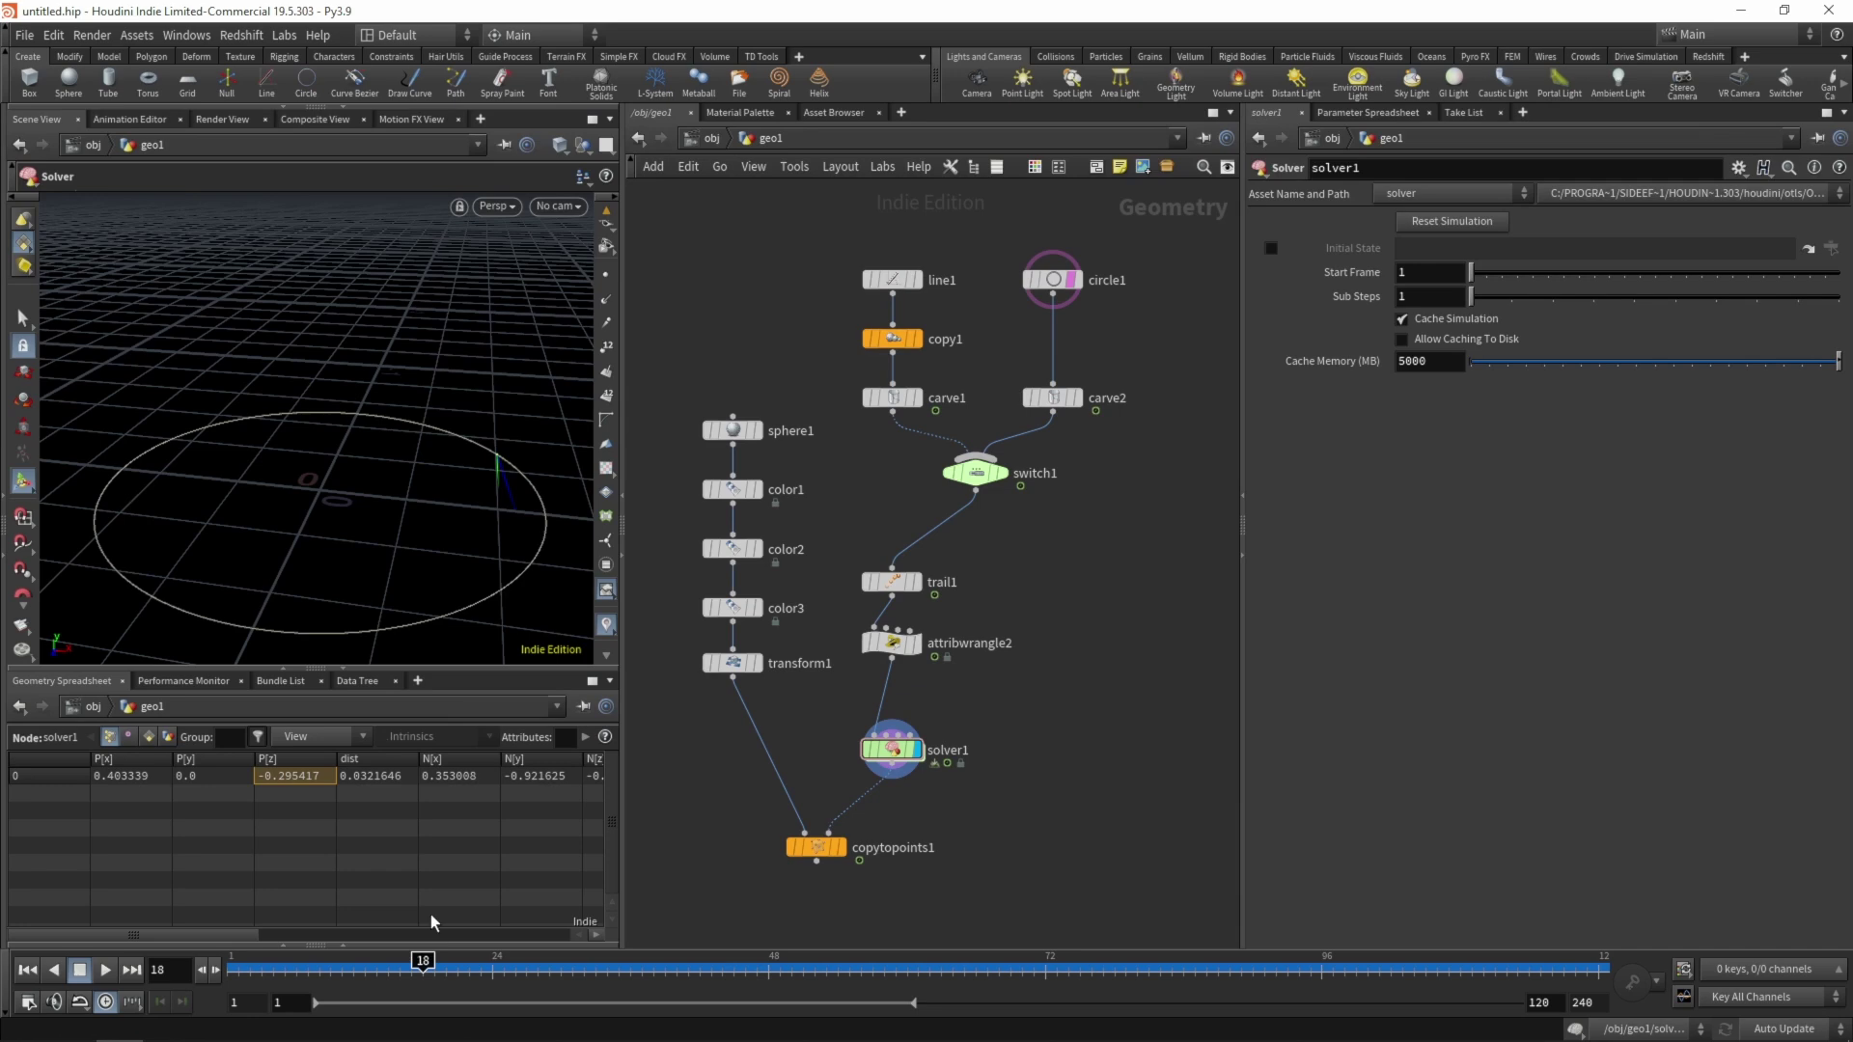
# Scrub through frame 29 to frame 60, examine the point's N and up vectors along the circle from several angles, and return to frame 1
pyautogui.press('Escape')
pyautogui.moveTo(528, 474); pyautogui.dragTo(507, 605)
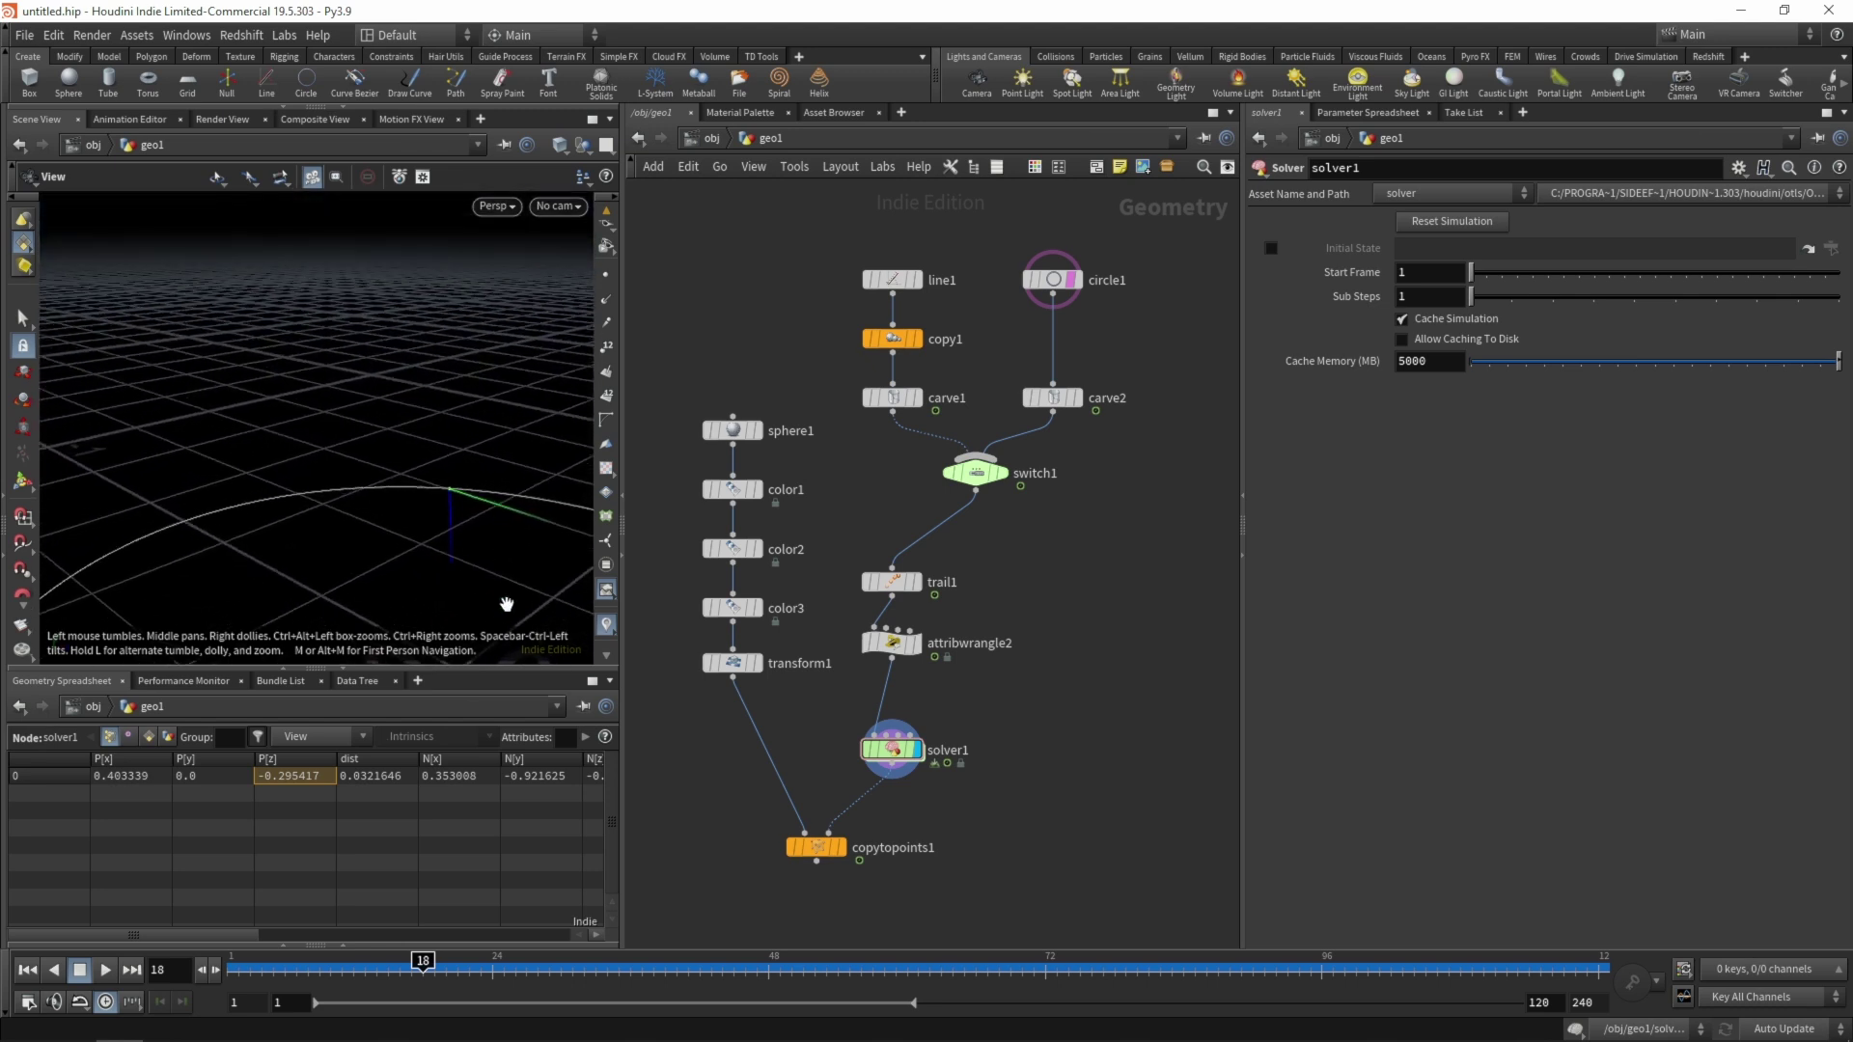
pyautogui.moveTo(422, 960); pyautogui.dragTo(549, 960)
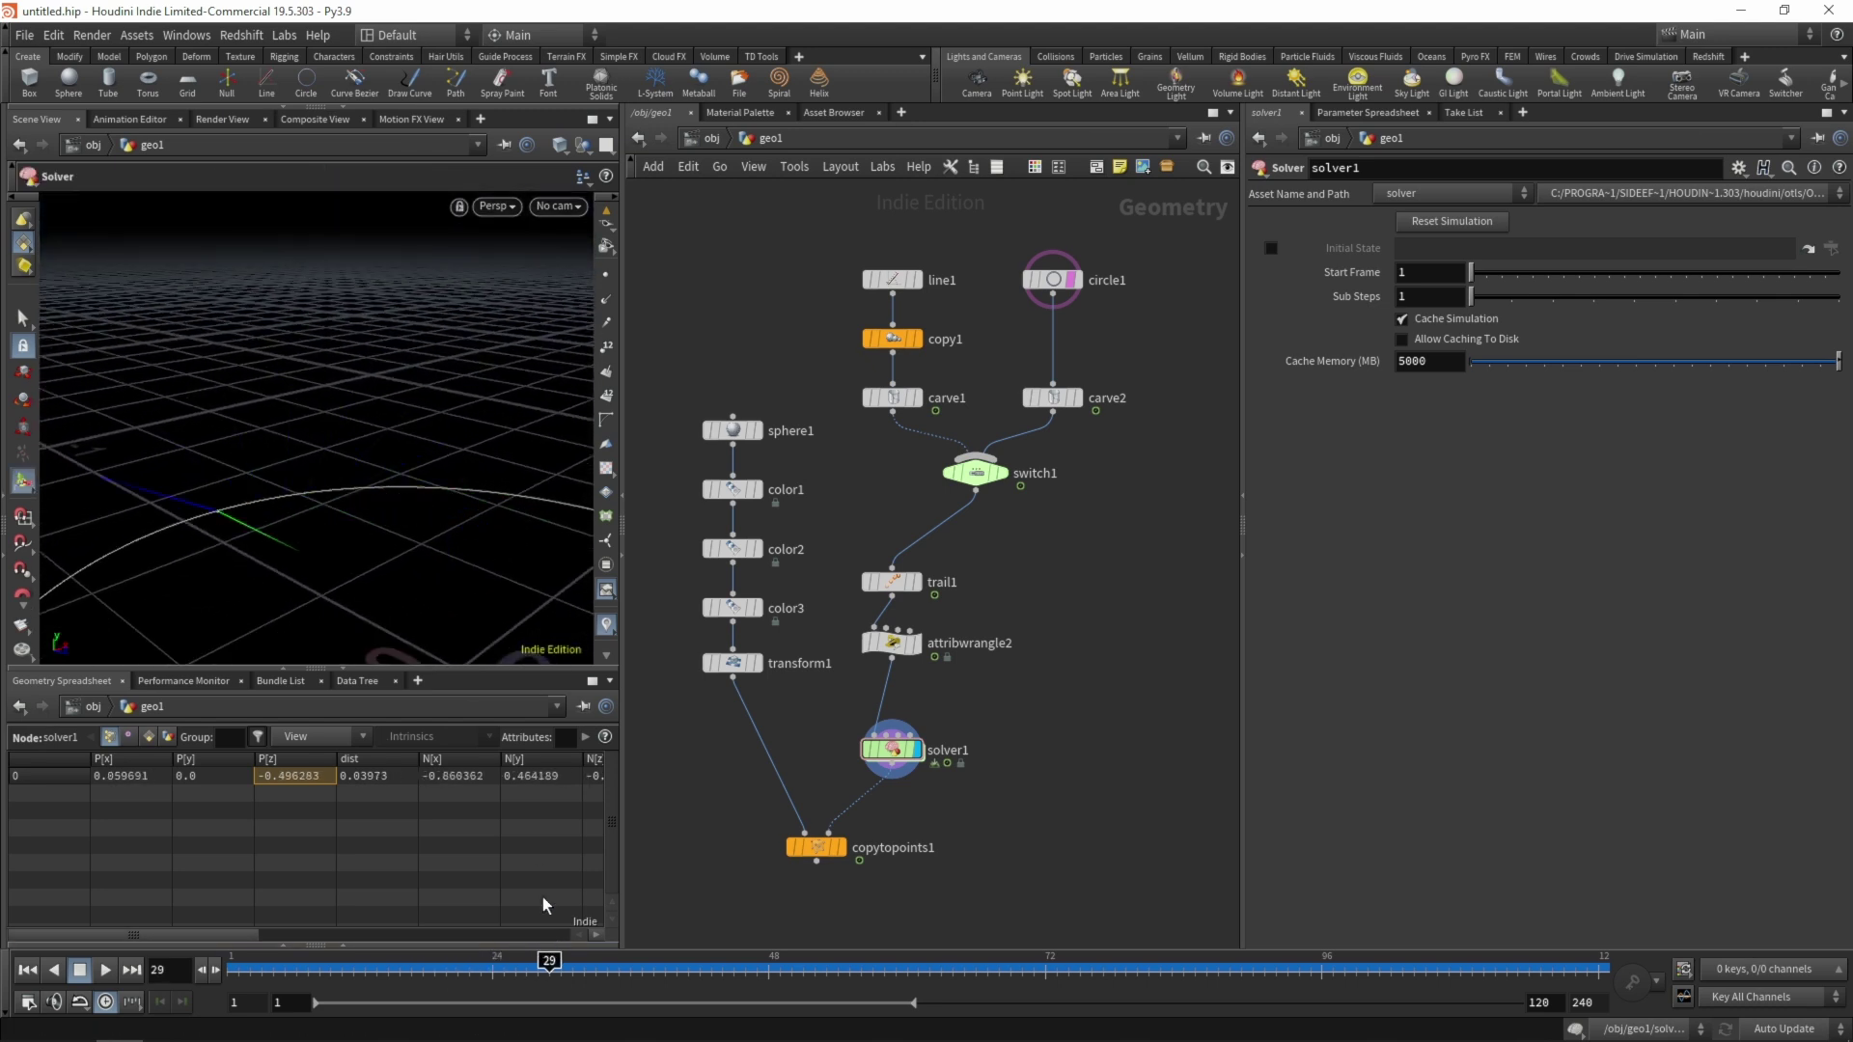
pyautogui.moveTo(243, 509); pyautogui.dragTo(406, 405)
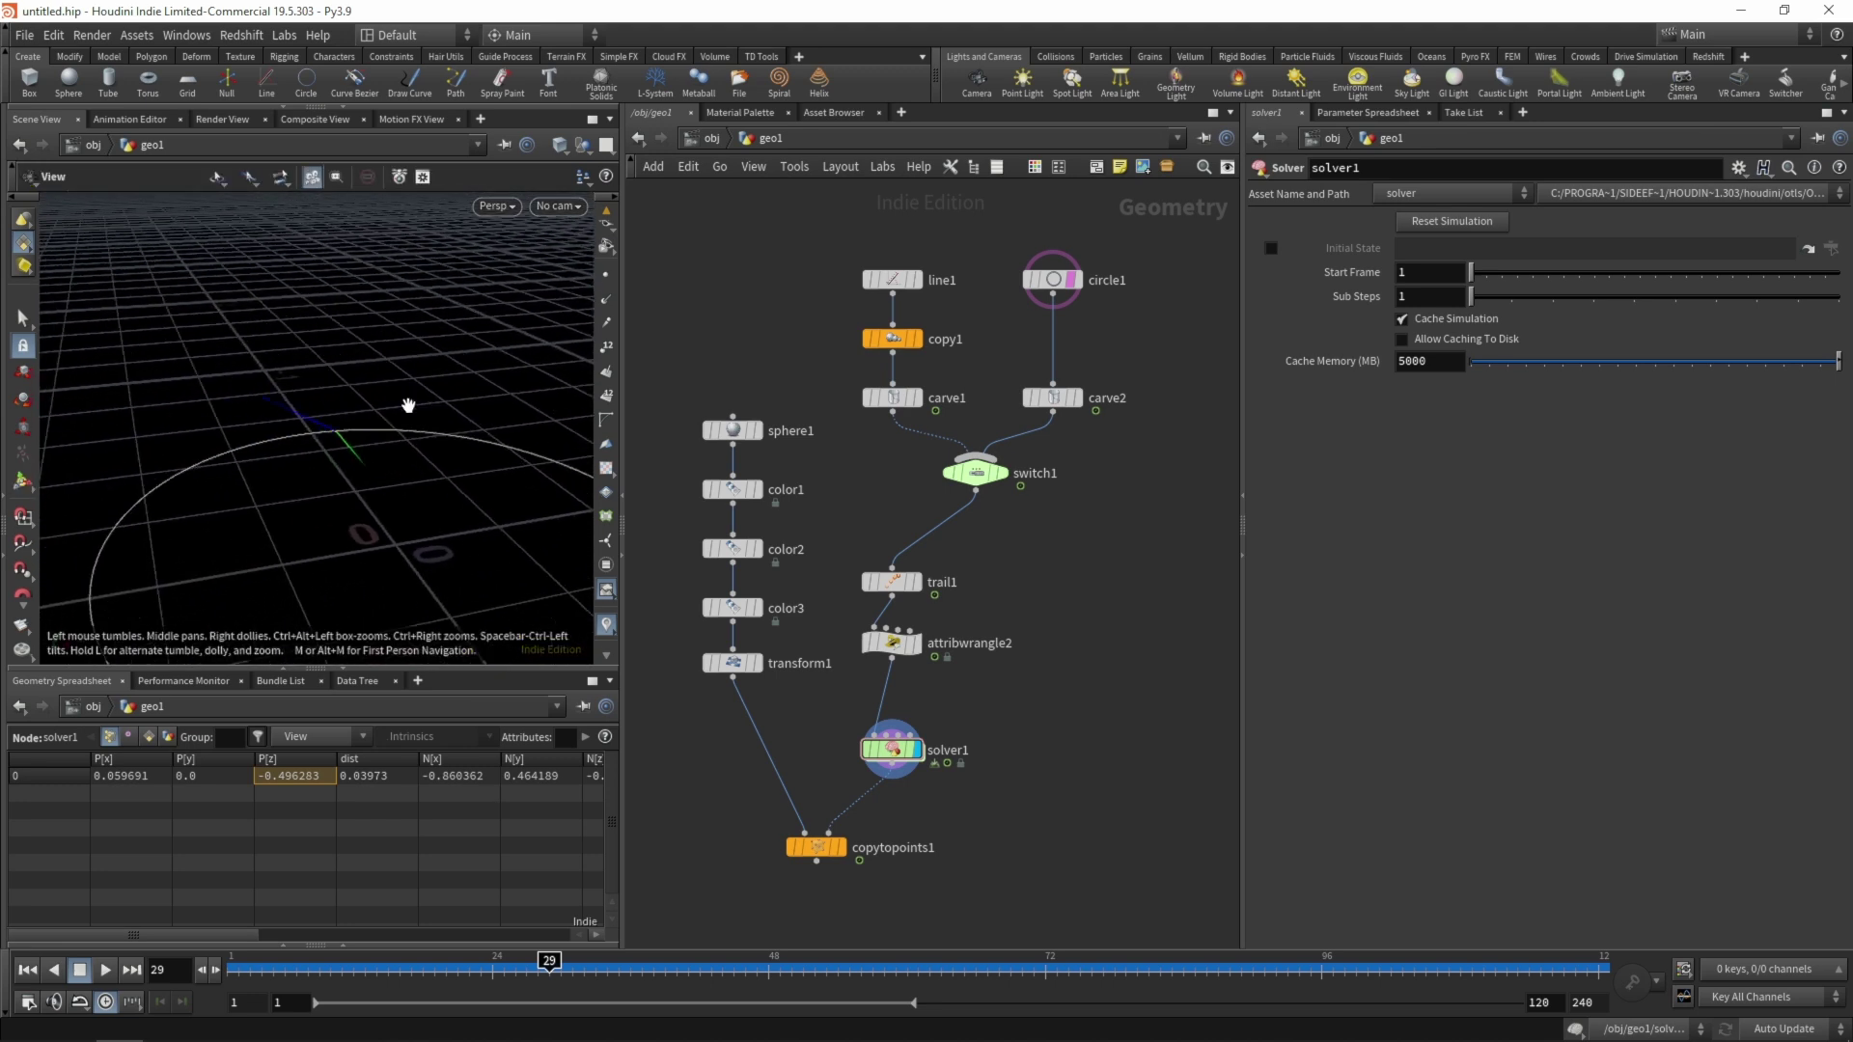
pyautogui.moveTo(549, 960); pyautogui.dragTo(907, 927)
pyautogui.press('Escape')
pyautogui.moveTo(227, 568)
pyautogui.mouseDown()
pyautogui.moveTo(323, 472)
pyautogui.moveTo(340, 521)
pyautogui.moveTo(471, 517)
pyautogui.moveTo(418, 504)
pyautogui.moveTo(469, 496)
pyautogui.moveTo(472, 530)
pyautogui.moveTo(459, 460)
pyautogui.moveTo(396, 475)
pyautogui.moveTo(426, 537)
pyautogui.moveTo(437, 498)
pyautogui.moveTo(380, 500)
pyautogui.mouseUp()
pyautogui.press('Return')
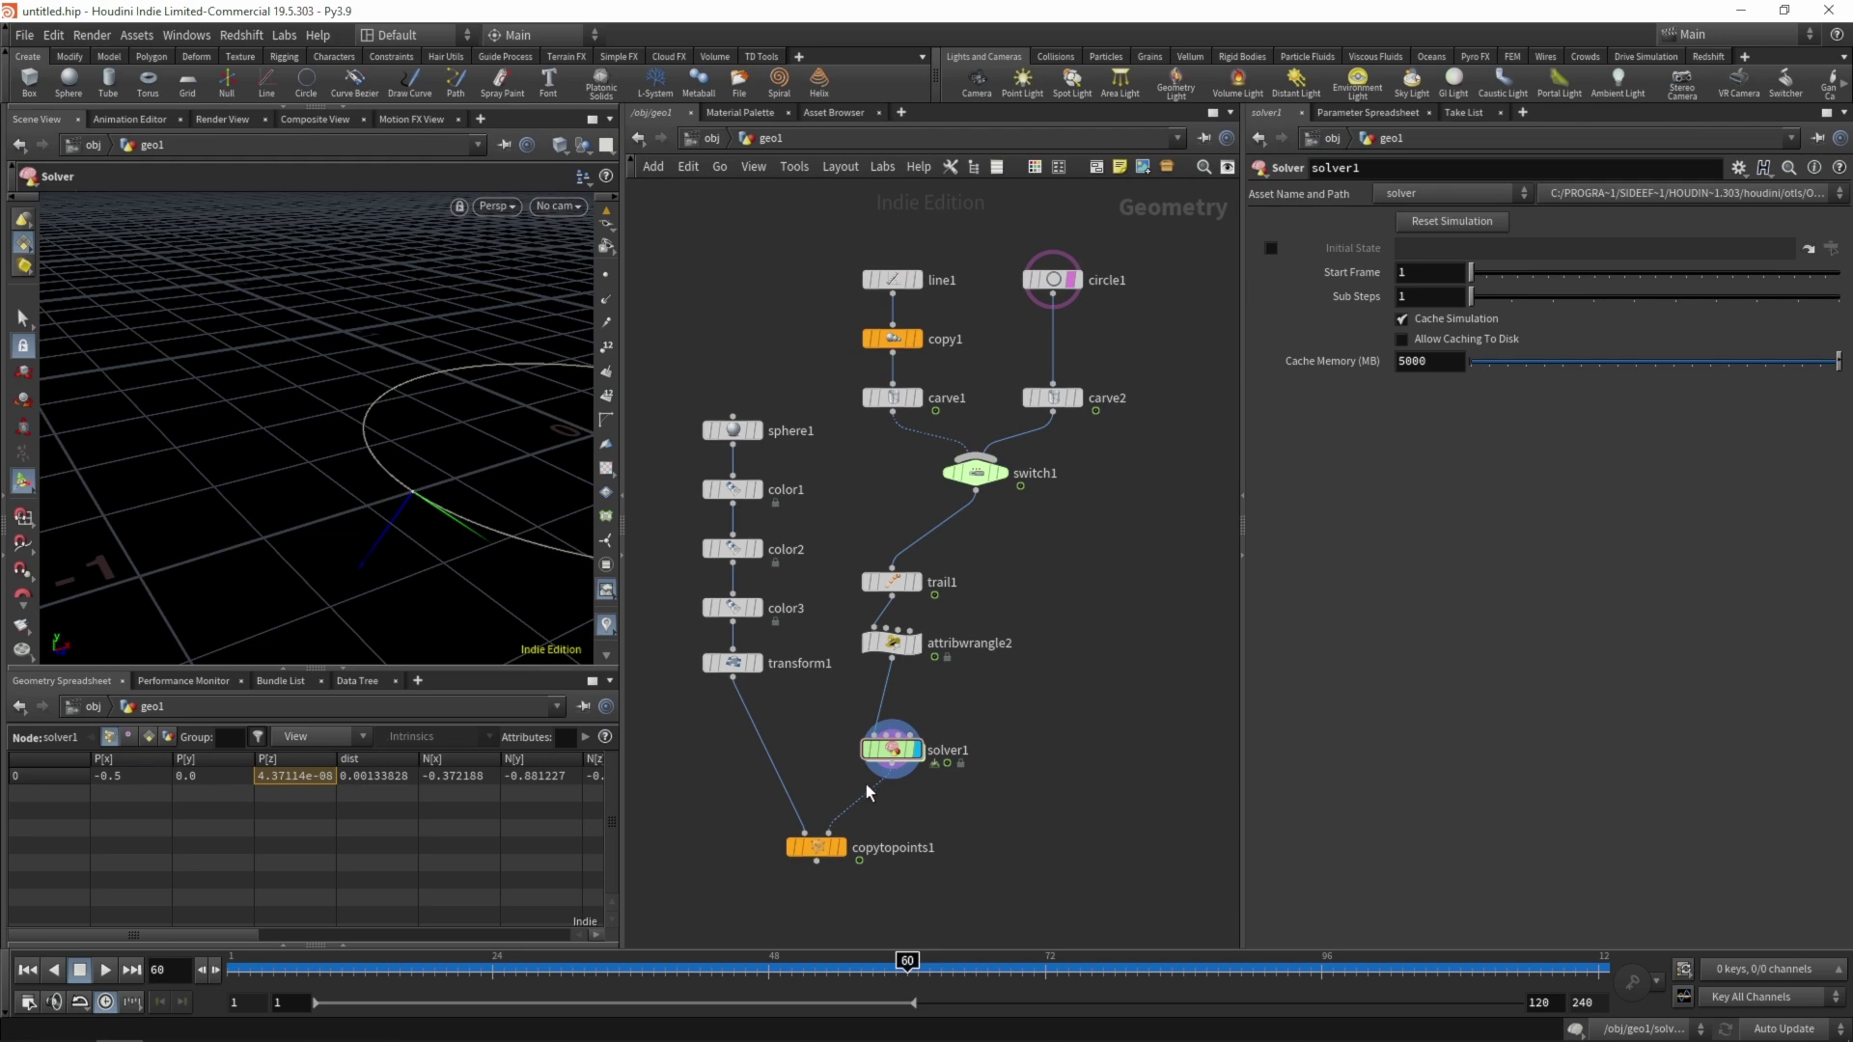
pyautogui.hotkey('ctrl', 'Left')
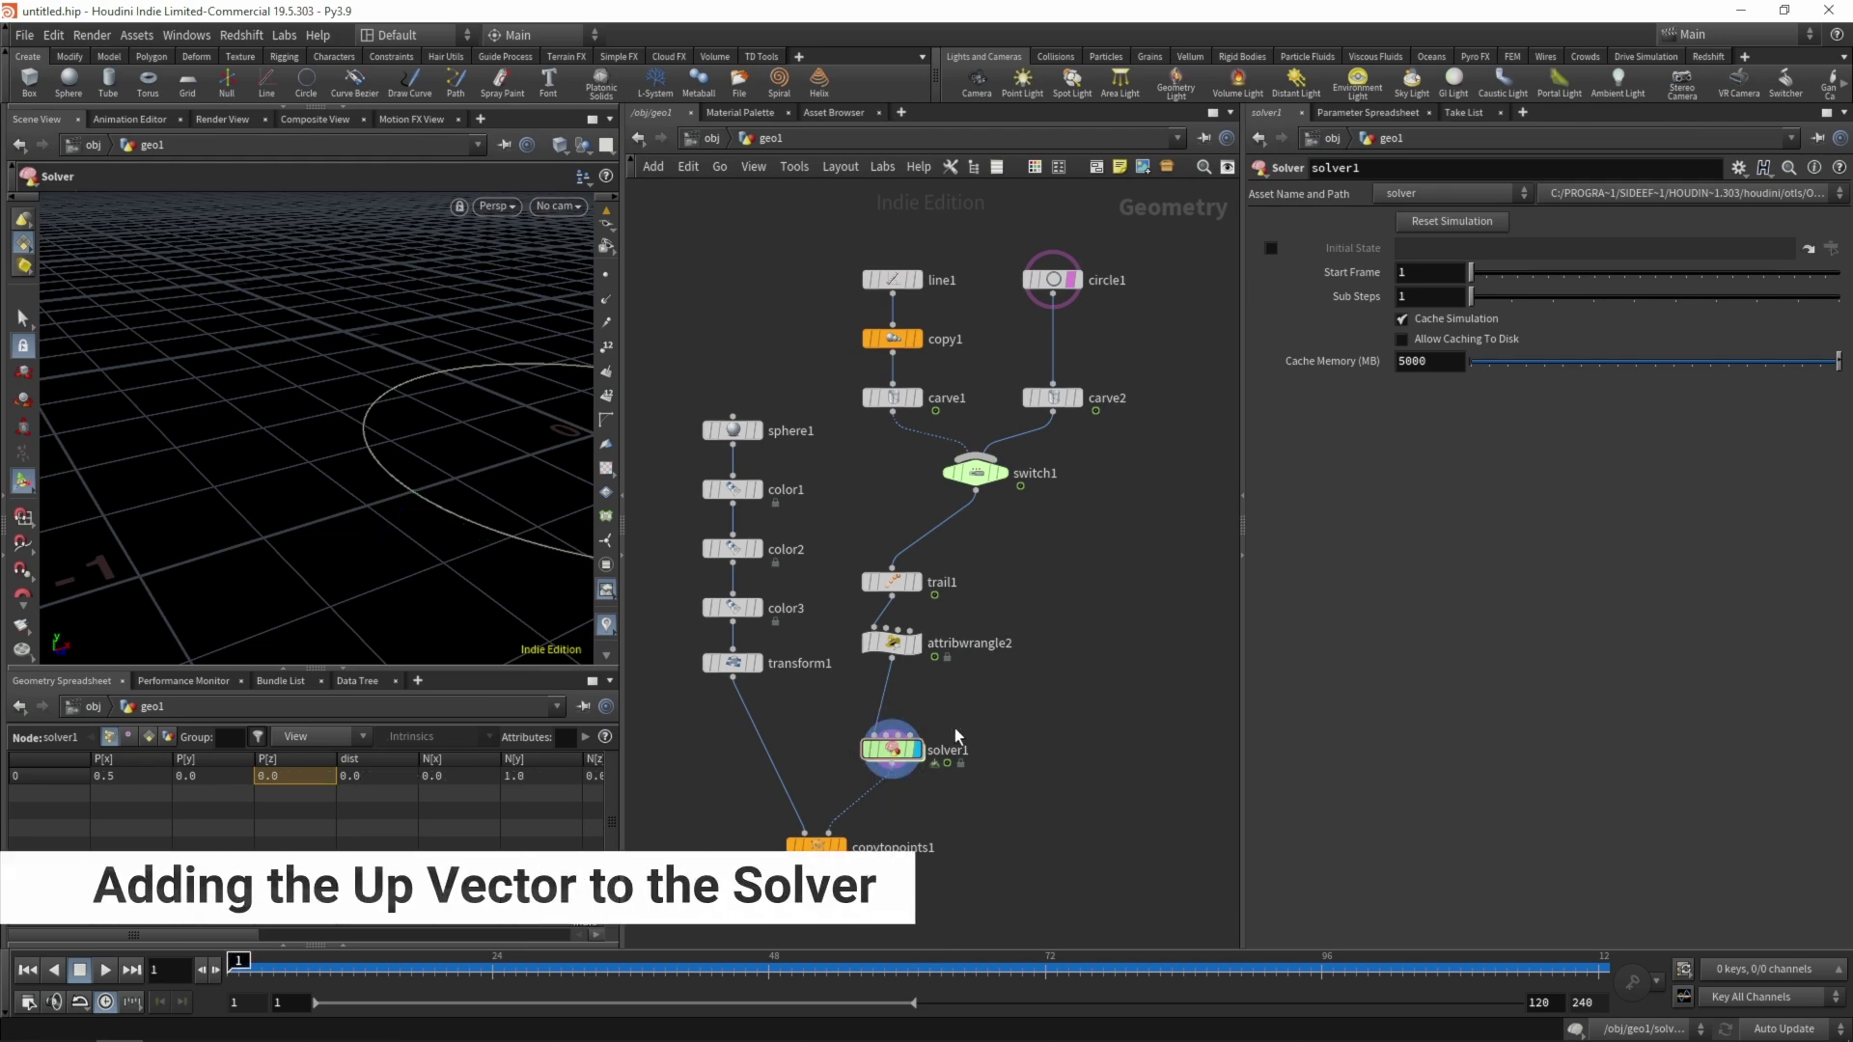
pyautogui.hotkey('space', 'h')
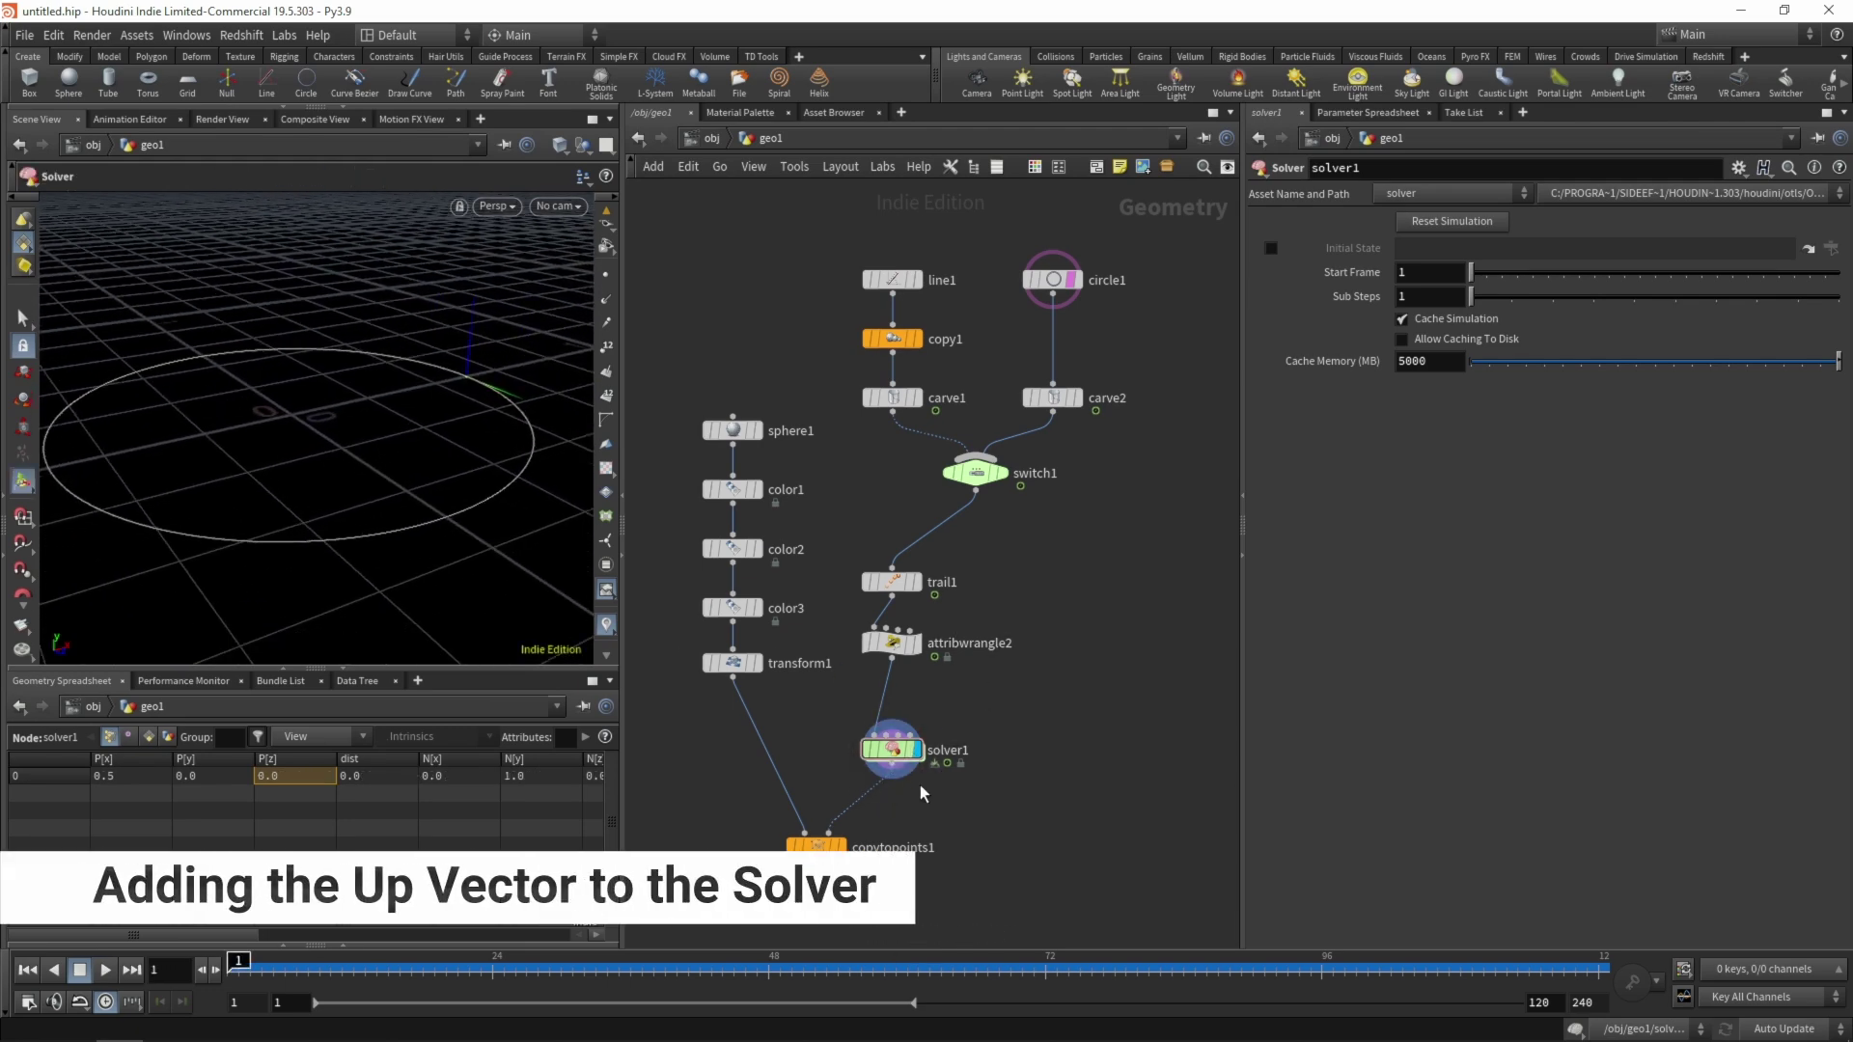
# Inside solver1, add the line vector up = point(1, "up", i@ptnum); below the N declaration in attribwrangle1's VEX code
pyautogui.doubleClick(893, 753)
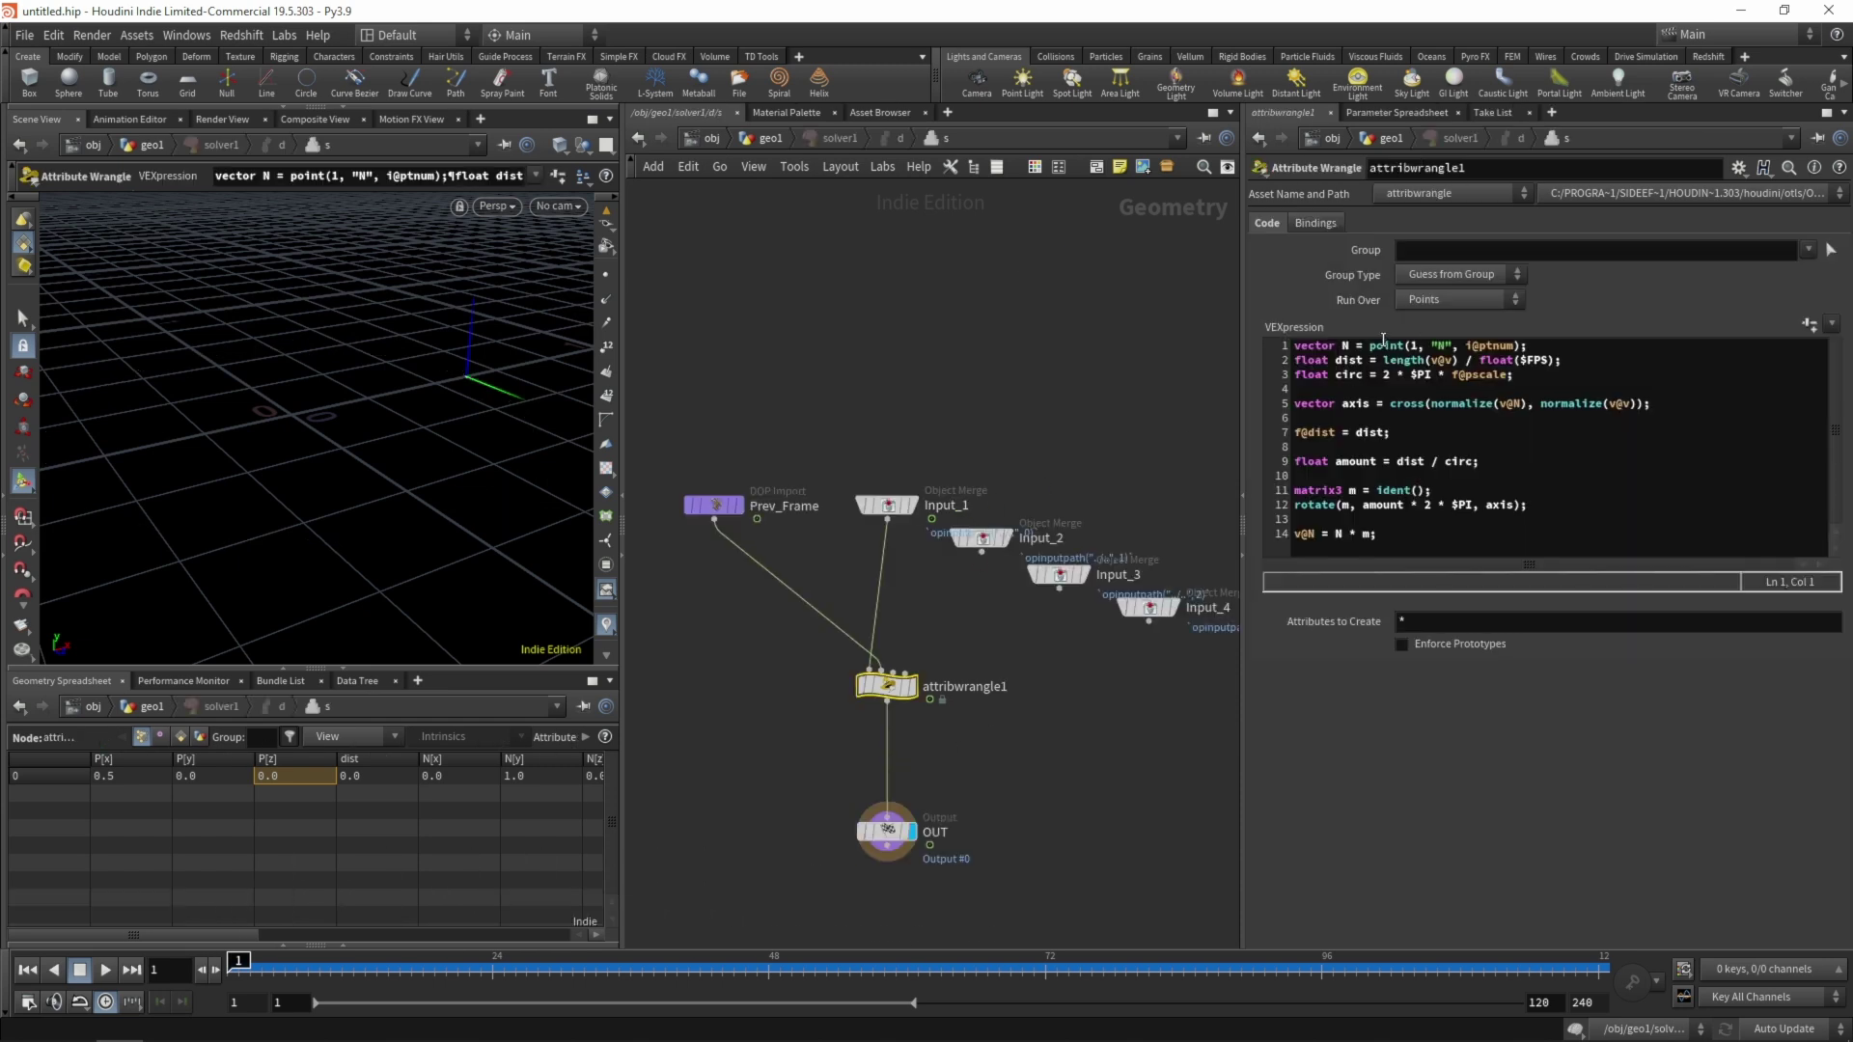
pyautogui.click(1530, 344)
pyautogui.press('Return')
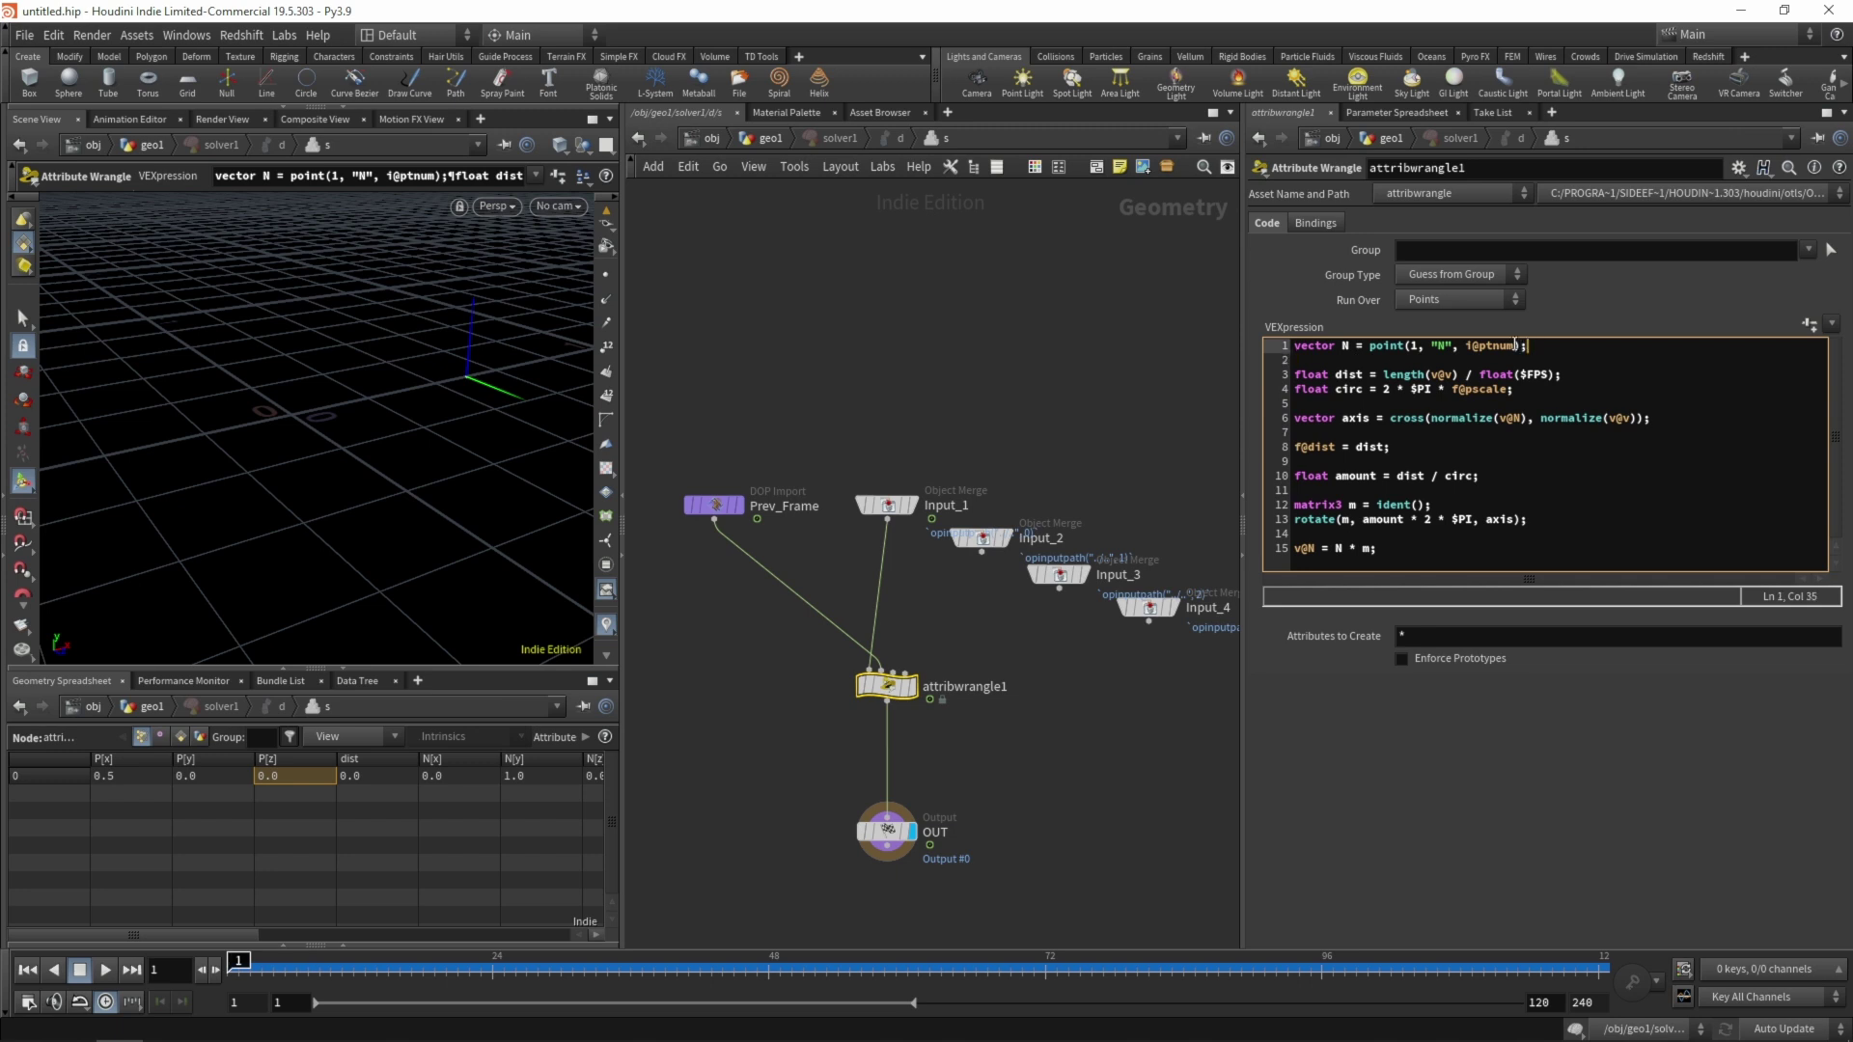
pyautogui.click(1281, 344)
pyautogui.hotkey('ctrl', 'c')
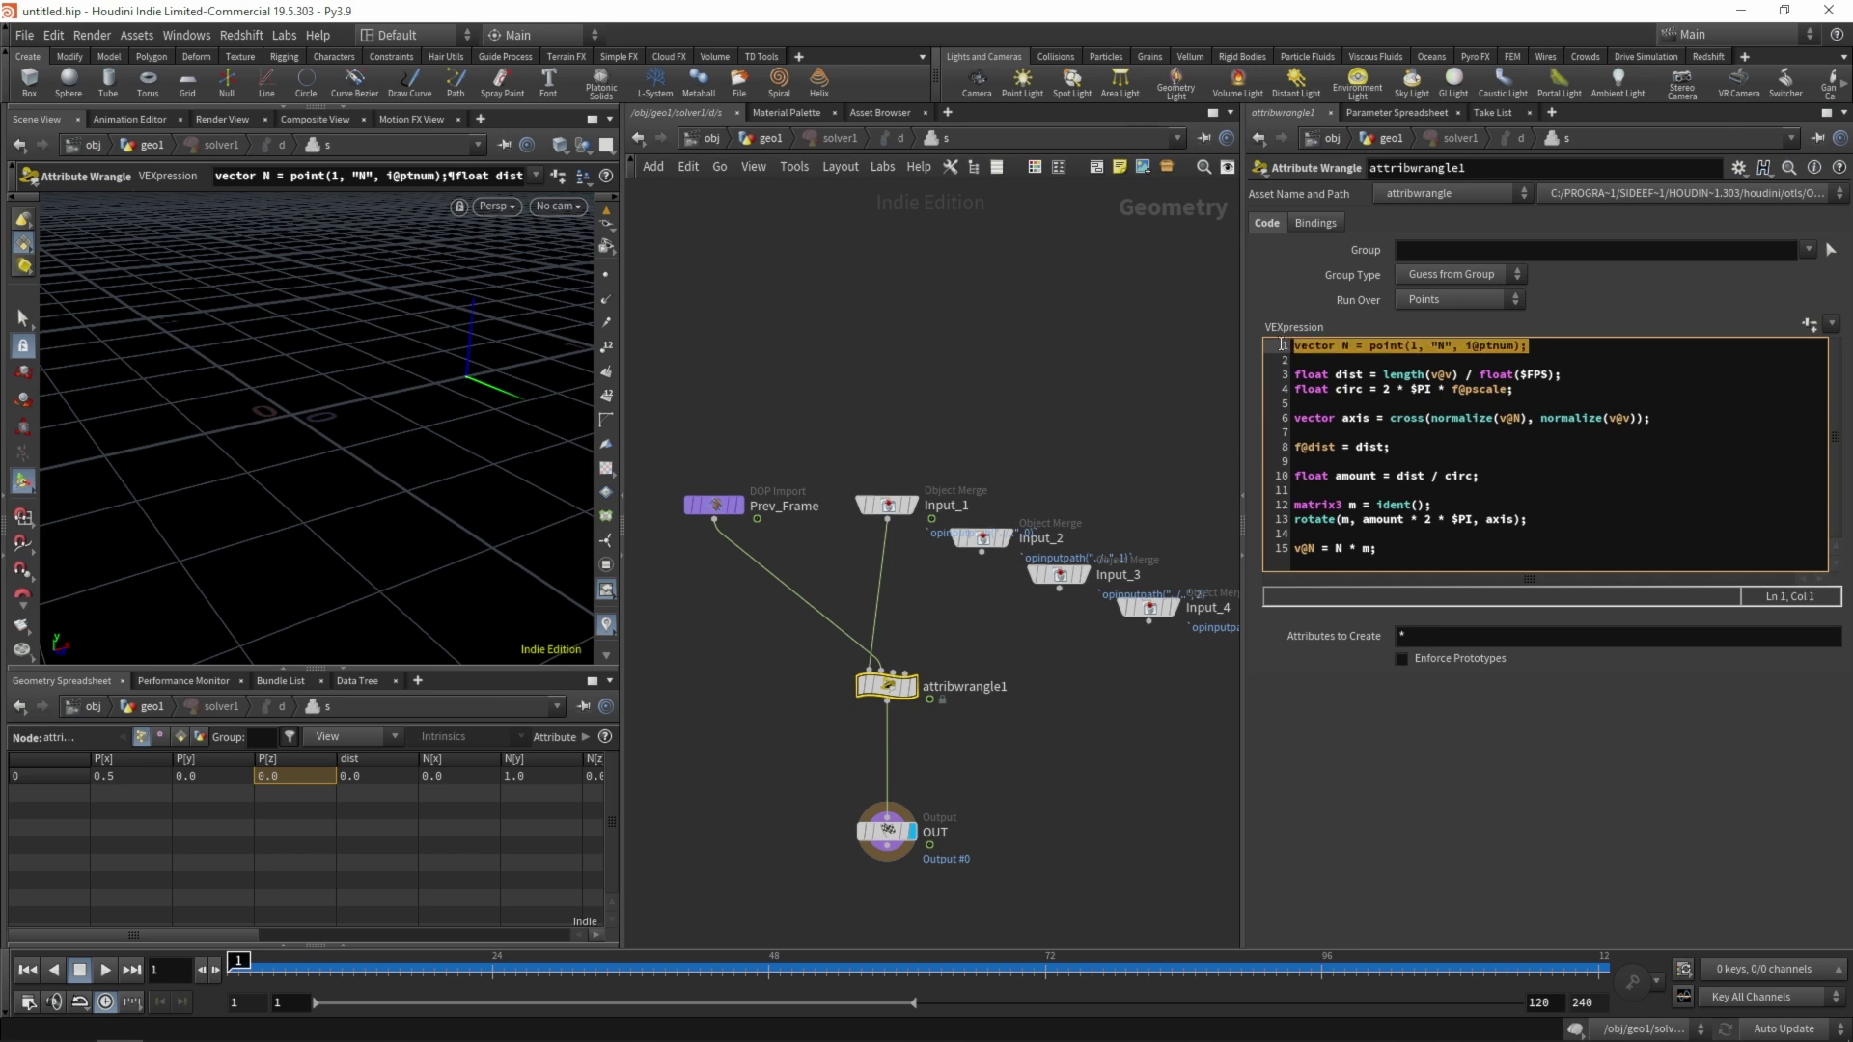
pyautogui.click(1389, 359)
pyautogui.press('Return')
pyautogui.click(1359, 354)
pyautogui.hotkey('ctrl', 'v')
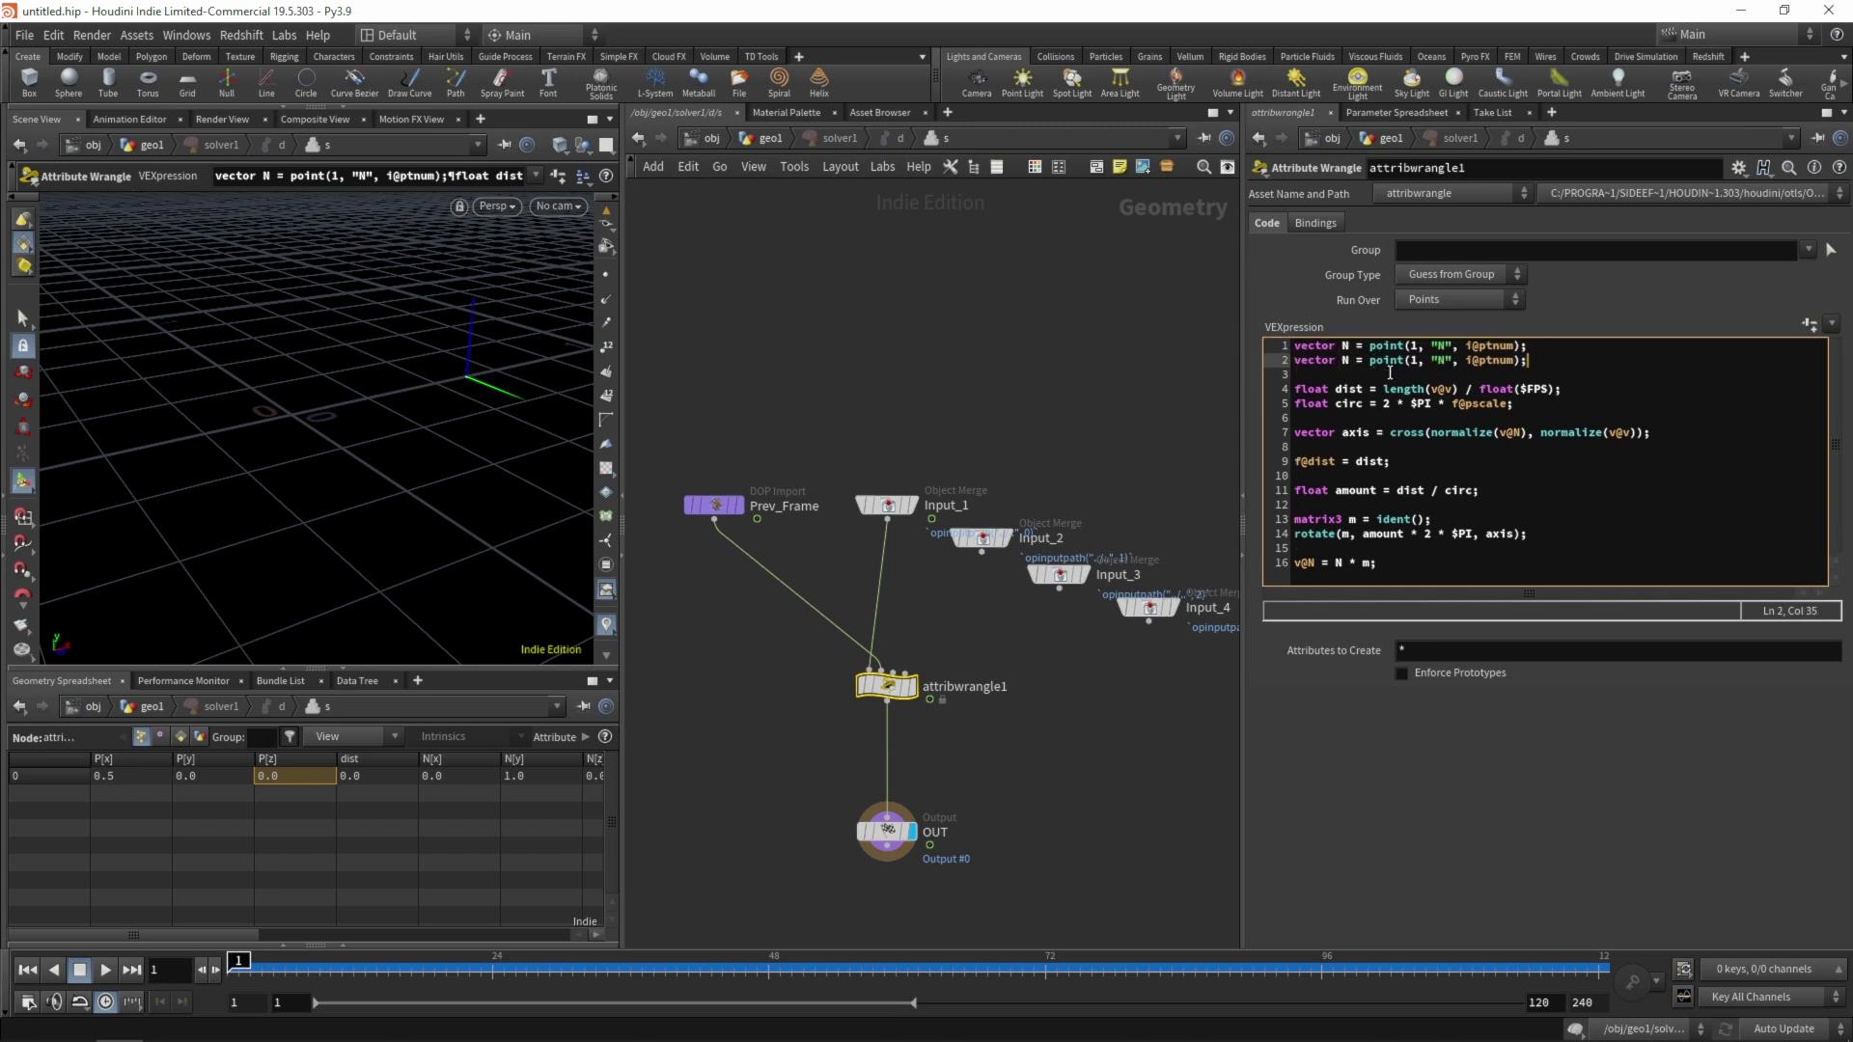
pyautogui.write('up')
pyautogui.doubleClick(1447, 360)
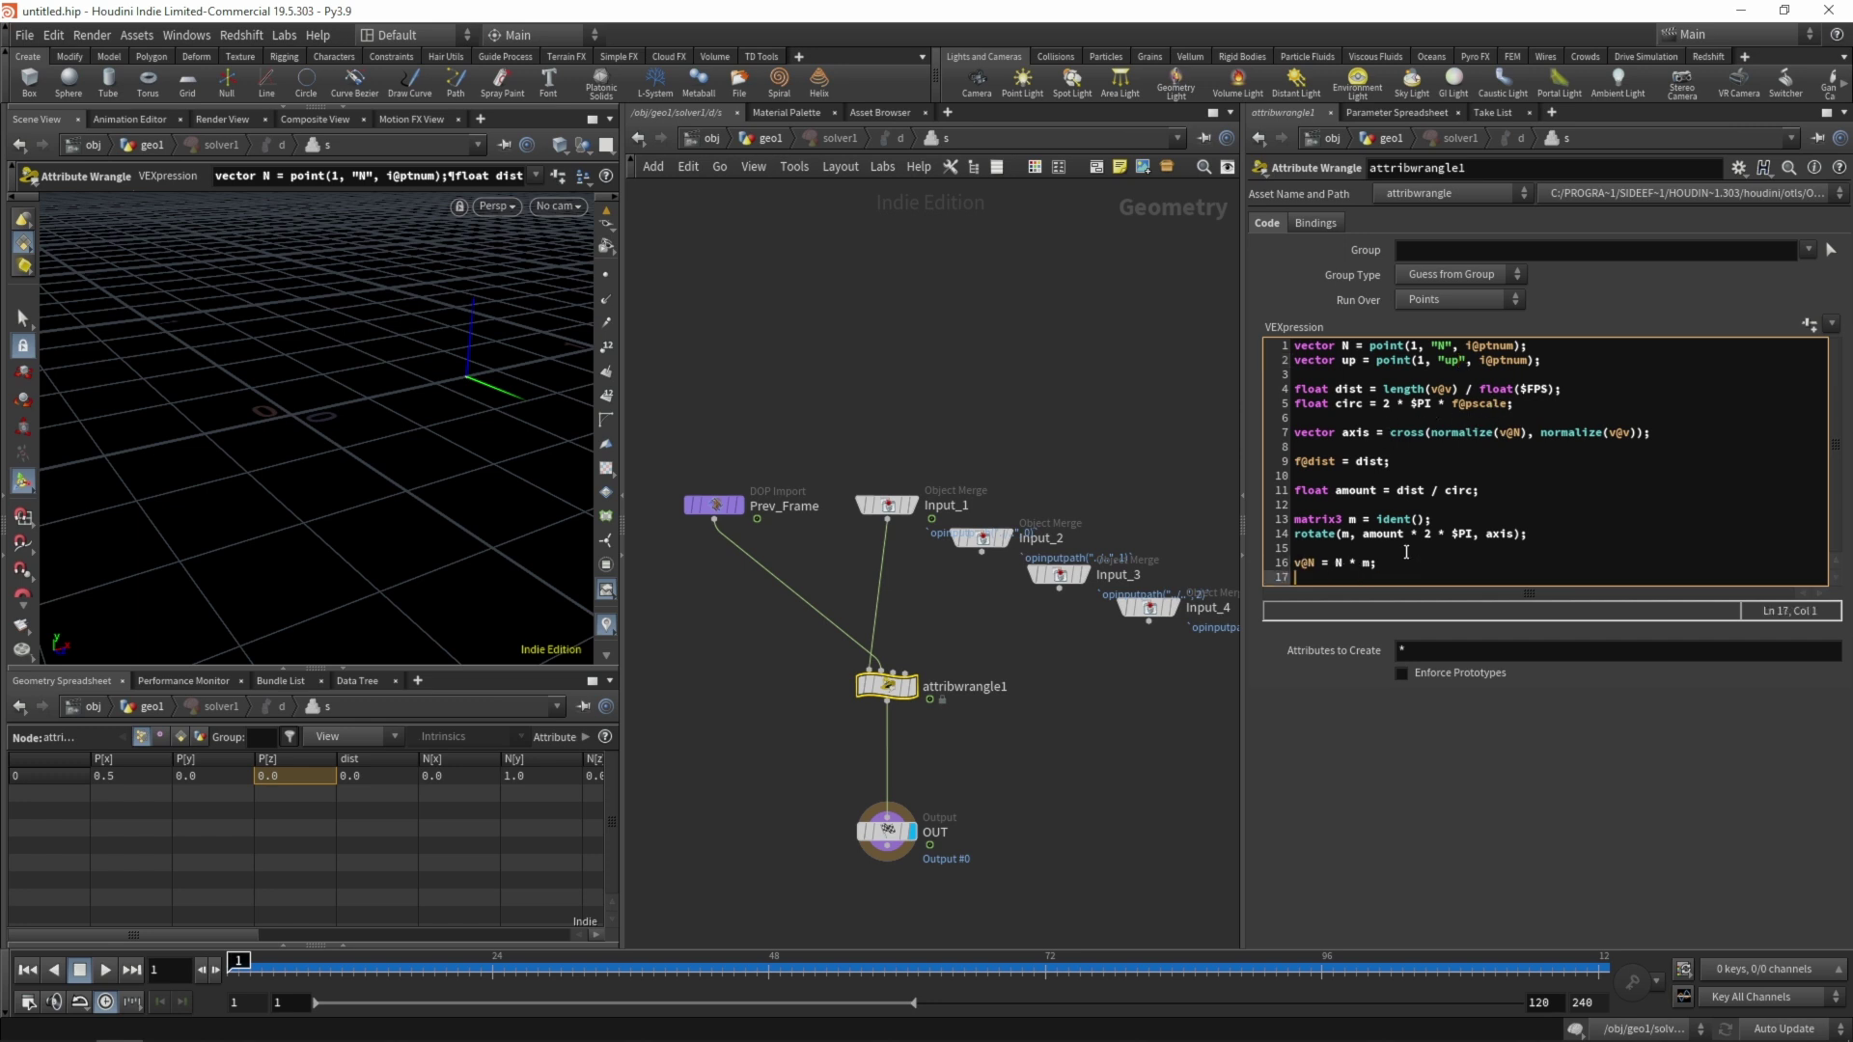
# Add the line v@up = up * m; at the end of attribwrangle1's VEX code, below the v@N assignment
pyautogui.write('v@up =')
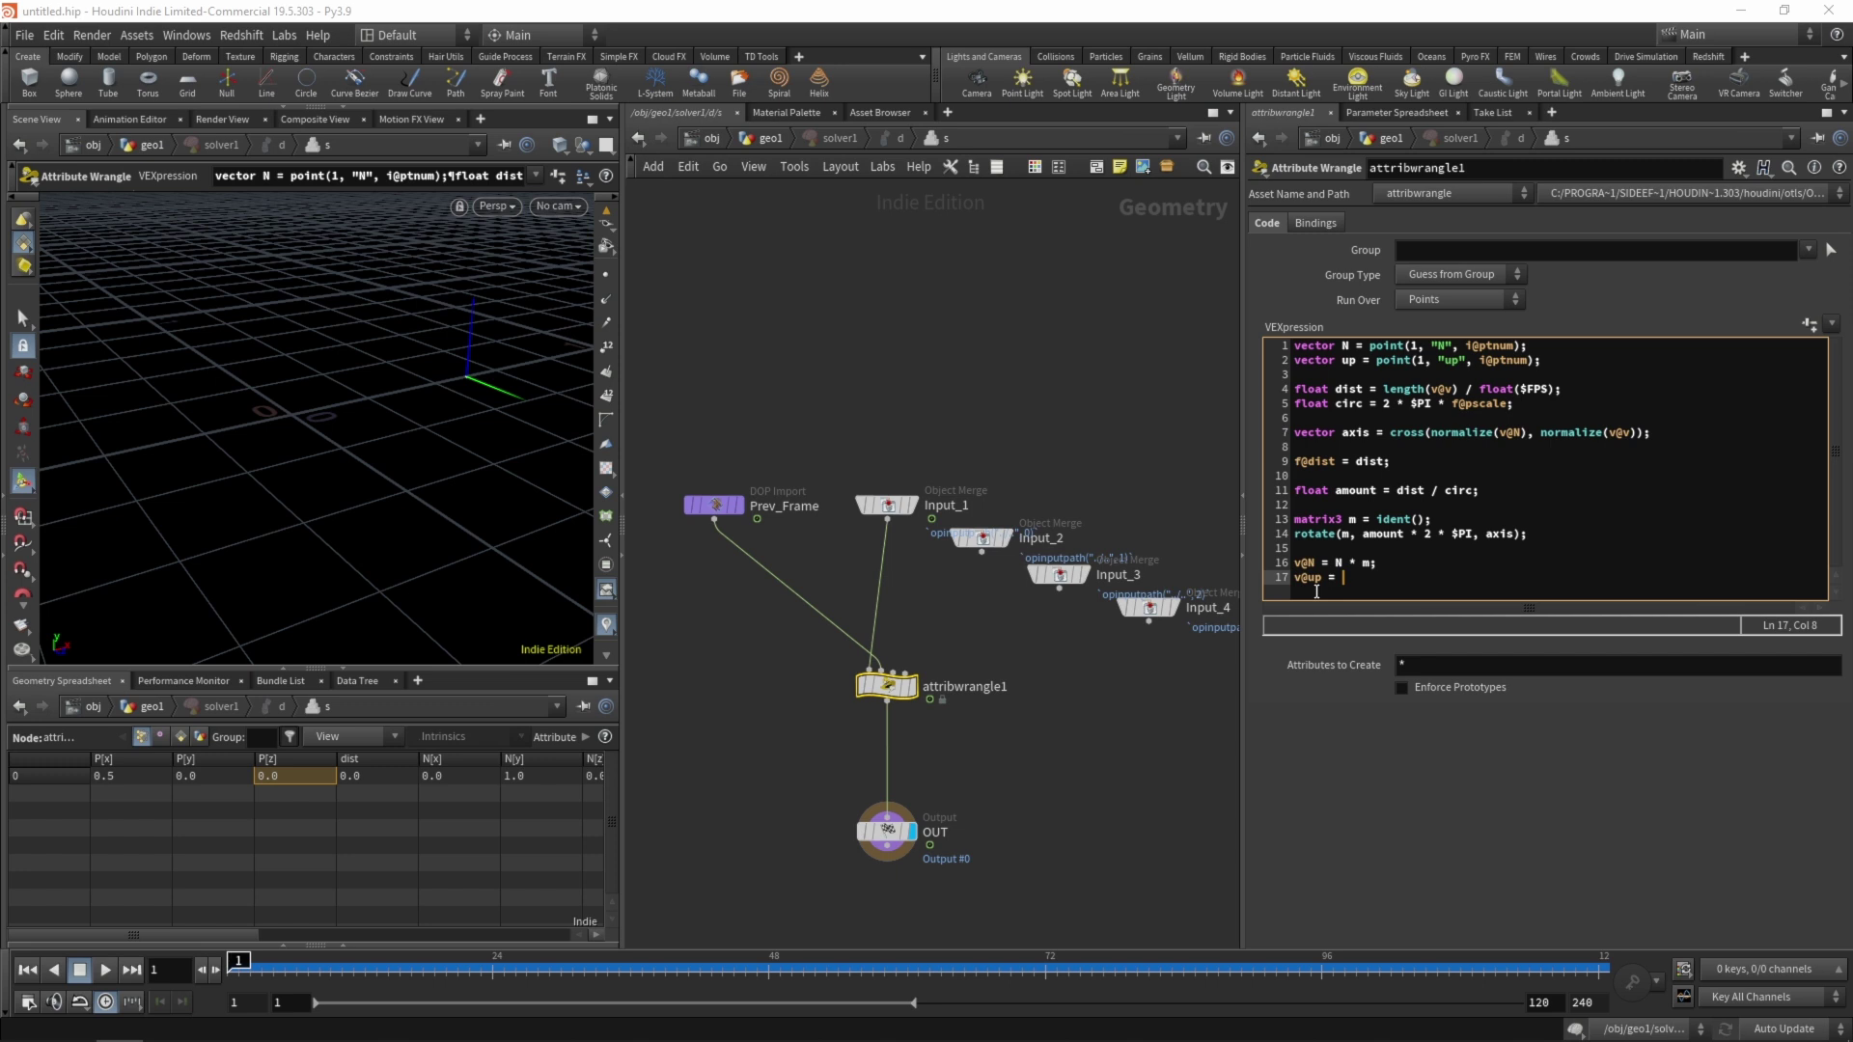
pyautogui.moveTo(1372, 360)
pyautogui.mouseDown()
pyautogui.moveTo(1531, 353)
pyautogui.moveTo(1380, 359)
pyautogui.mouseUp()
pyautogui.click(1353, 575)
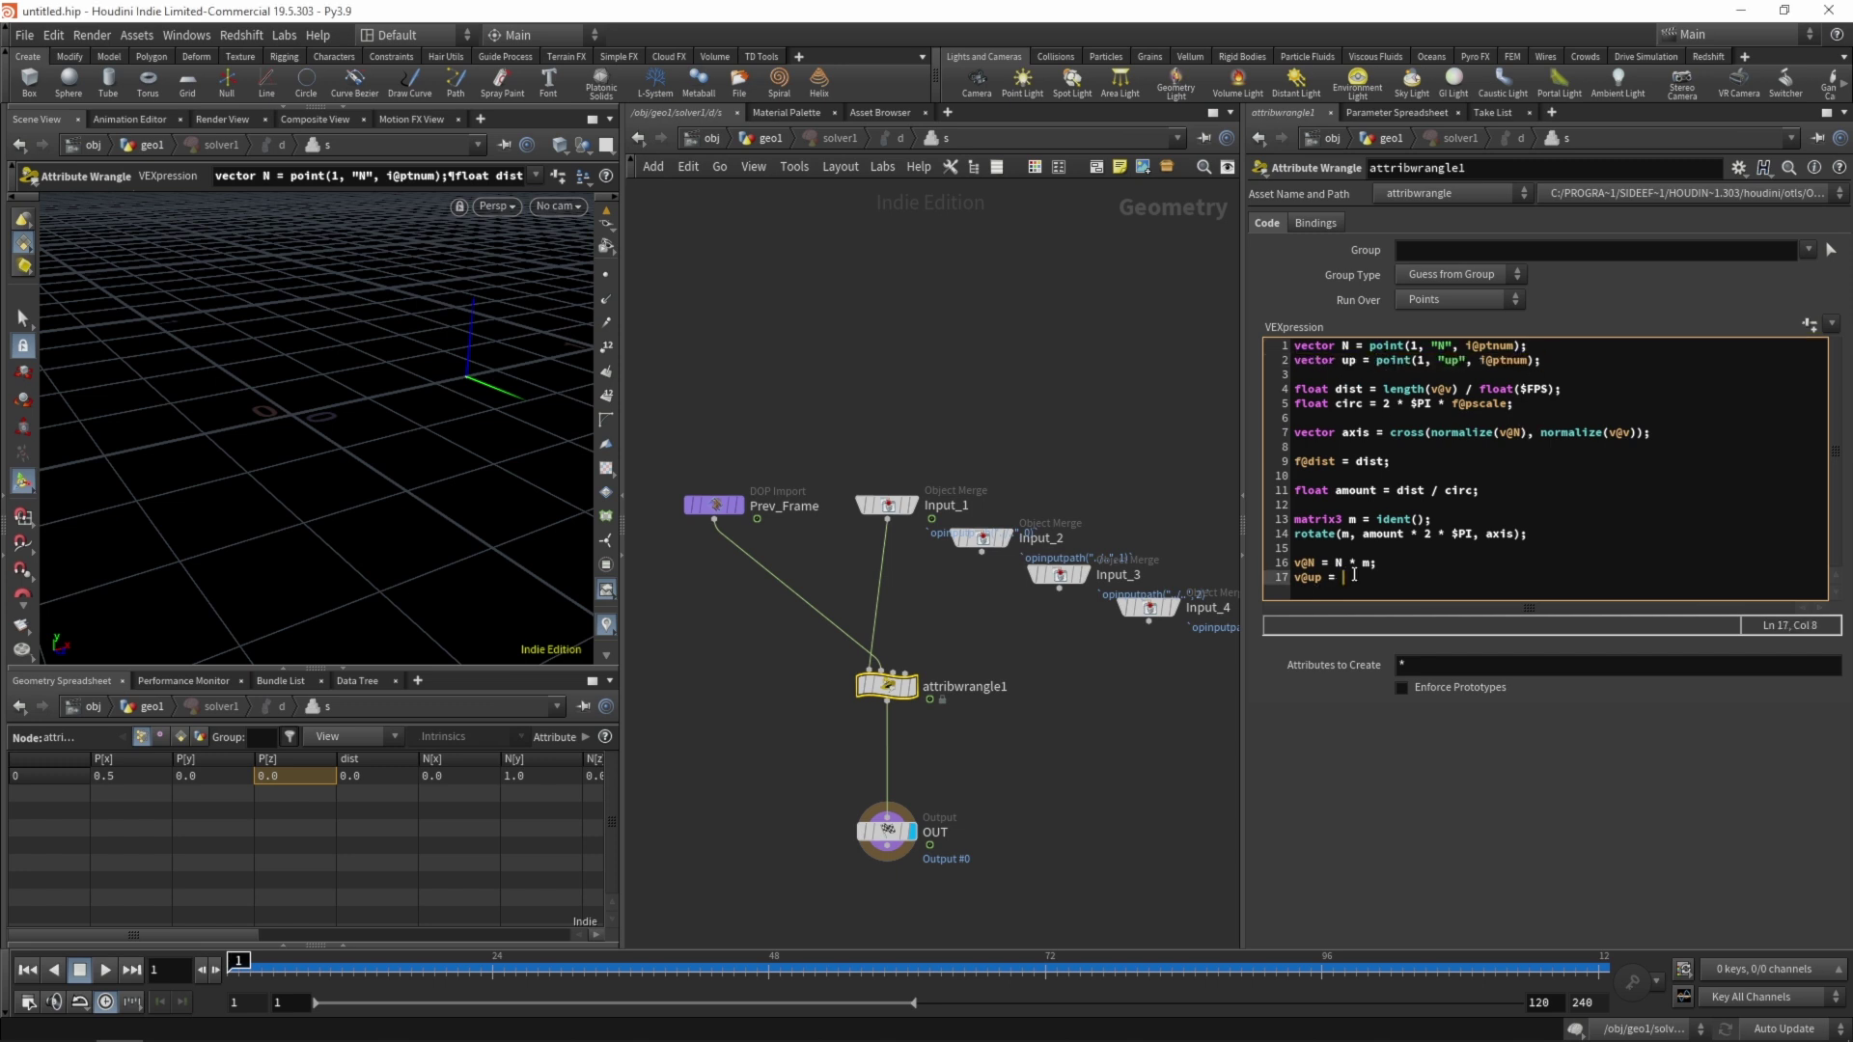
pyautogui.write('up * ')
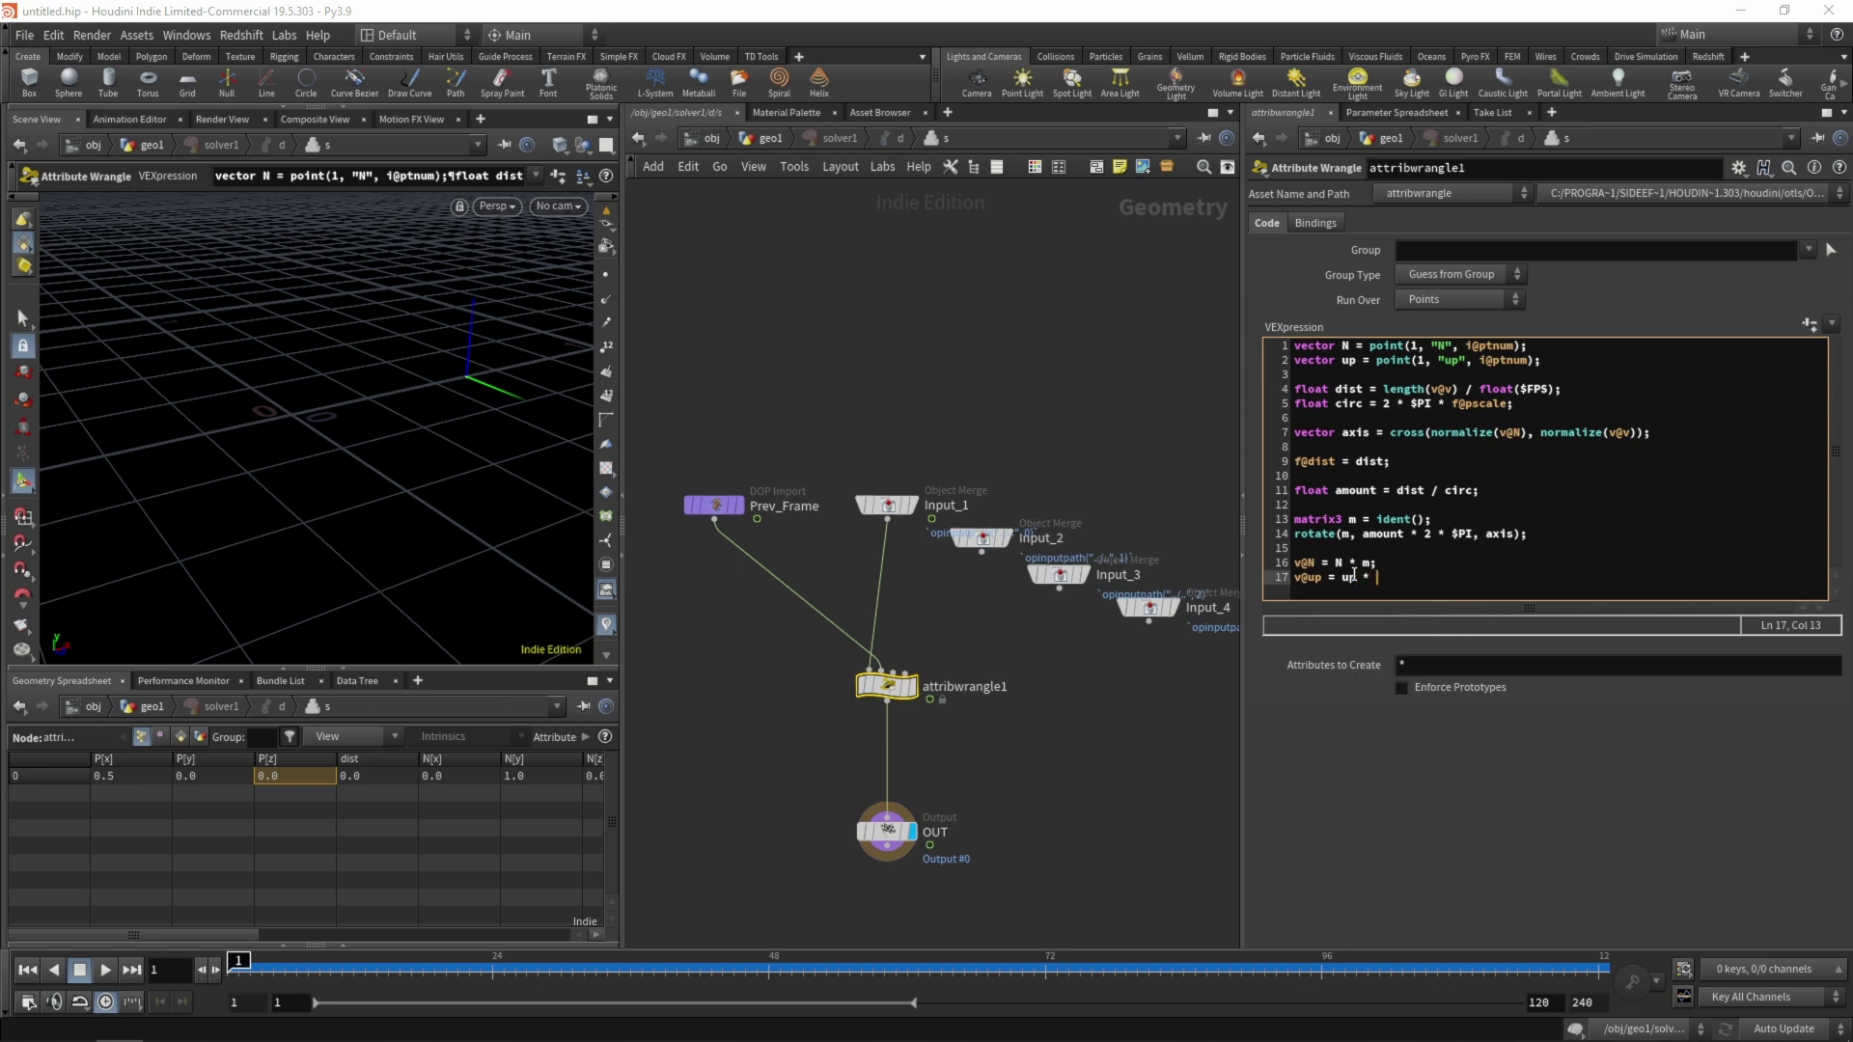
pyautogui.write('m')
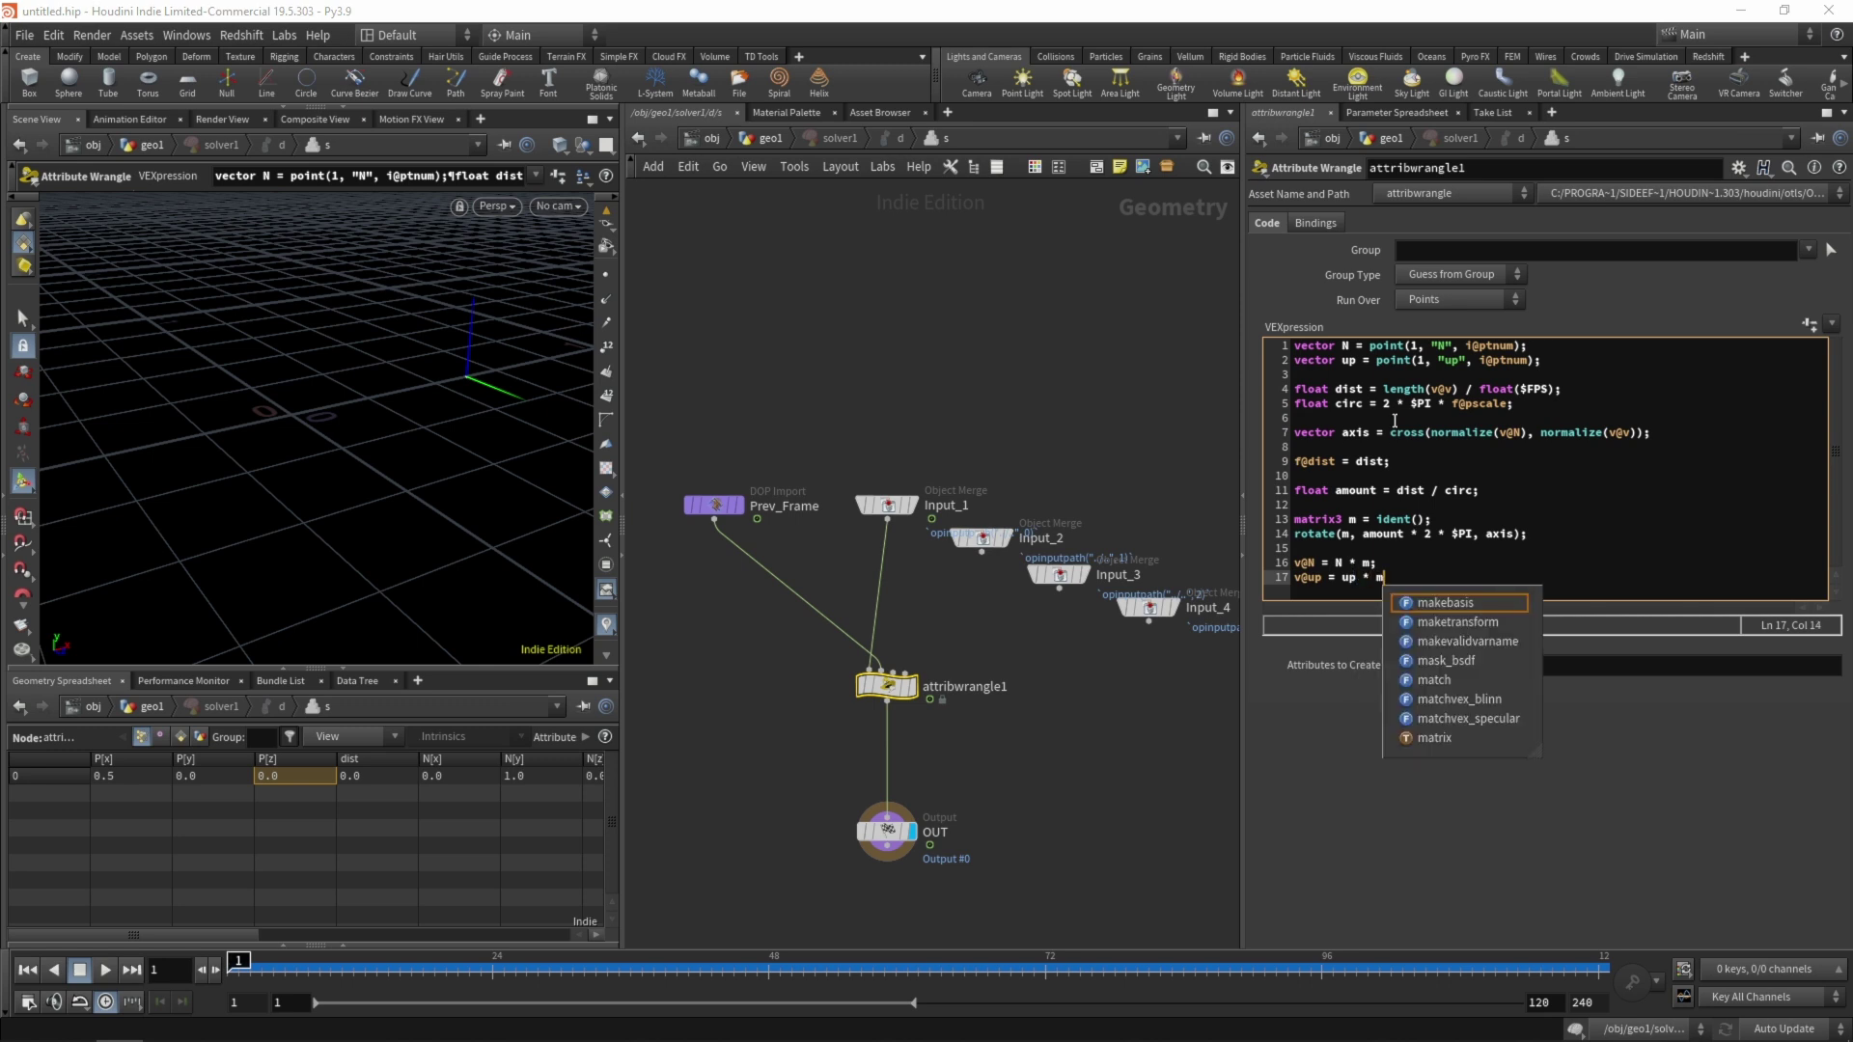
pyautogui.write(';')
# Return to the geo1 network and scrub to frame 34 to examine how N and up rotate together along the circle
pyautogui.press('u')
pyautogui.press('u')
pyautogui.press('u')
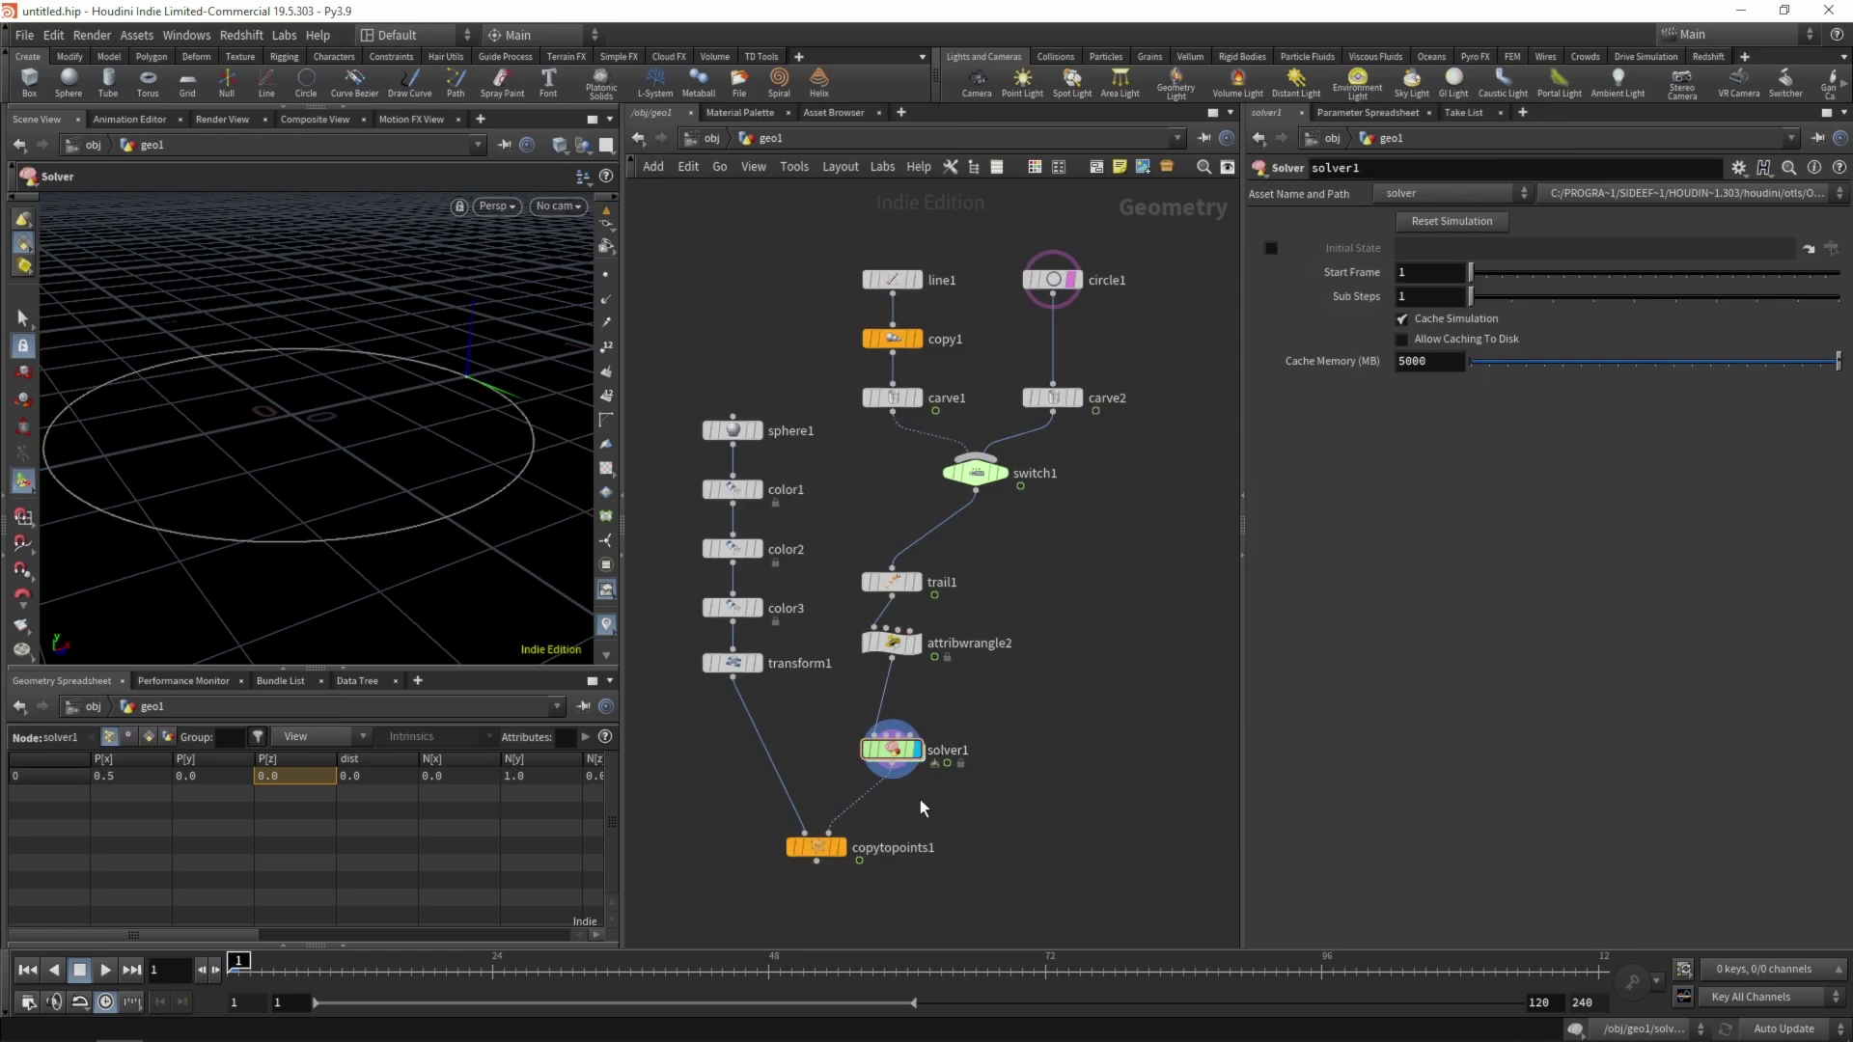
pyautogui.click(250, 960)
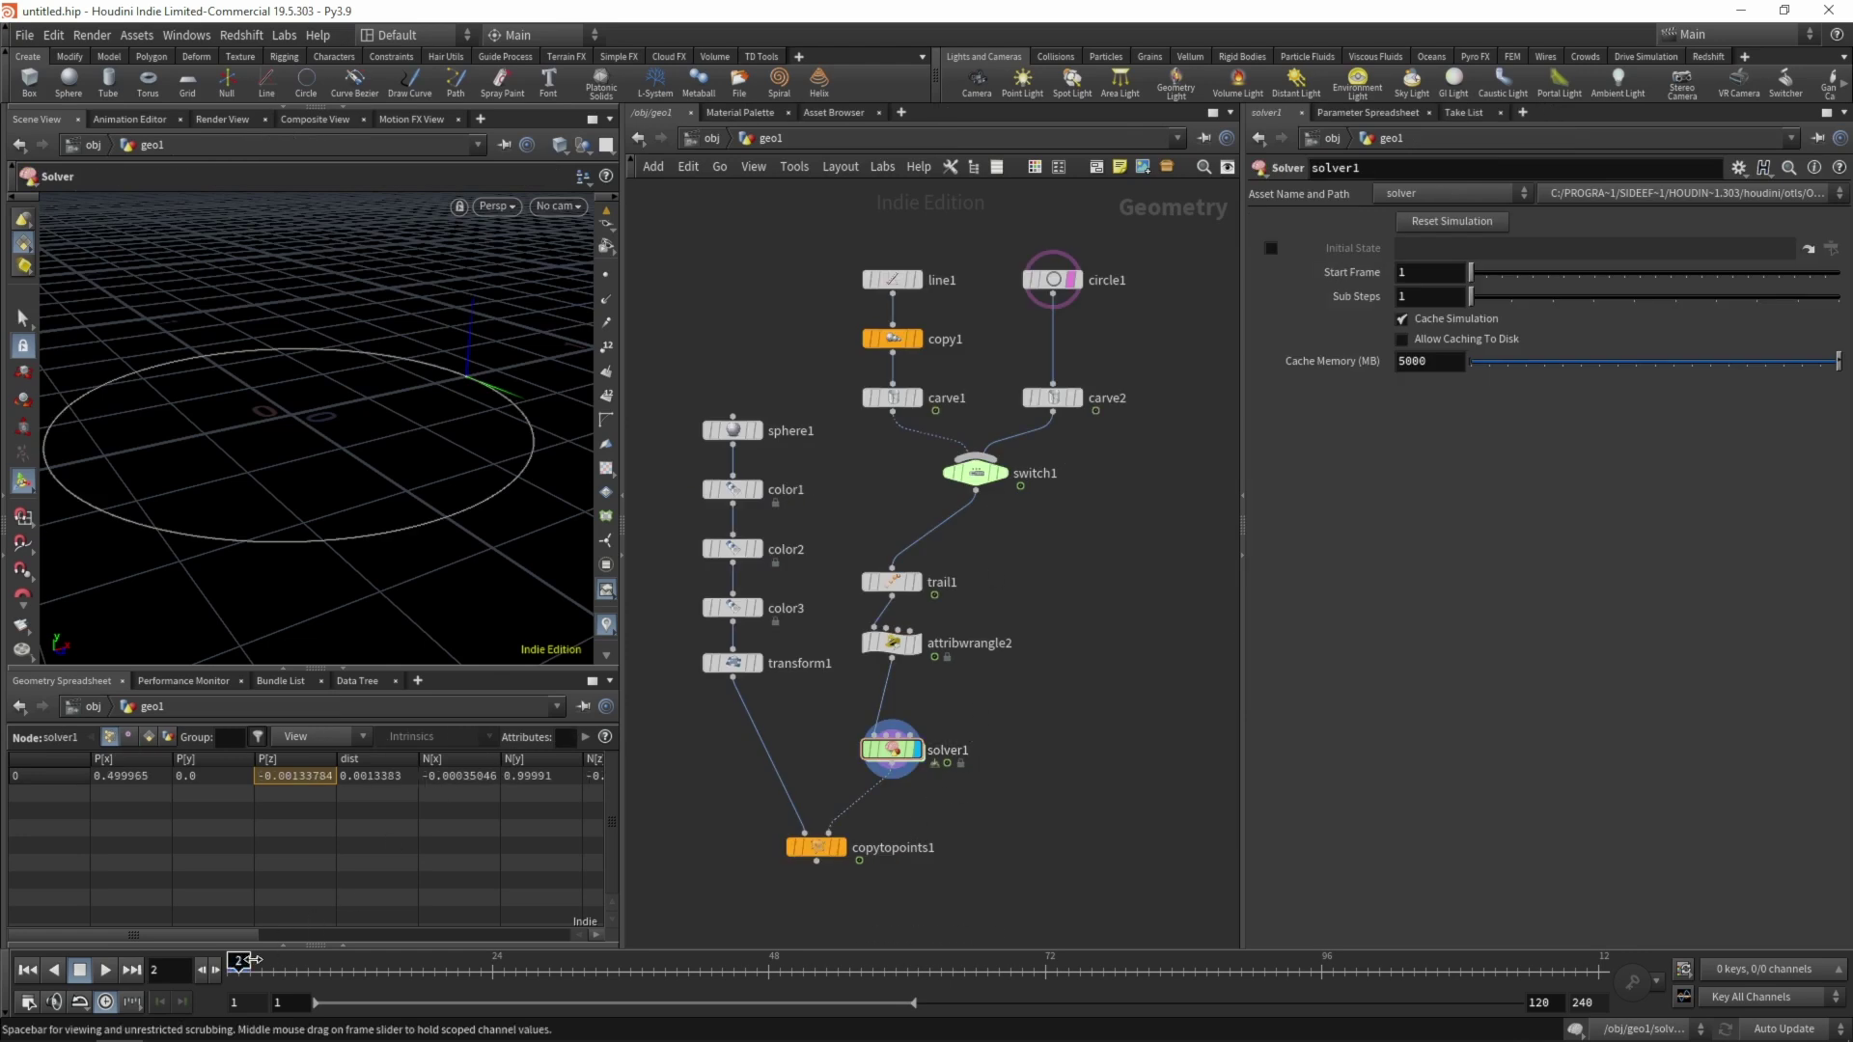
pyautogui.moveTo(310, 955); pyautogui.dragTo(617, 915)
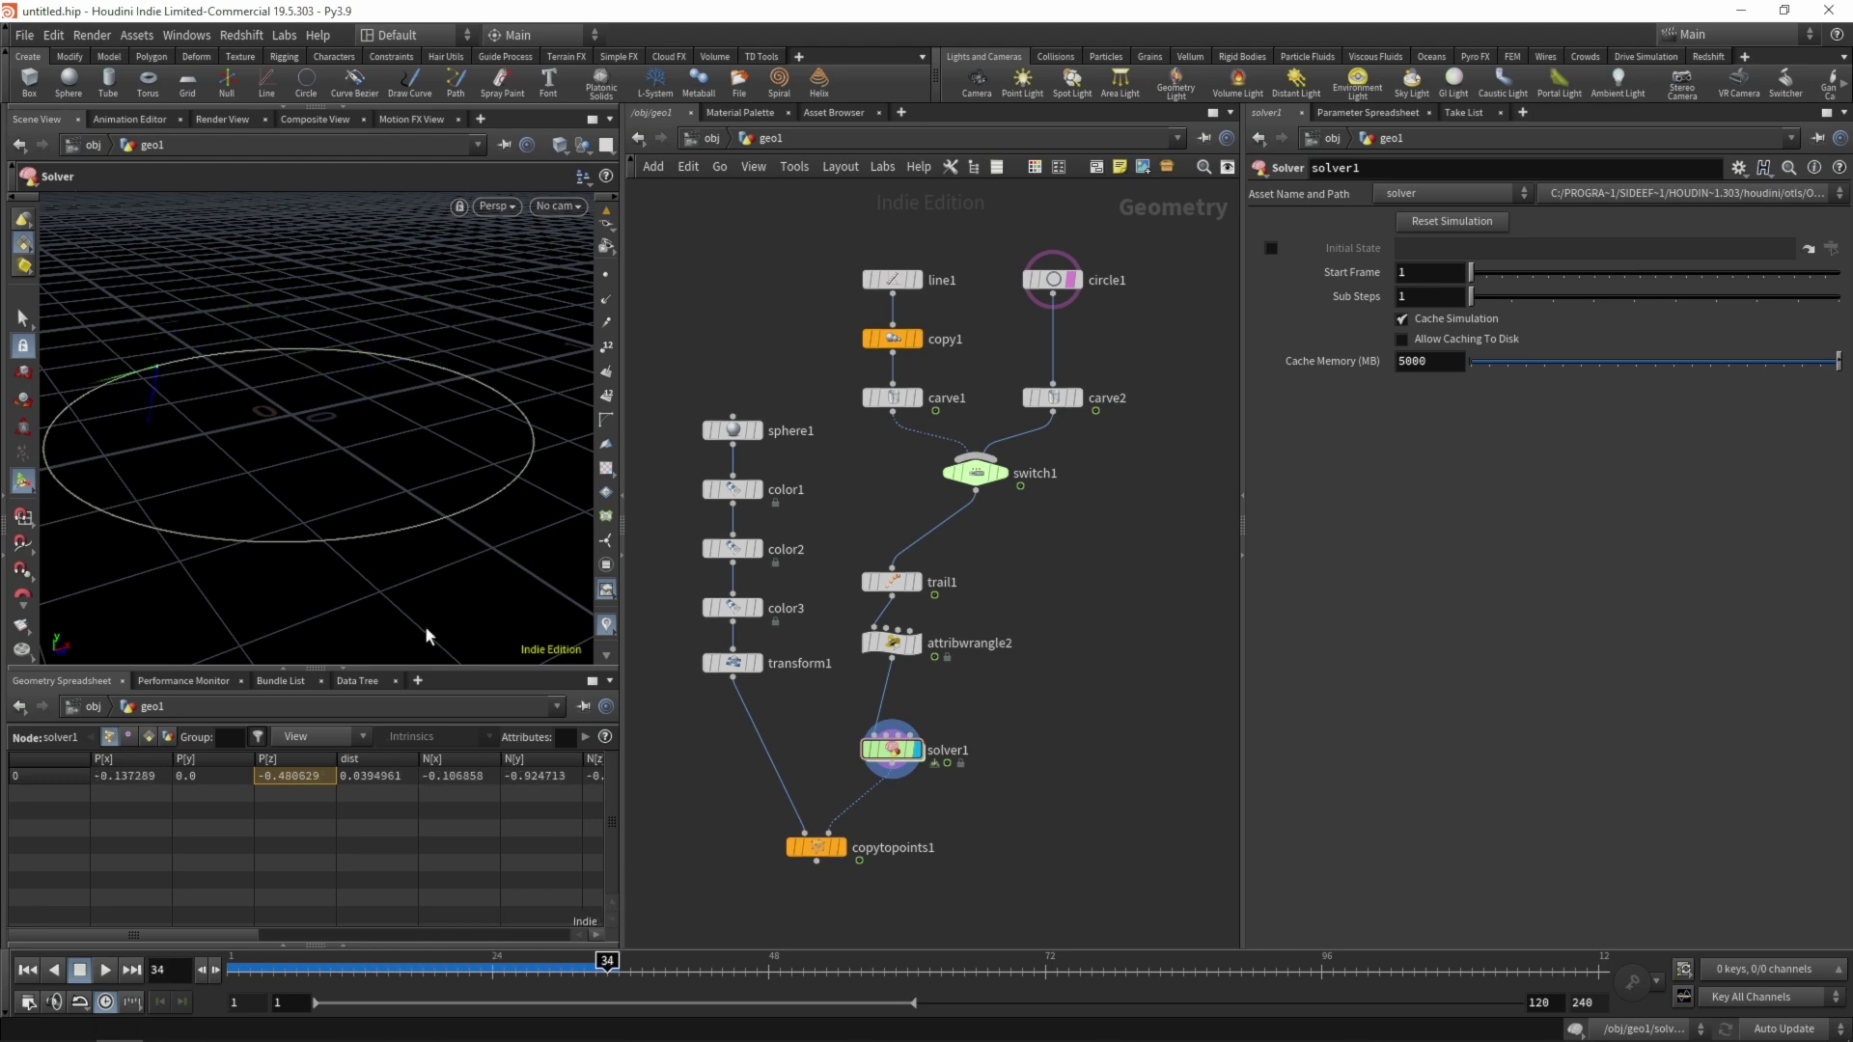
pyautogui.press('Escape')
pyautogui.moveTo(178, 333); pyautogui.dragTo(405, 396)
# Display copytopoints1 with the vector visualizers turned off and play the sphere animation from frame 1
pyautogui.click(841, 847)
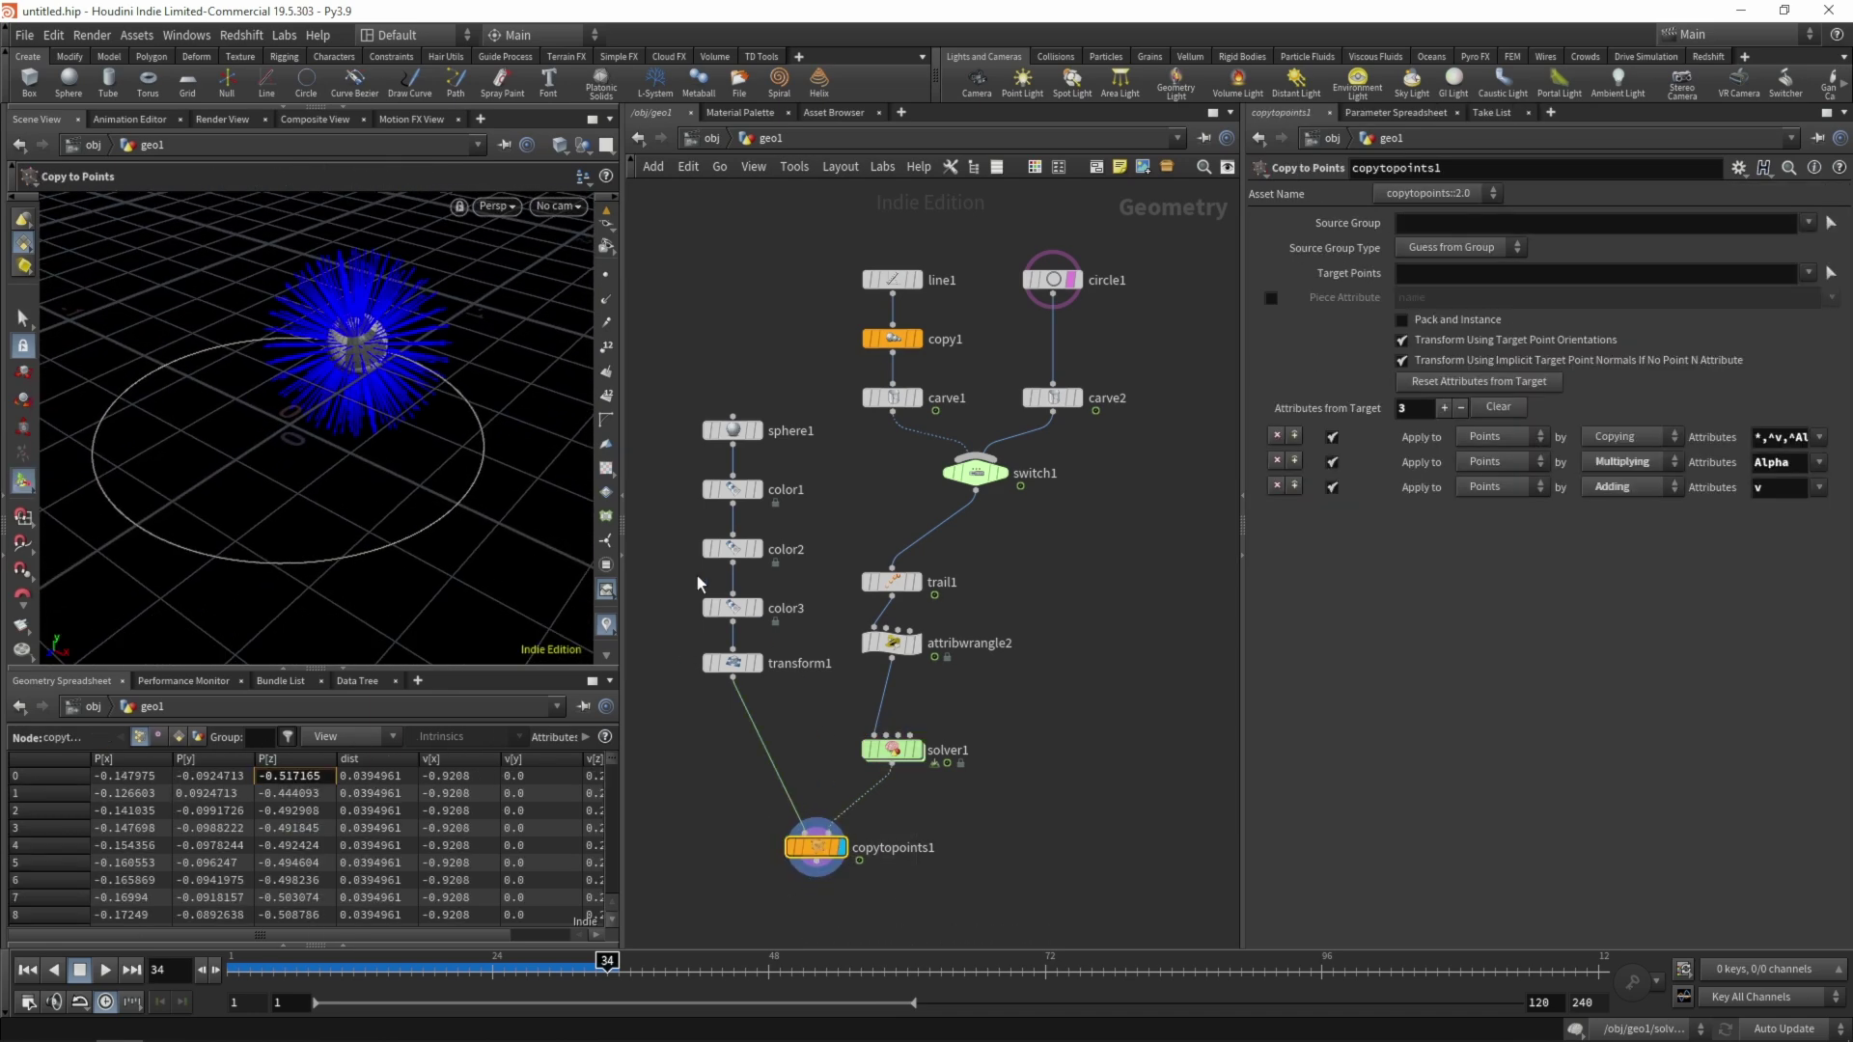
pyautogui.click(606, 625)
pyautogui.hotkey('ctrl', 'Left')
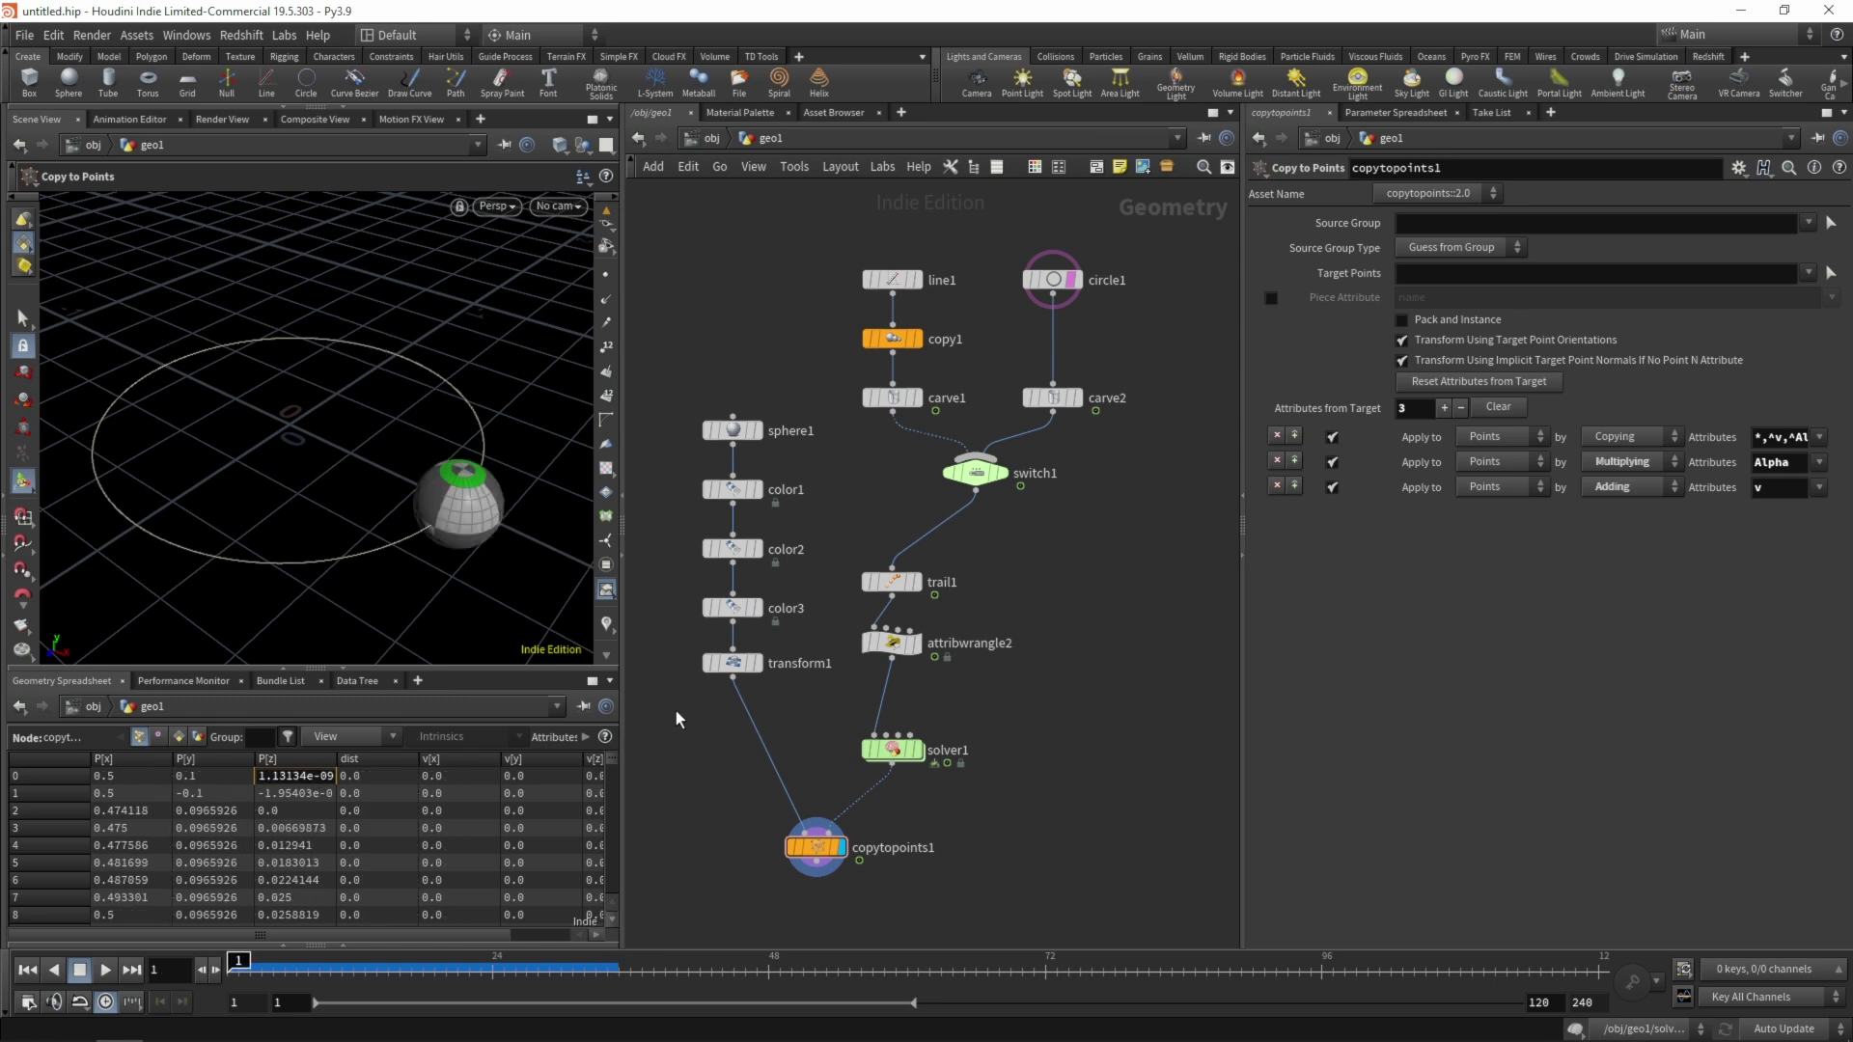
pyautogui.press('Up')
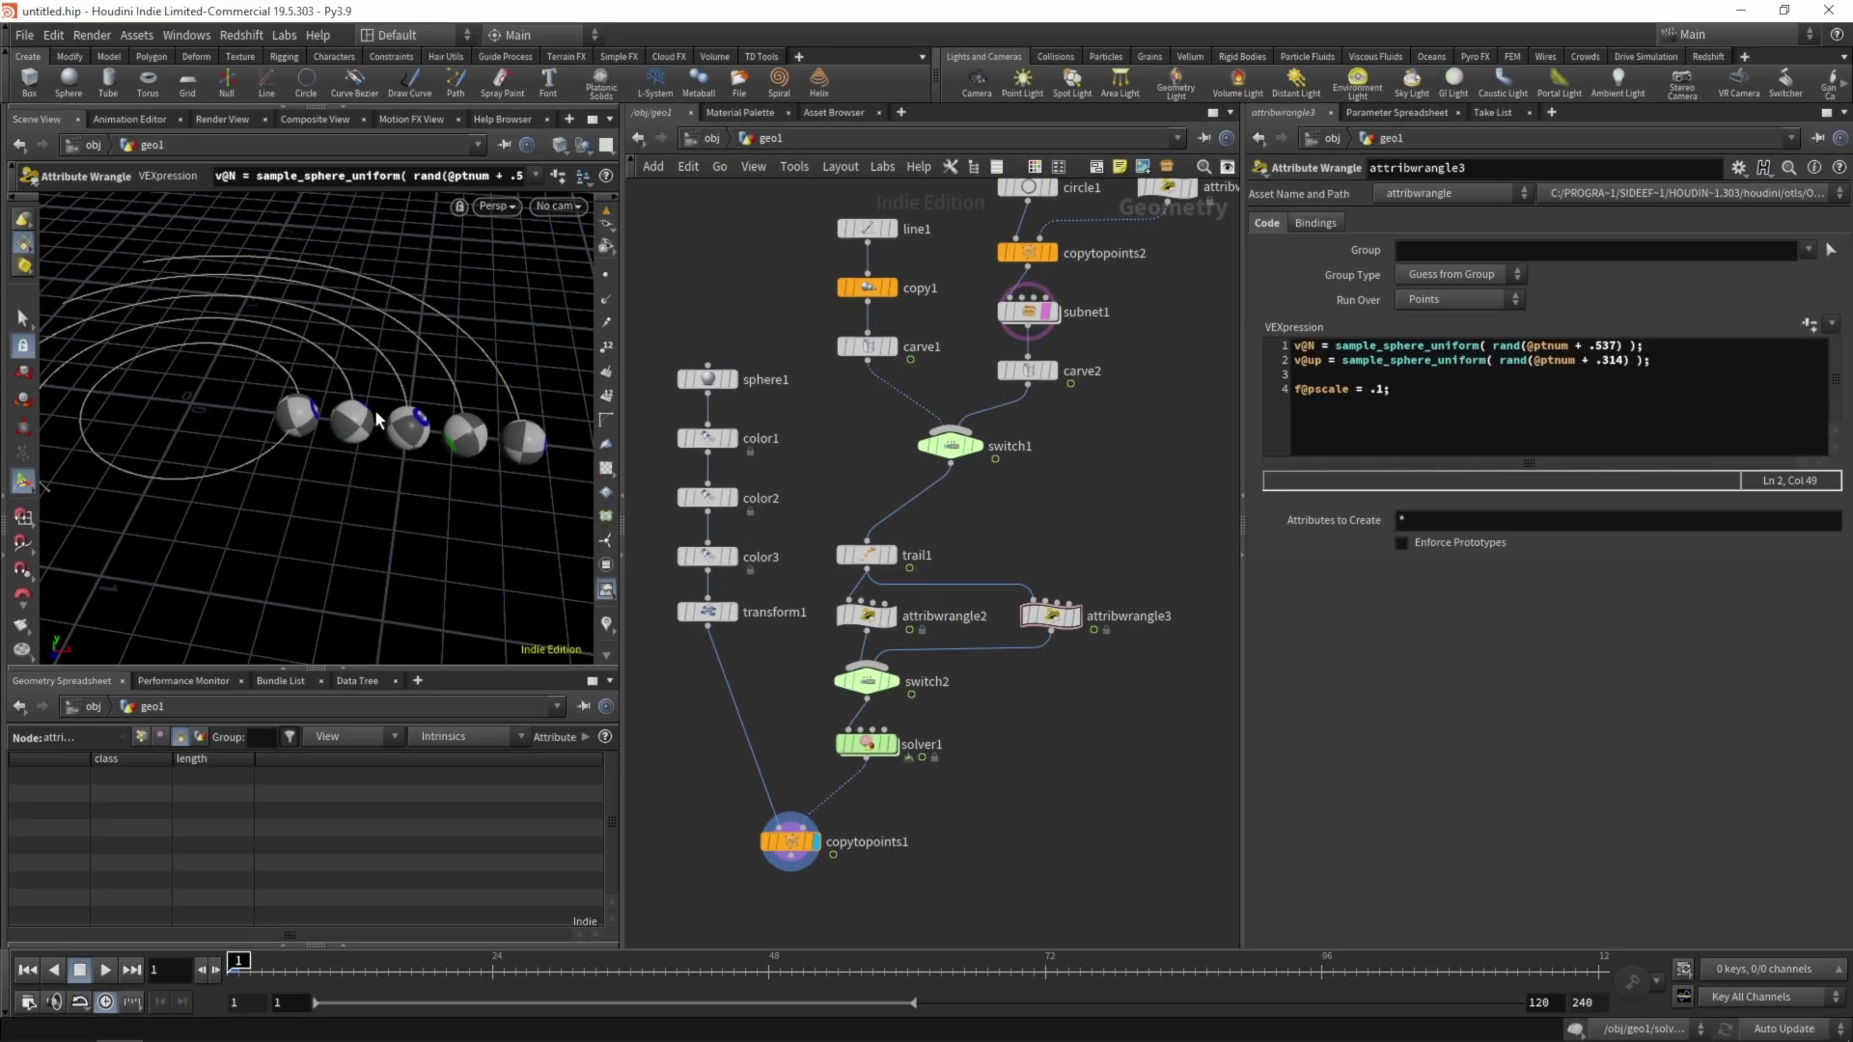
pyautogui.press('Escape')
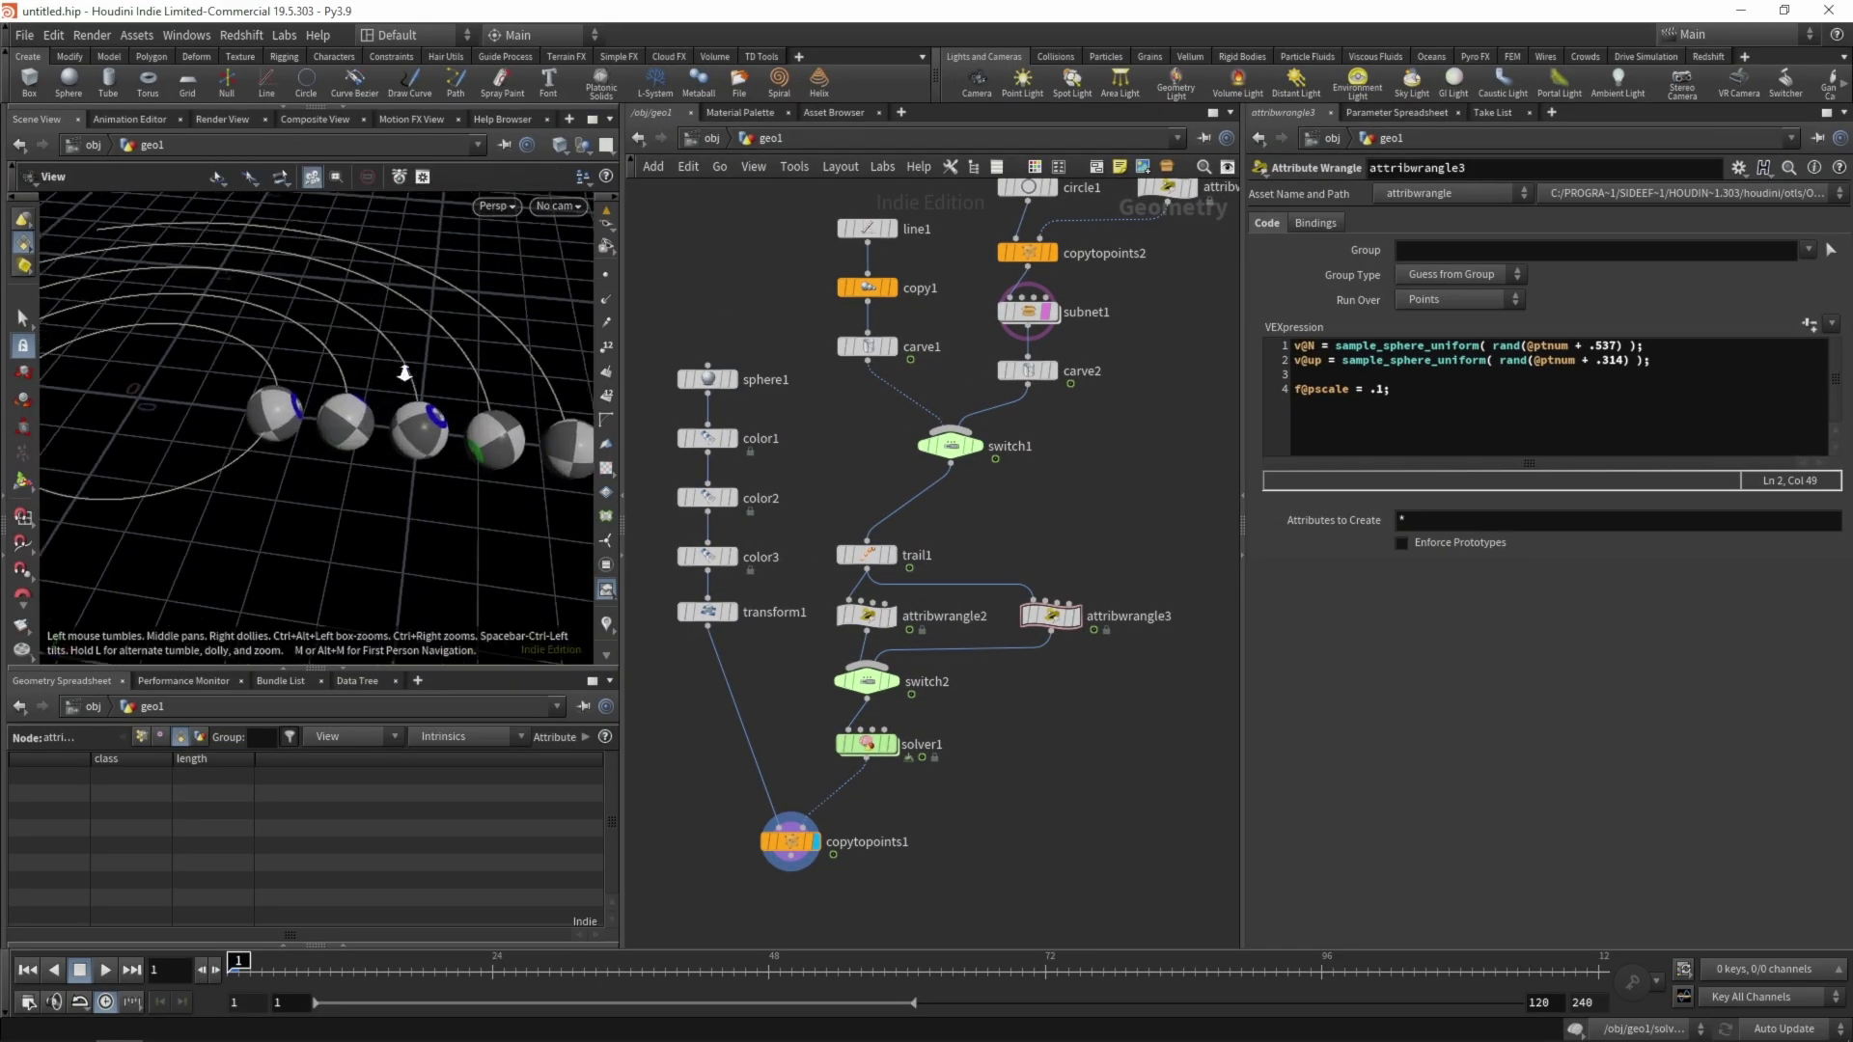